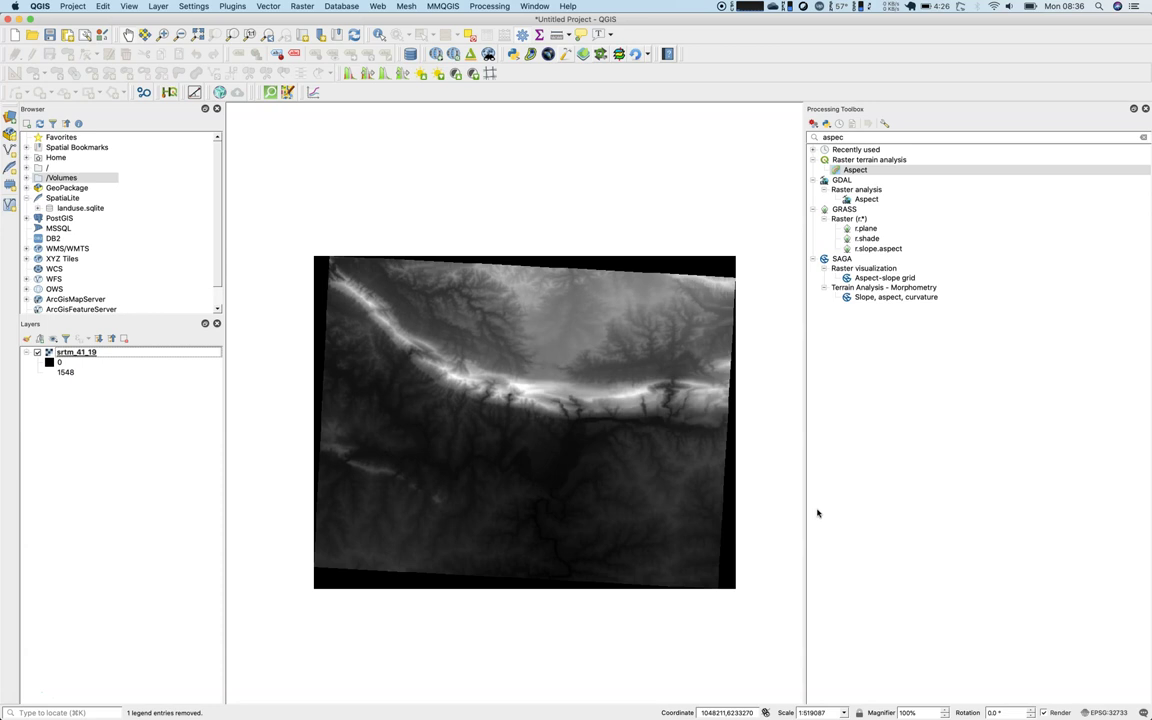
# Zoom the map view on the srtm_41_19 raster until it fills the canvas.
pyautogui.click(817, 502)
pyautogui.scroll(-1, 576, 412)
pyautogui.scroll(2, 576, 412)
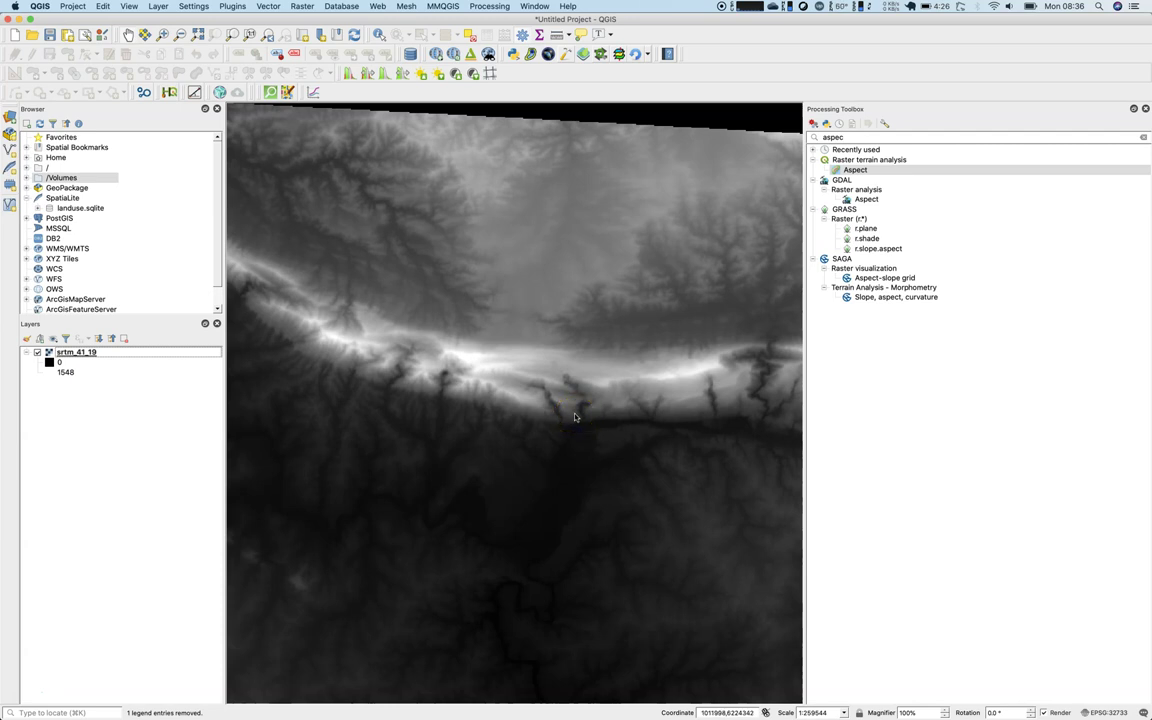
pyautogui.click(553, 398)
pyautogui.click(487, 210)
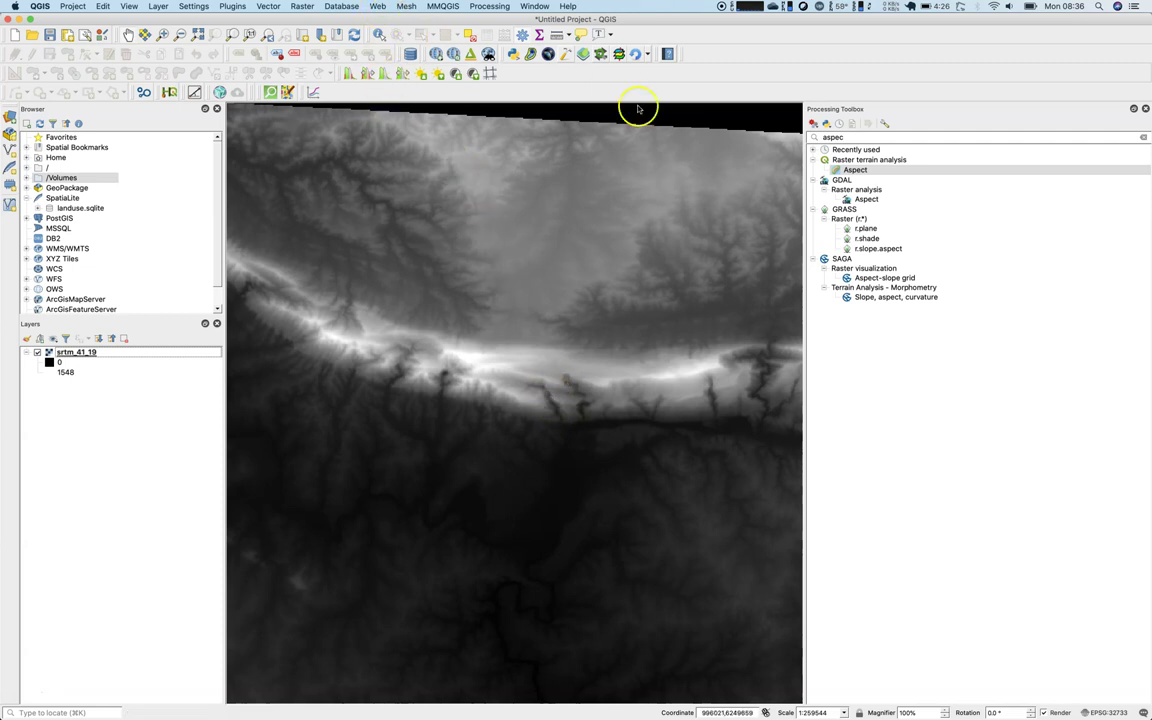
# Replace the toolbox search with 'hil' and open the Hillshade algorithm.
pyautogui.doubleClick(839, 137)
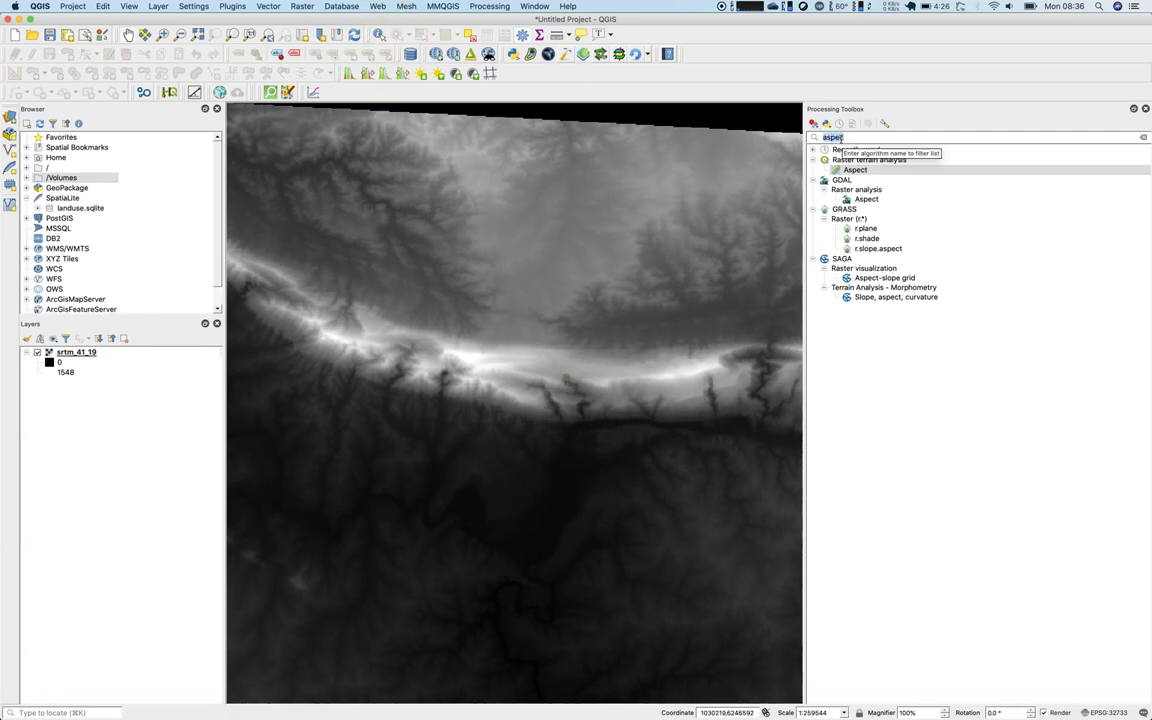
pyautogui.write('w')
pyautogui.press('BackSpace')
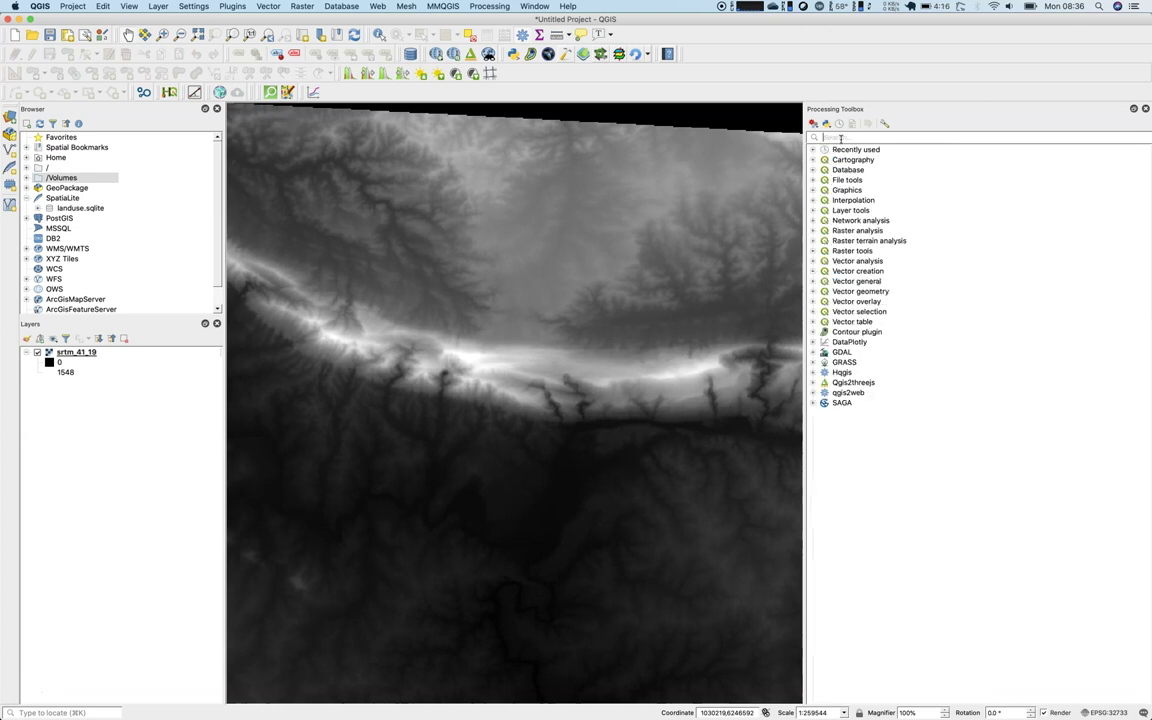
pyautogui.write('hill')
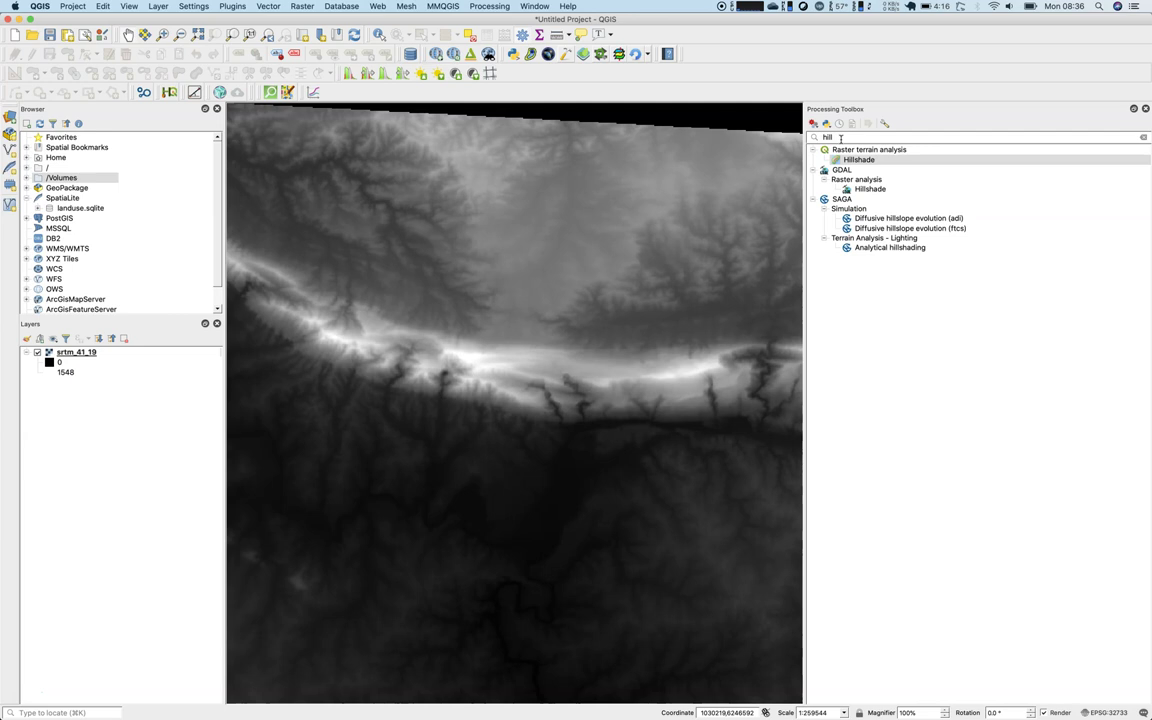
pyautogui.doubleClick(862, 159)
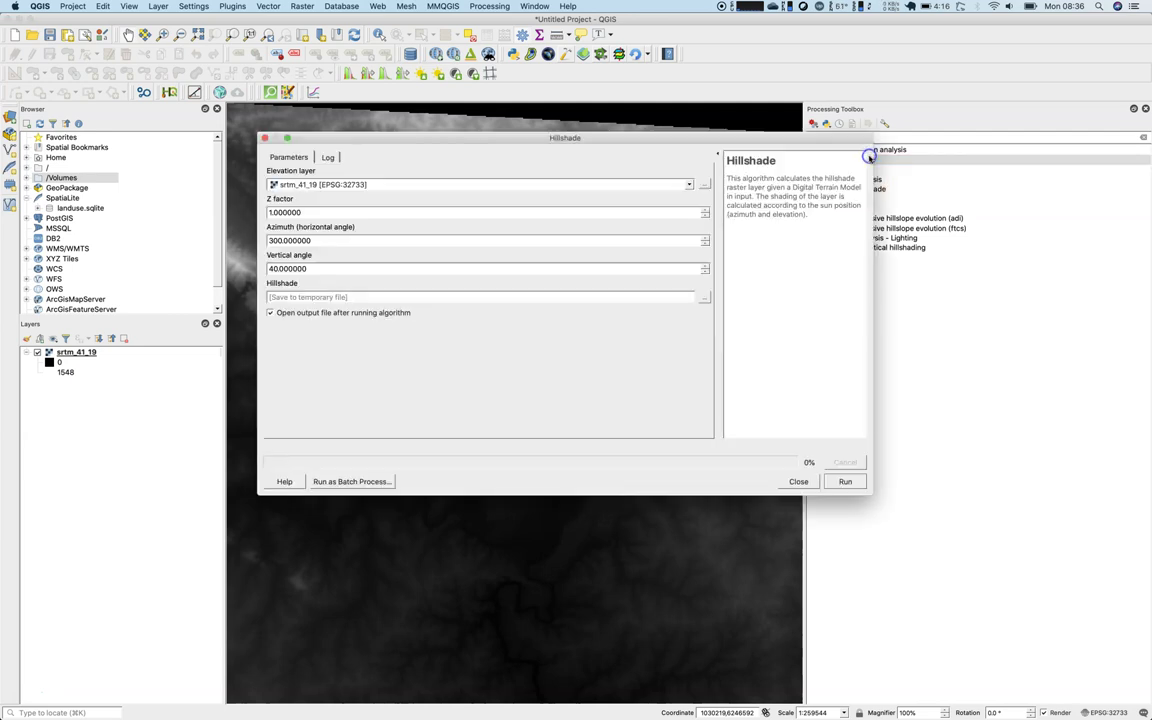
# Check the Hillshade azimuth of 300 and vertical angle of 40 for srtm_41_19.
pyautogui.click(298, 241)
pyautogui.click(317, 243)
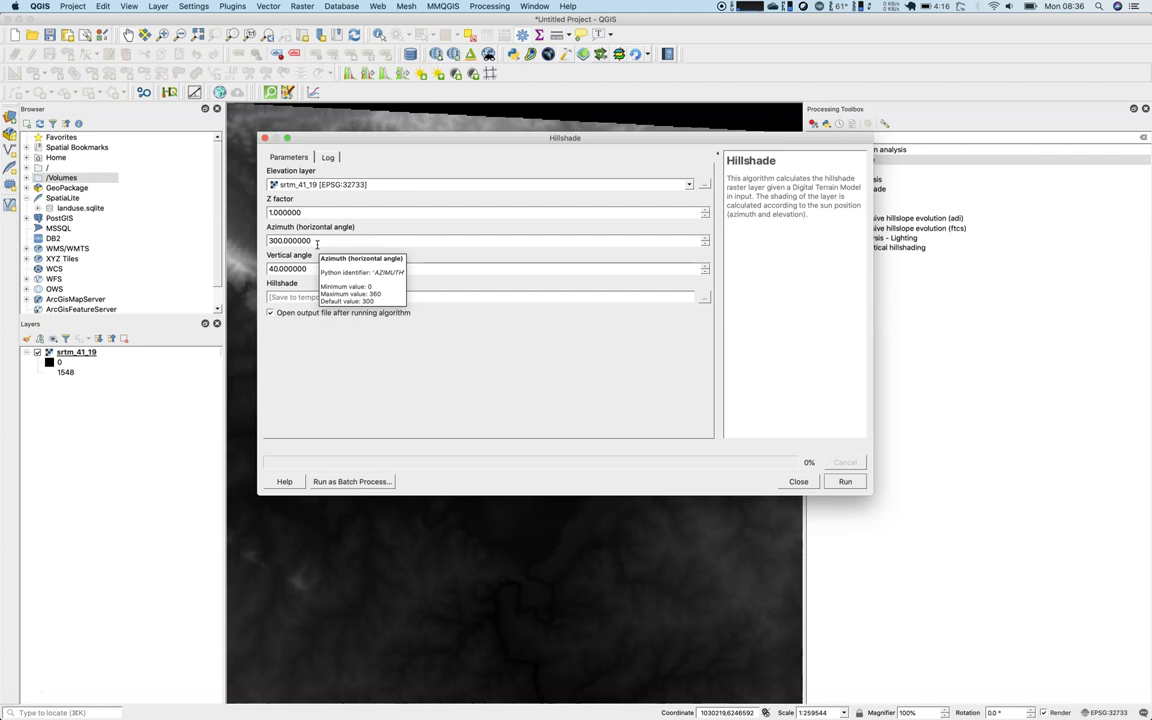
pyautogui.click(270, 268)
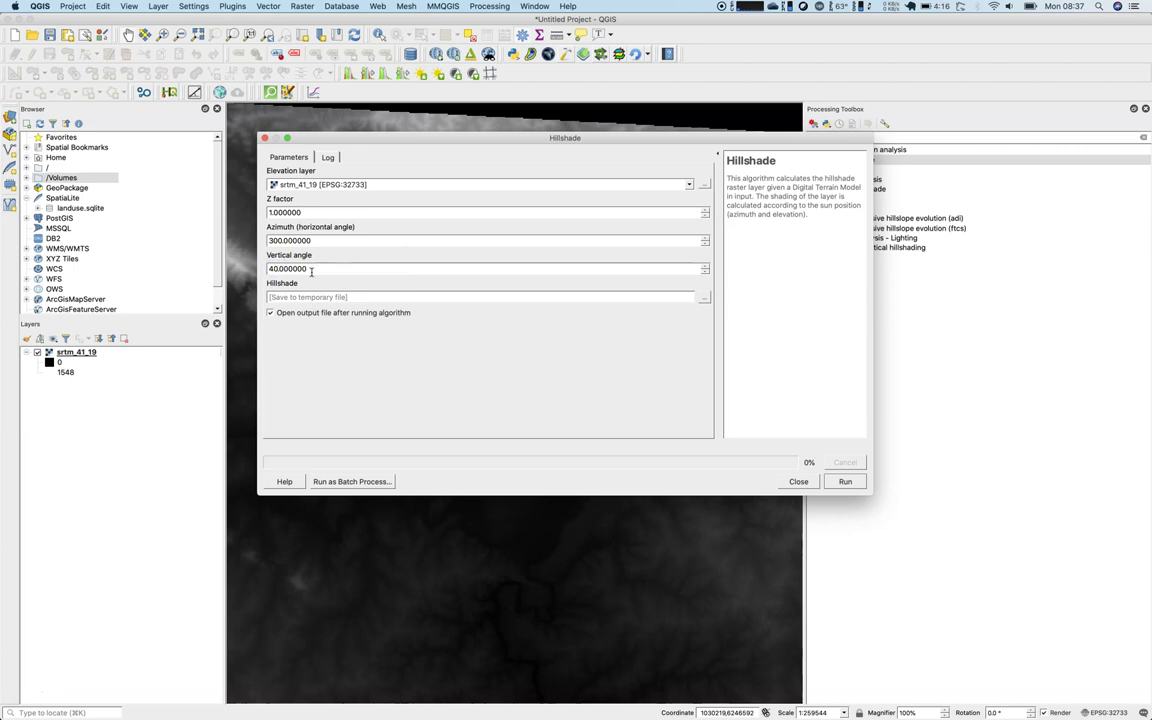
# Save the Hillshade output to file as hillshade.tif and run the calculation.
pyautogui.click(697, 300)
pyautogui.click(760, 321)
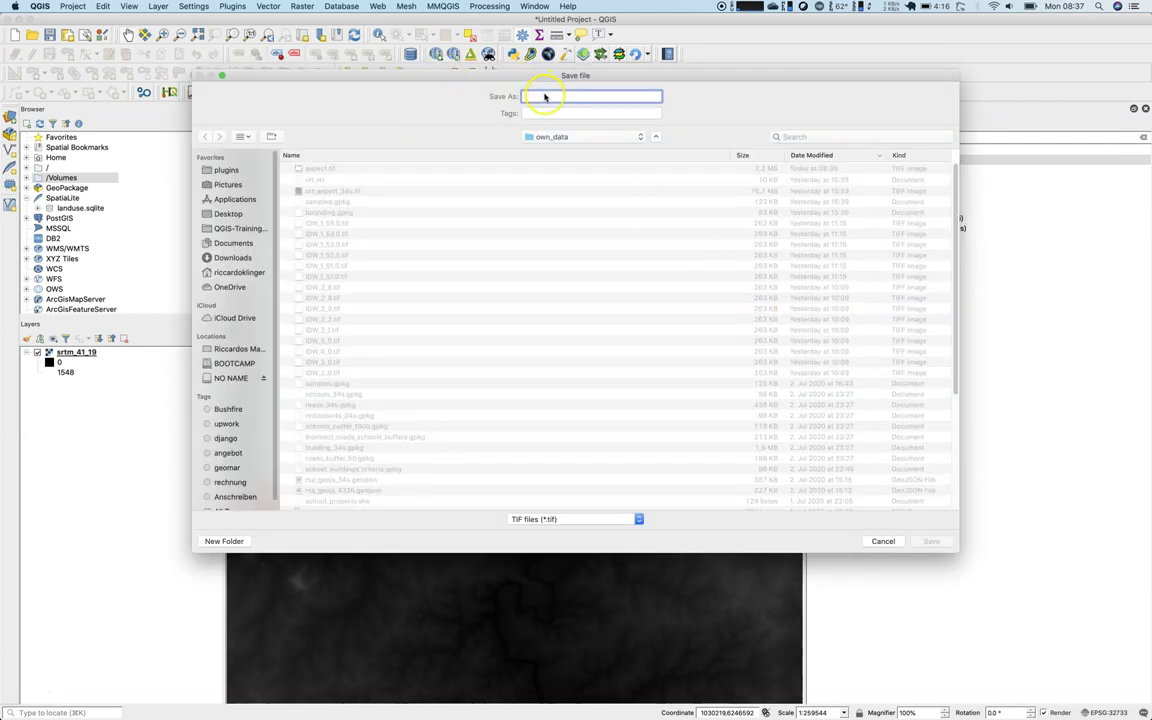
pyautogui.write('hillshade')
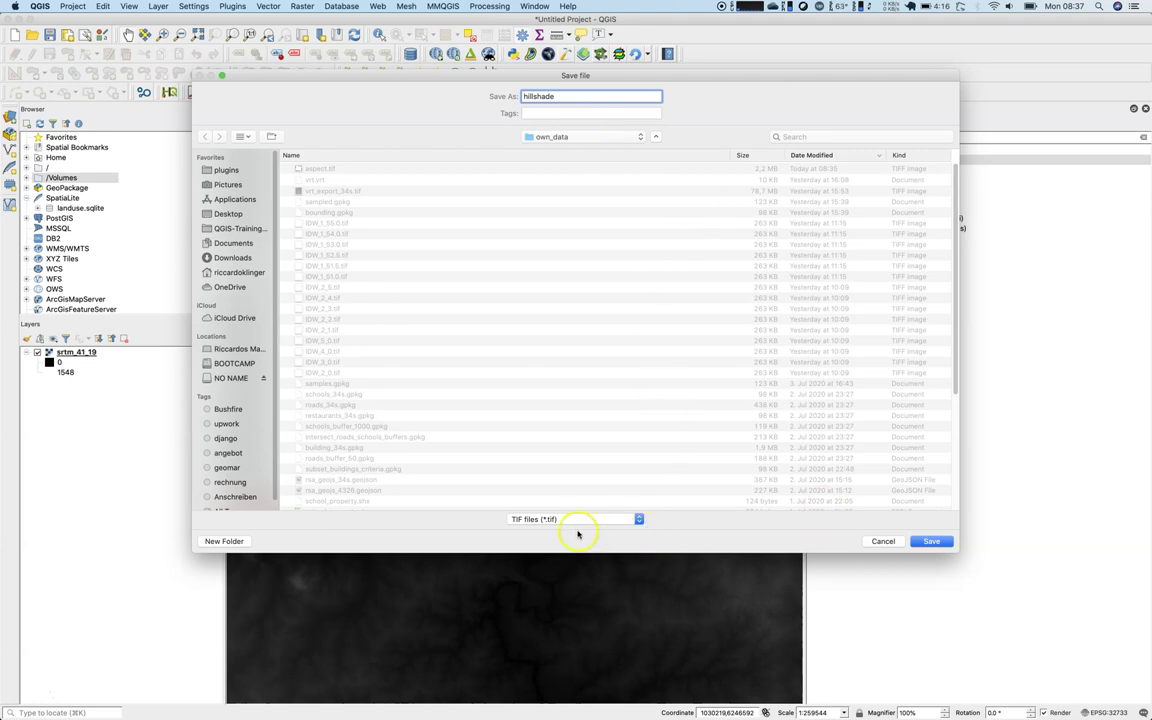
pyautogui.click(935, 541)
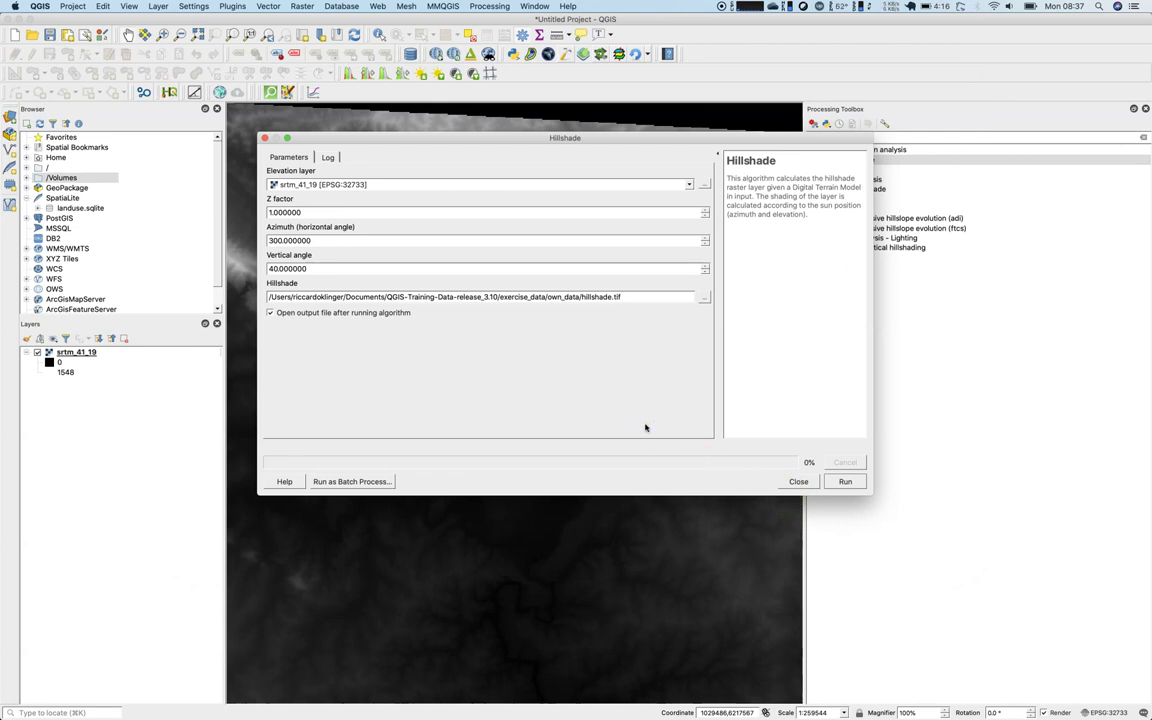
pyautogui.click(850, 485)
pyautogui.click(846, 482)
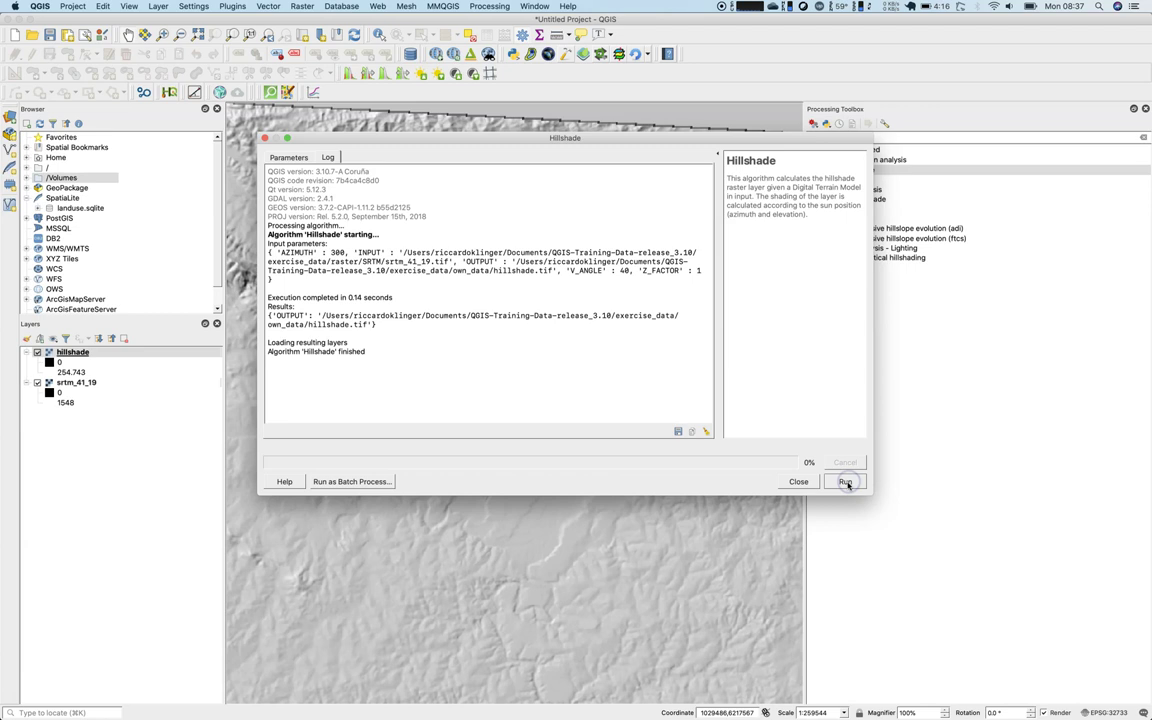
# Close the Hillshade dialog and open the srtm_41_19 Layer Properties.
pyautogui.click(806, 482)
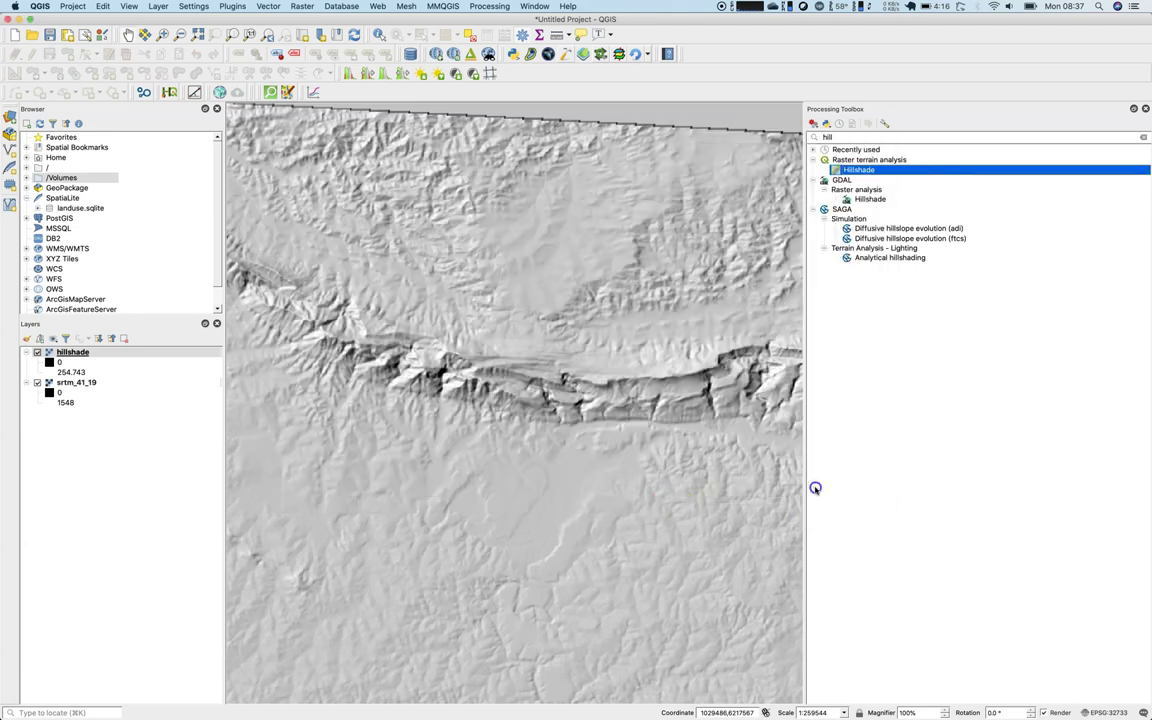
pyautogui.scroll(-1, 593, 497)
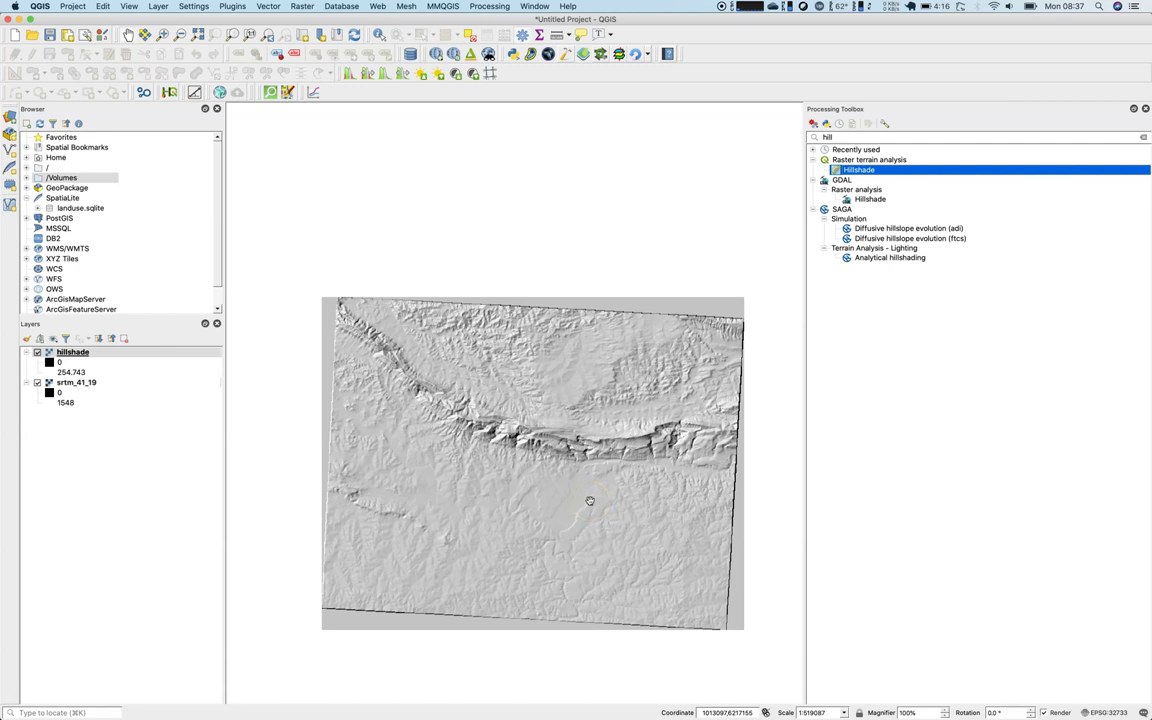
pyautogui.scroll(1, 590, 500)
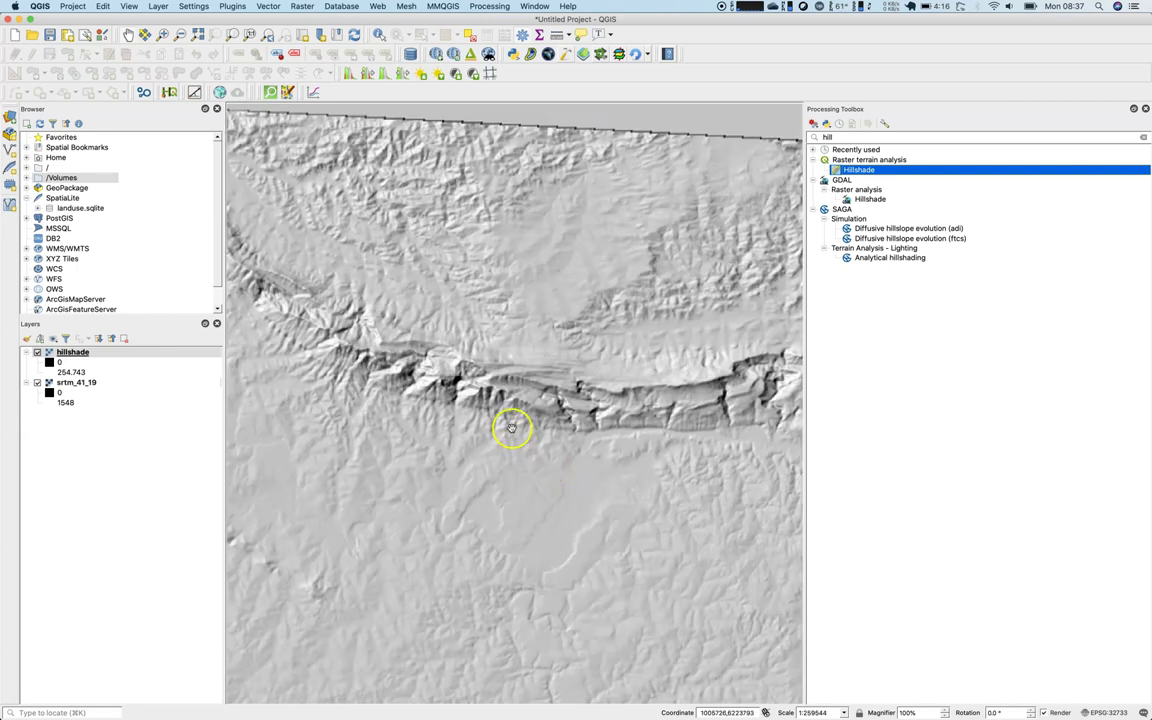
pyautogui.scroll(1, 506, 420)
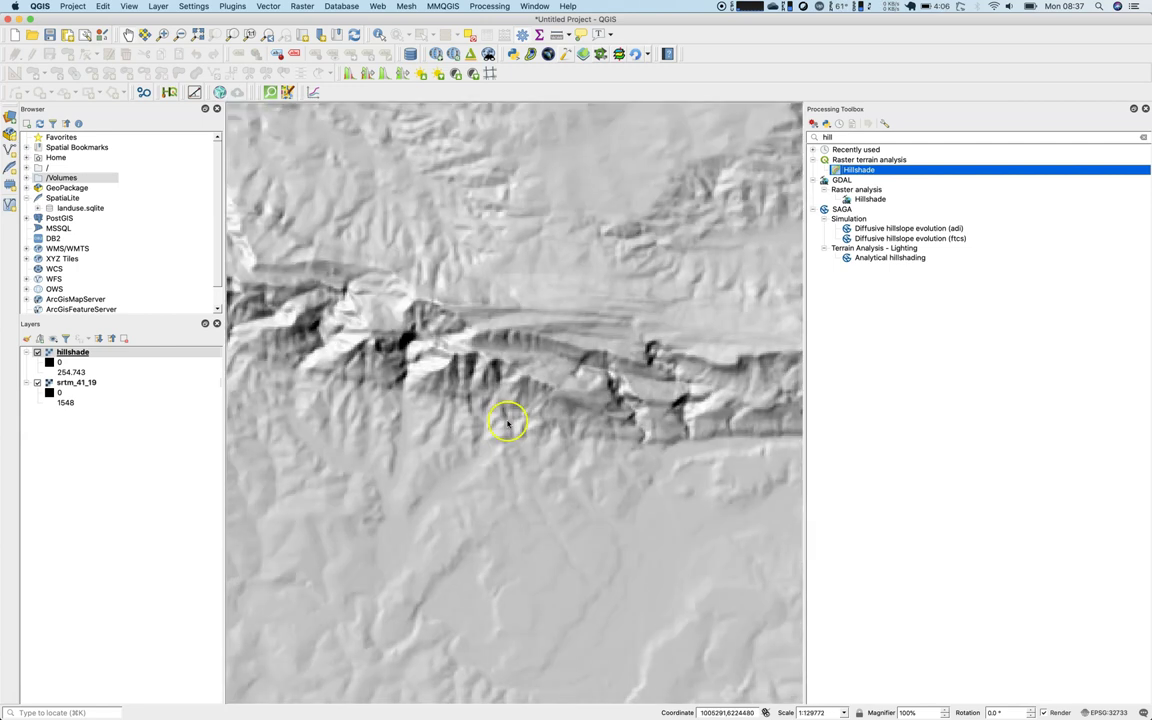
pyautogui.scroll(-1, 507, 423)
pyautogui.scroll(-1, 508, 426)
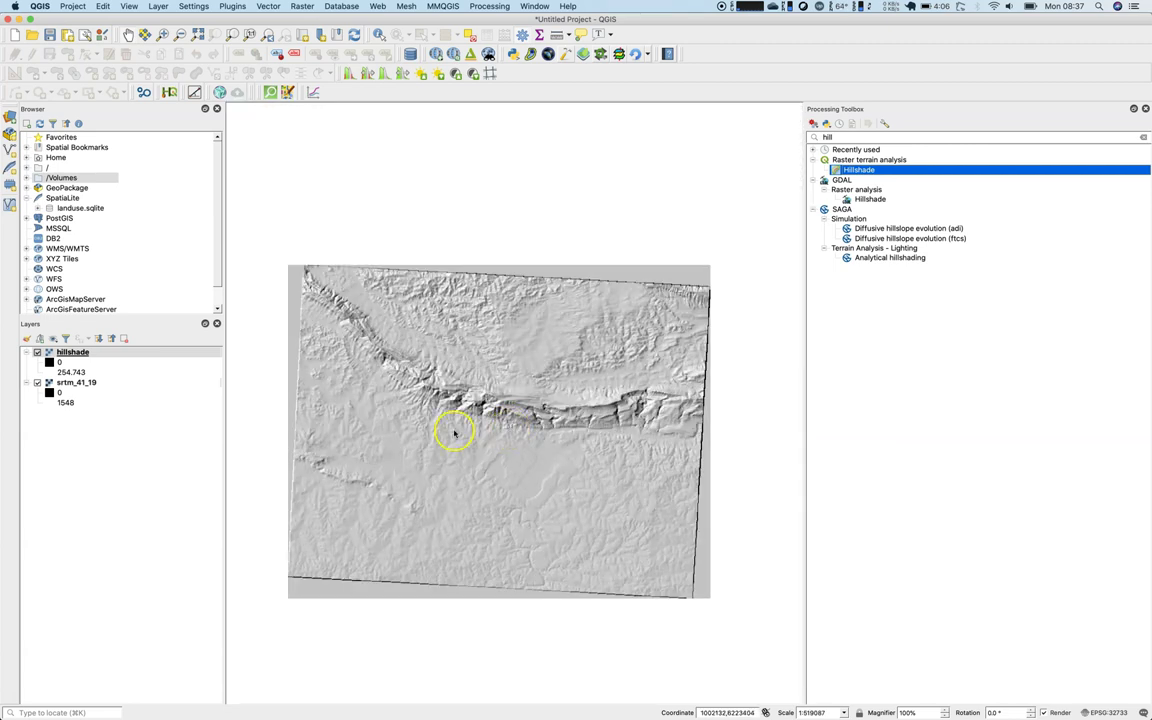
pyautogui.doubleClick(66, 382)
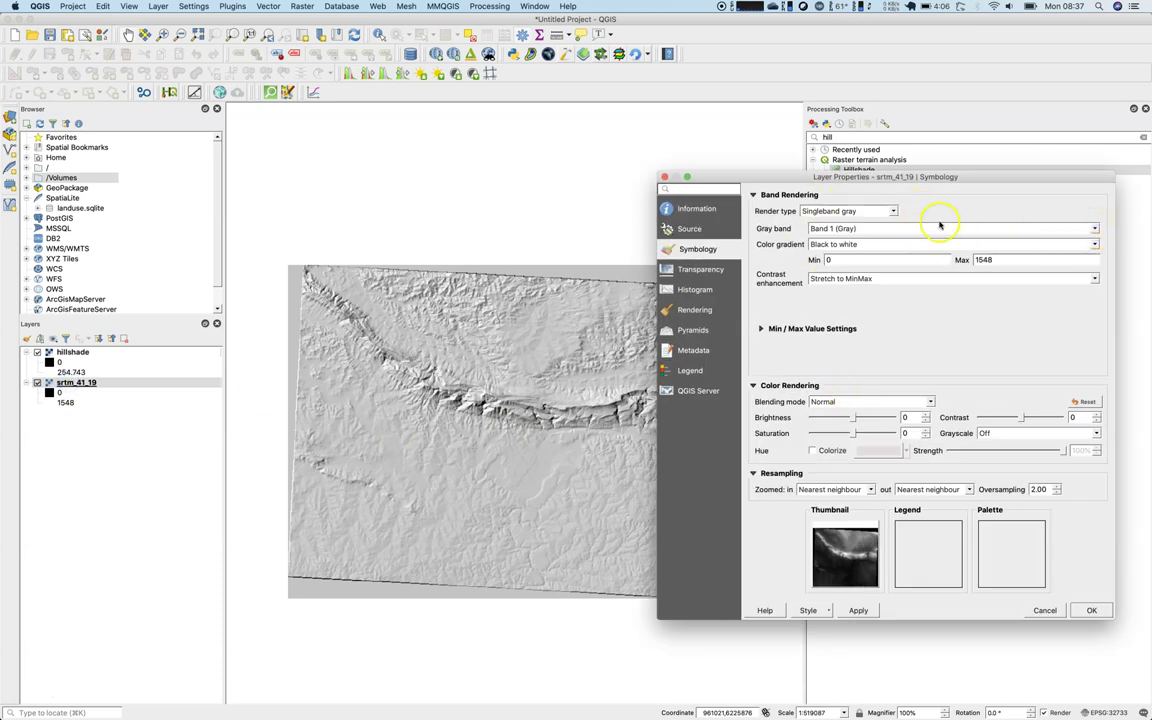
# Render srtm_41_19 as Singleband pseudocolor with the Viridis ramp, classified, and apply.
pyautogui.click(891, 211)
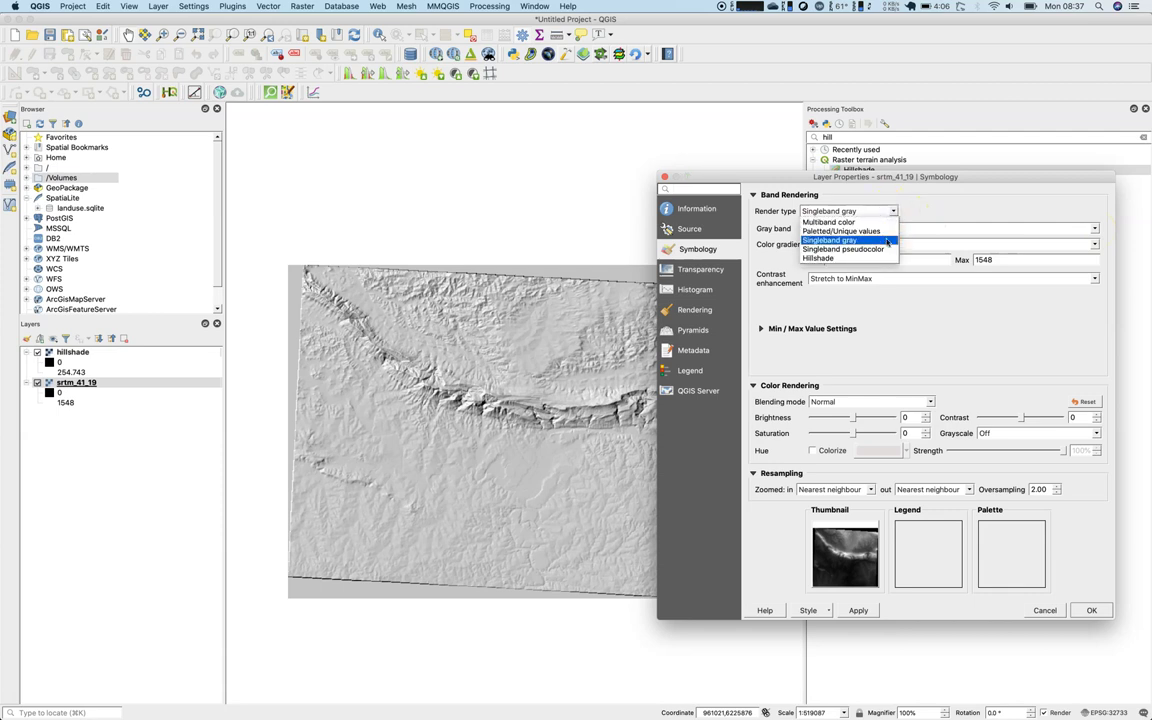
pyautogui.click(884, 249)
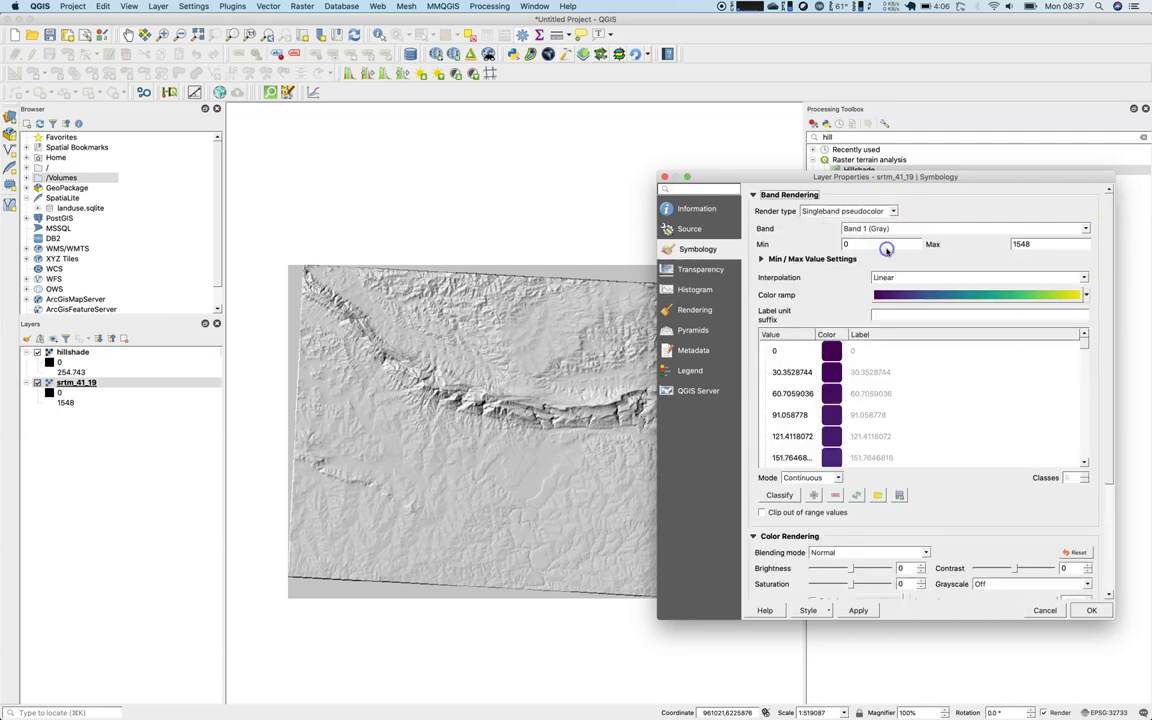
pyautogui.click(1087, 295)
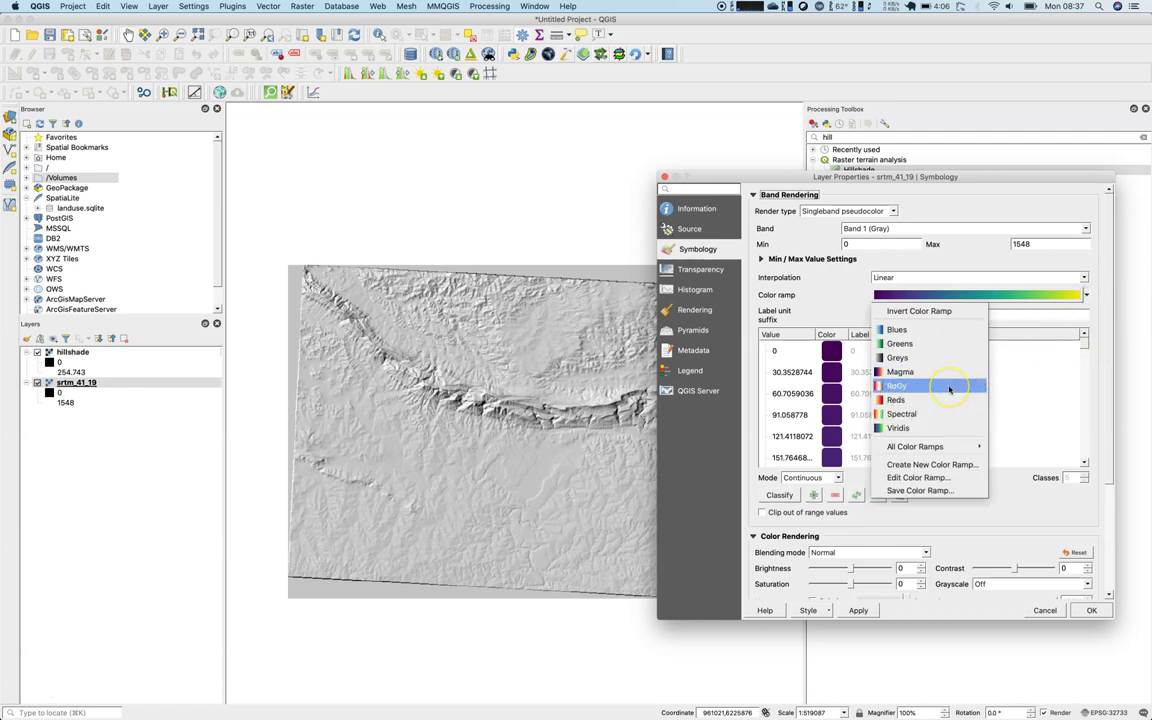
pyautogui.click(953, 429)
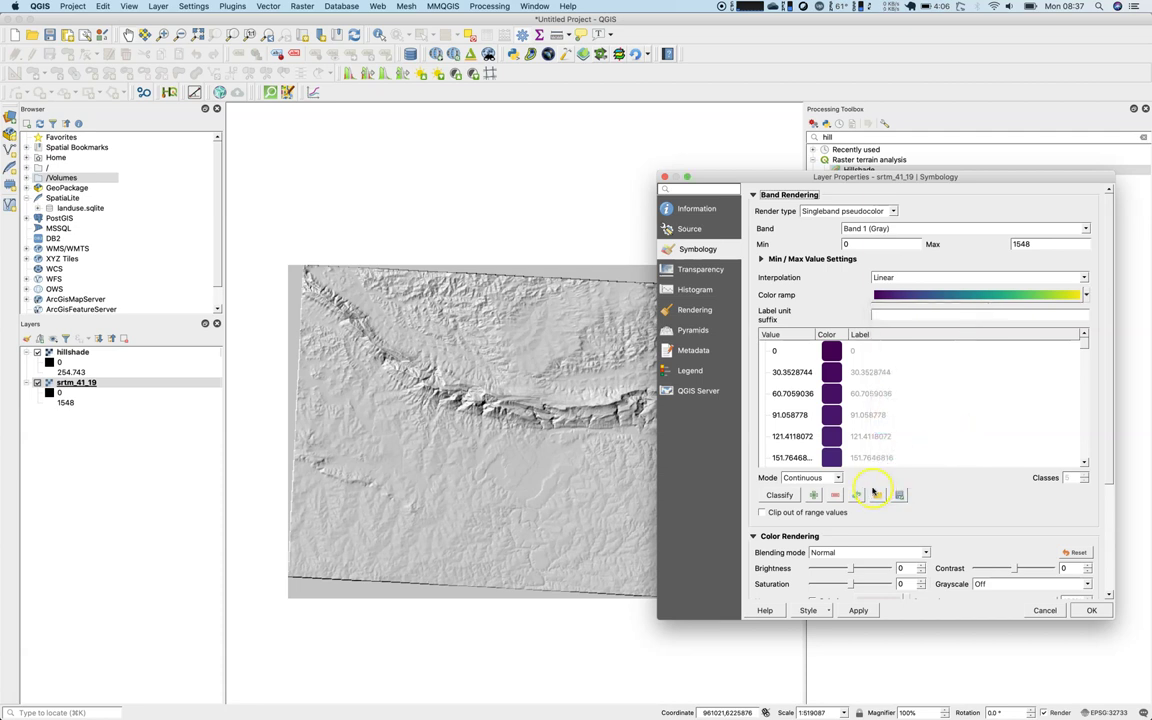
pyautogui.click(781, 496)
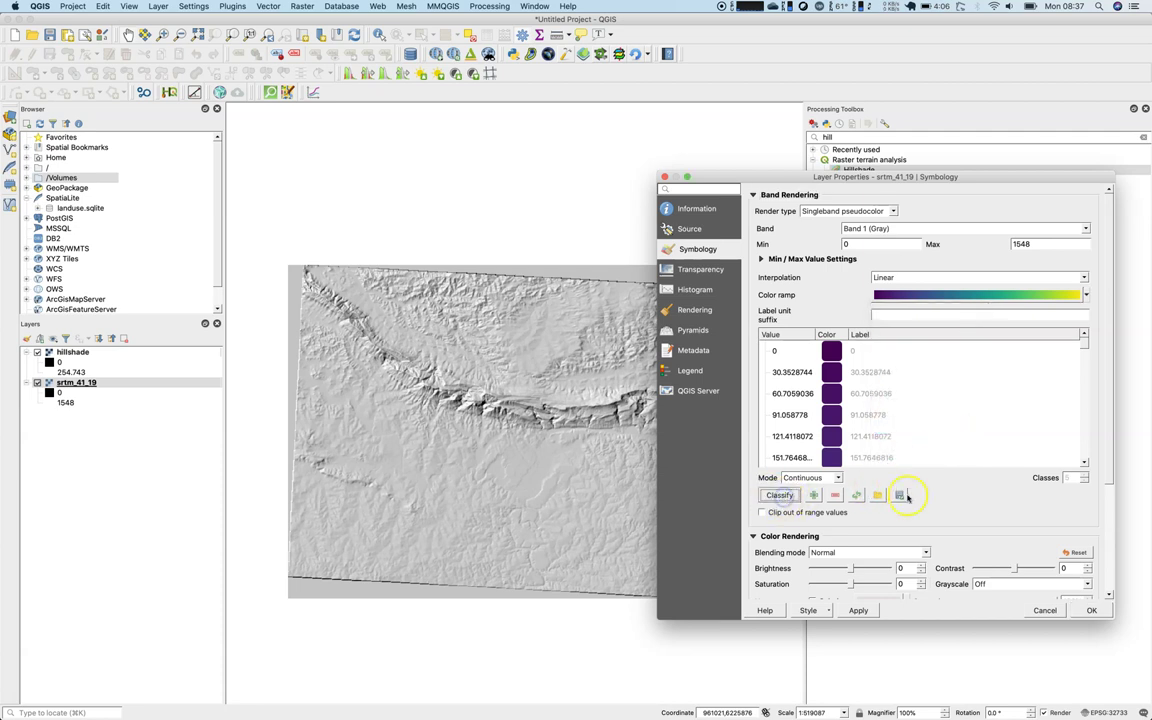
pyautogui.click(1091, 609)
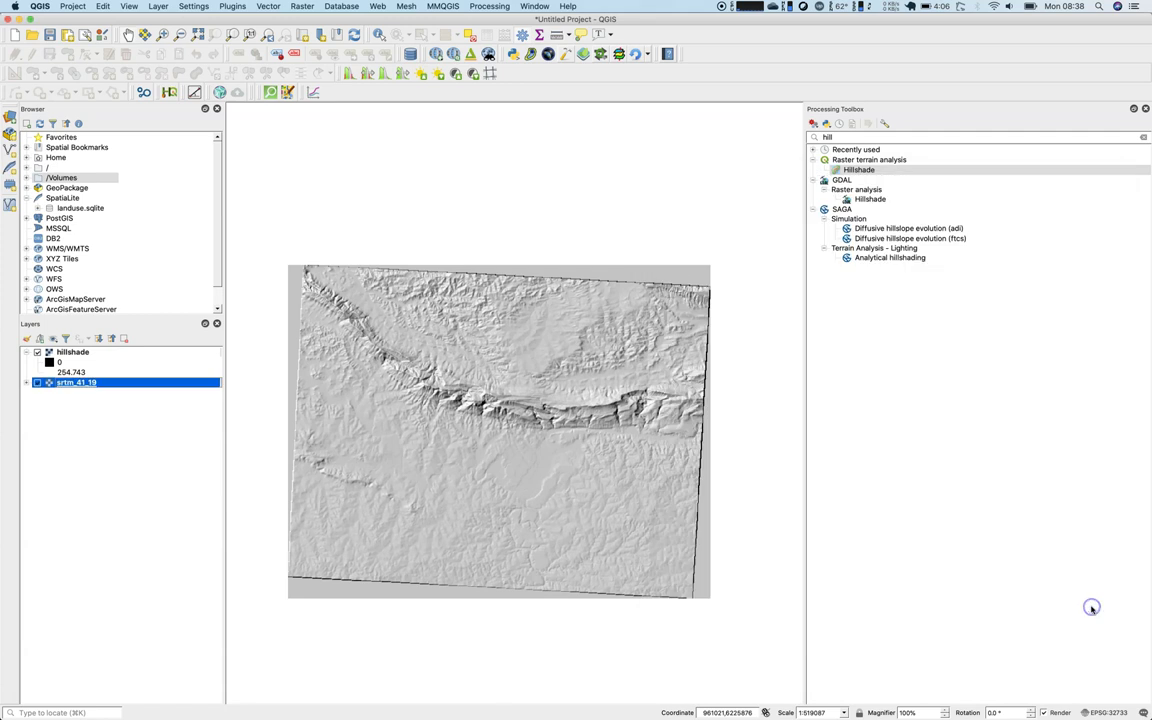
# Hide the hillshade layer and expand the srtm_41_19 legend.
pyautogui.click(37, 352)
pyautogui.click(25, 383)
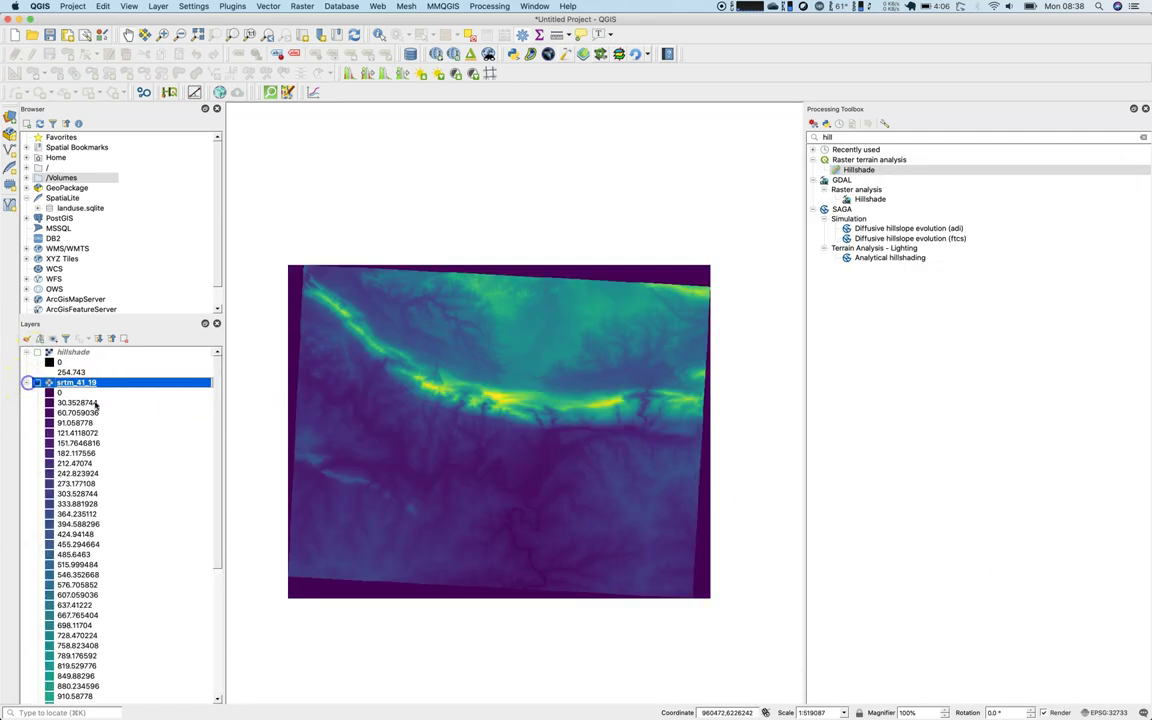
pyautogui.scroll(-7, 206, 509)
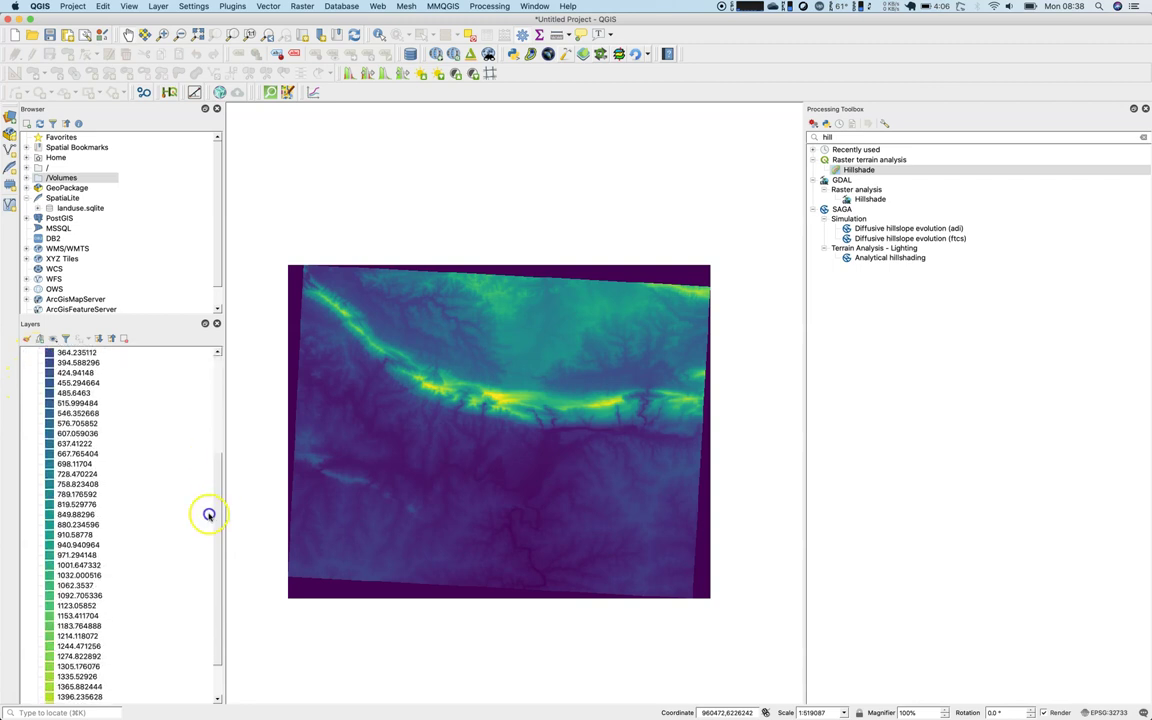
pyautogui.scroll(7, 210, 630)
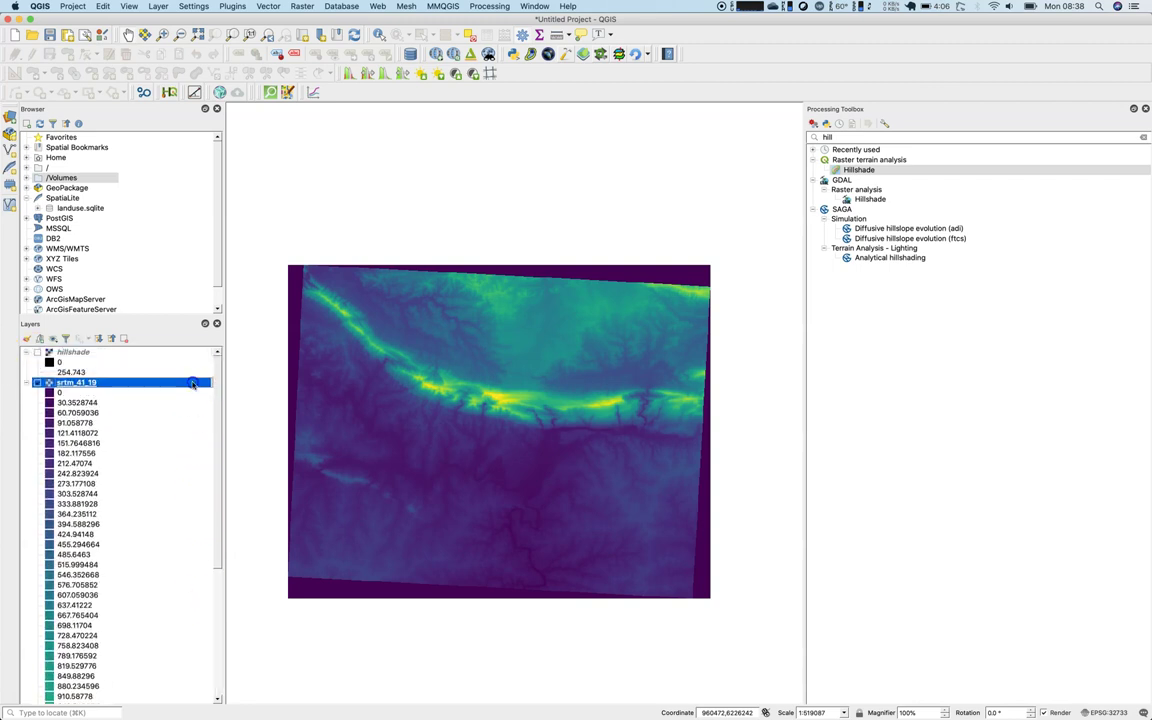
# Show the hillshade layer again at 50% opacity over the coloured elevation.
pyautogui.click(37, 352)
pyautogui.doubleClick(68, 352)
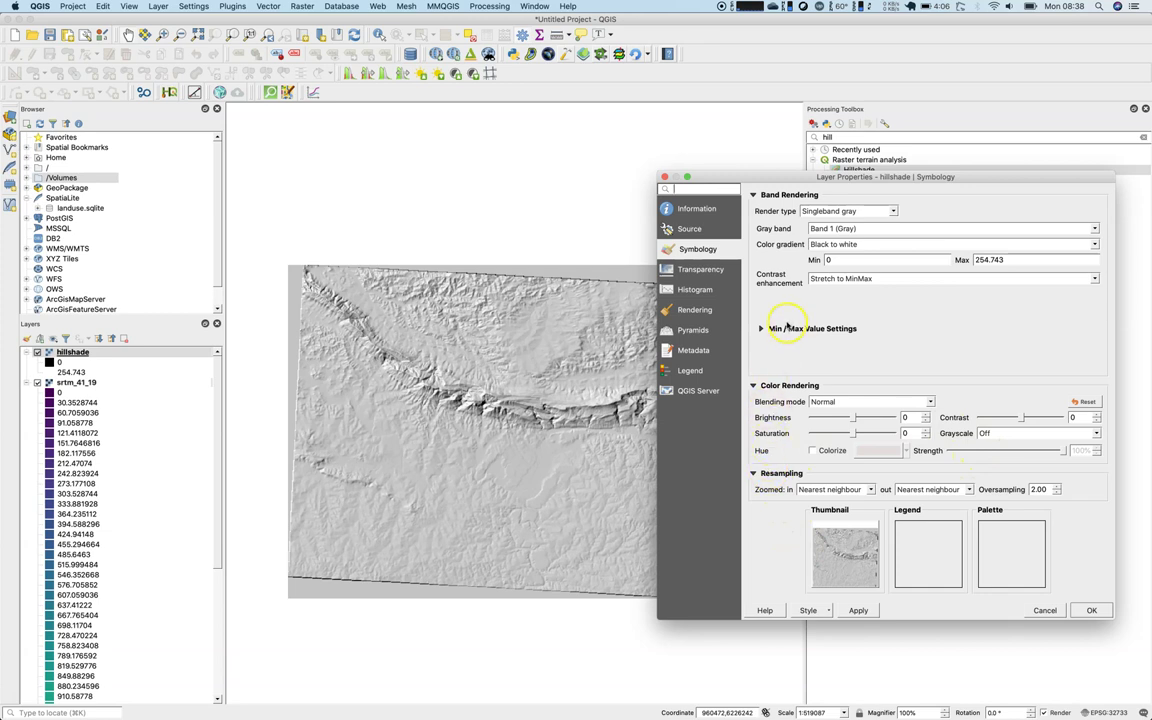
pyautogui.click(694, 270)
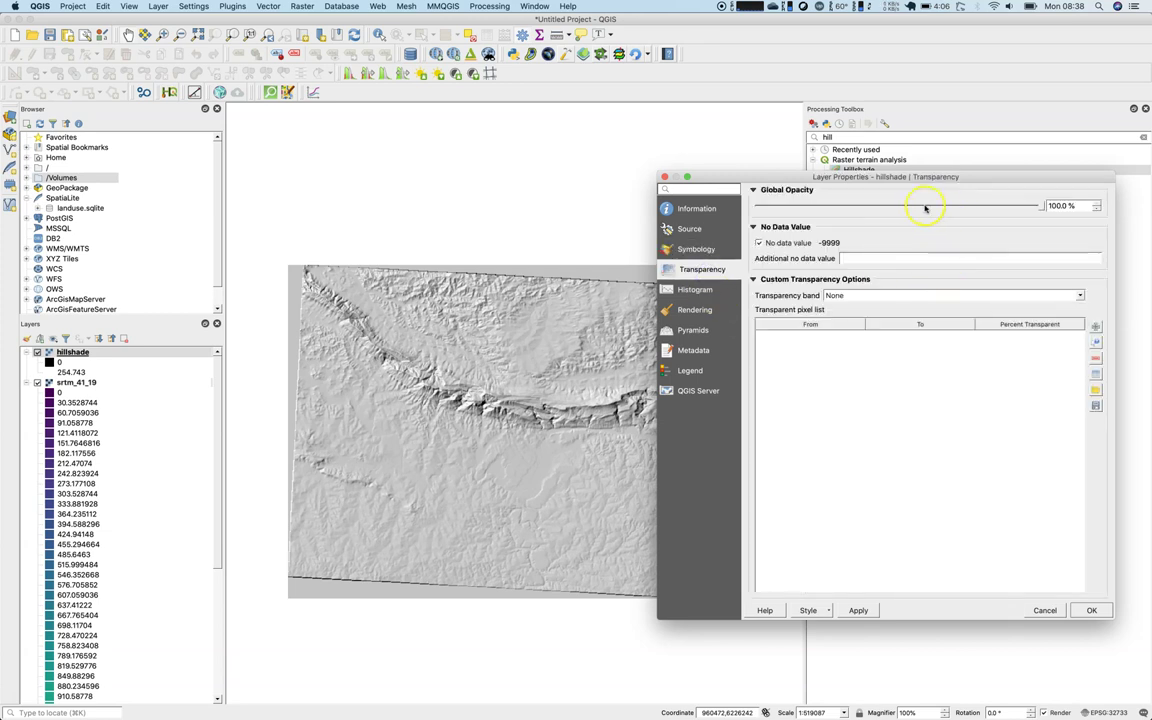
pyautogui.moveTo(925, 206); pyautogui.dragTo(921, 206)
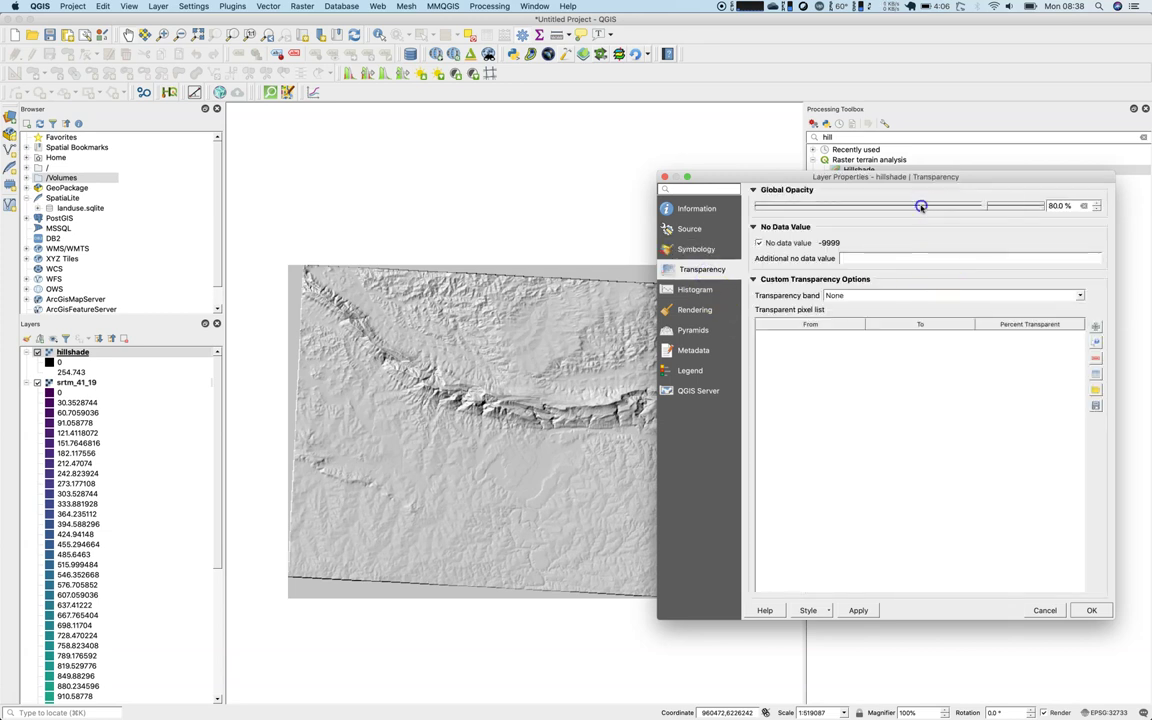
pyautogui.click(1091, 610)
# Pan the map over the ridge and collapse the srtm_41_19 legend.
pyautogui.scroll(3, 558, 427)
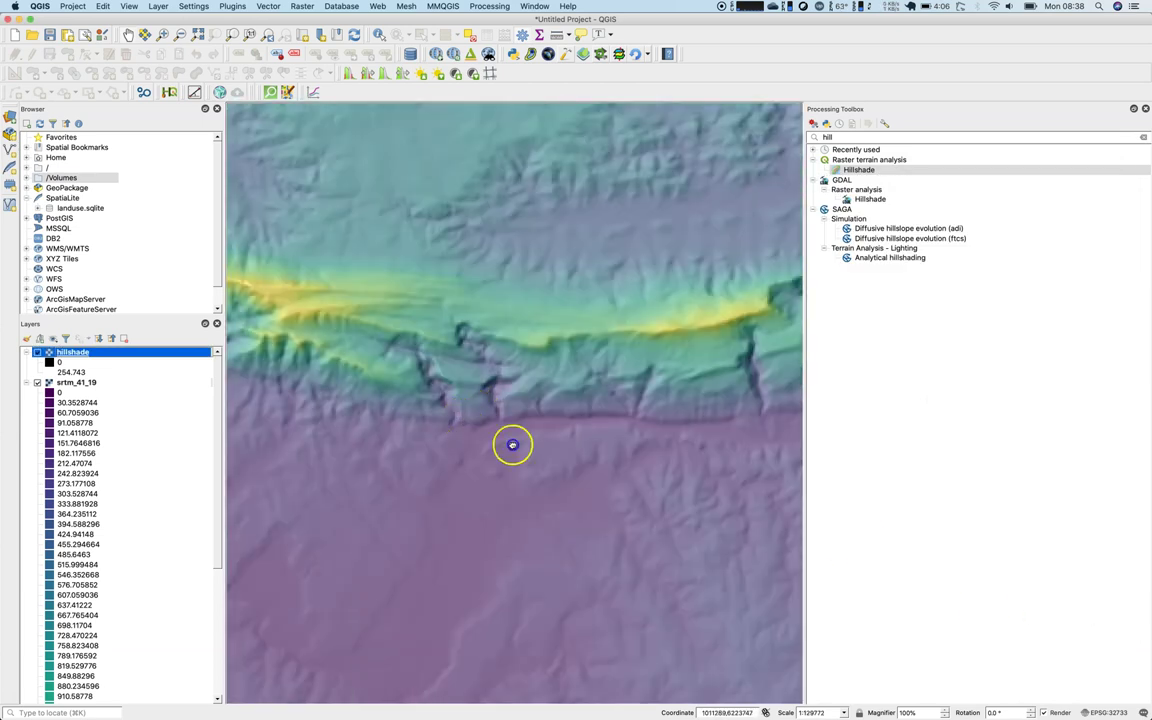
pyautogui.moveTo(512, 440); pyautogui.dragTo(637, 497)
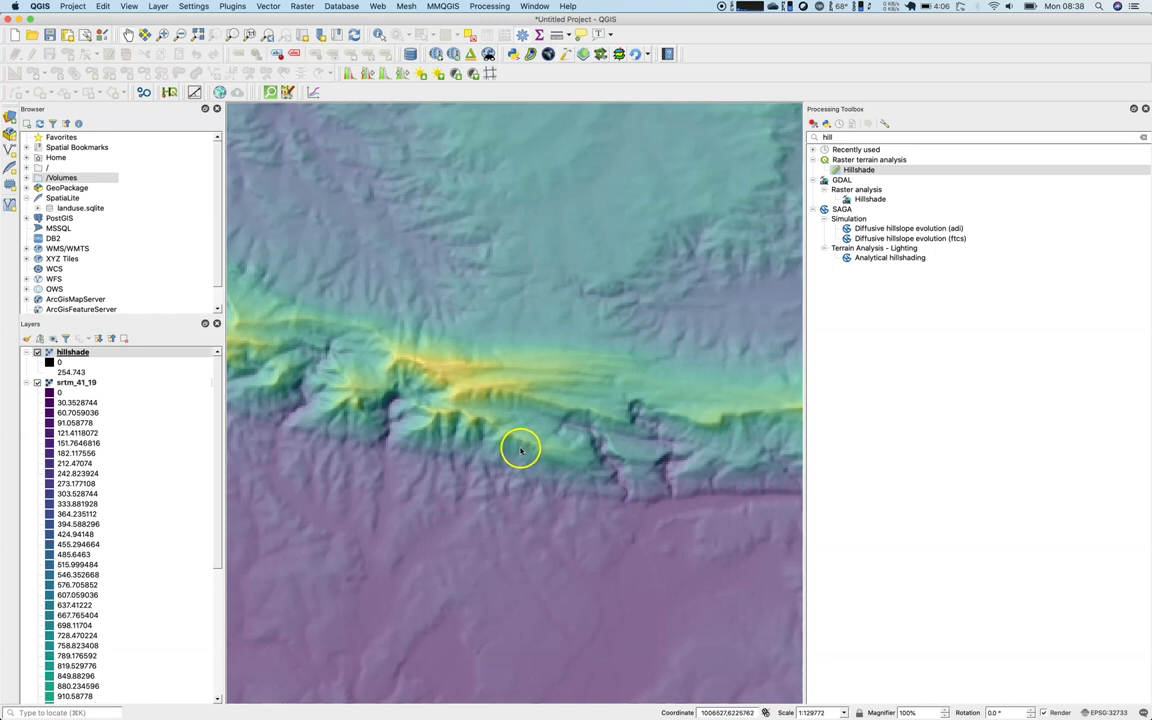
pyautogui.moveTo(517, 447); pyautogui.dragTo(549, 451)
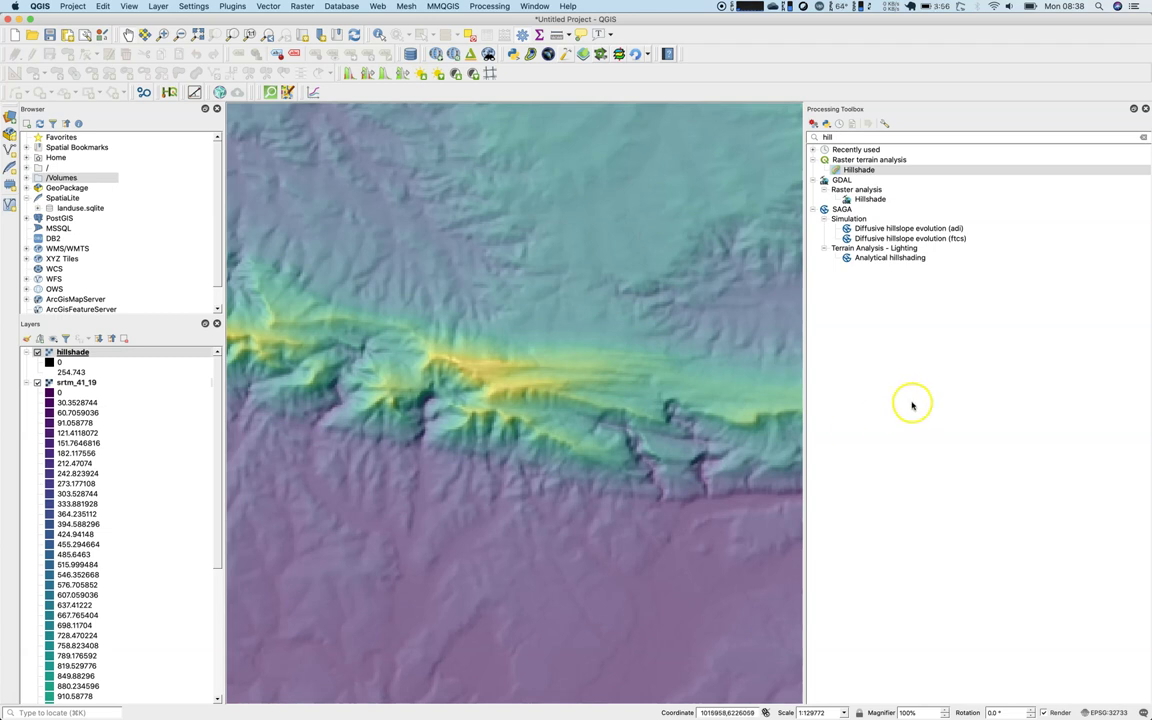
pyautogui.click(26, 383)
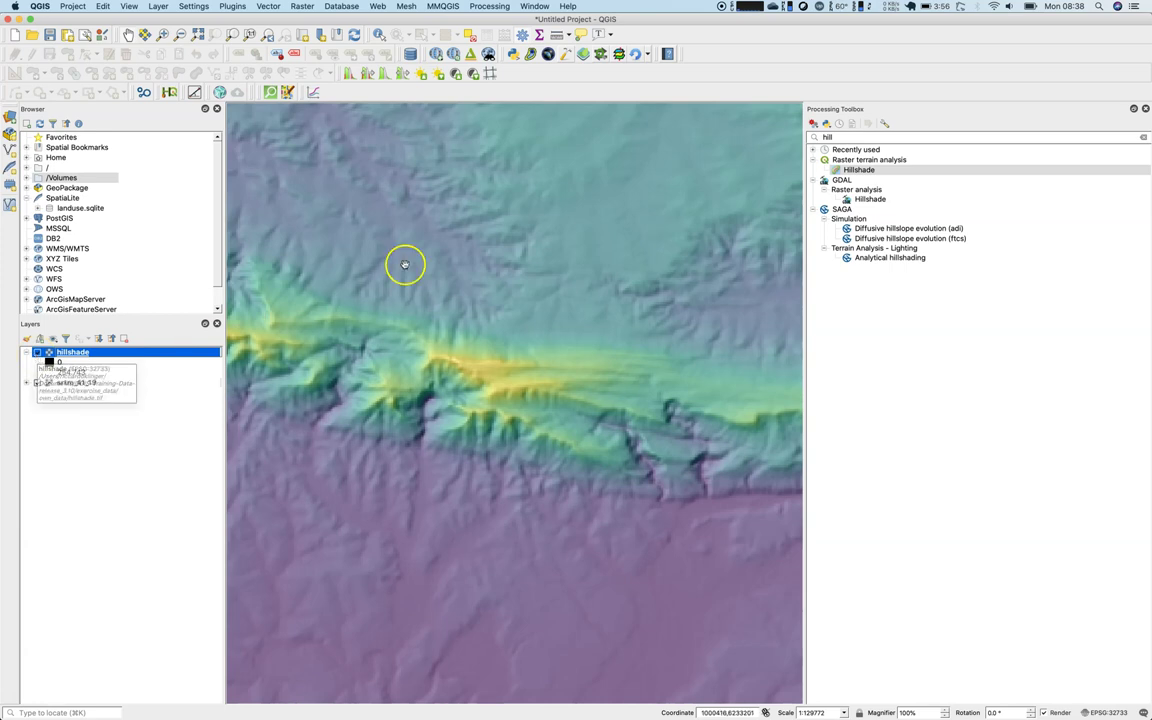
# Open the Aspect algorithm via an 'aspec' search, with srtm_41_19 as elevation layer.
pyautogui.click(838, 138)
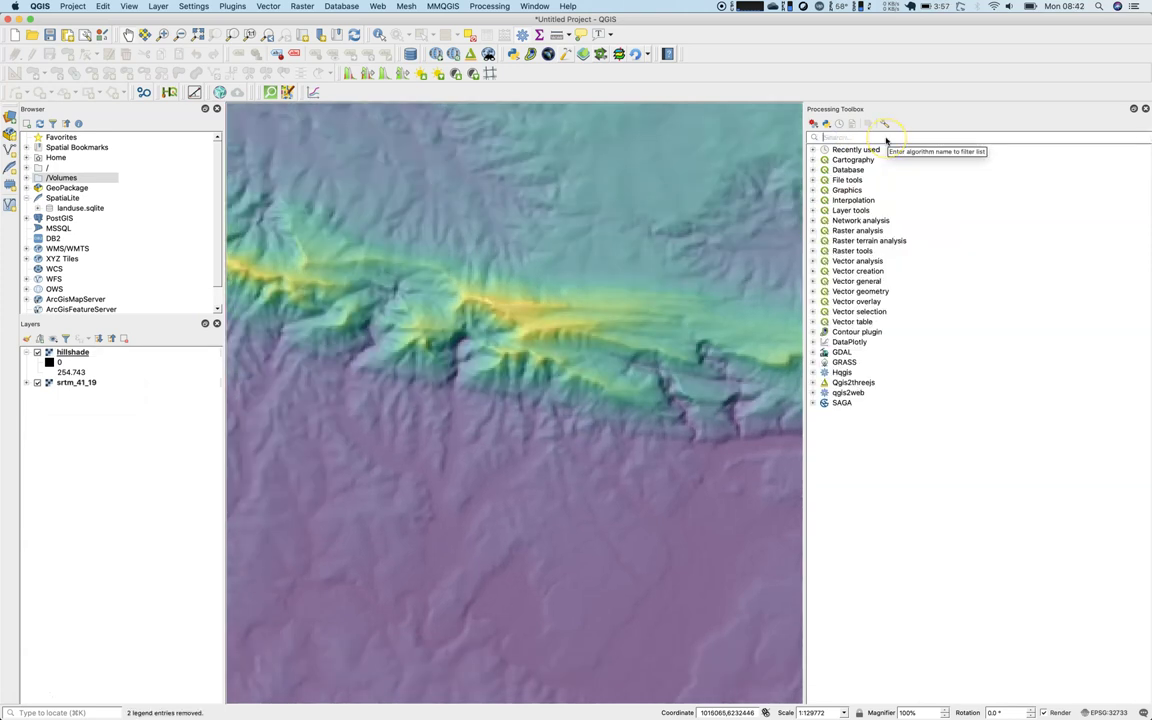
pyautogui.write('aspec')
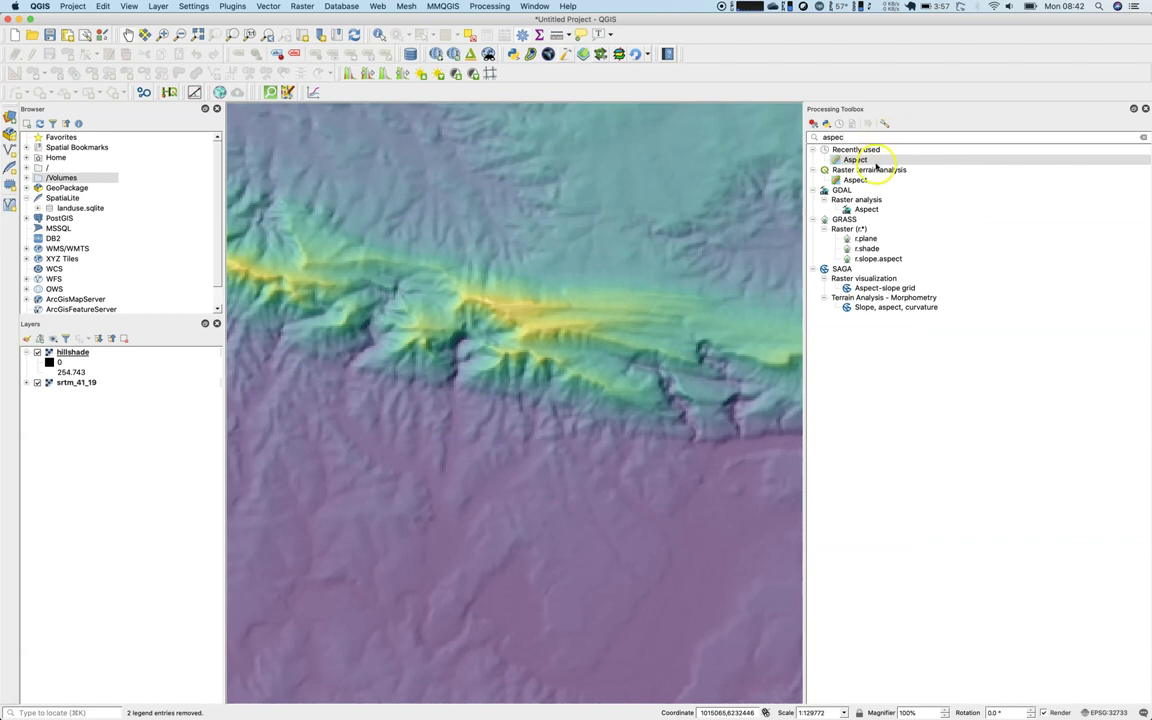
pyautogui.click(864, 188)
pyautogui.doubleClick(864, 182)
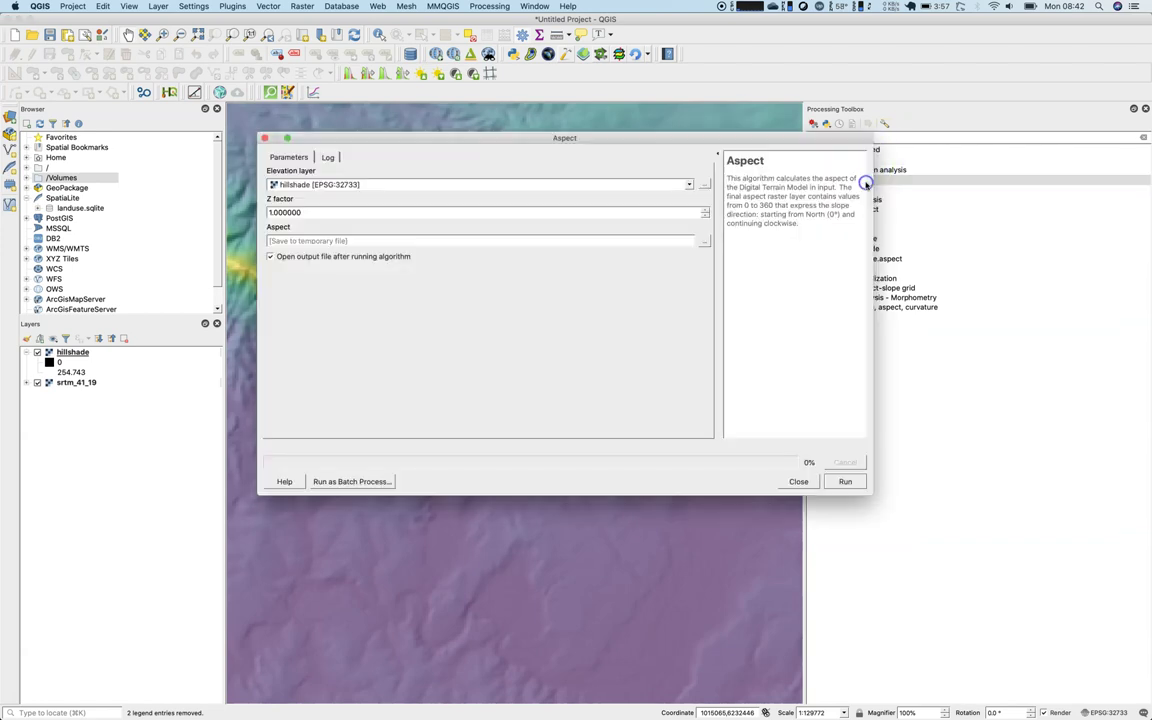
pyautogui.click(548, 186)
pyautogui.click(378, 204)
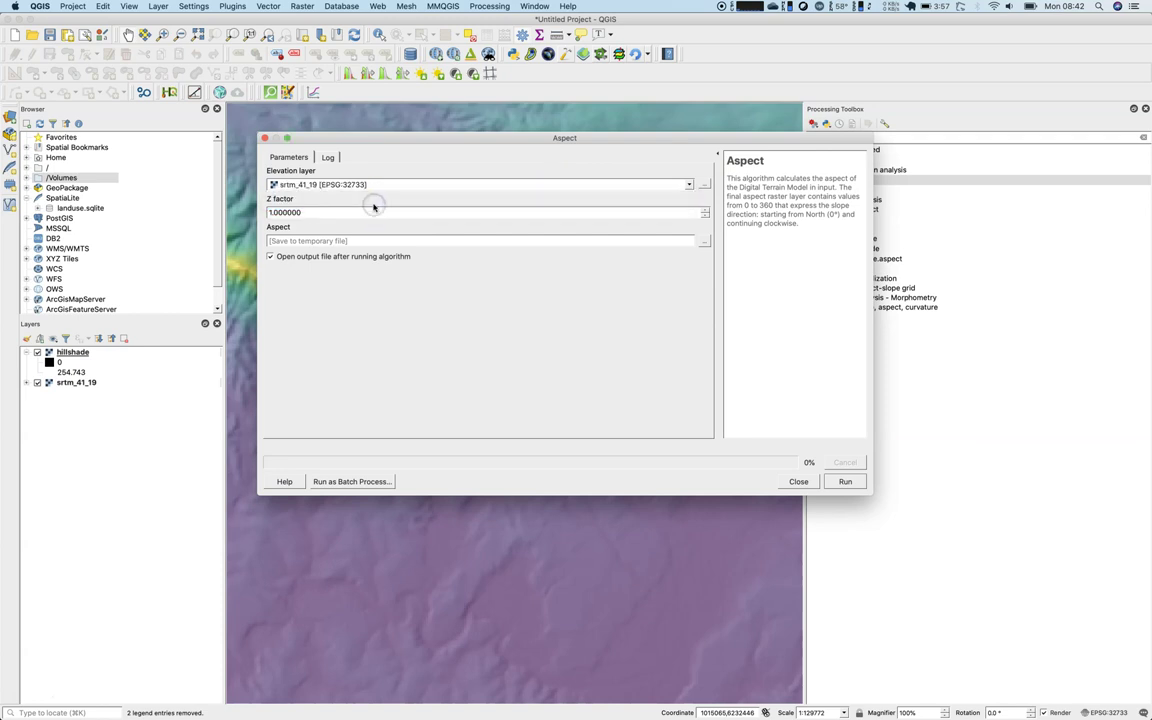
# Save the aspect output as aspect.tif, overwriting the existing file, and run Aspect.
pyautogui.click(704, 241)
pyautogui.click(712, 257)
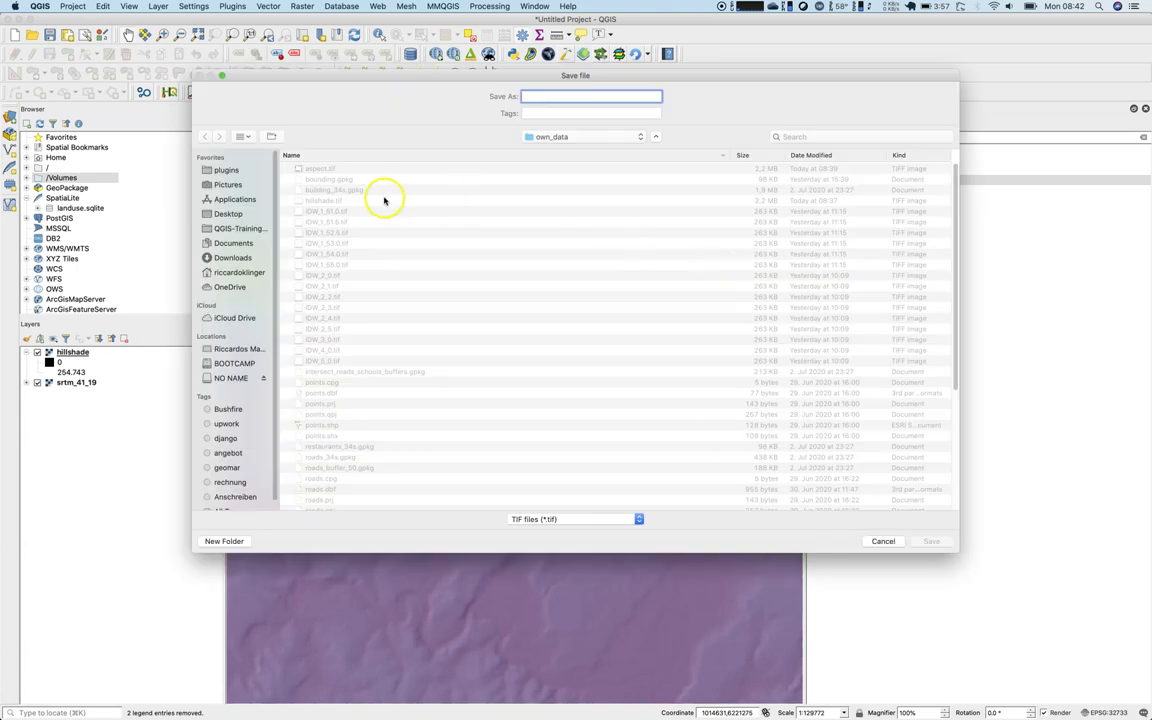
pyautogui.write('aspect.tif')
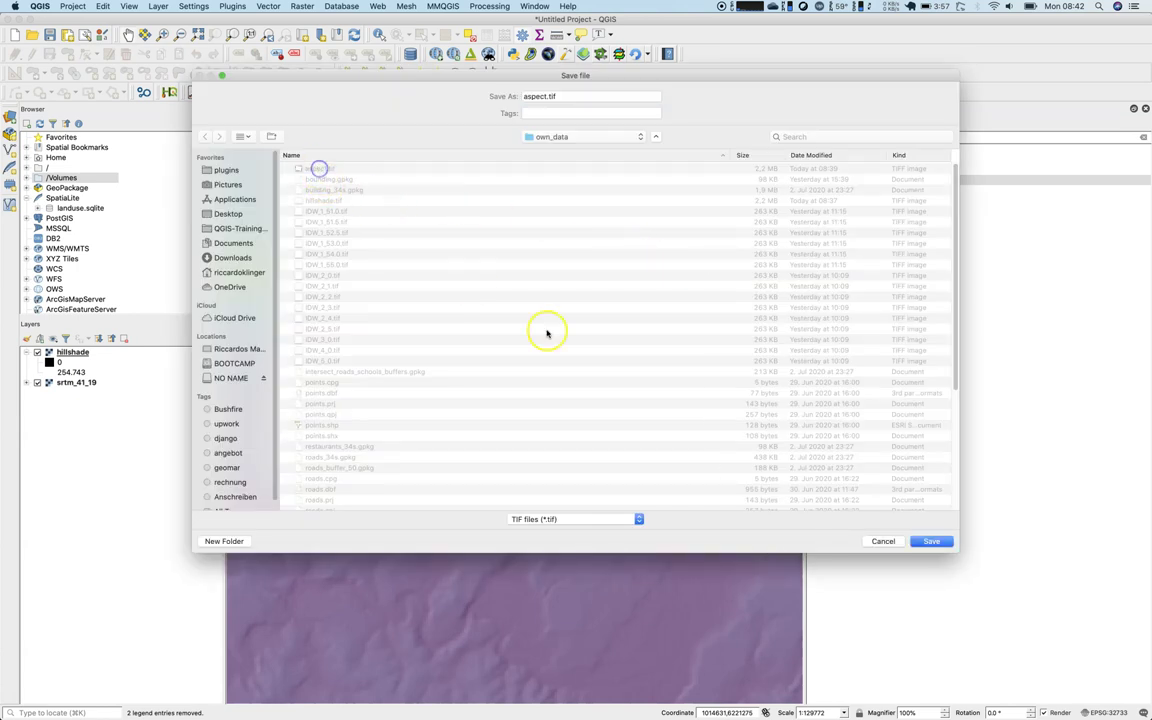
pyautogui.click(948, 545)
pyautogui.click(660, 149)
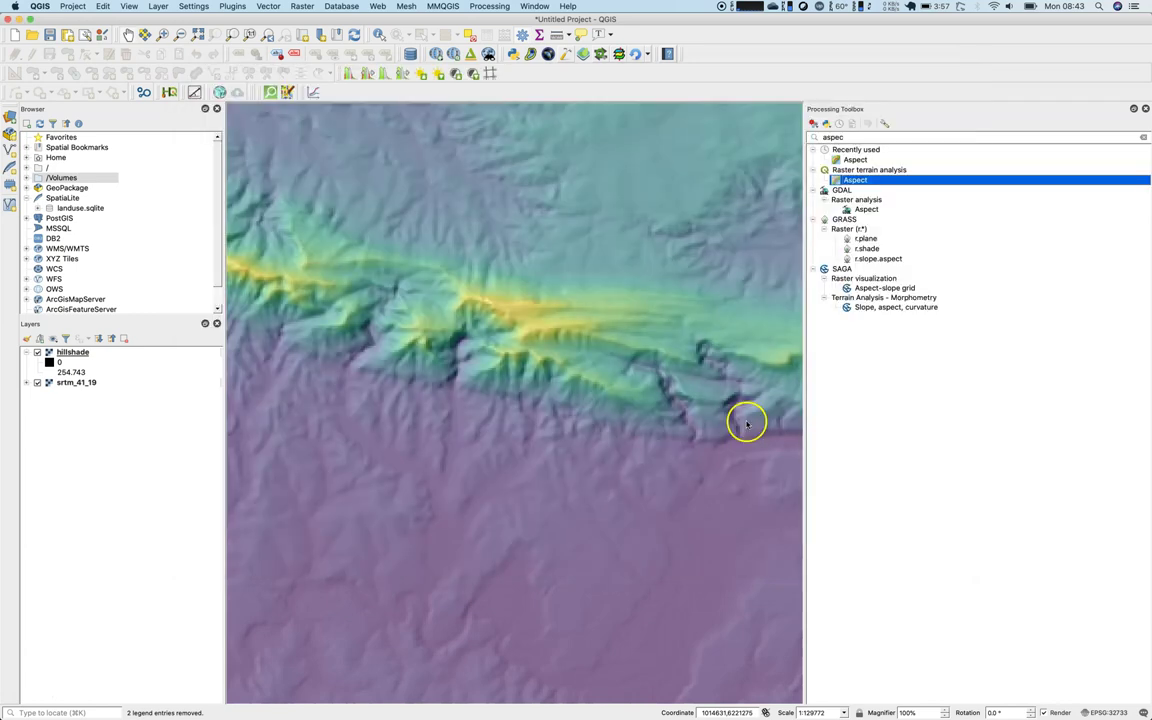
pyautogui.hotkey('ctrl', 'Up')
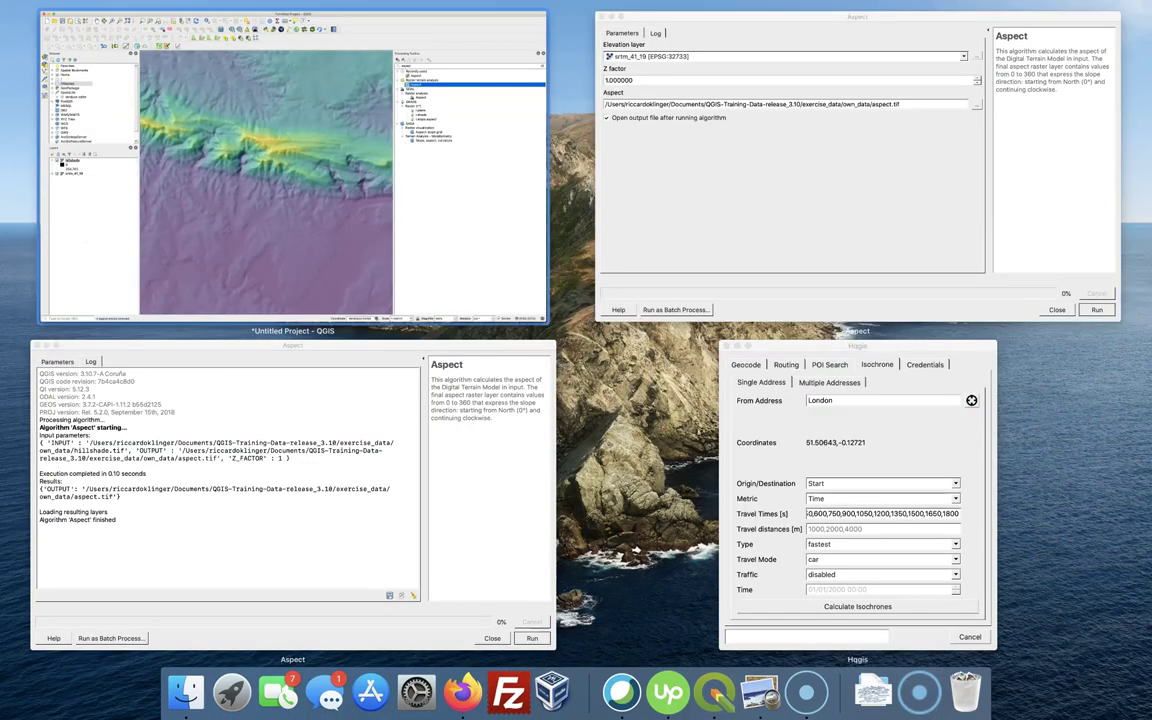
pyautogui.click(794, 311)
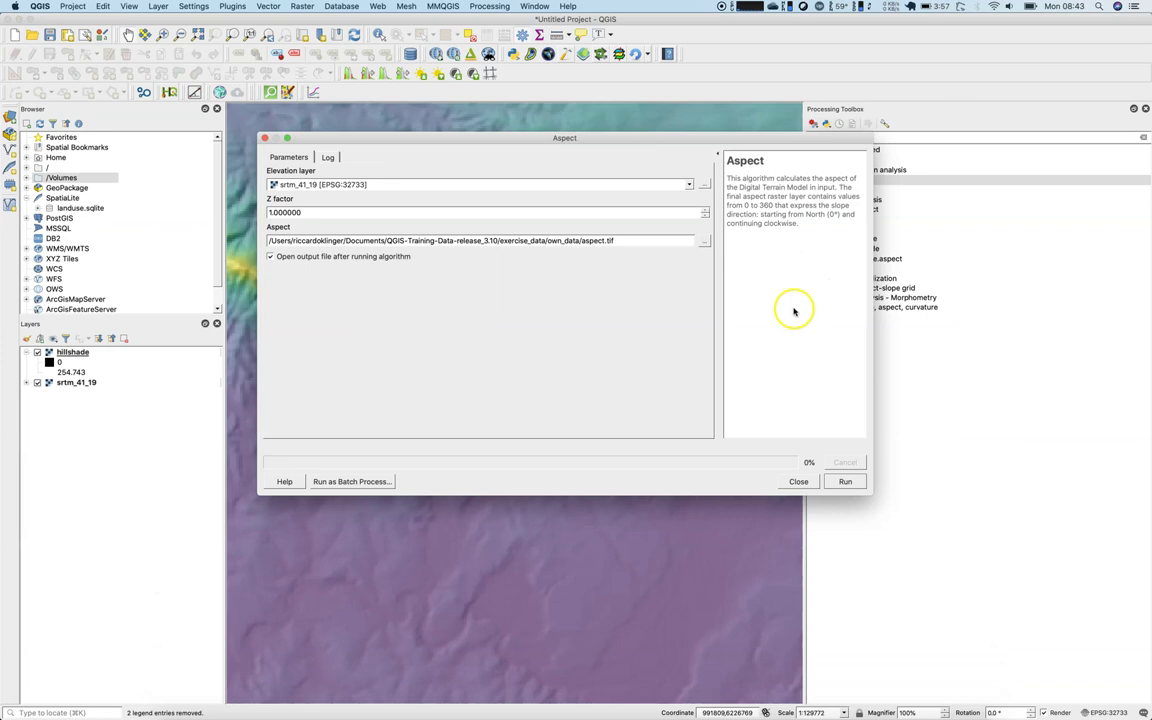
pyautogui.click(845, 481)
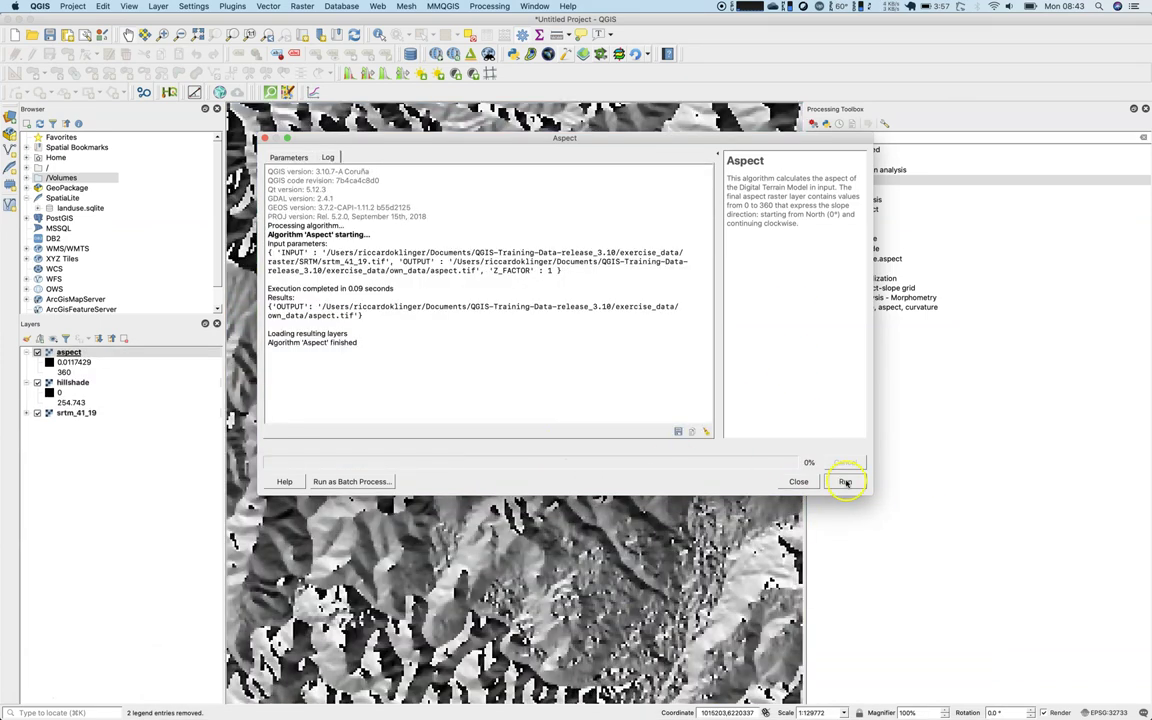
pyautogui.click(798, 481)
# Select the aspect layer, clear the toolbox search, and pick Slope under Raster terrain analysis.
pyautogui.scroll(-2, 465, 457)
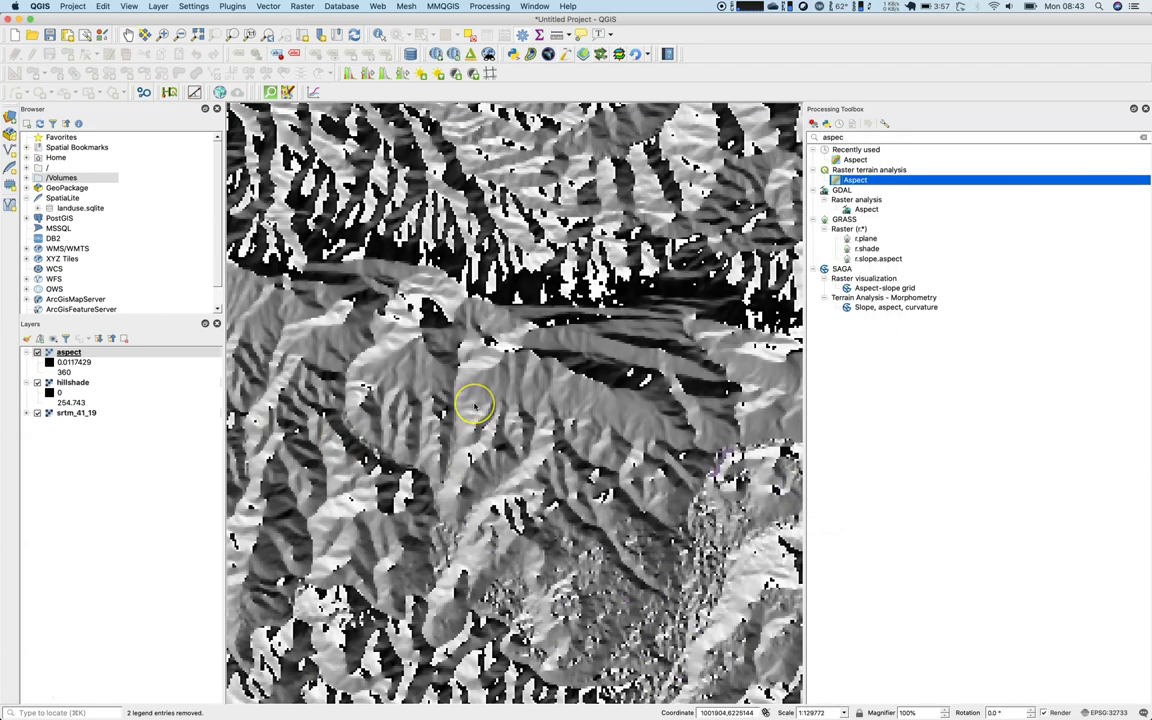
pyautogui.scroll(2, 465, 457)
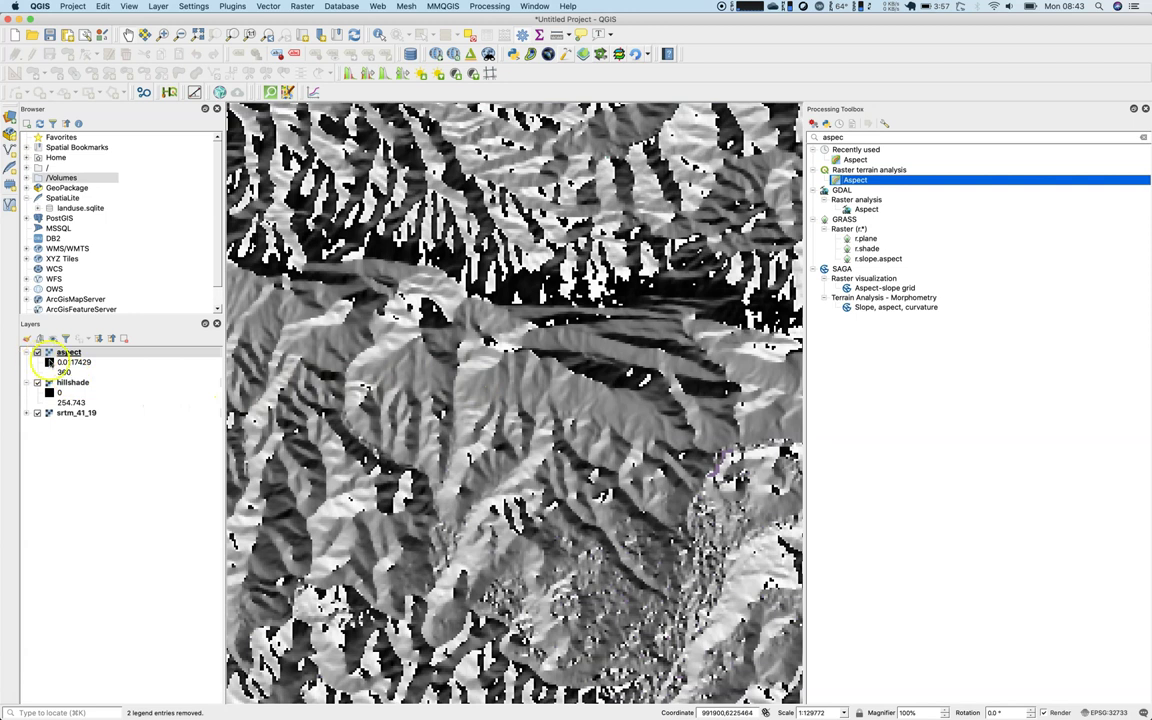
pyautogui.click(60, 365)
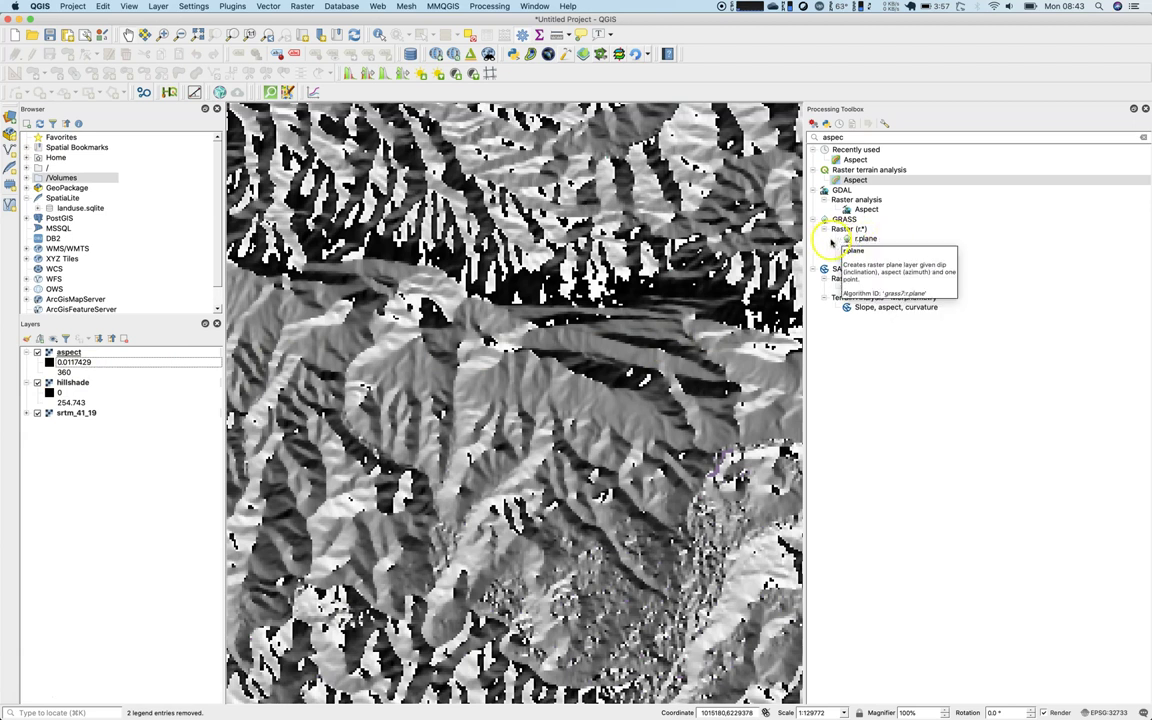
pyautogui.click(1143, 138)
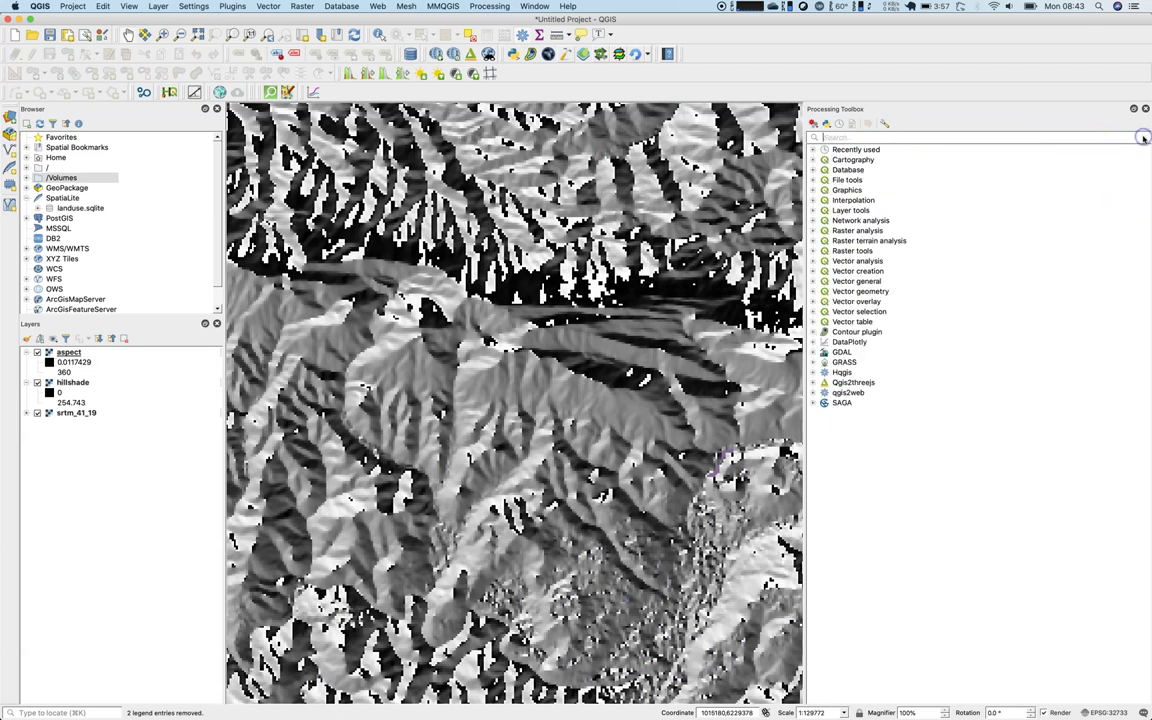
pyautogui.click(814, 240)
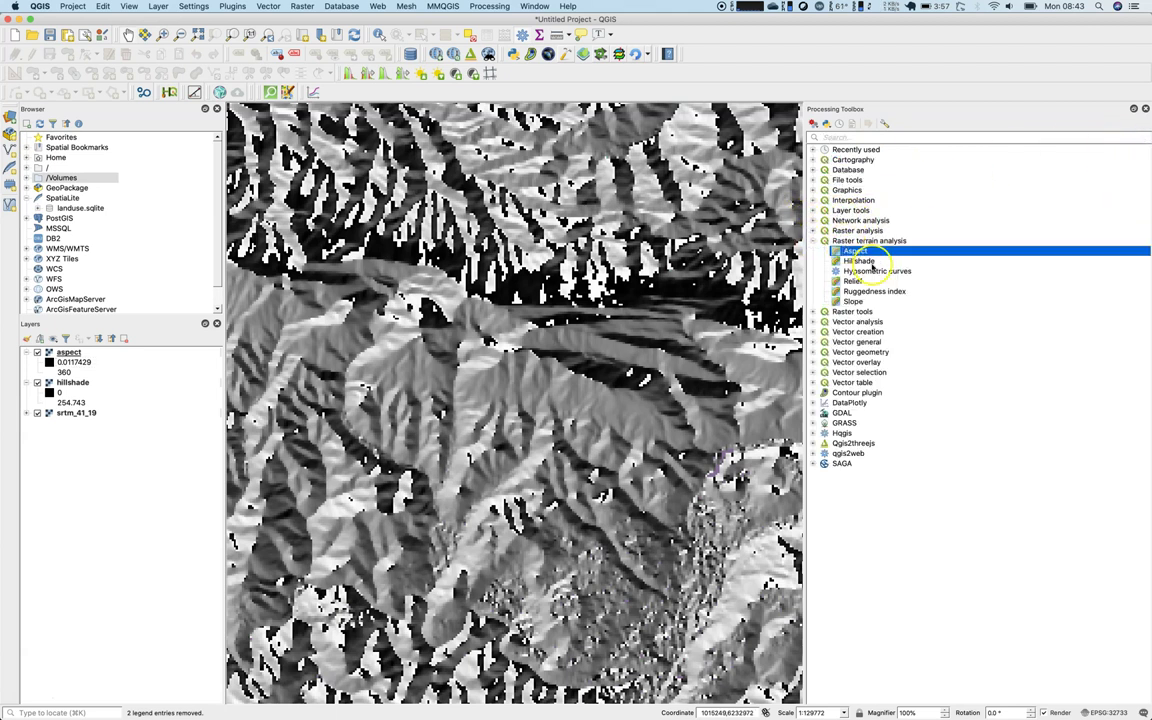
pyautogui.click(860, 302)
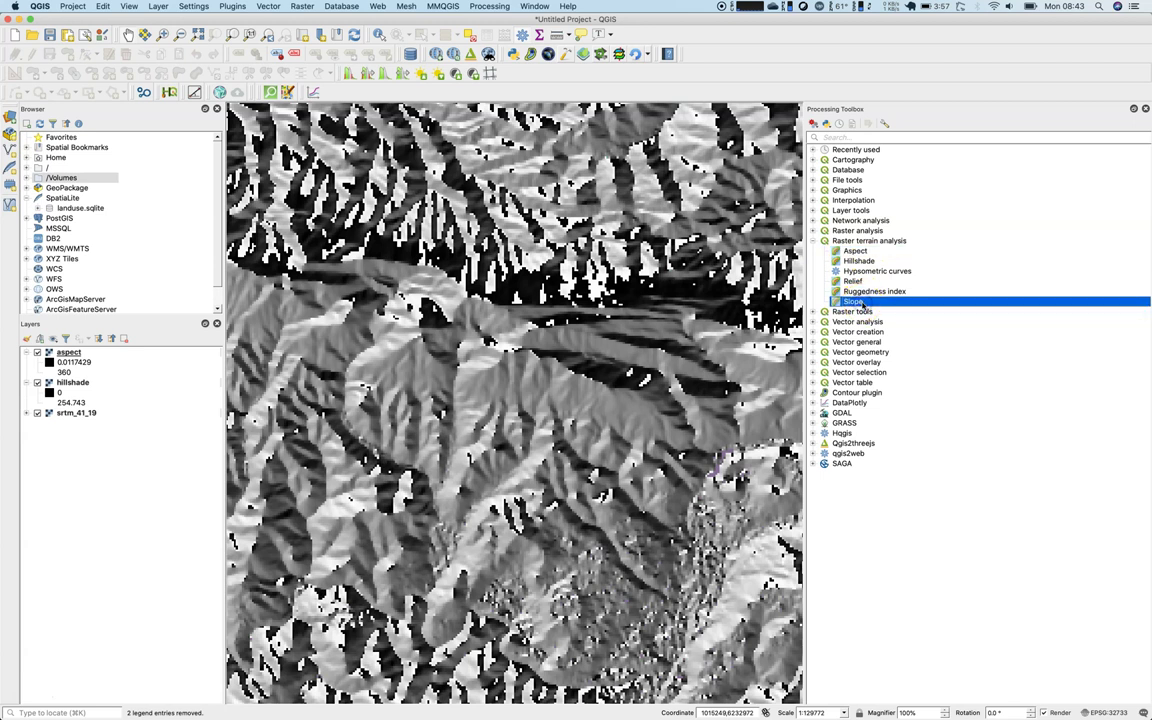
# Run Slope on srtm_41_19, saving the output to file as slope.tif.
pyautogui.doubleClick(860, 302)
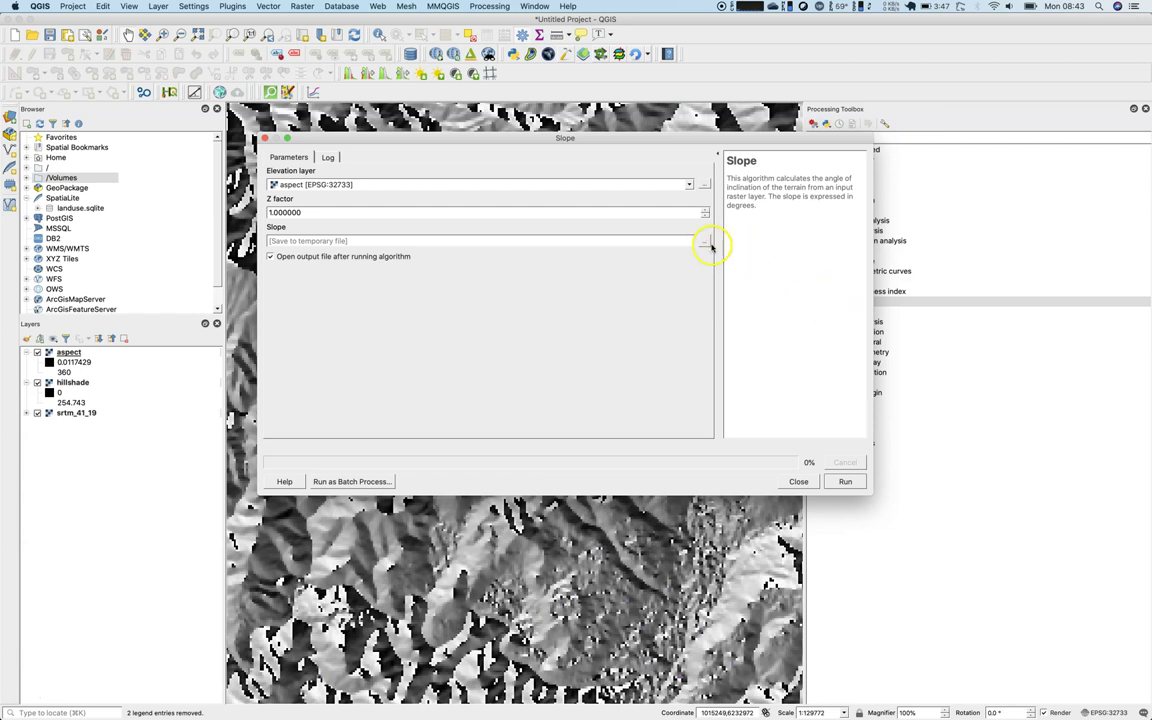
pyautogui.click(594, 186)
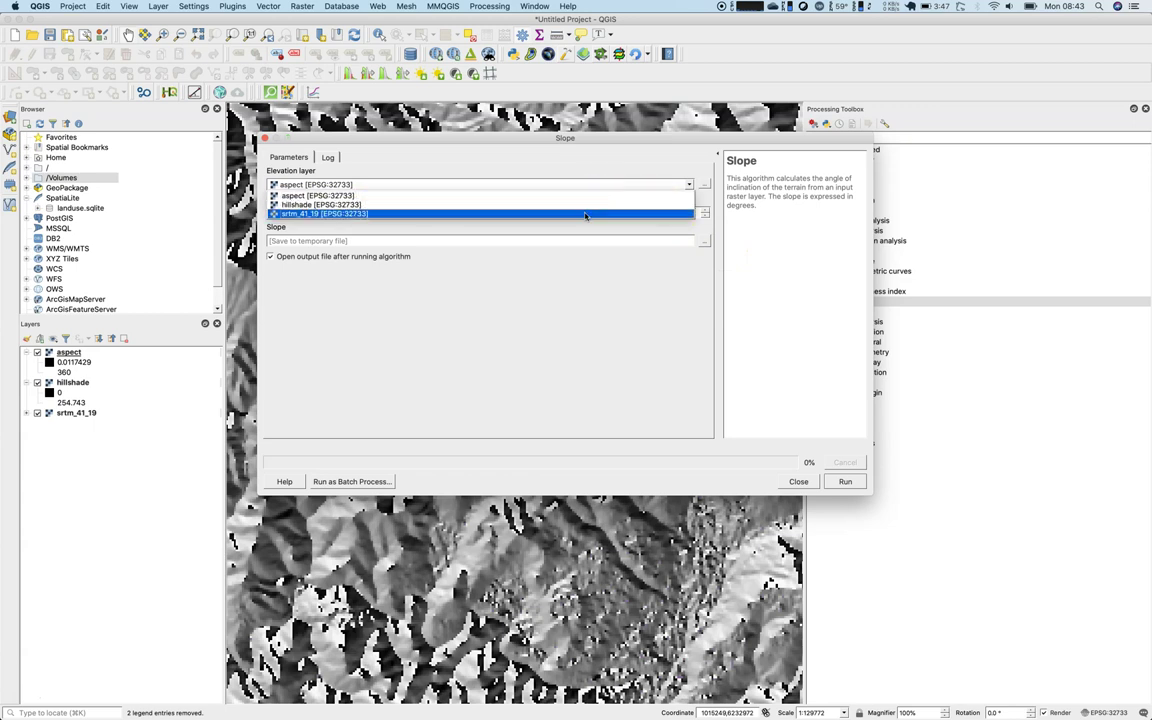
pyautogui.click(584, 213)
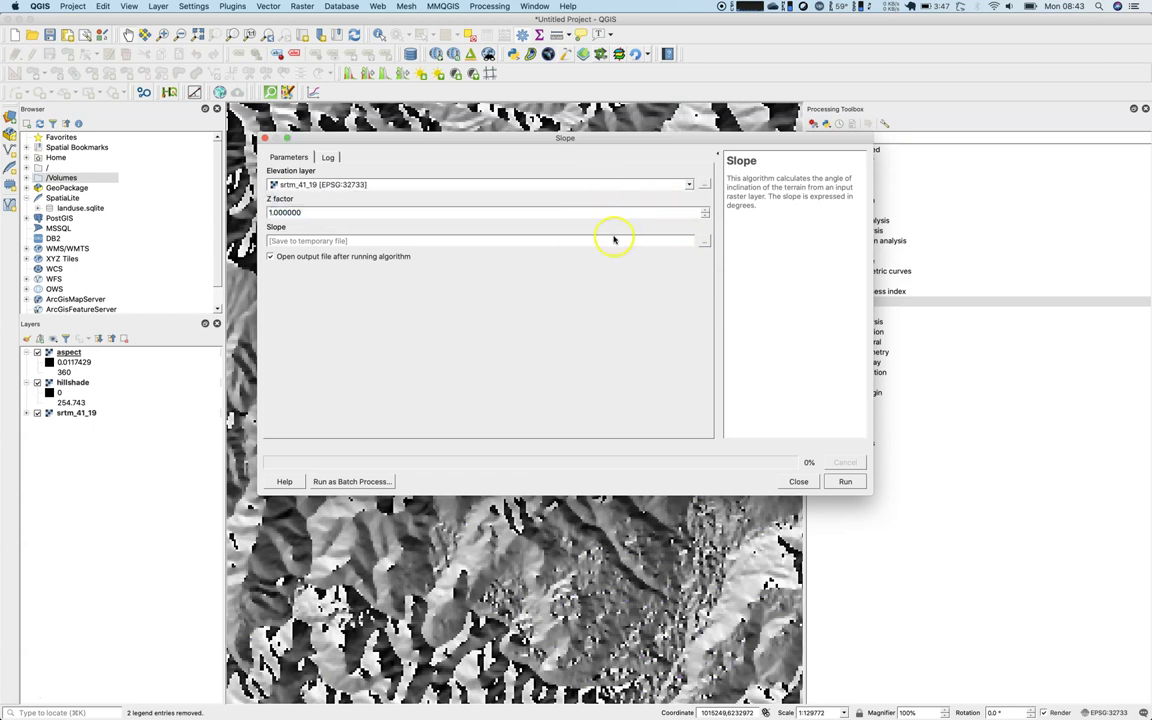
pyautogui.click(704, 242)
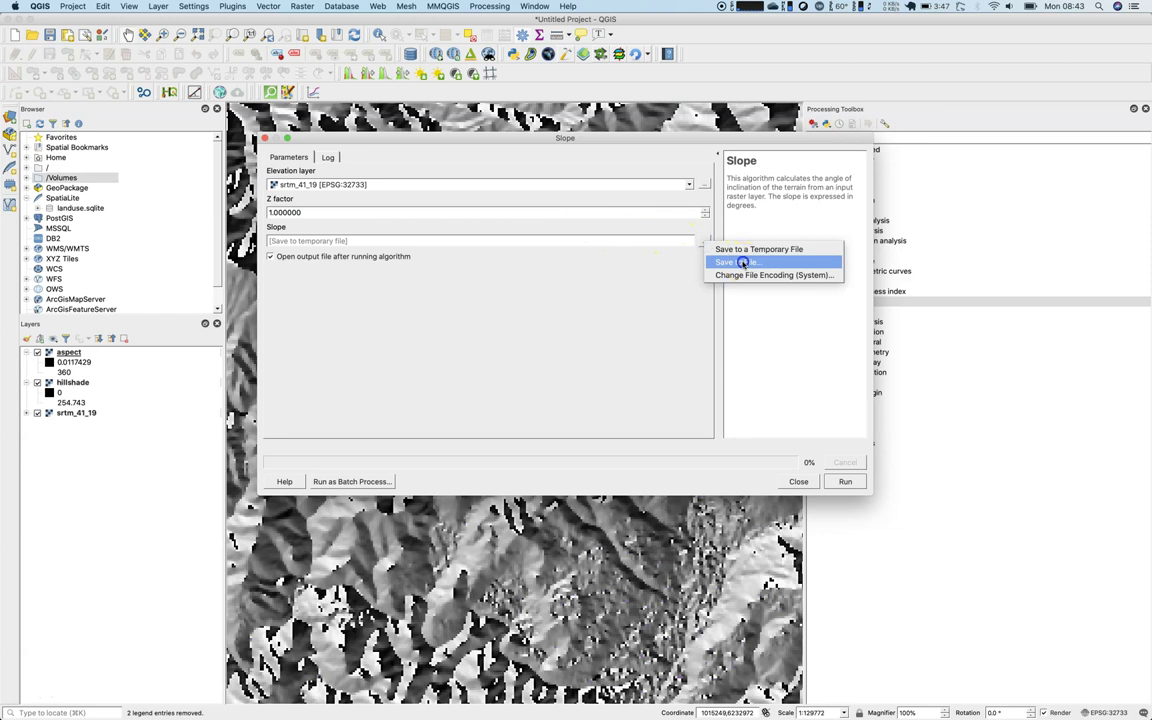
pyautogui.click(743, 260)
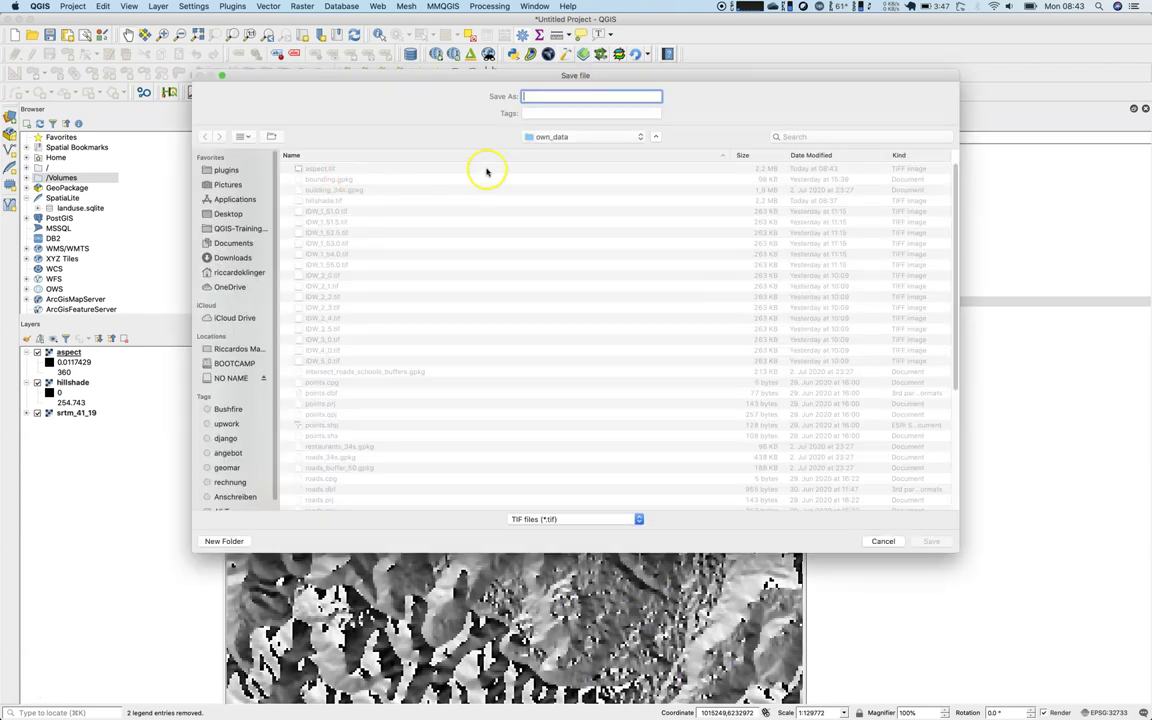
pyautogui.write('slope')
pyautogui.press('Return')
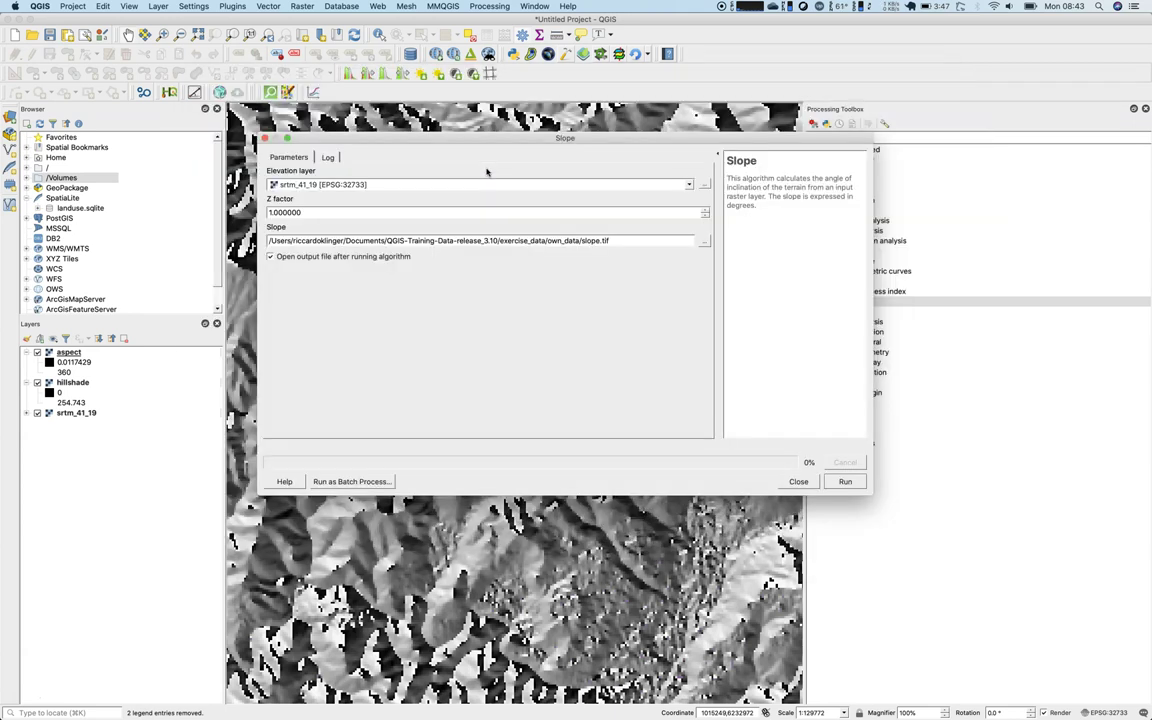
pyautogui.click(830, 482)
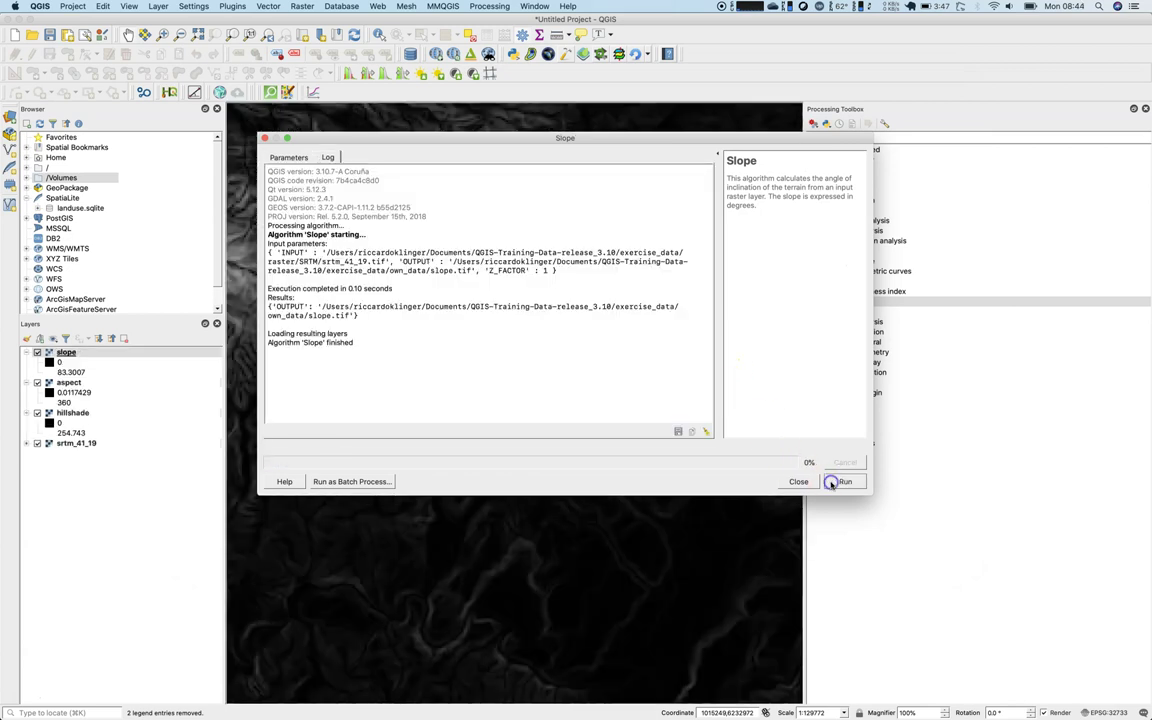
# Close the Slope dialog and open the slope layer's properties.
pyautogui.click(799, 481)
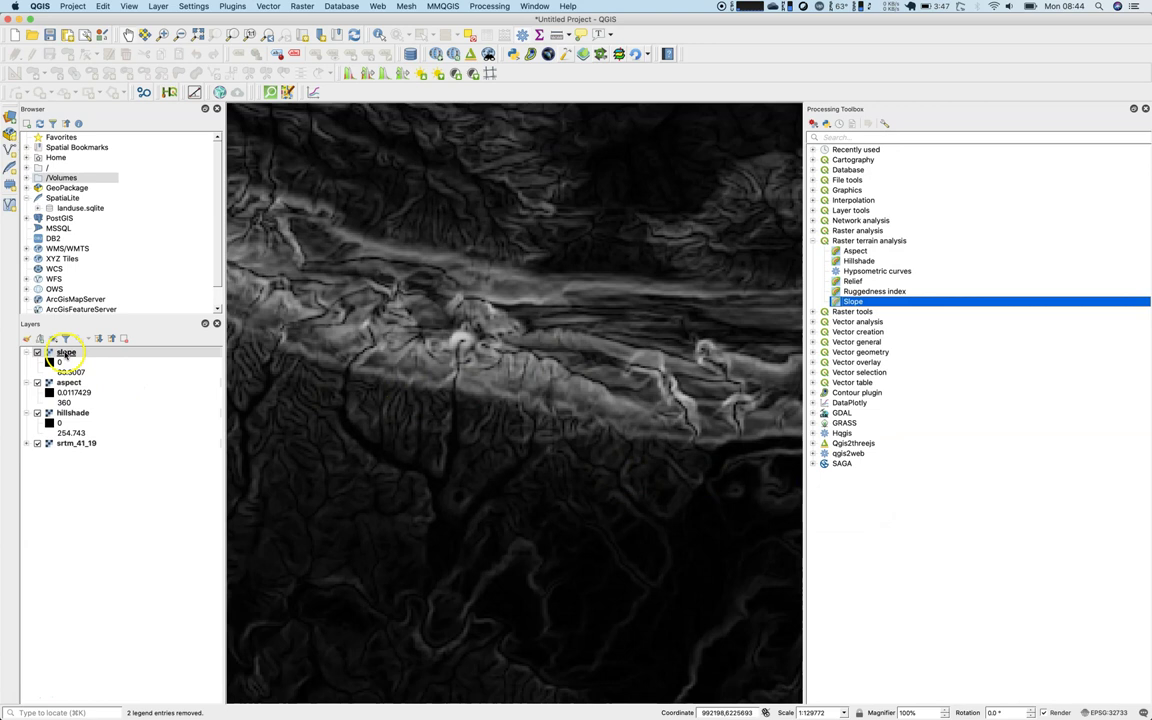
pyautogui.doubleClick(65, 352)
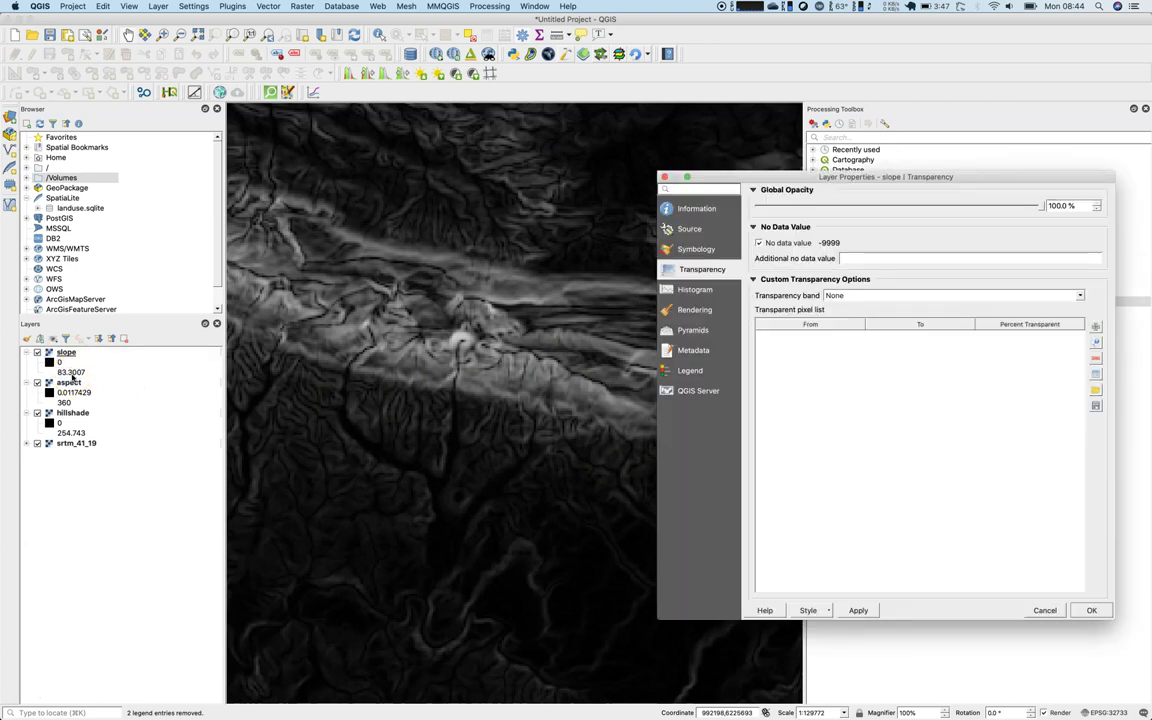
pyautogui.click(72, 373)
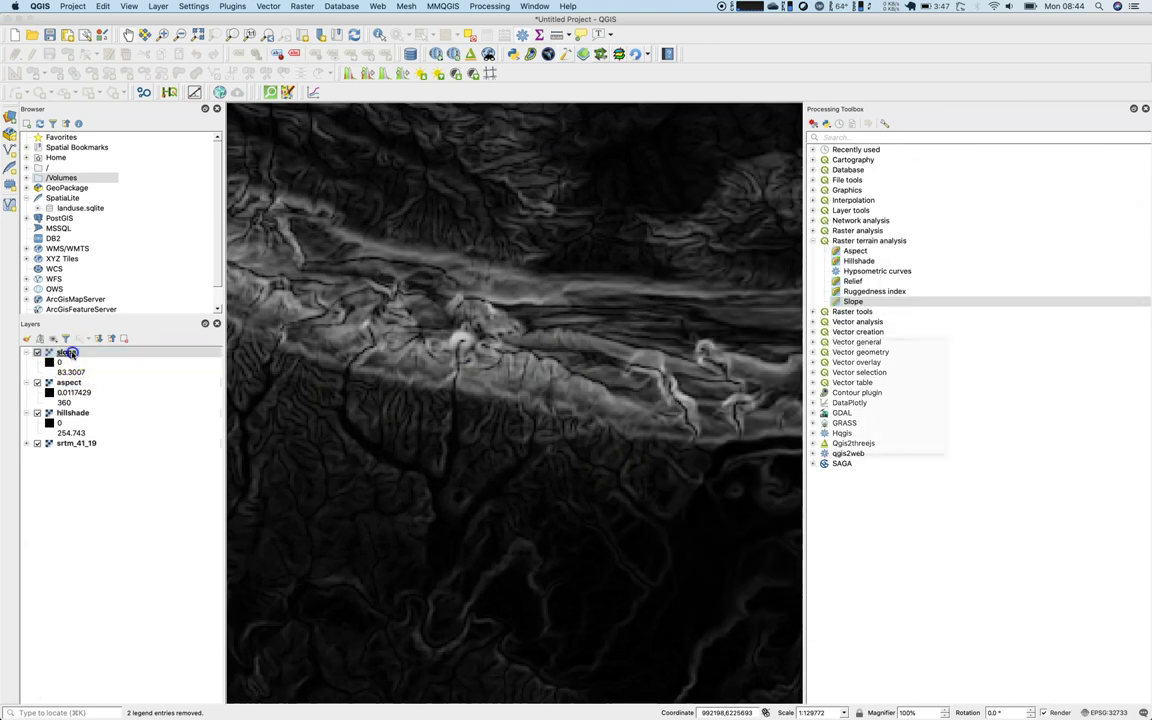
pyautogui.doubleClick(70, 353)
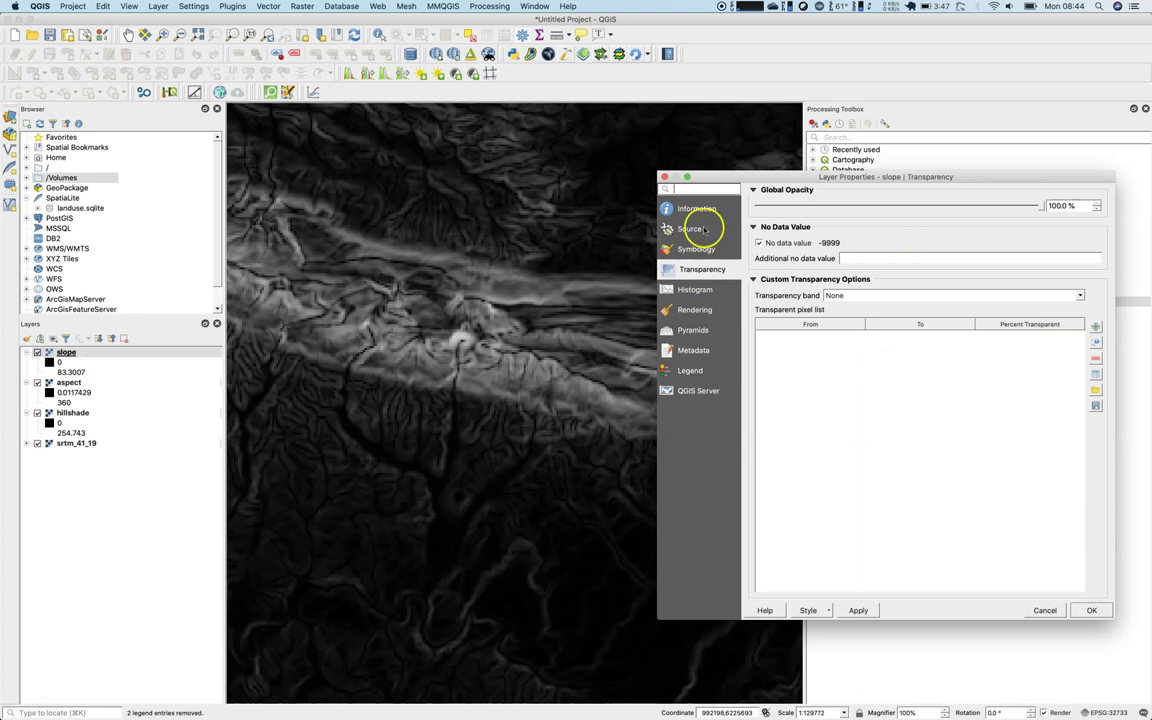
# Keep stretch to min/max but base it on a 2–98% cumulative count cut, and apply.
pyautogui.click(697, 250)
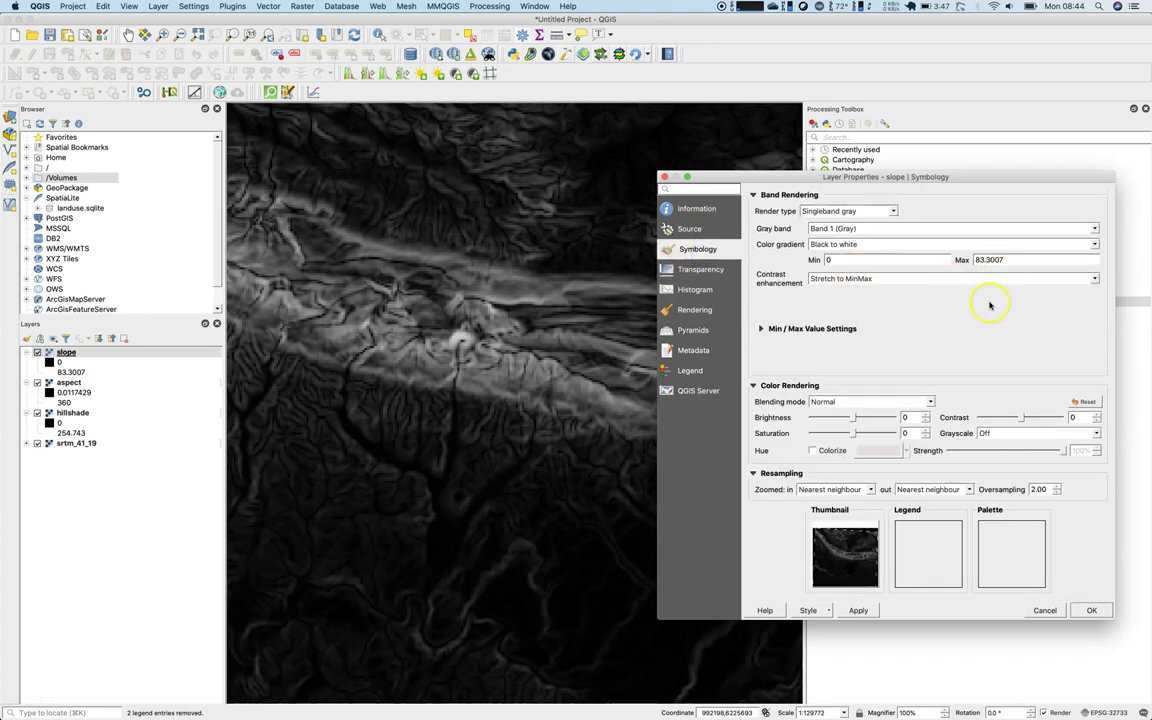
pyautogui.click(938, 280)
pyautogui.click(937, 281)
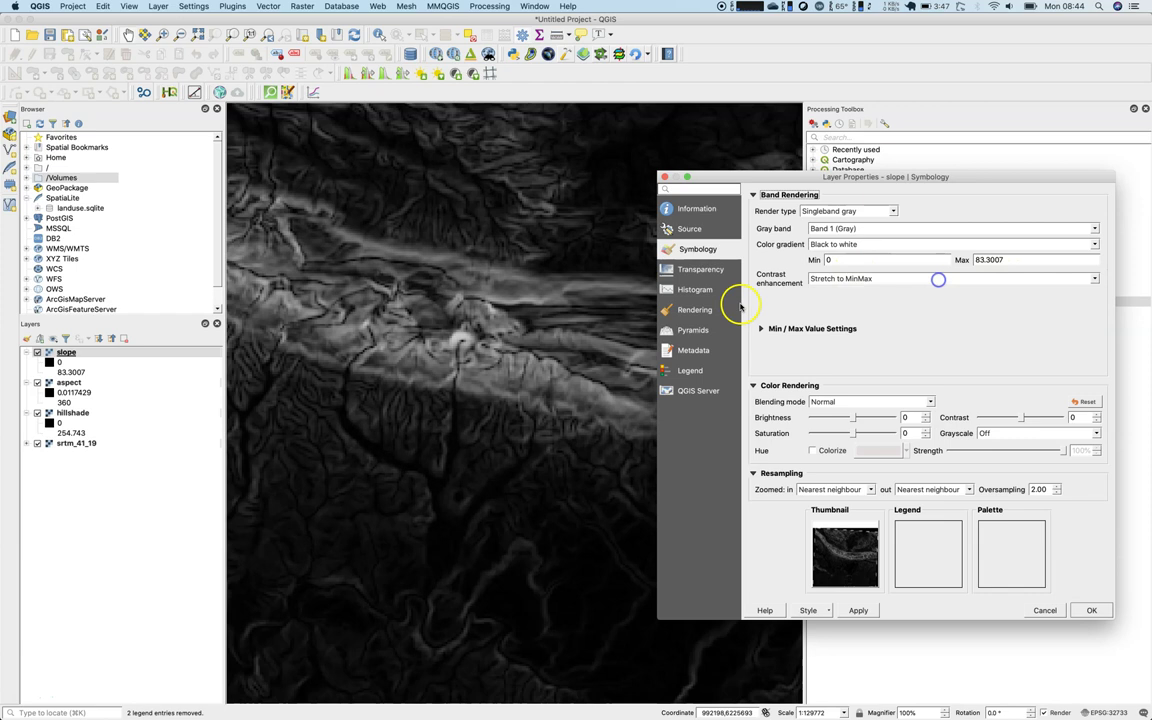
pyautogui.click(768, 328)
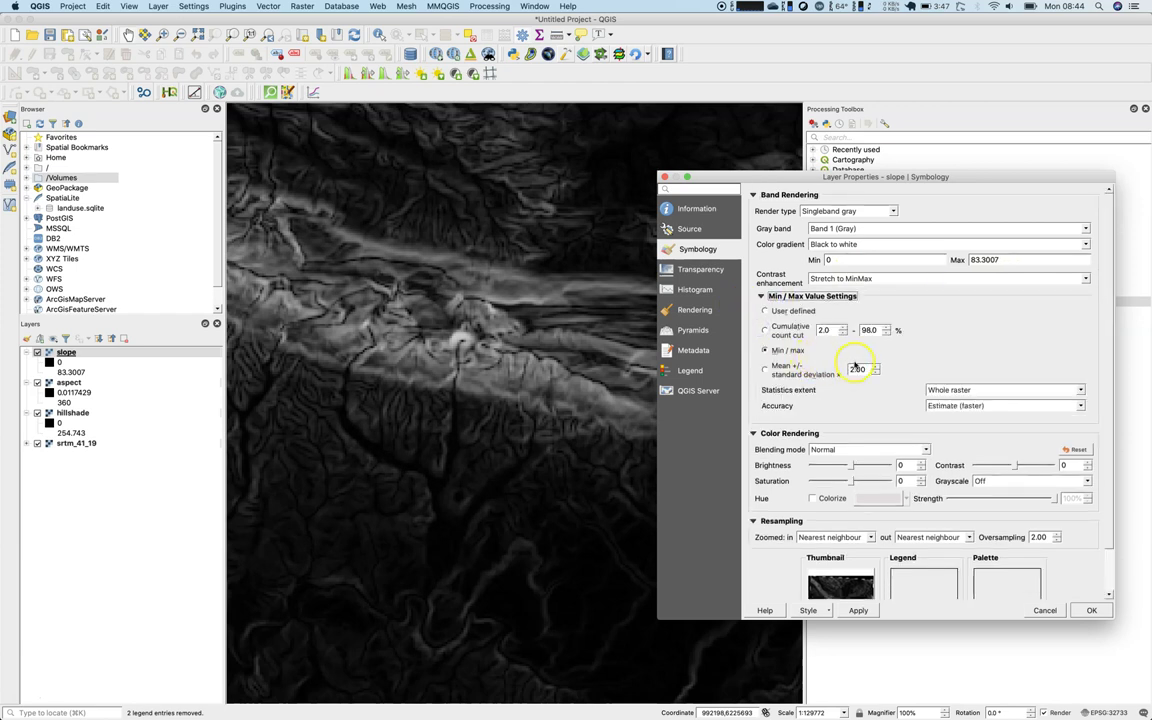
pyautogui.click(766, 331)
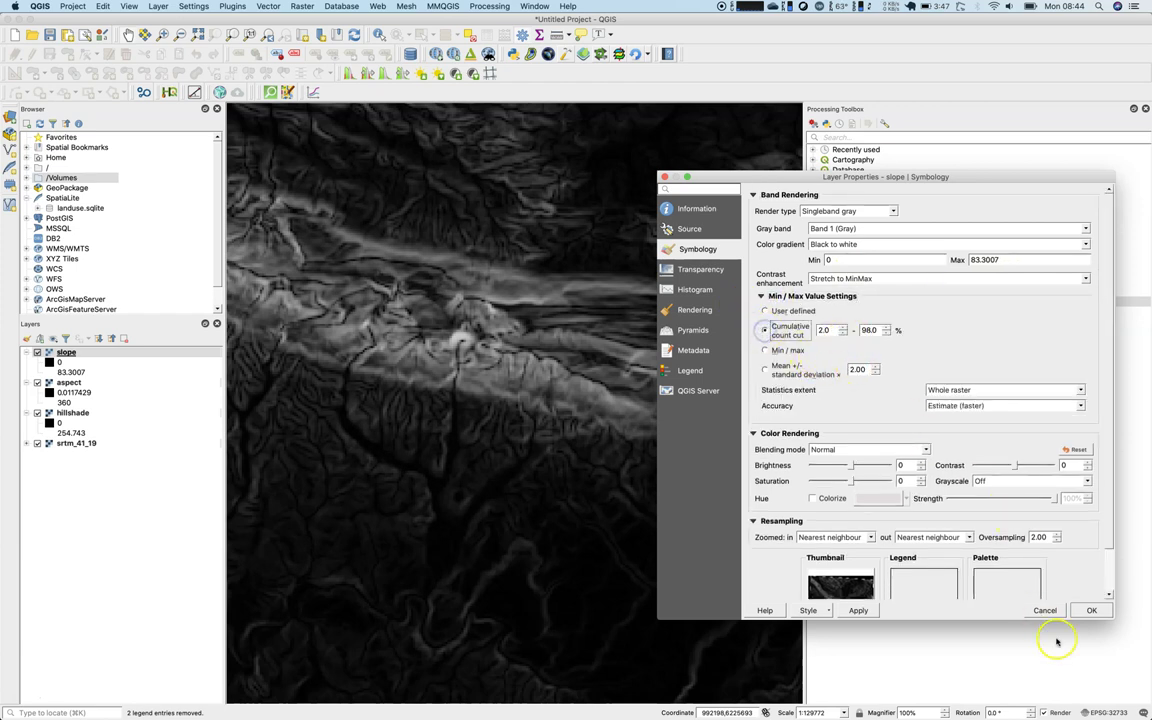
pyautogui.click(852, 609)
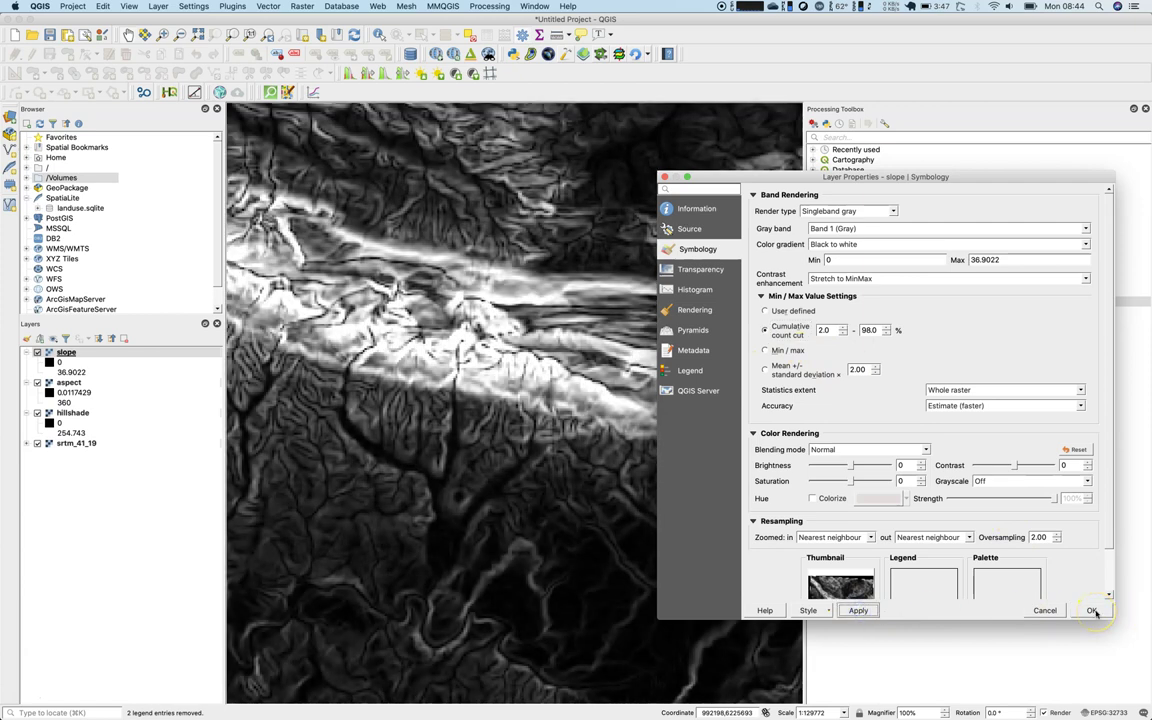
# Close slope properties and identify slope values at ridge points, the last reading Band 1 24.088713.
pyautogui.click(1093, 611)
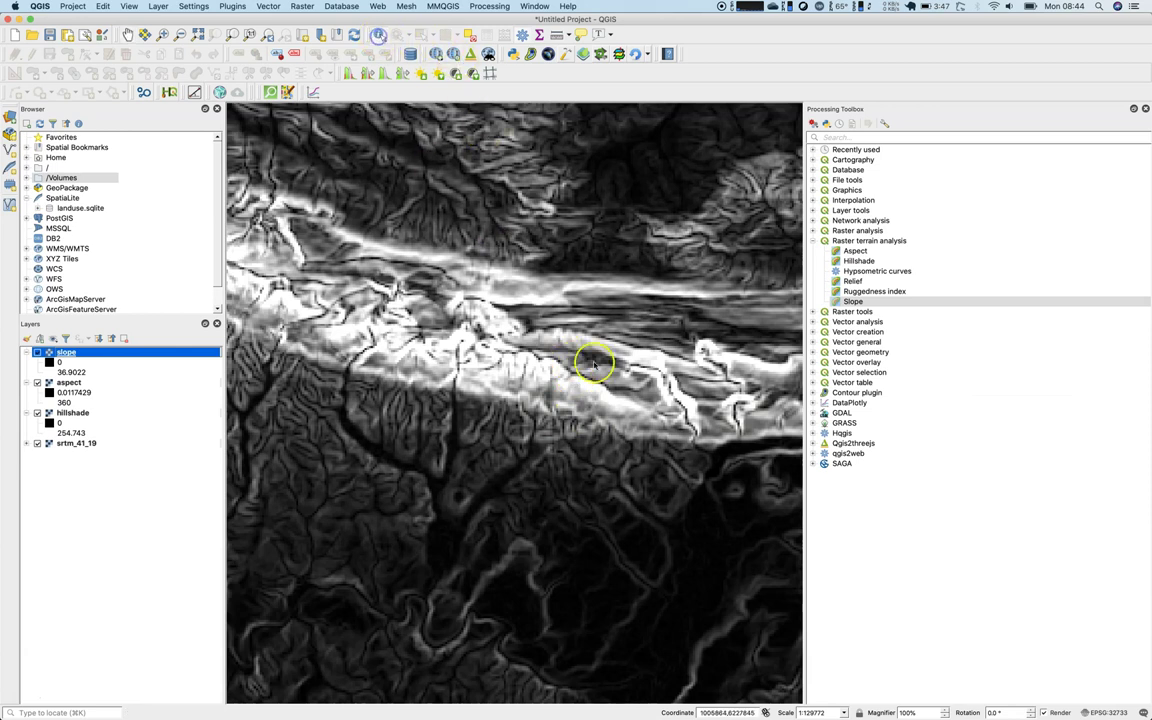
pyautogui.click(587, 384)
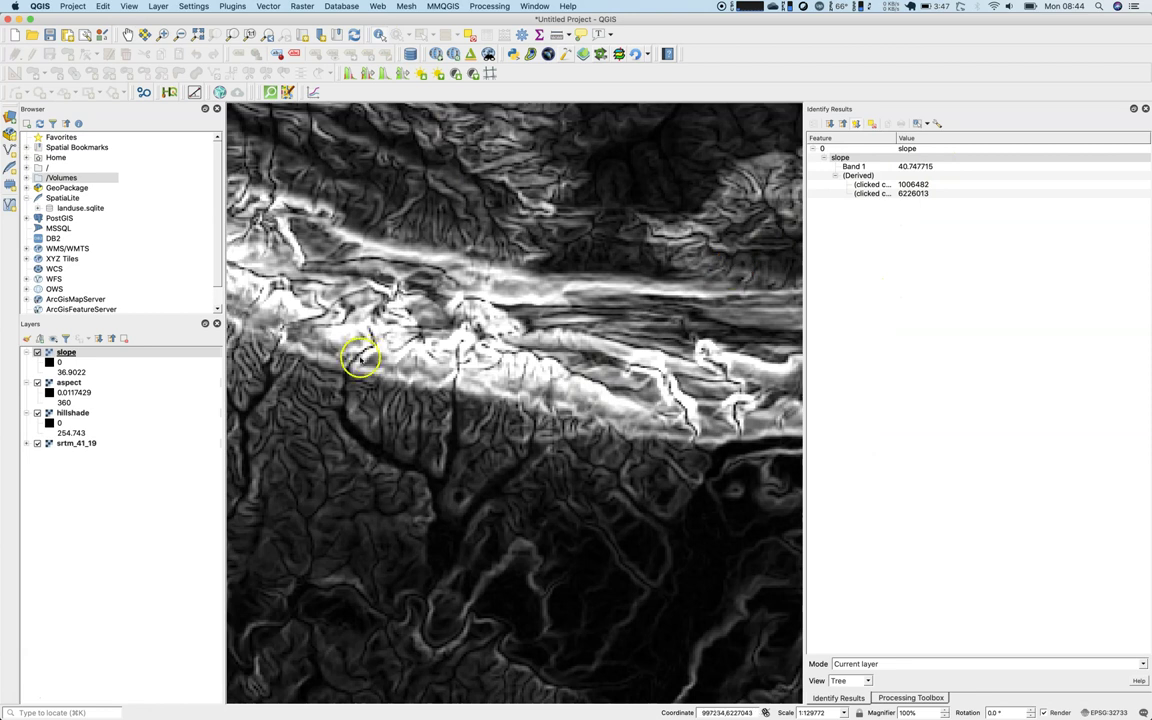
pyautogui.click(399, 357)
pyautogui.click(401, 362)
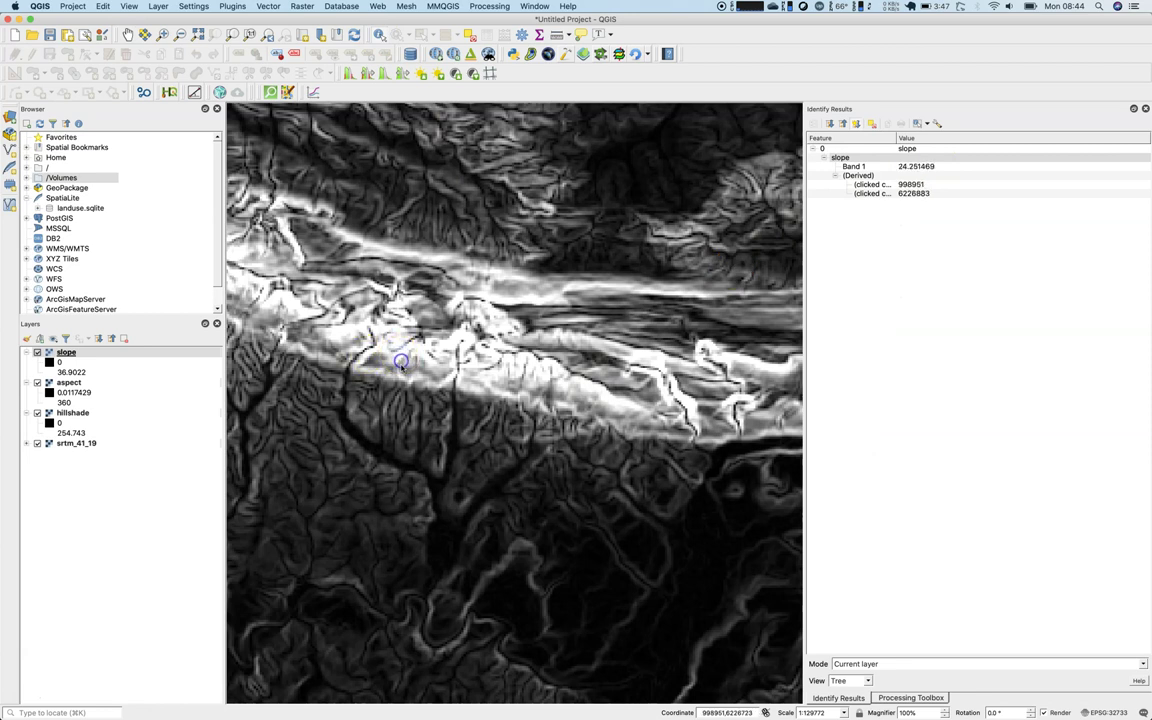
pyautogui.click(401, 378)
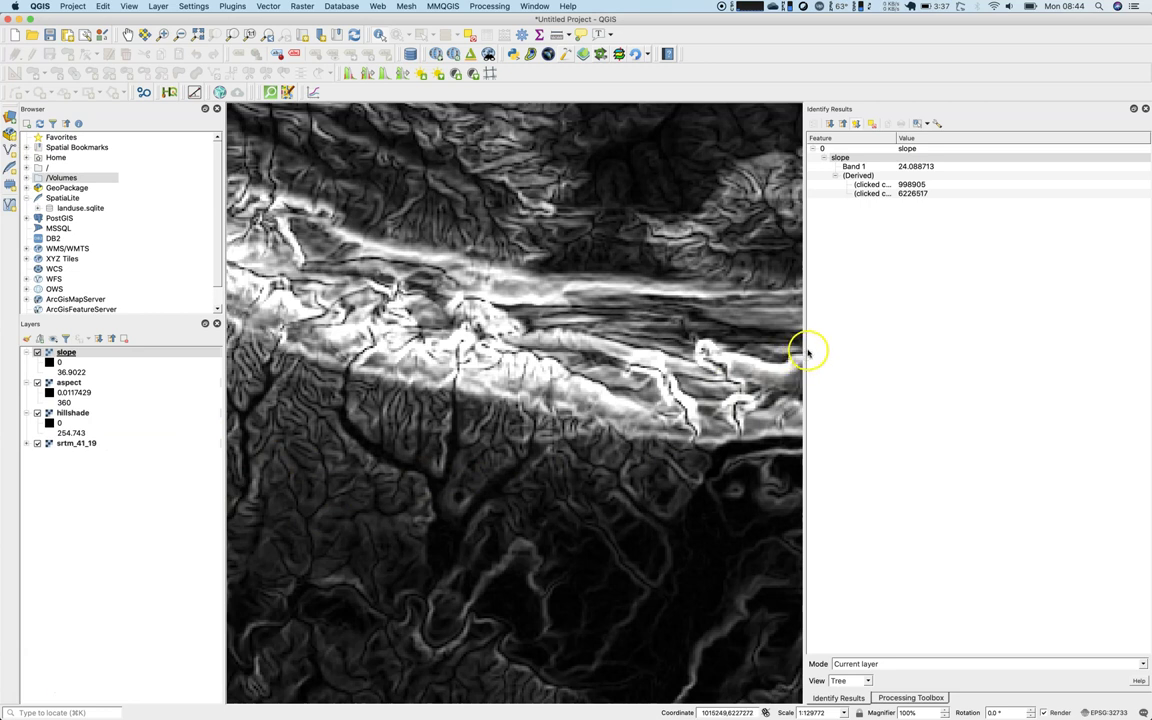
pyautogui.click(843, 347)
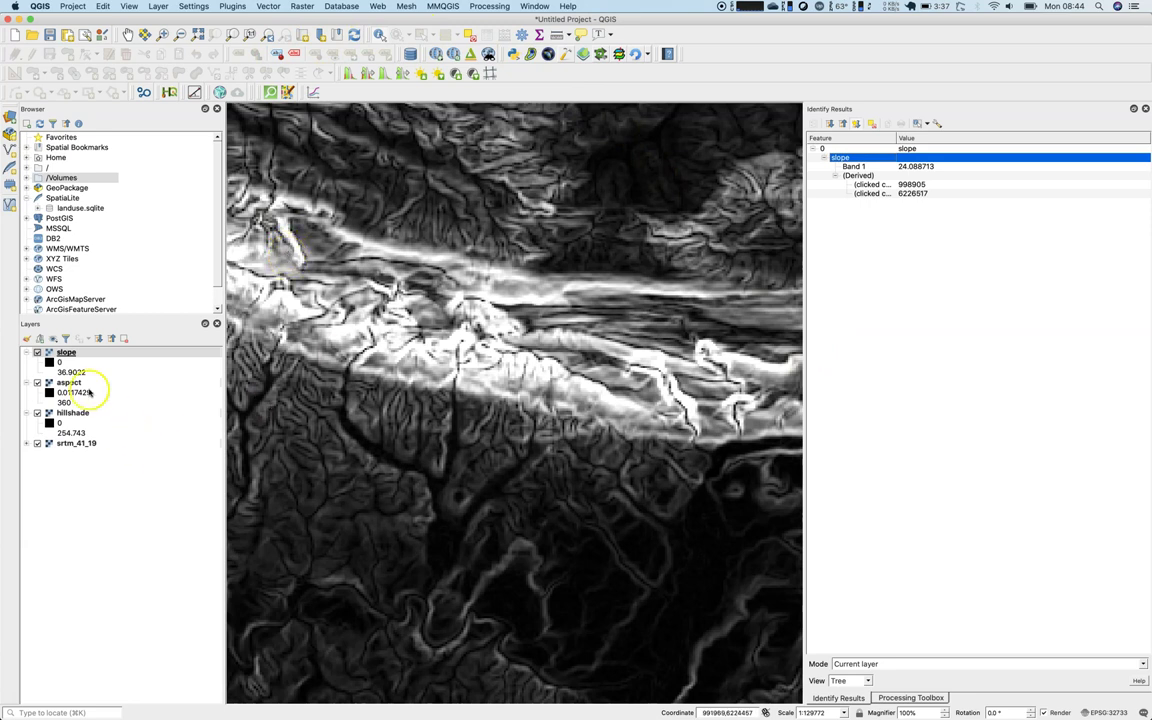
# Hide the slope layer, zoom out, and show the greyscale aspect layer instead.
pyautogui.click(37, 353)
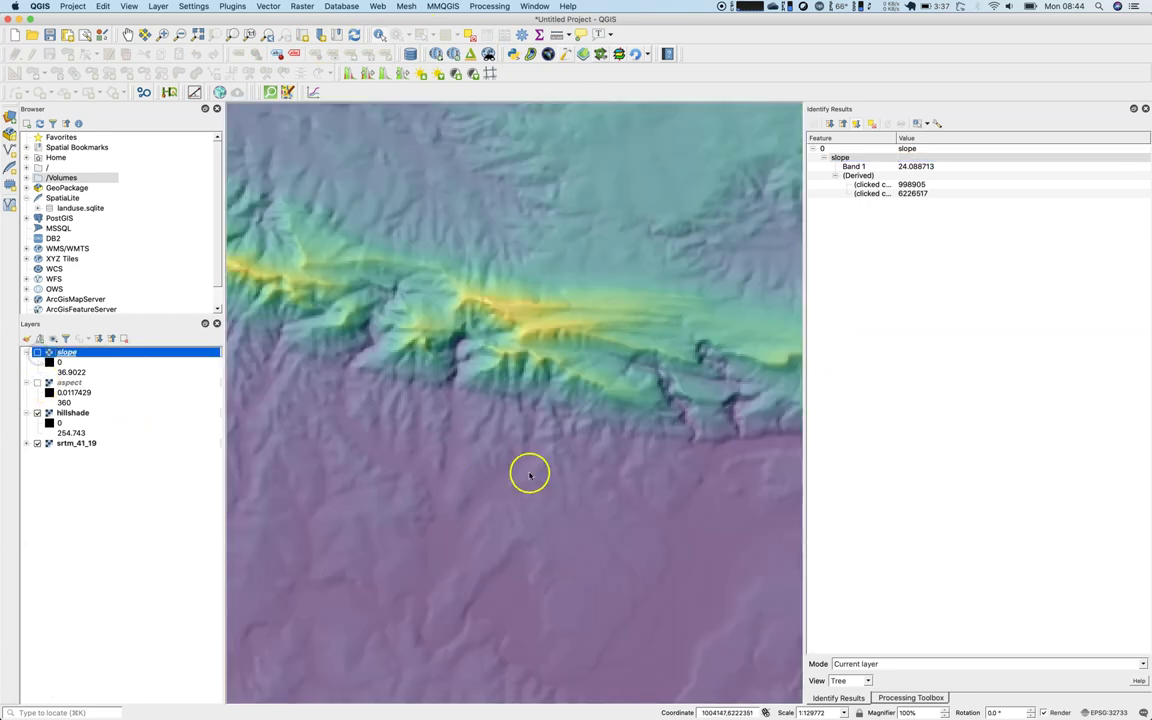
pyautogui.scroll(-1, 560, 468)
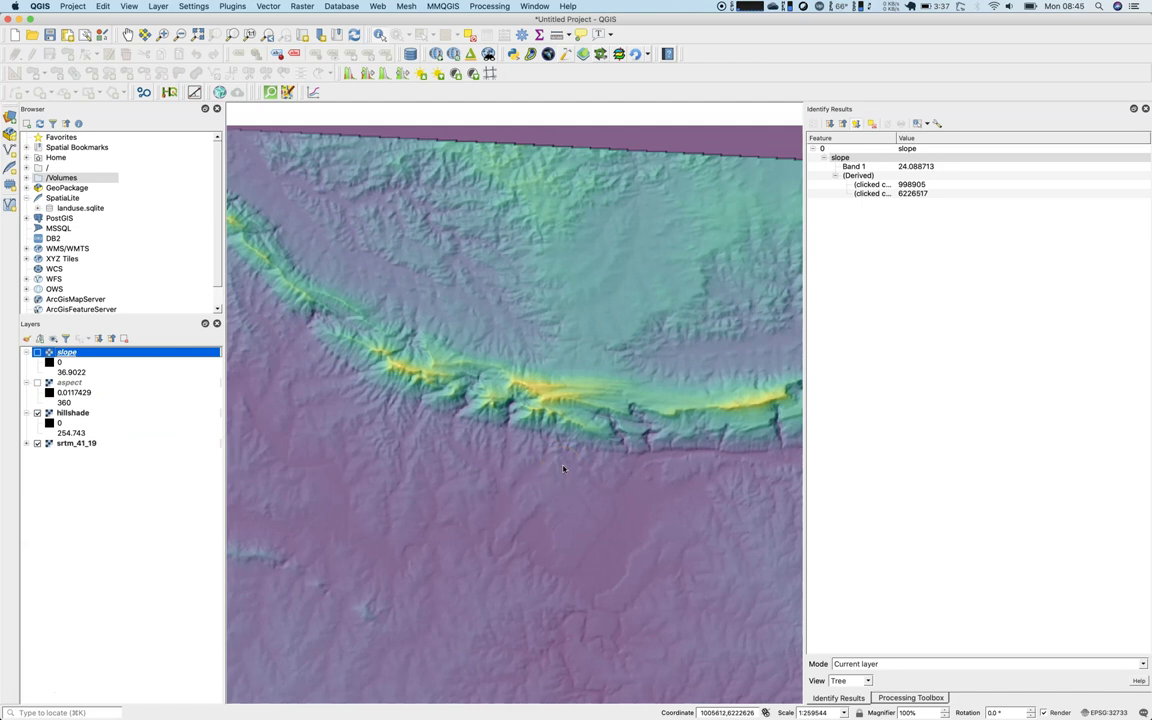
pyautogui.click(379, 626)
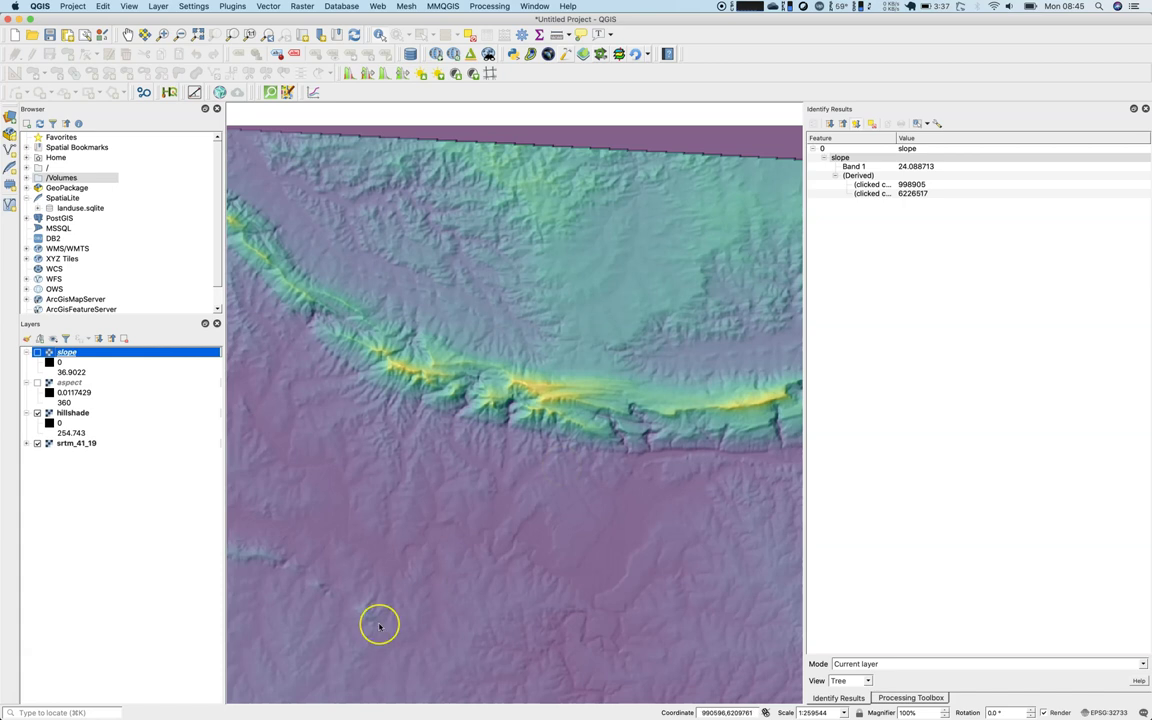
pyautogui.click(37, 383)
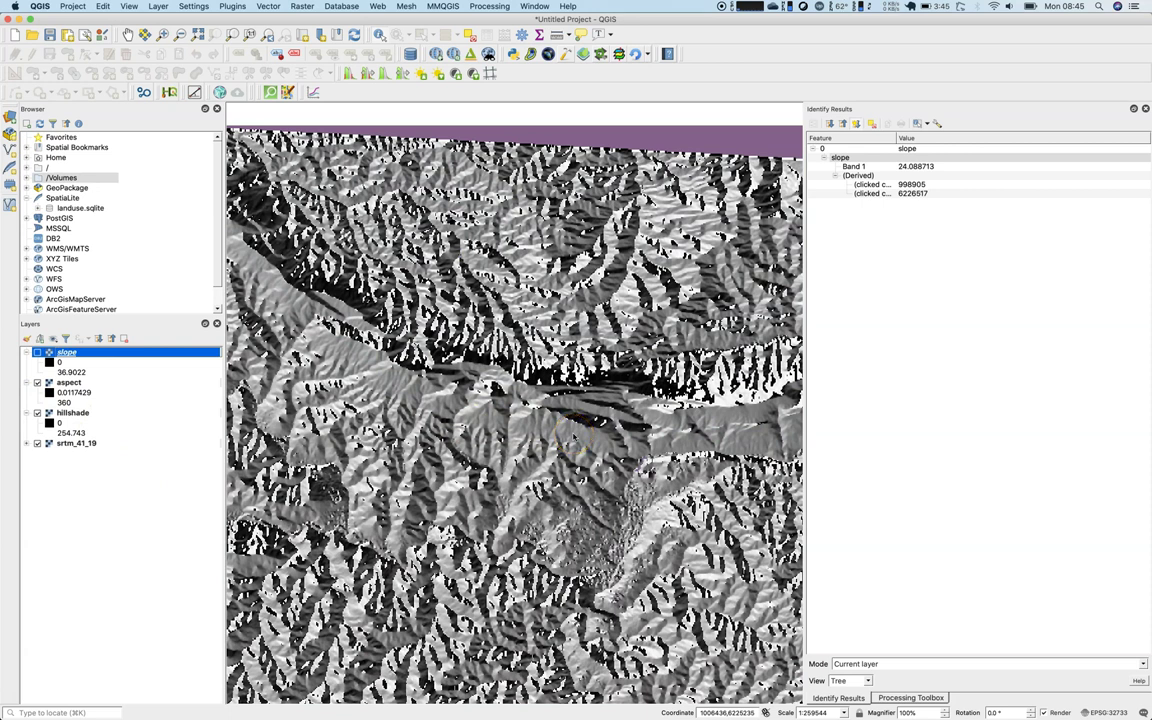
pyautogui.click(70, 362)
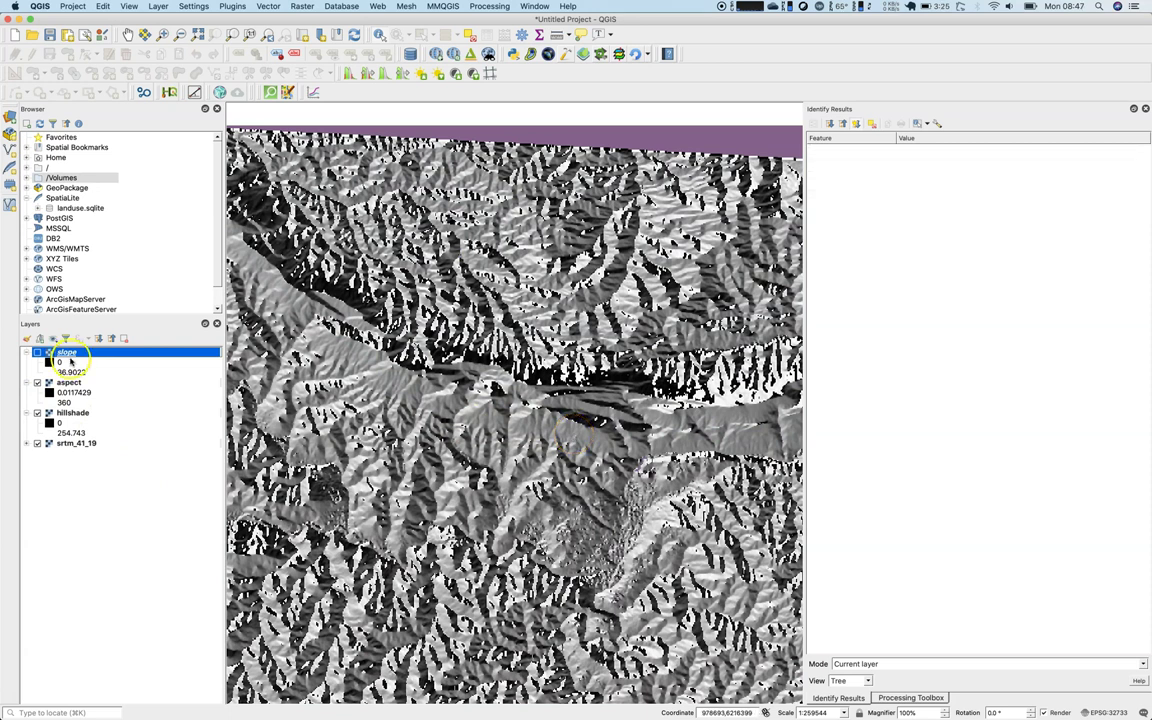
# In the Raster Calculator, build the expression "aspect@1" <= 90 OR "aspect@1" >= 270.
pyautogui.click(305, 6)
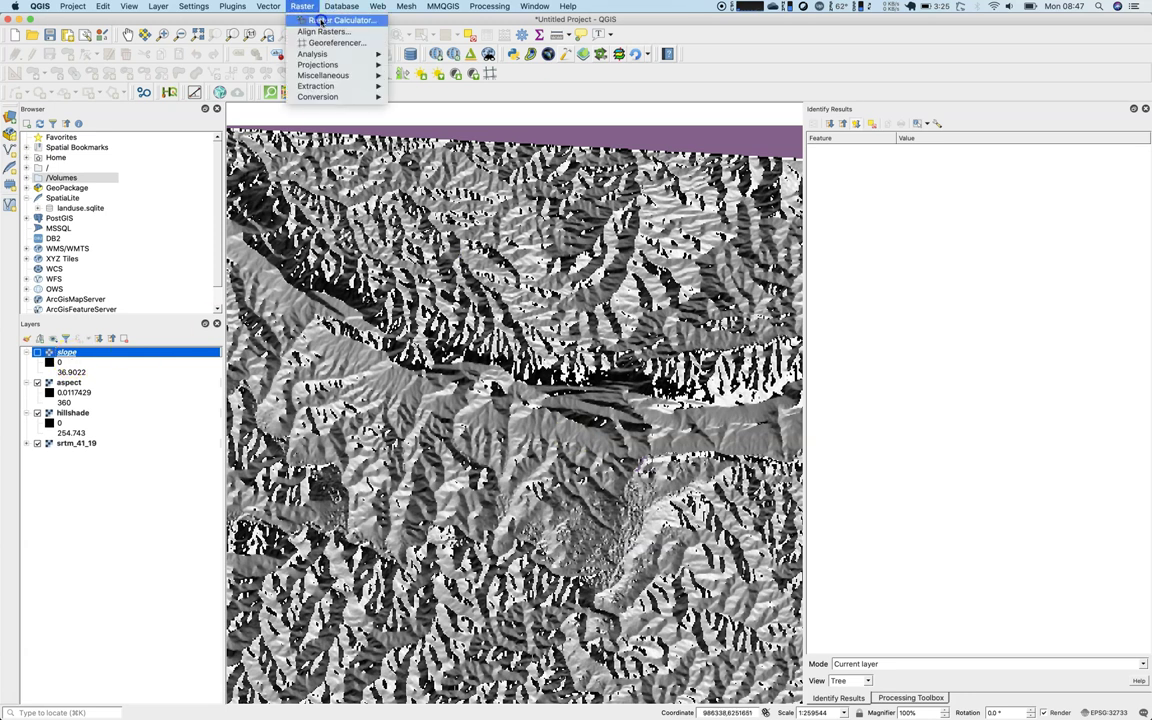
pyautogui.click(330, 20)
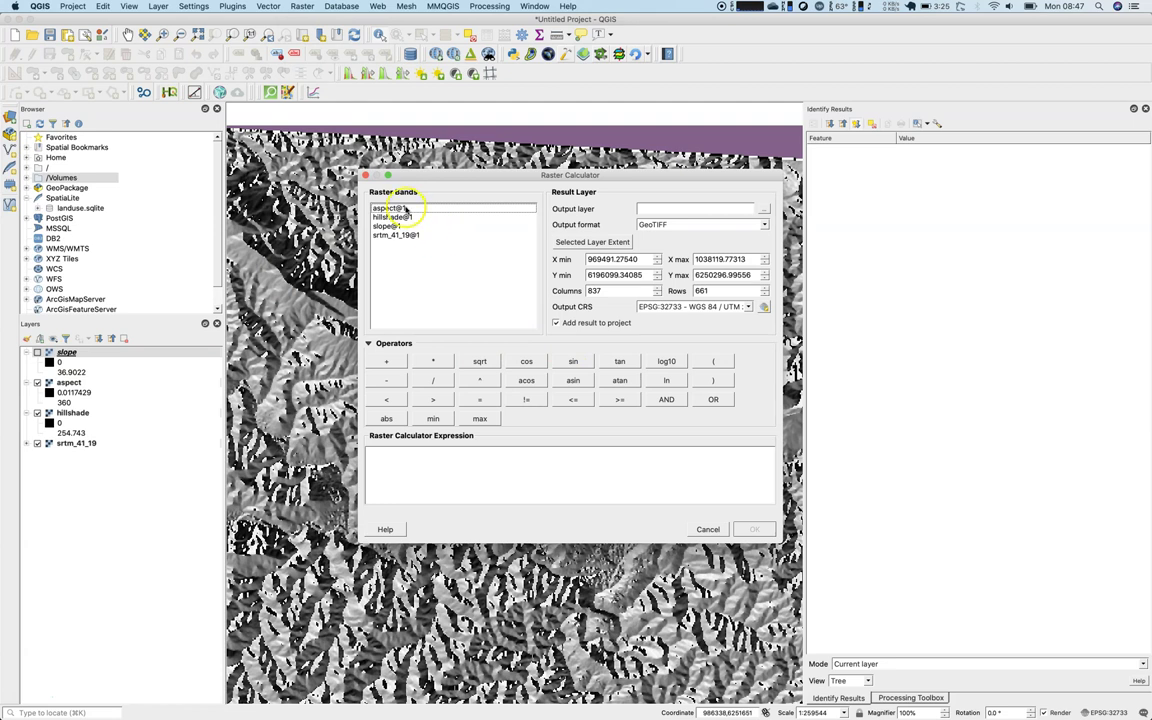
pyautogui.click(405, 208)
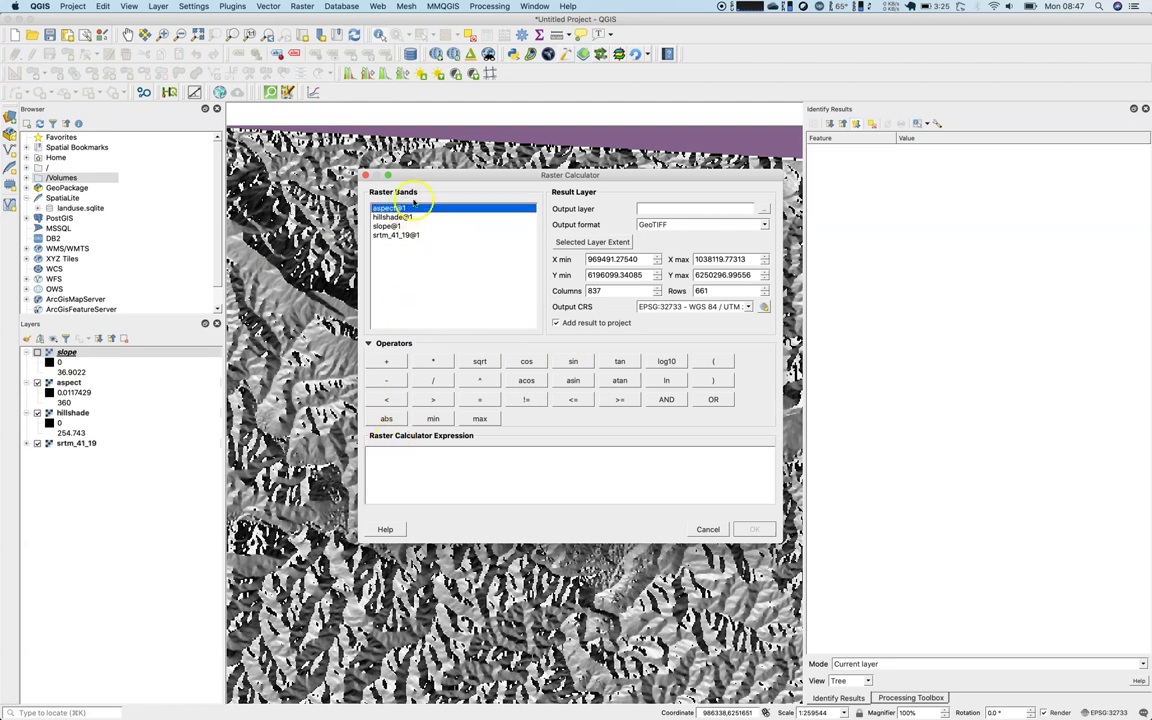
pyautogui.doubleClick(410, 208)
pyautogui.click(421, 453)
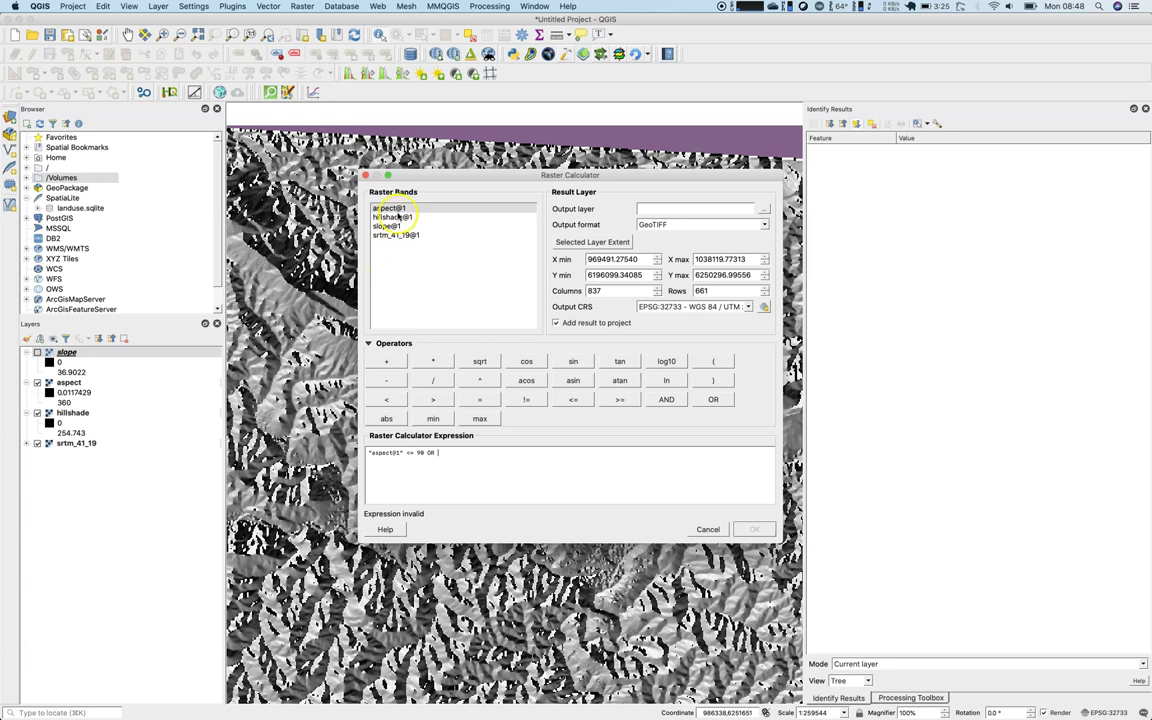
pyautogui.doubleClick(385, 208)
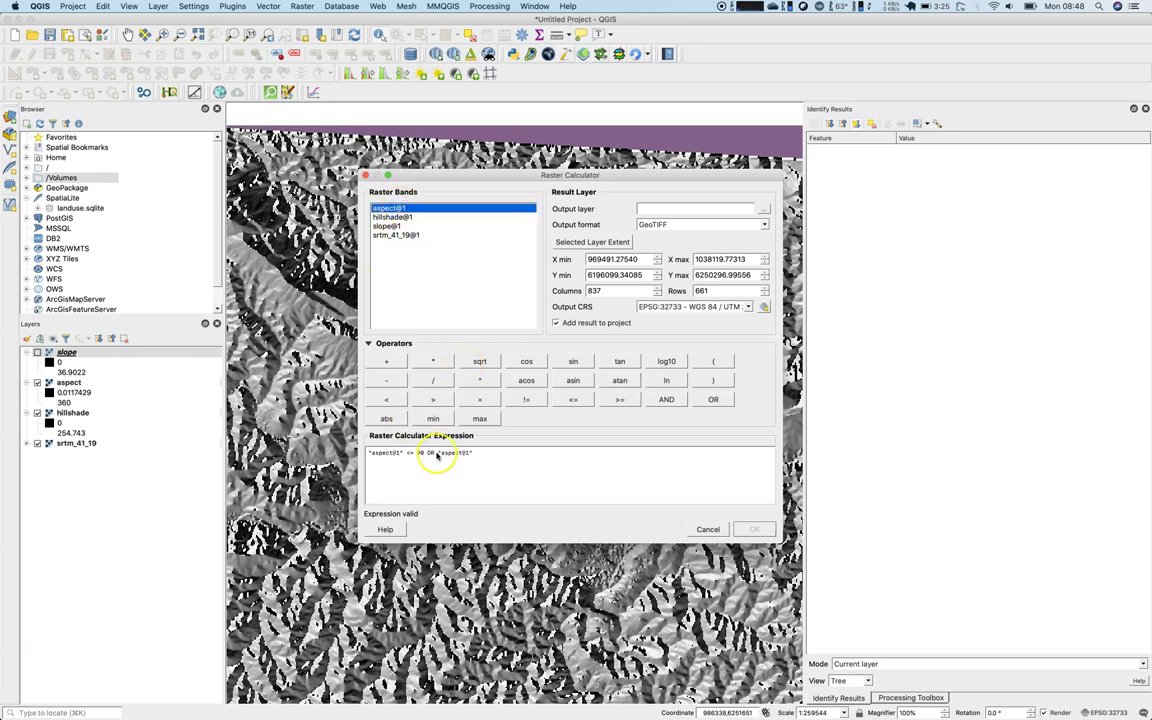
pyautogui.click(502, 469)
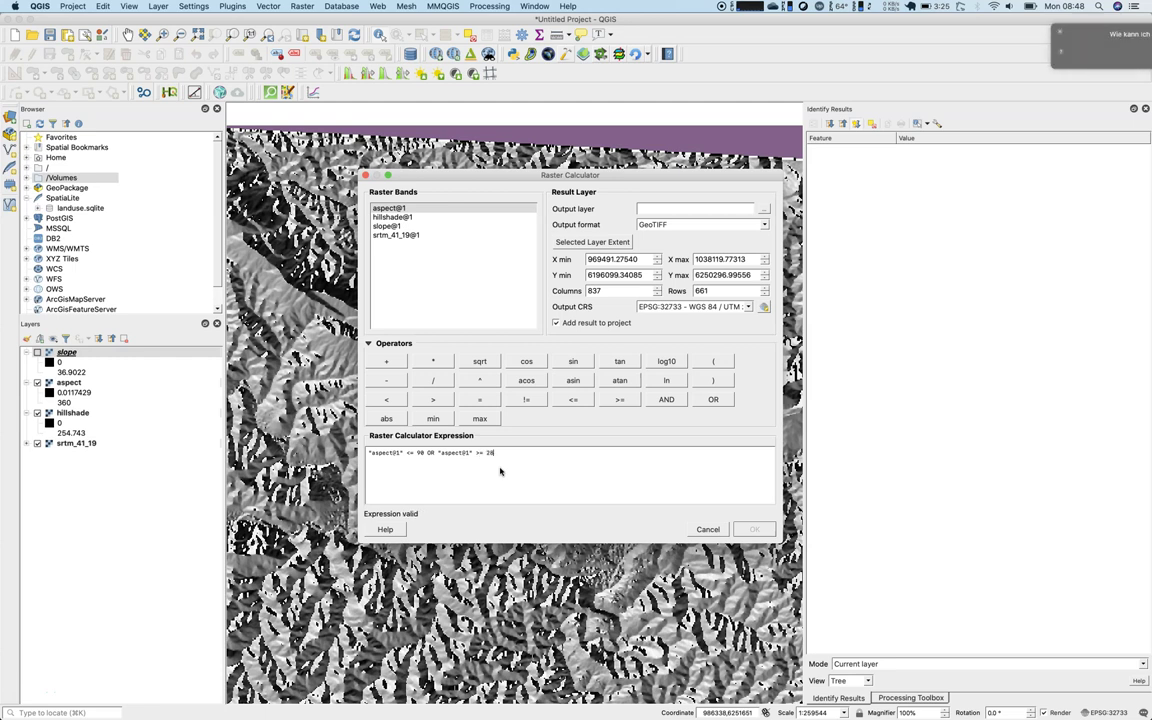
pyautogui.write('>= 270')
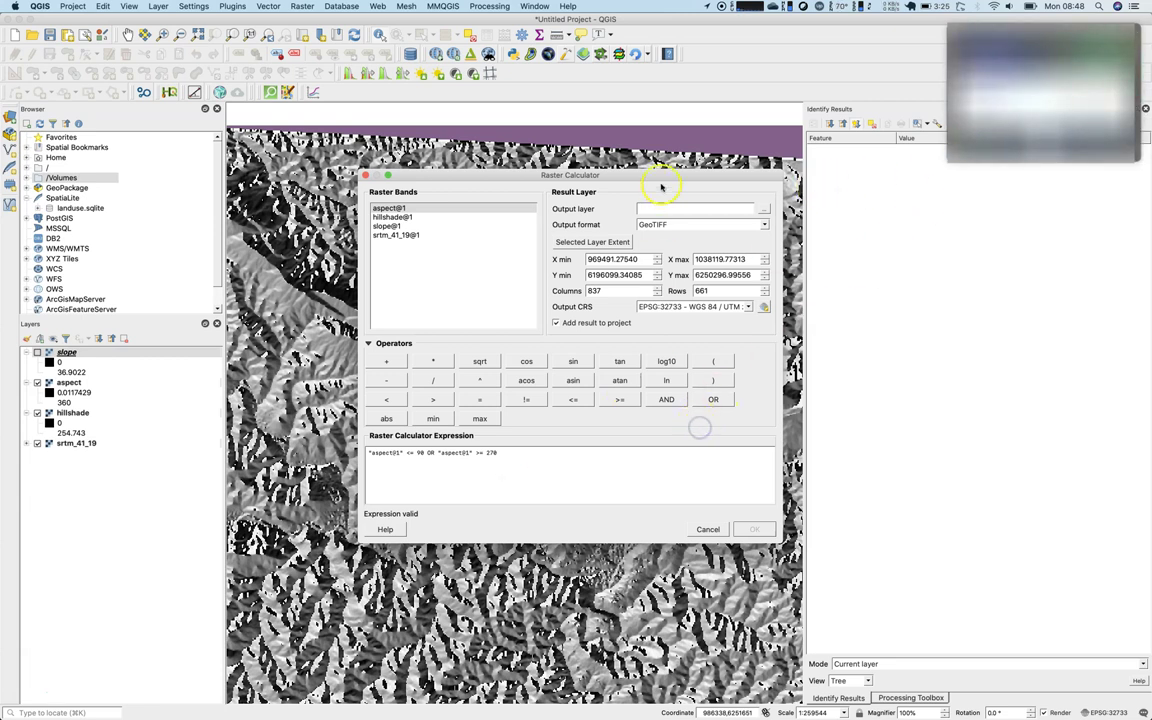
# Set the output to north.tif, overwriting the existing file, and keep EPSG:32733 as CRS.
pyautogui.click(768, 211)
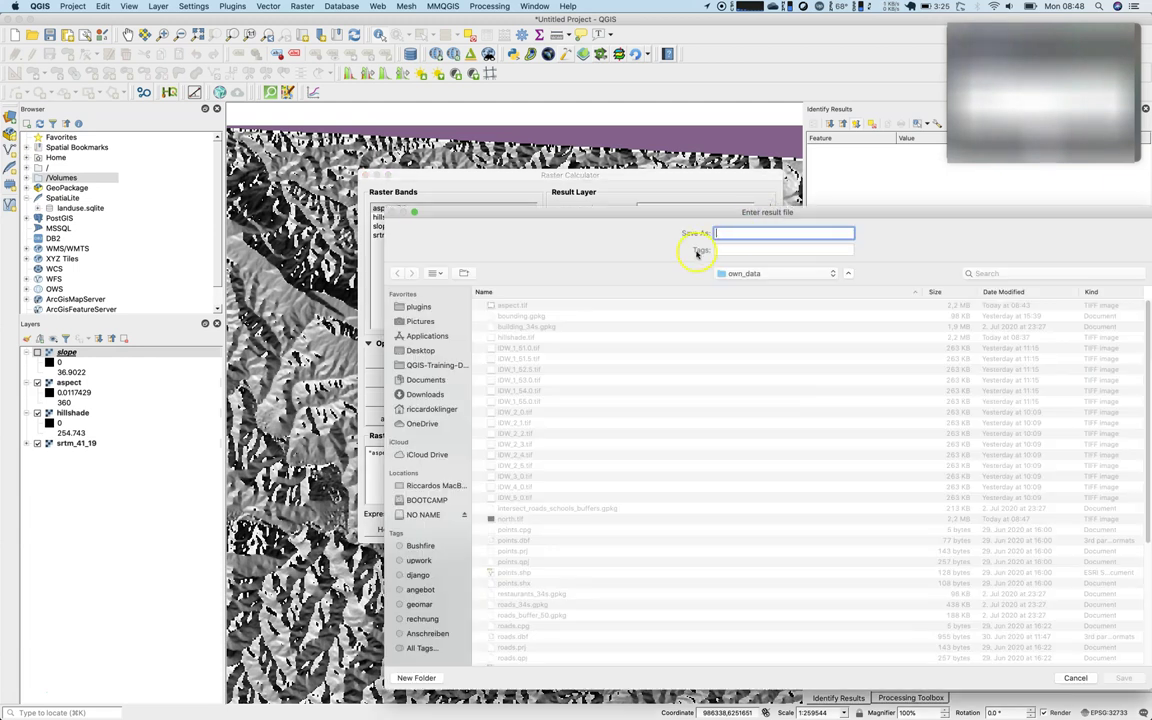
pyautogui.click(512, 306)
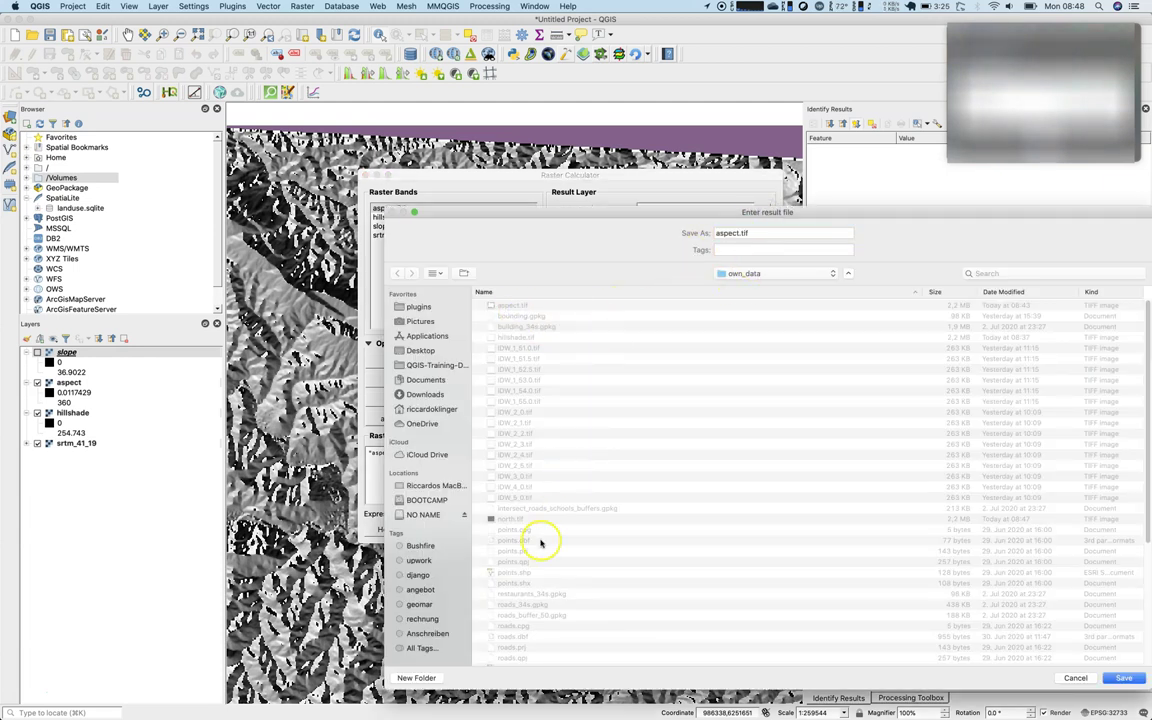
pyautogui.click(505, 519)
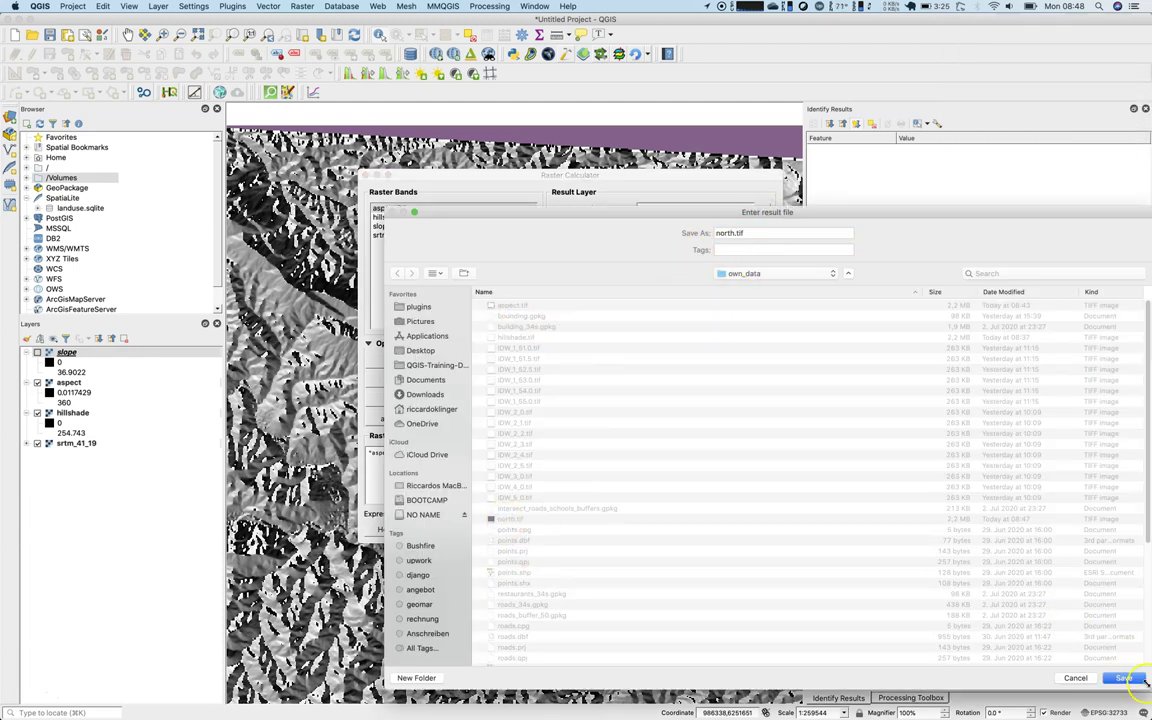
pyautogui.press('Return')
pyautogui.click(851, 286)
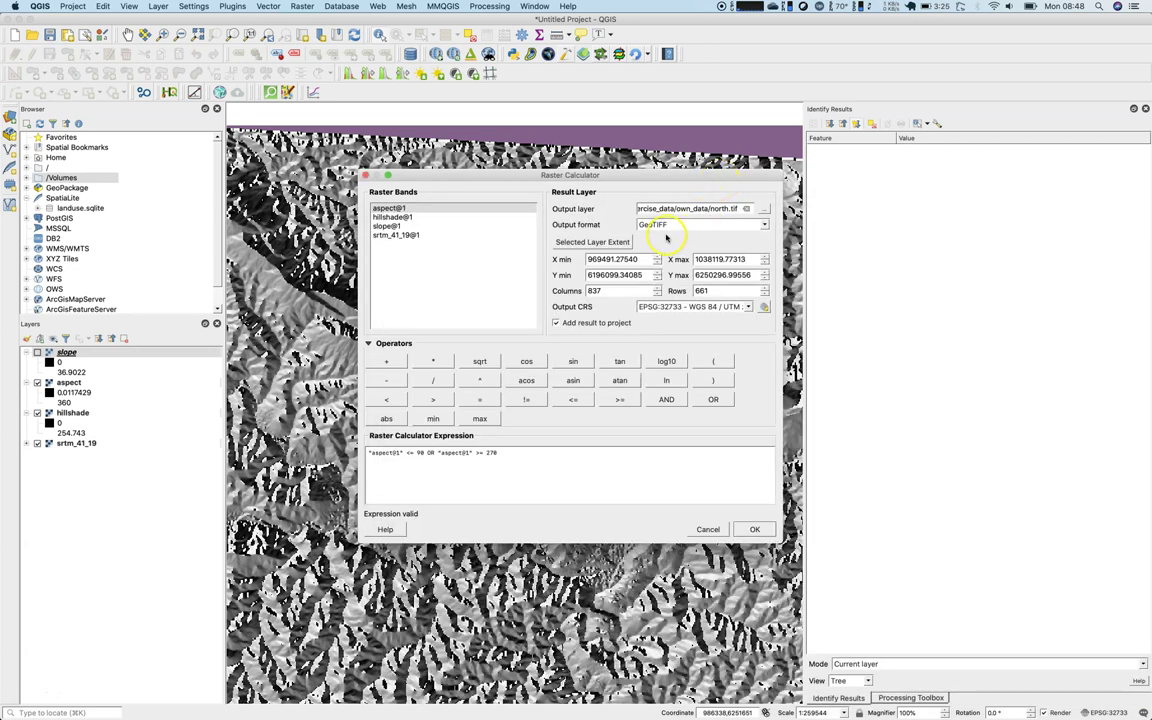
pyautogui.click(738, 309)
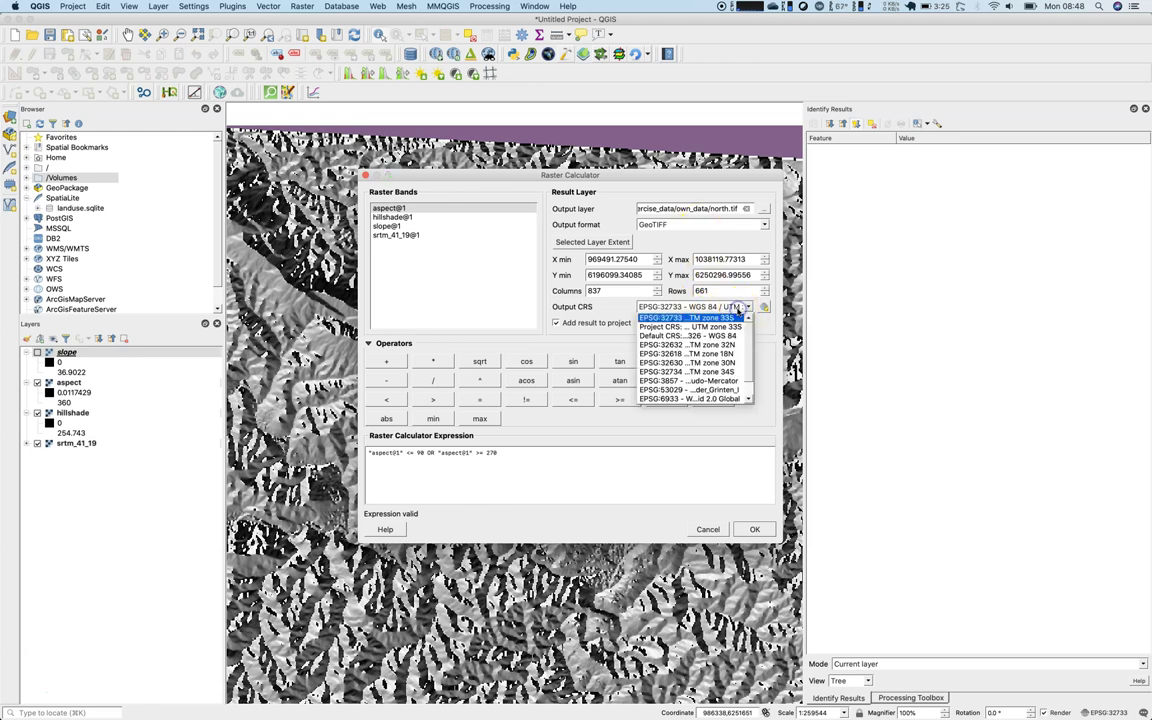
pyautogui.click(735, 317)
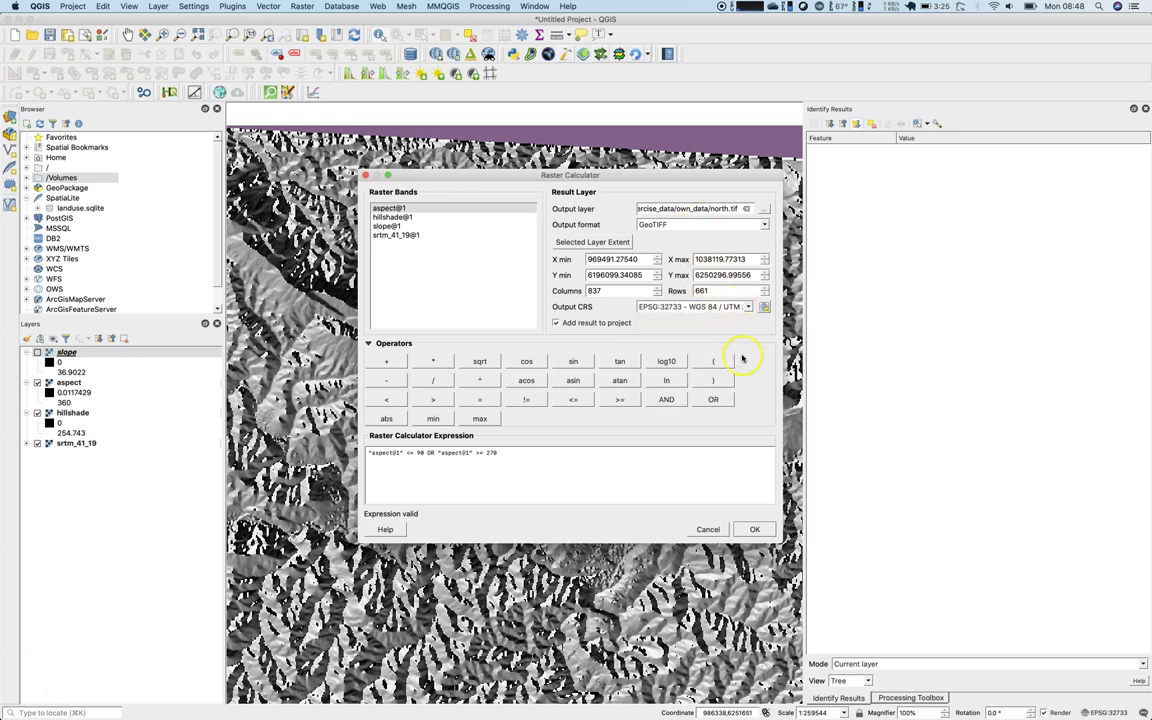
# Compute the north mask, then begin a new calculator expression with slope@1.
pyautogui.click(754, 529)
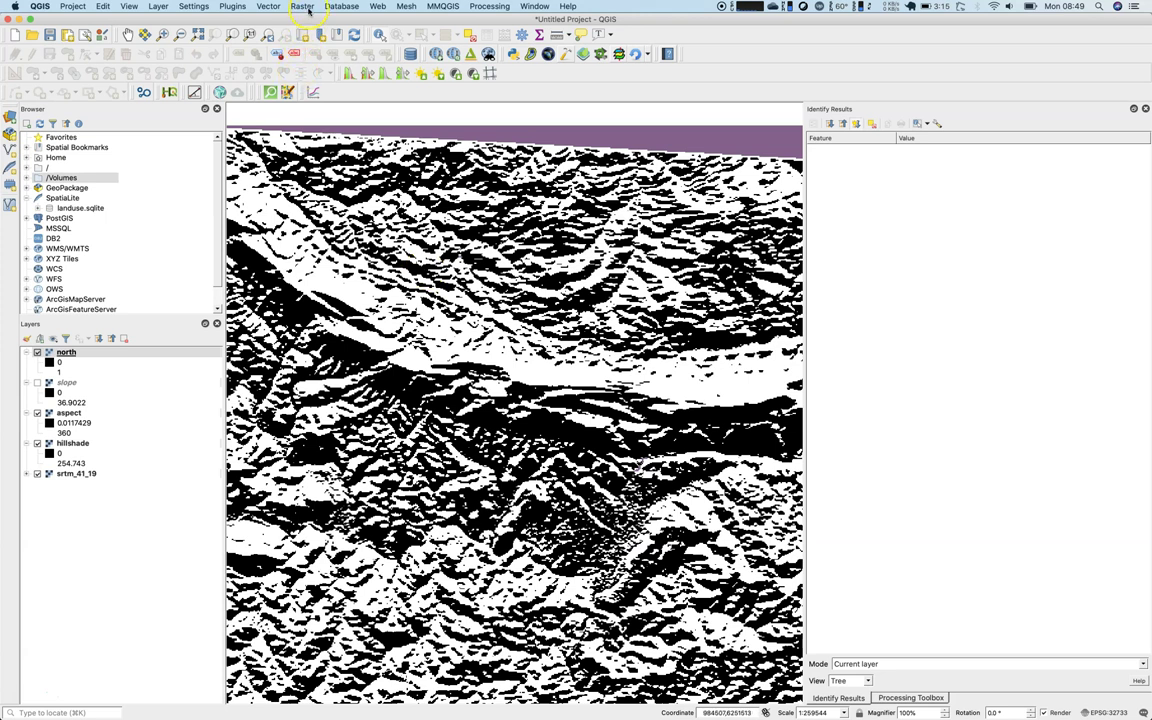
pyautogui.click(303, 6)
pyautogui.click(325, 28)
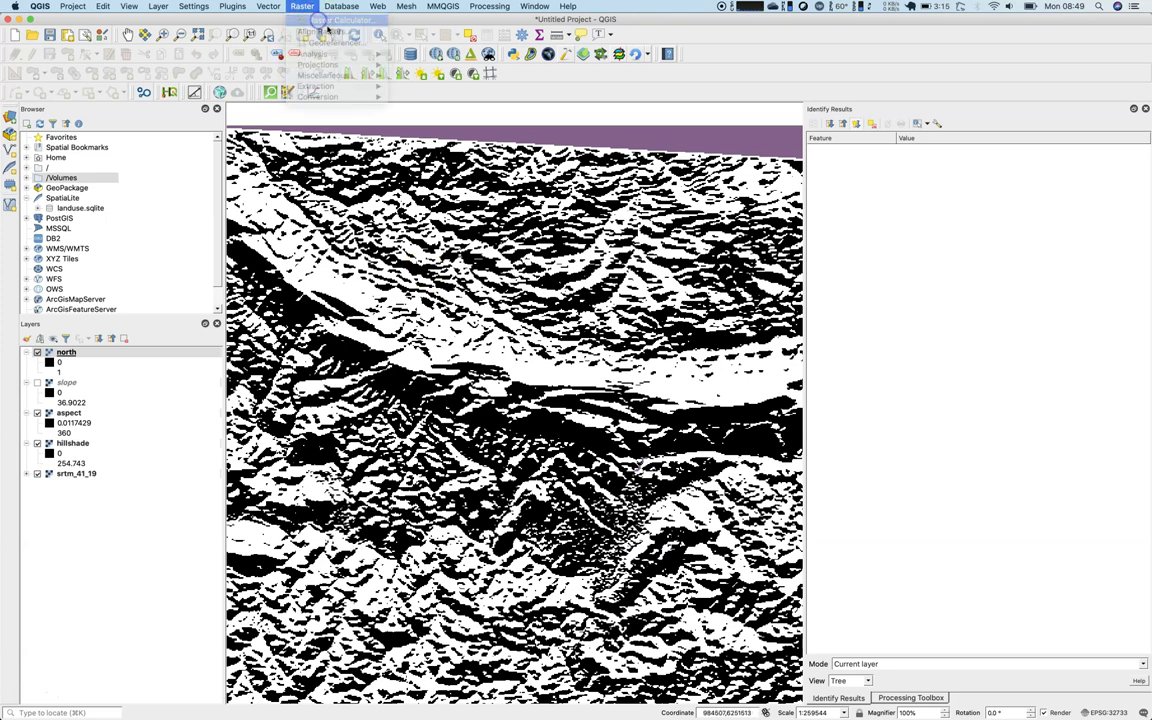
pyautogui.doubleClick(390, 235)
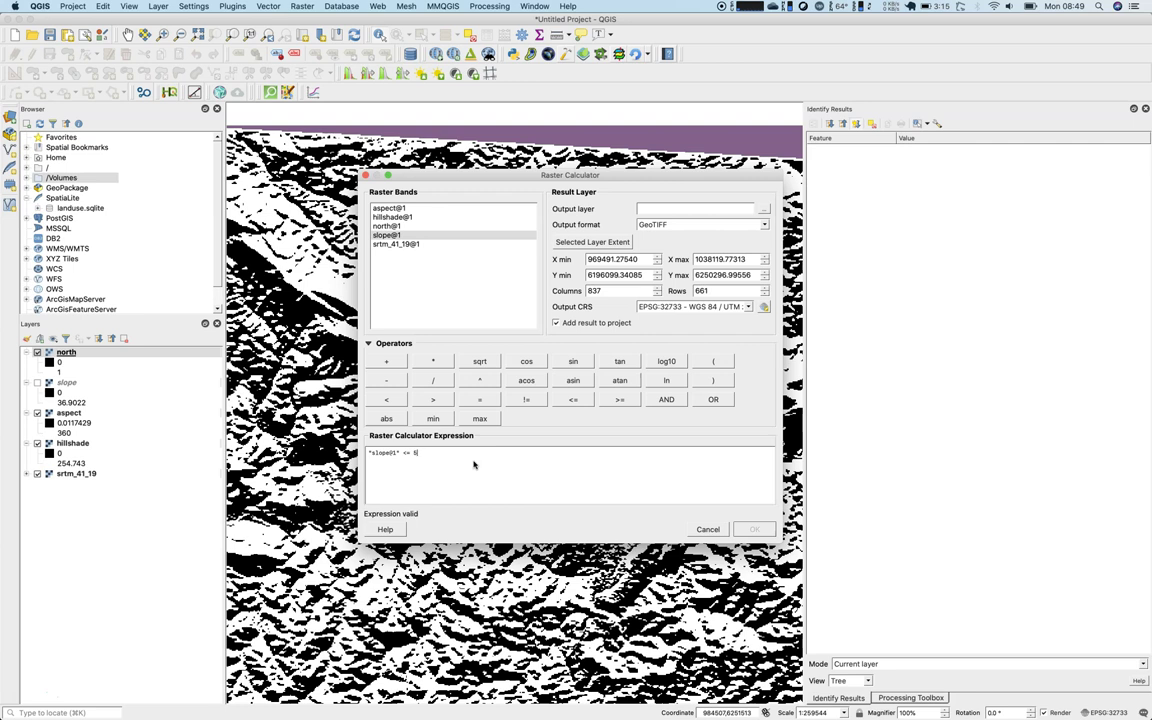
# Save the "slope@1" <= 5 result as slope_5.tif and compute it.
pyautogui.click(764, 209)
pyautogui.write('slope_5')
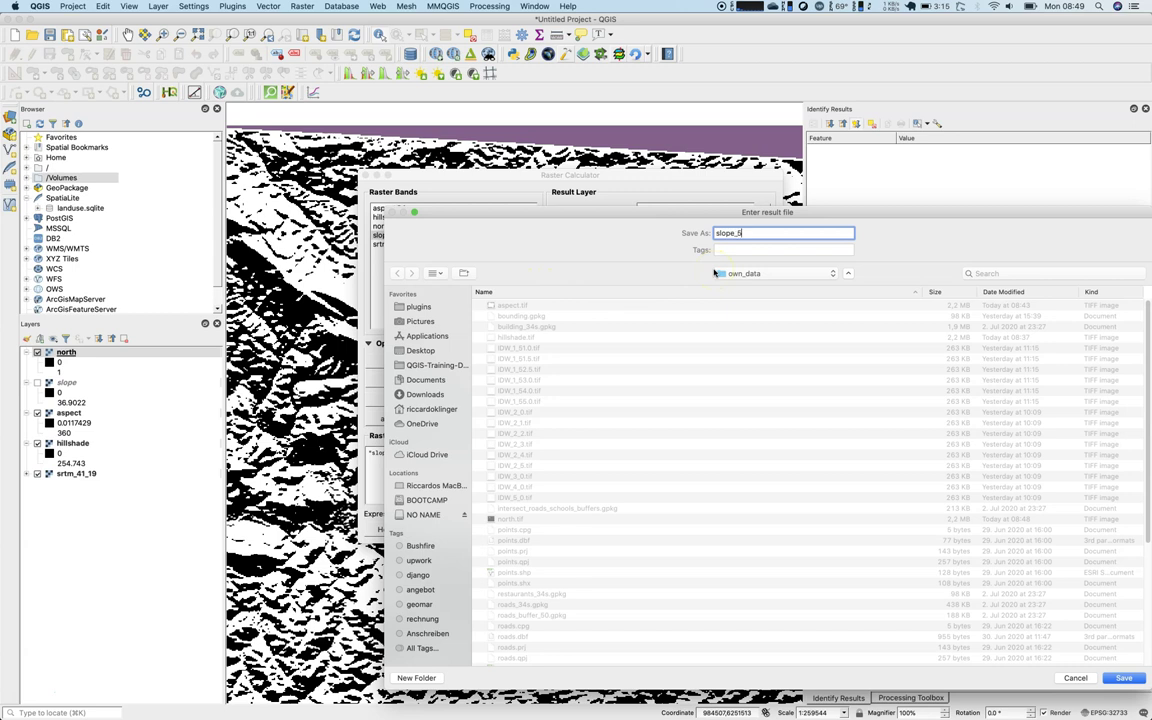
pyautogui.press('Return')
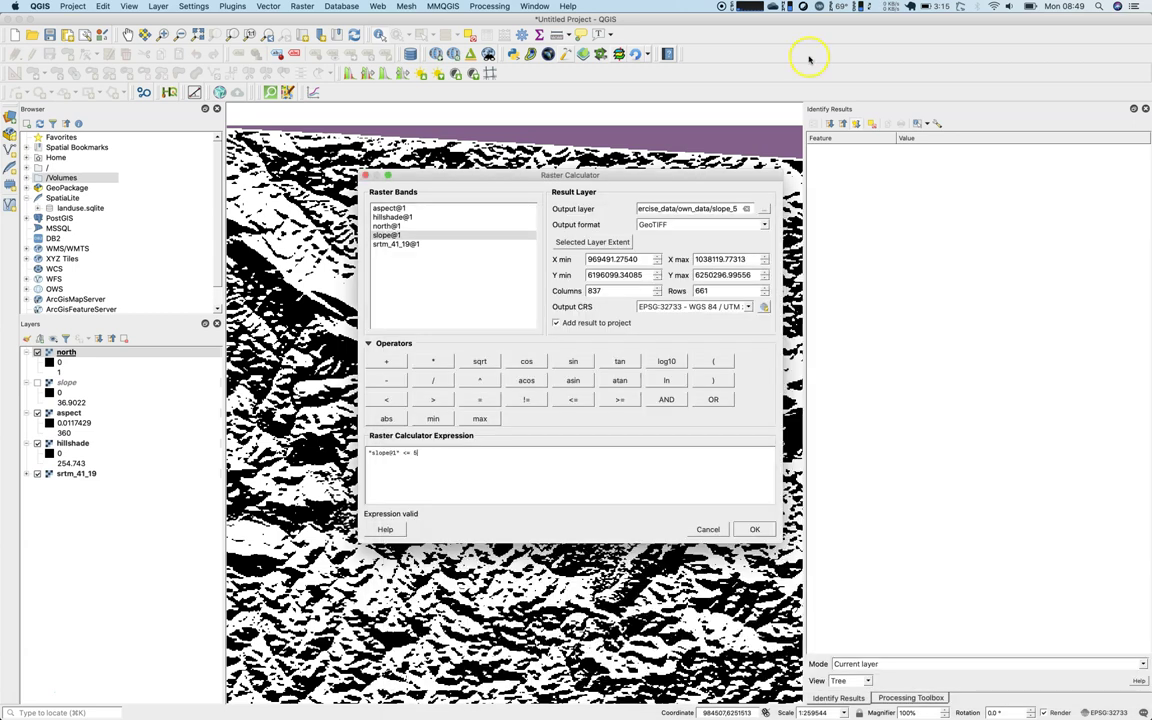
pyautogui.click(738, 208)
pyautogui.write('tif')
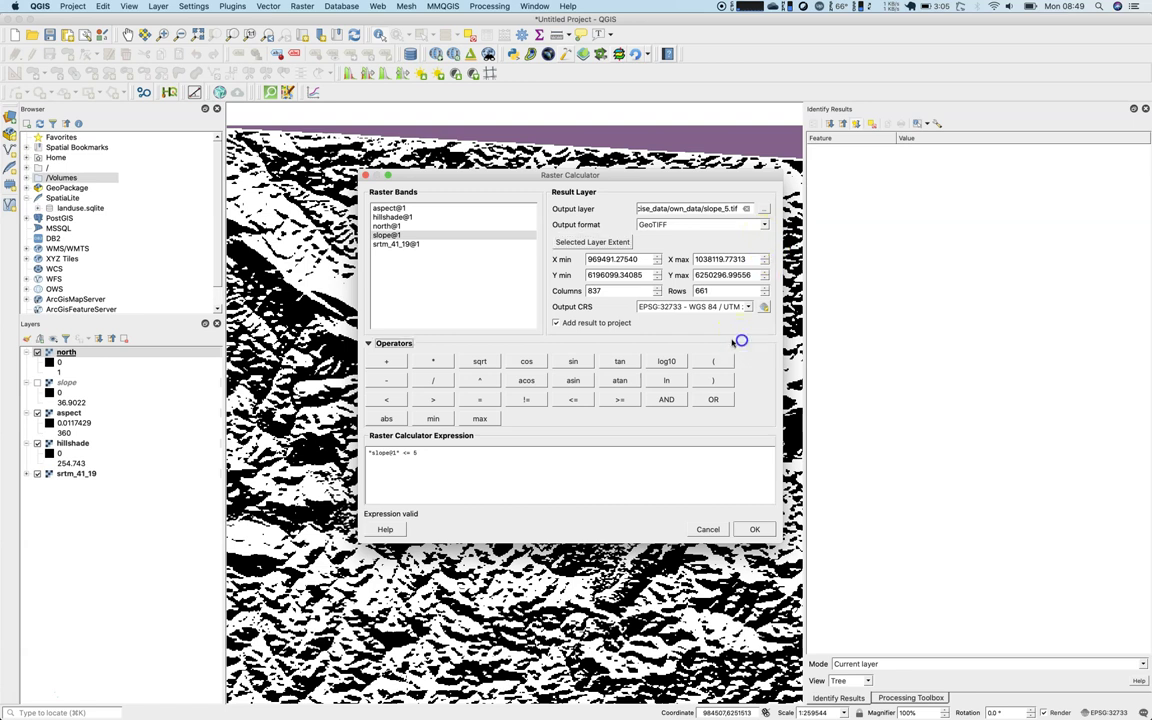
pyautogui.click(760, 529)
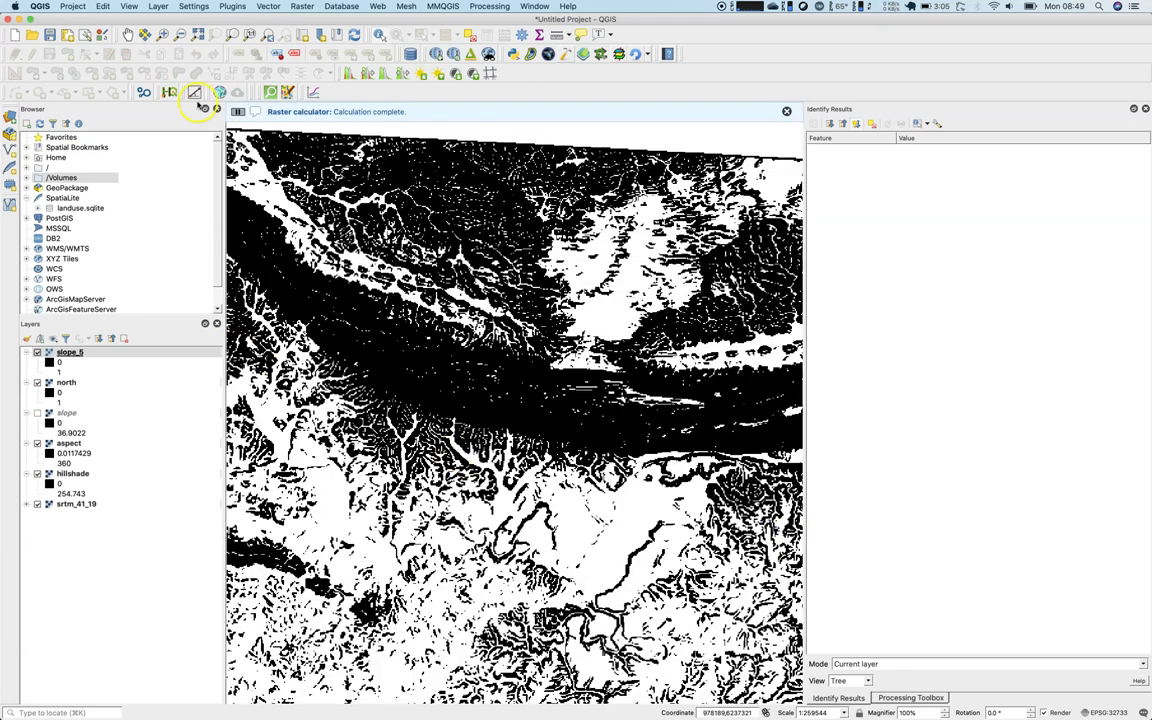
# Compute "slope@1" <= 2 in the Raster Calculator and save it as slope_2.tif.
pyautogui.click(302, 6)
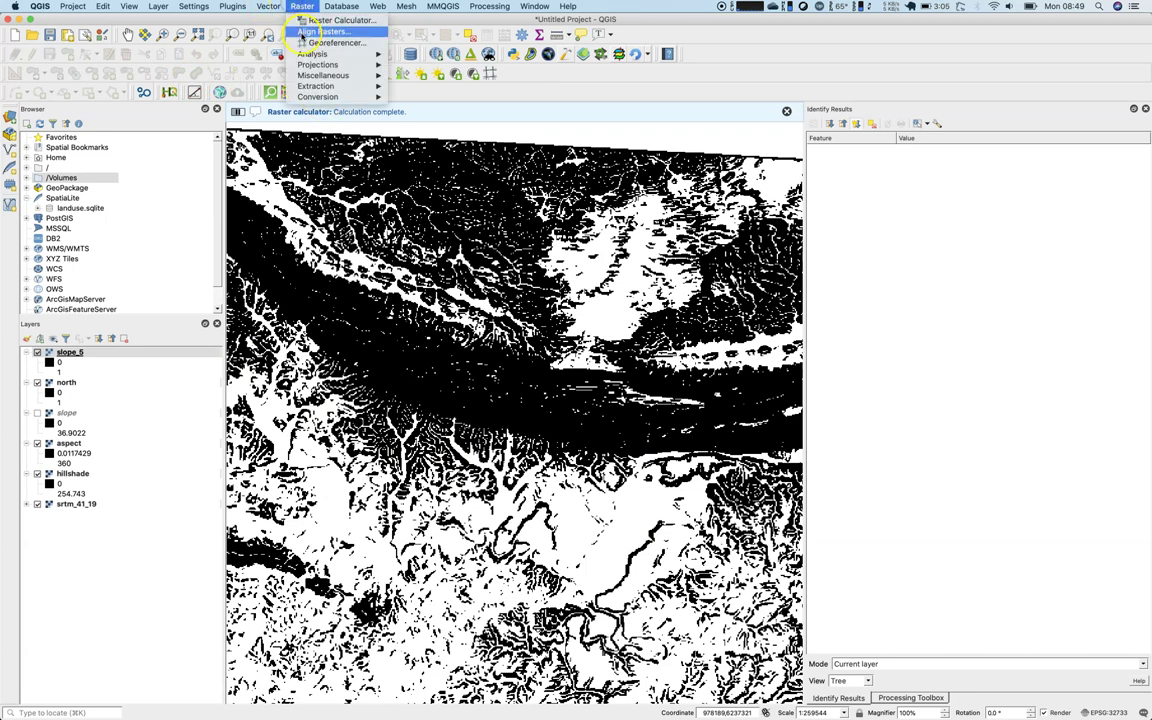
pyautogui.click(307, 20)
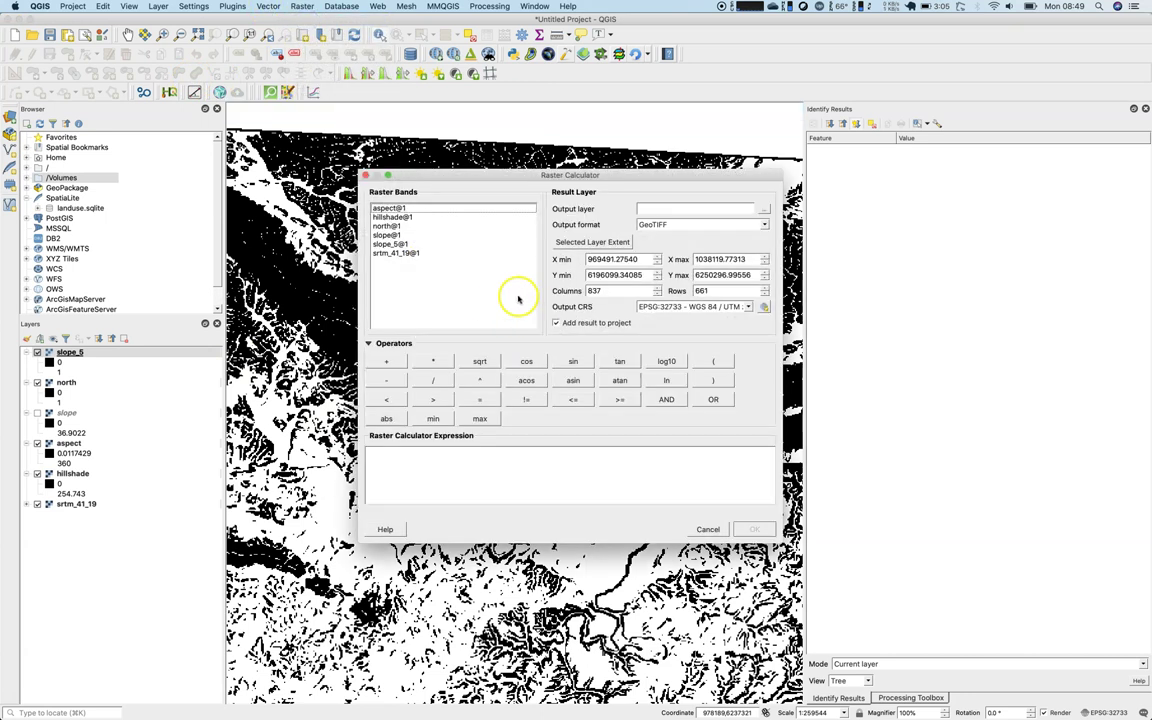
pyautogui.doubleClick(396, 234)
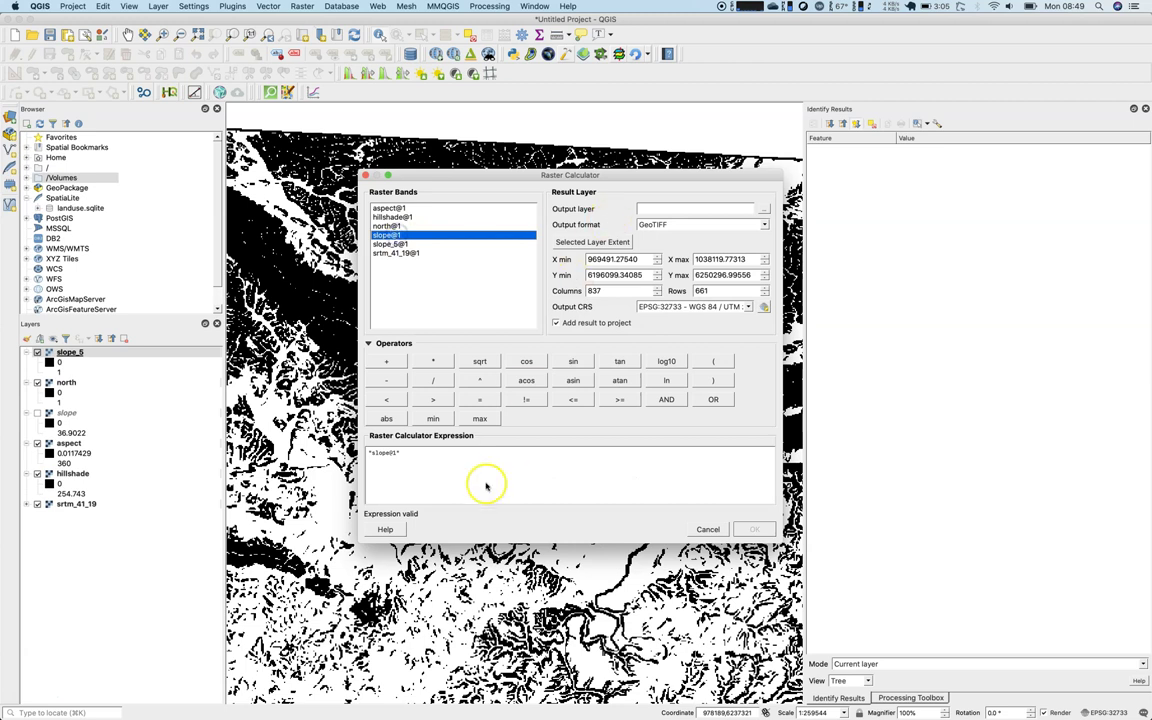
pyautogui.click(386, 399)
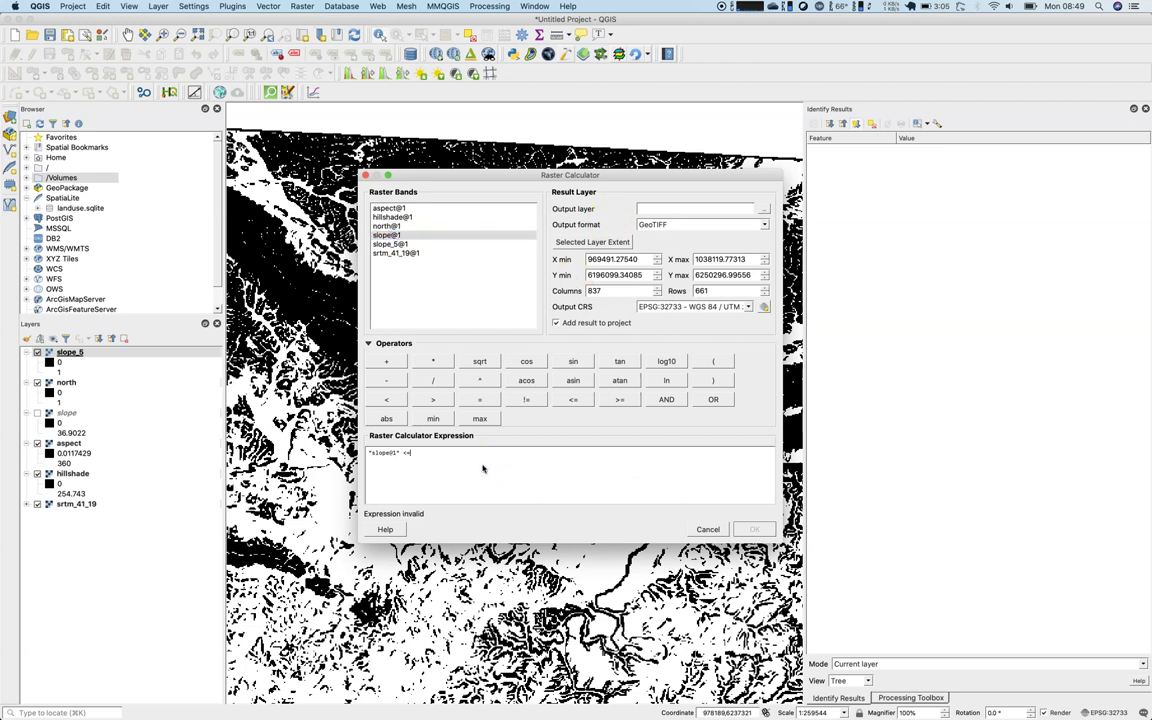
pyautogui.click(763, 209)
pyautogui.click(743, 232)
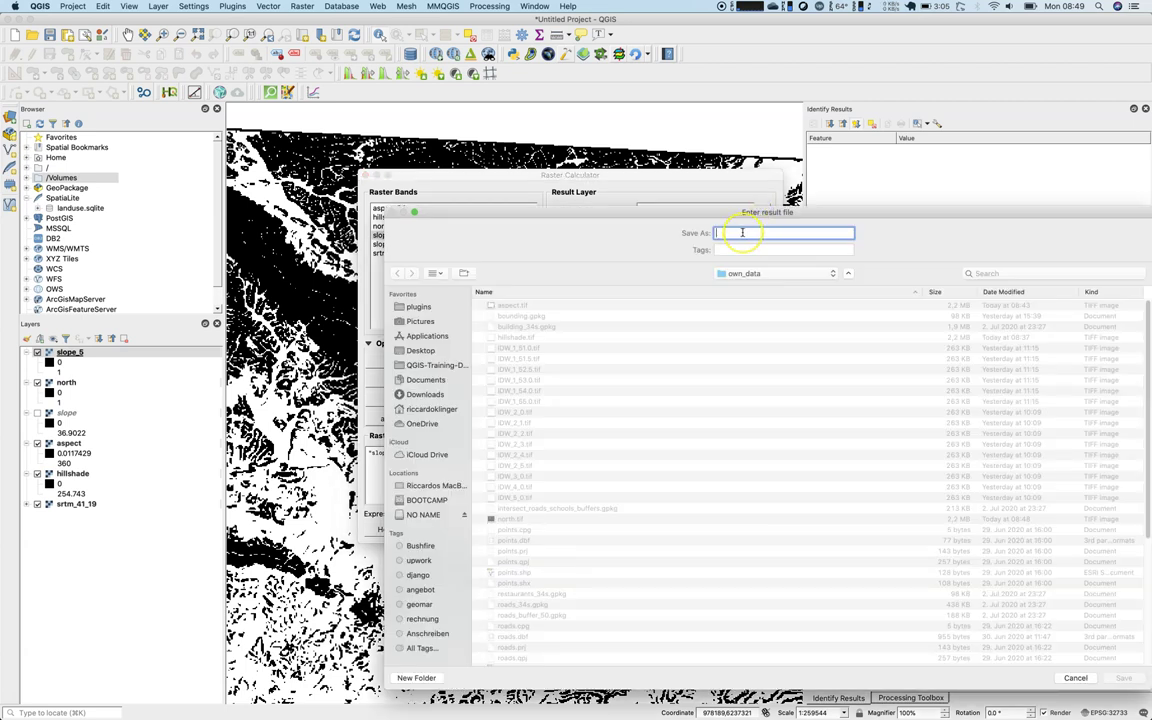
pyautogui.write('slope_2.tif')
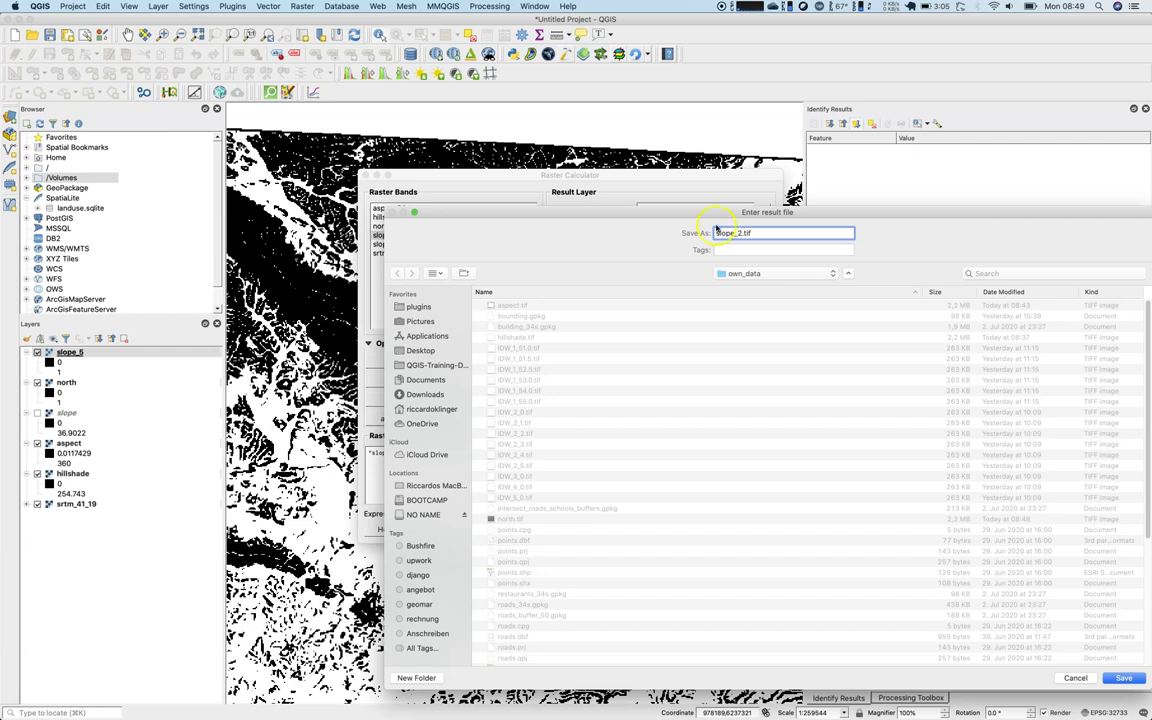
pyautogui.click(1124, 678)
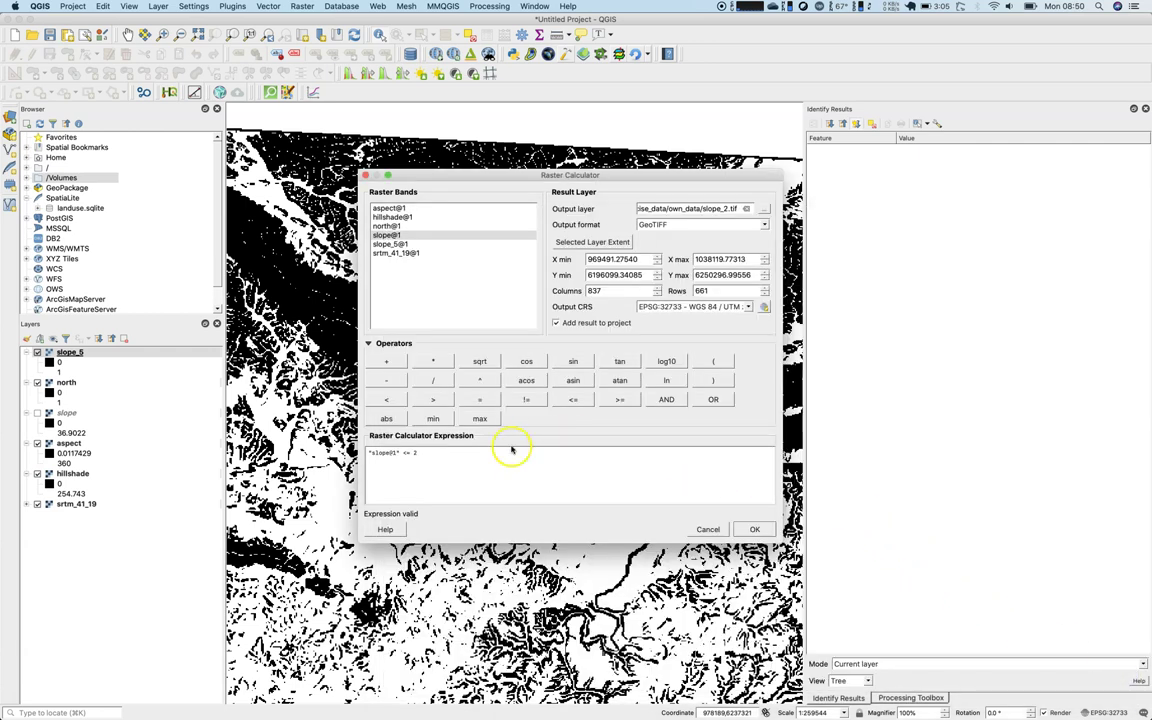
pyautogui.click(516, 453)
pyautogui.click(758, 530)
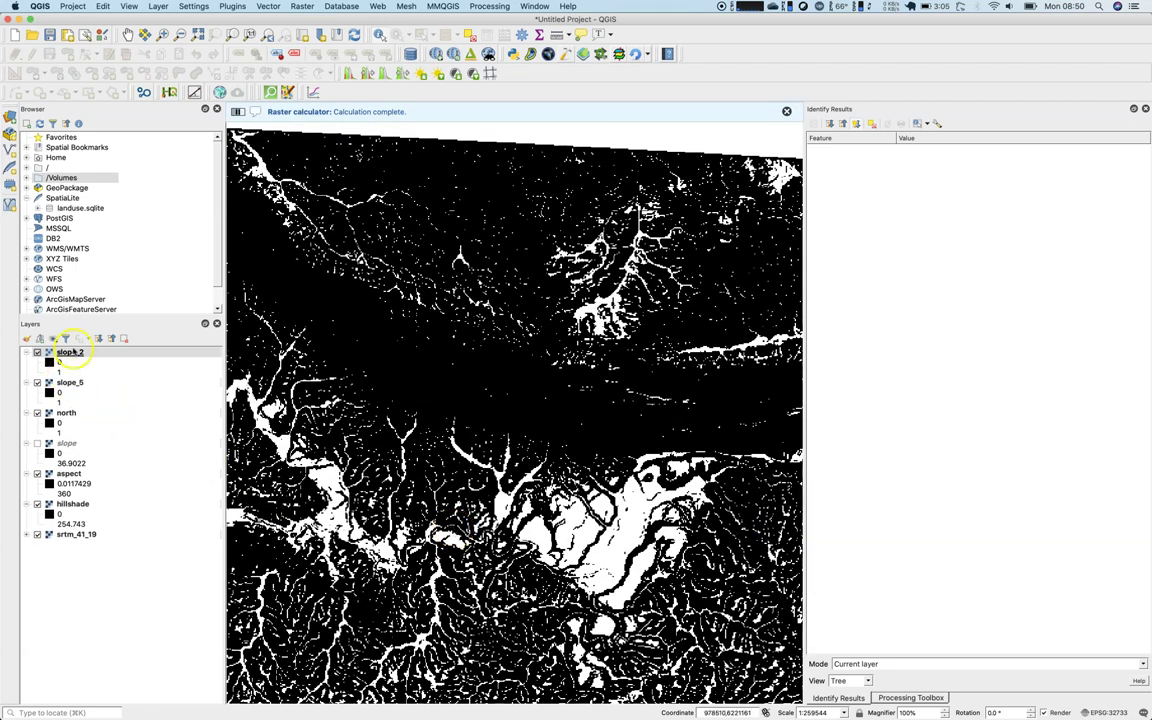
# Select the north layer and turn the slope layer's visibility back on.
pyautogui.click(70, 412)
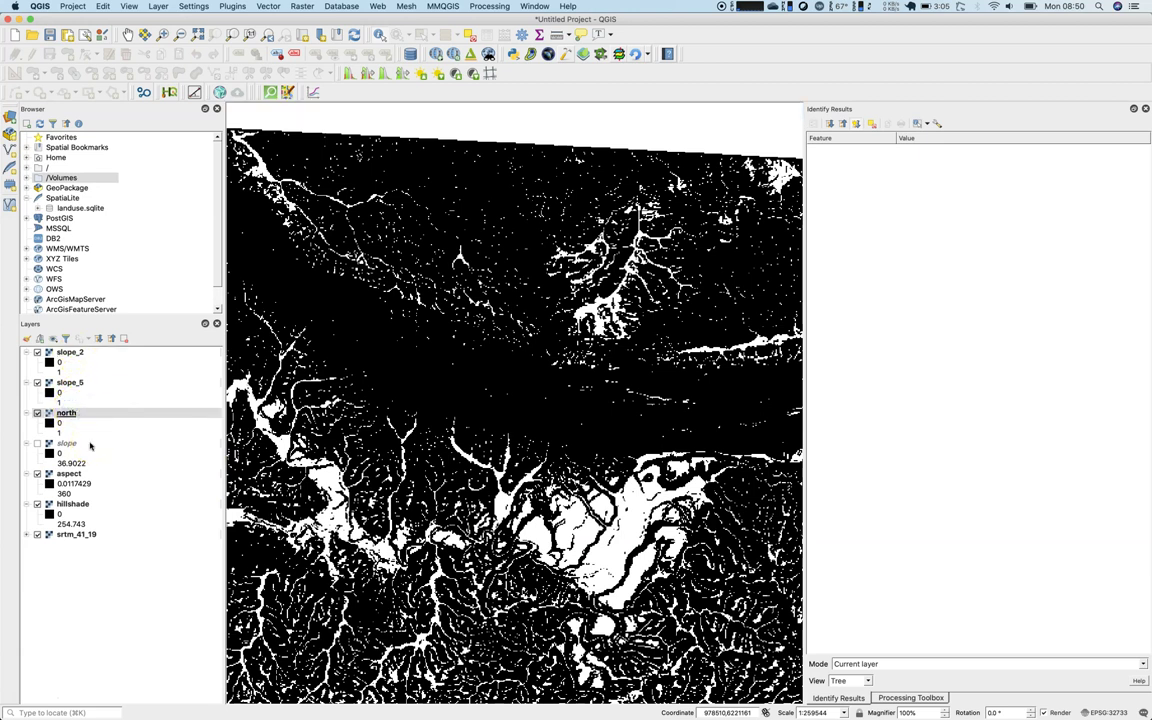
pyautogui.click(37, 443)
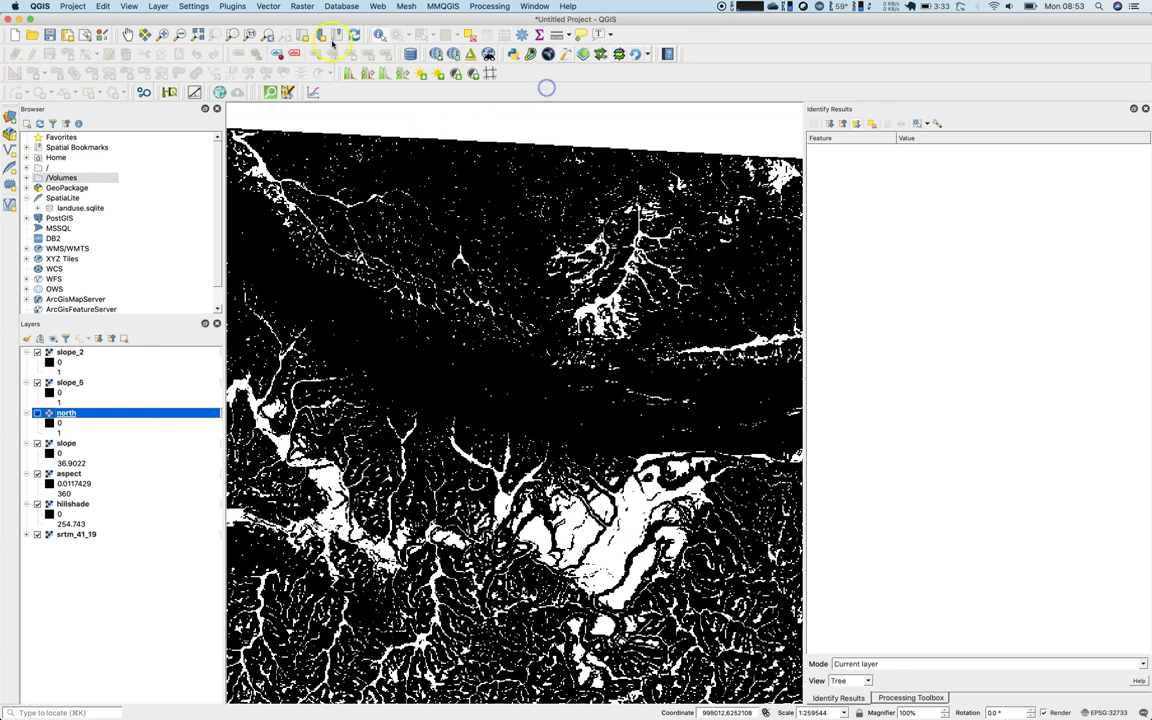
# Paste the suitability expression into the Raster Calculator and replace aspect_north with north@1.
pyautogui.click(302, 6)
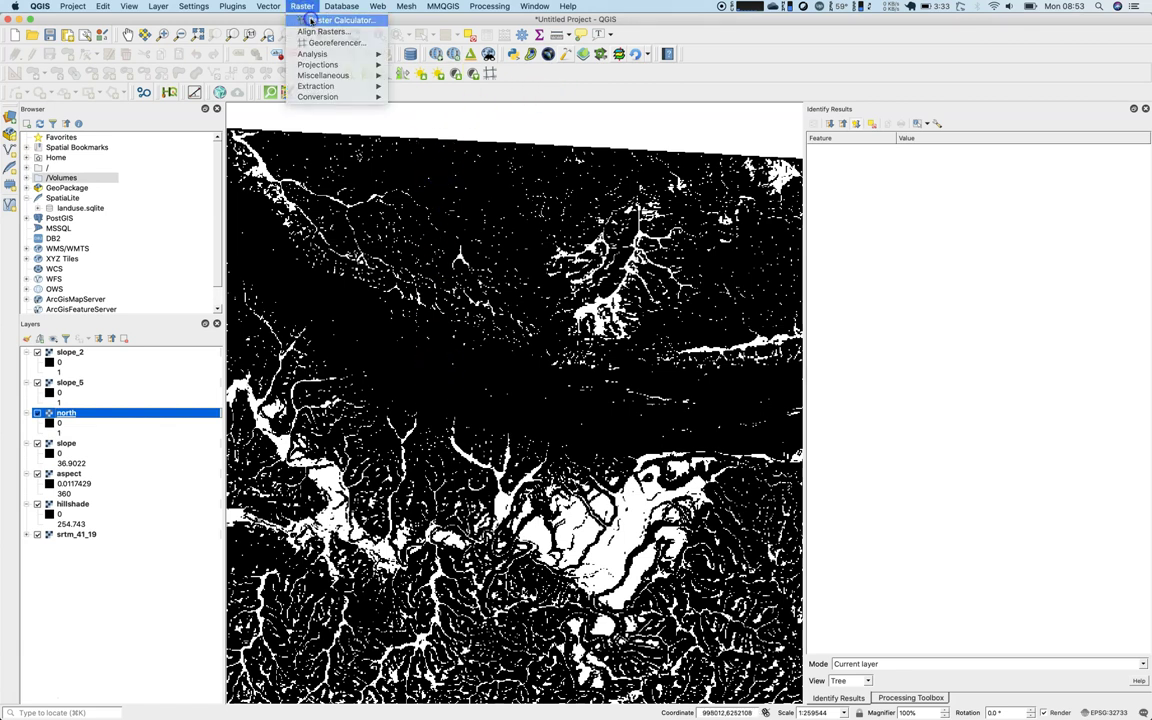
pyautogui.click(308, 33)
pyautogui.click(440, 470)
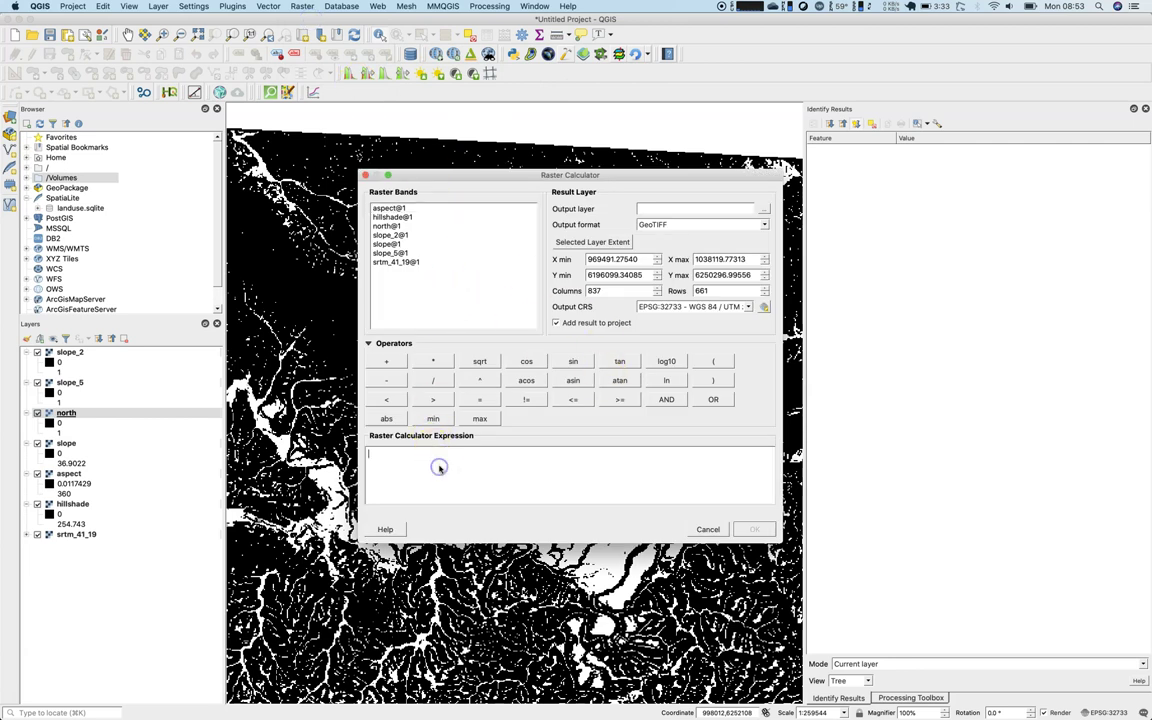
pyautogui.write('( aspect_north@1 = 1 AND slope_lte5@1 = 1 ) OR slope_lte2@1 = 1')
pyautogui.doubleClick(414, 456)
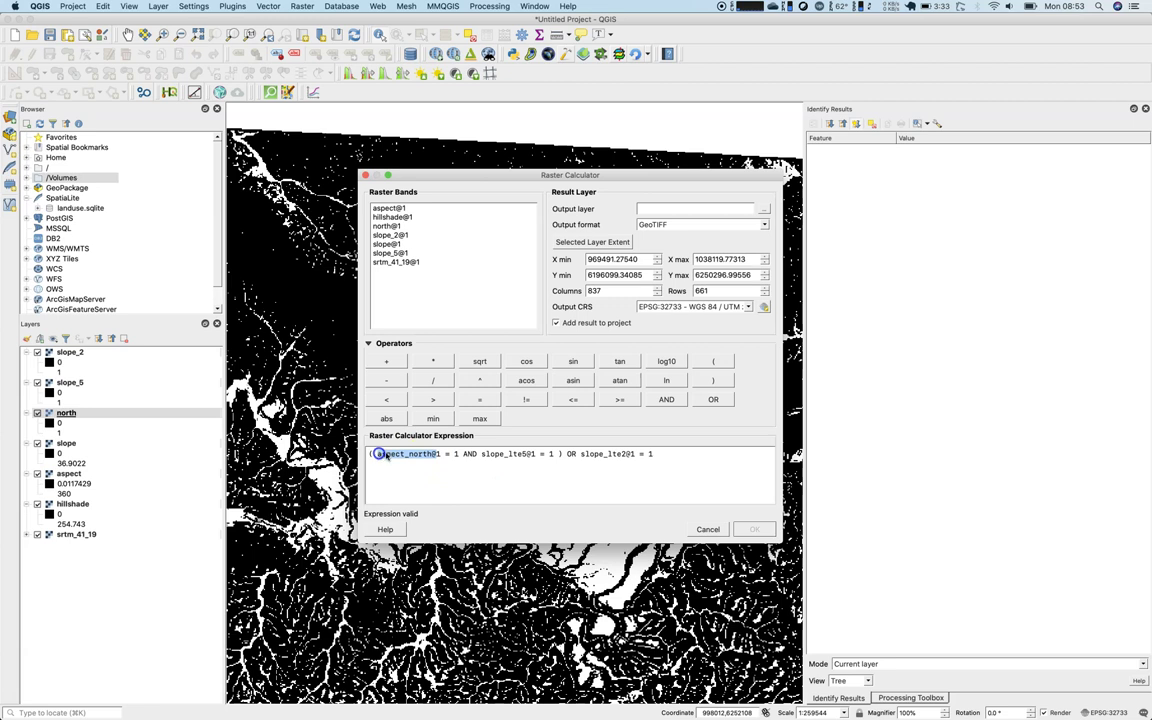
pyautogui.press('BackSpace')
pyautogui.press('Delete')
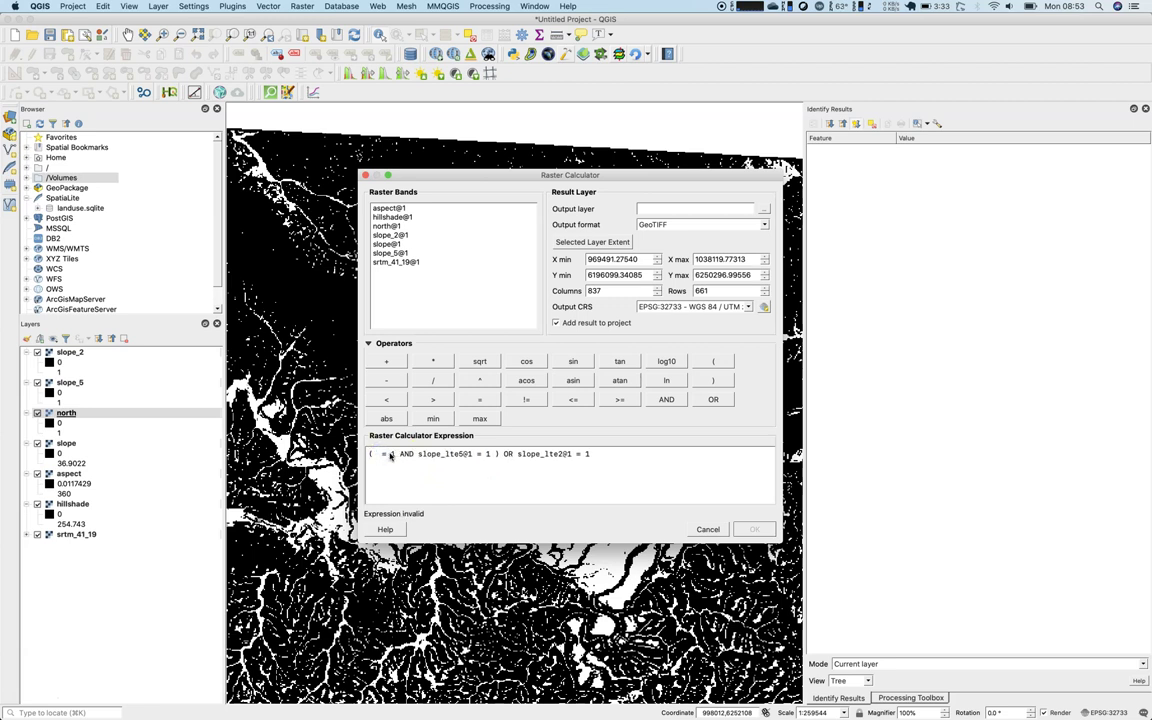
pyautogui.doubleClick(387, 226)
pyautogui.click(491, 463)
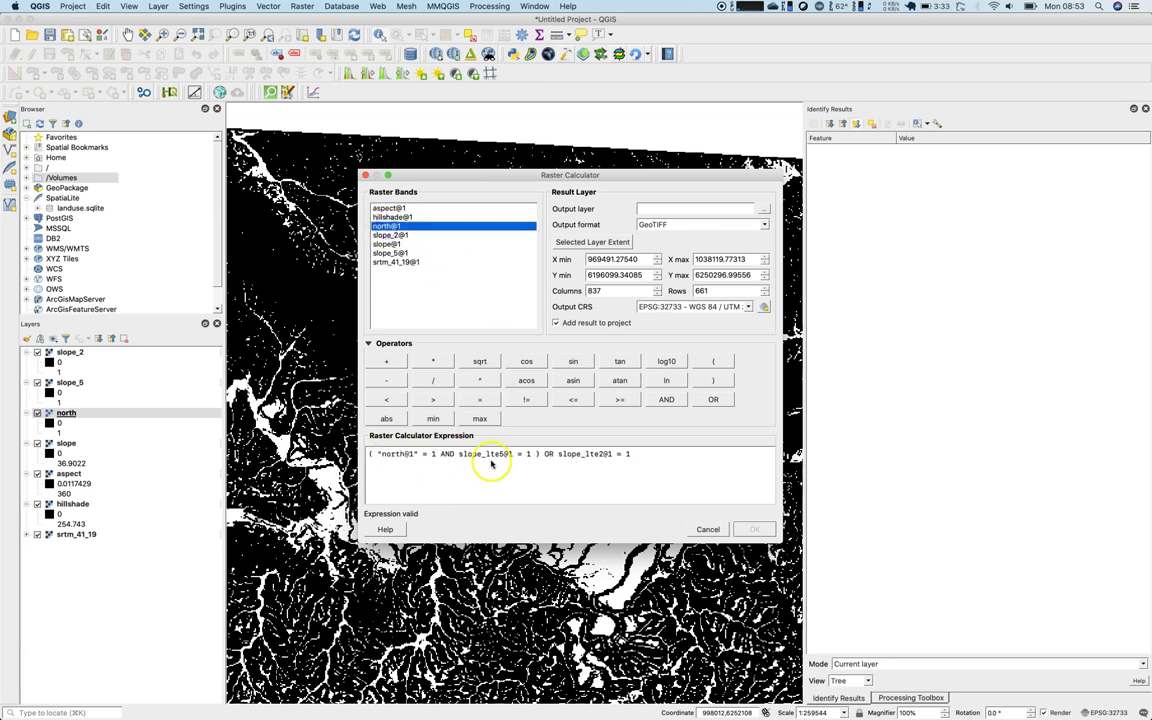
# Replace slope_lte5 and slope_lte2 with the slope_5@1 and slope_2@1 bands.
pyautogui.moveTo(458, 454); pyautogui.dragTo(514, 456)
pyautogui.press('Delete')
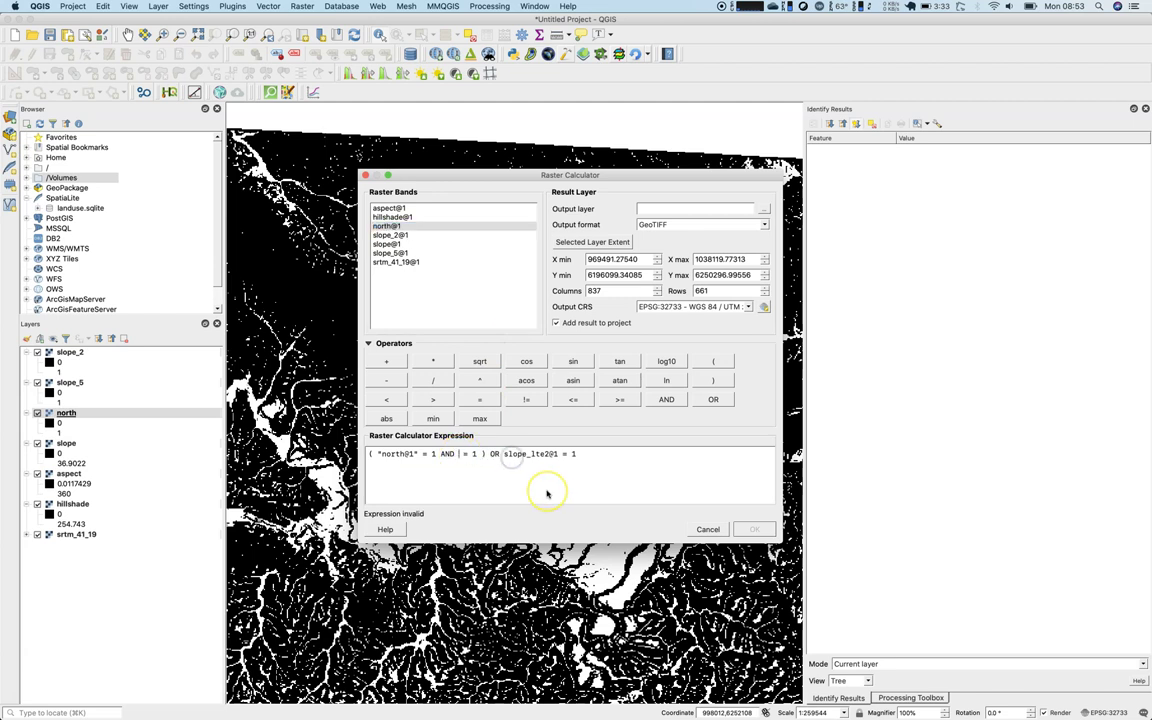
pyautogui.doubleClick(398, 254)
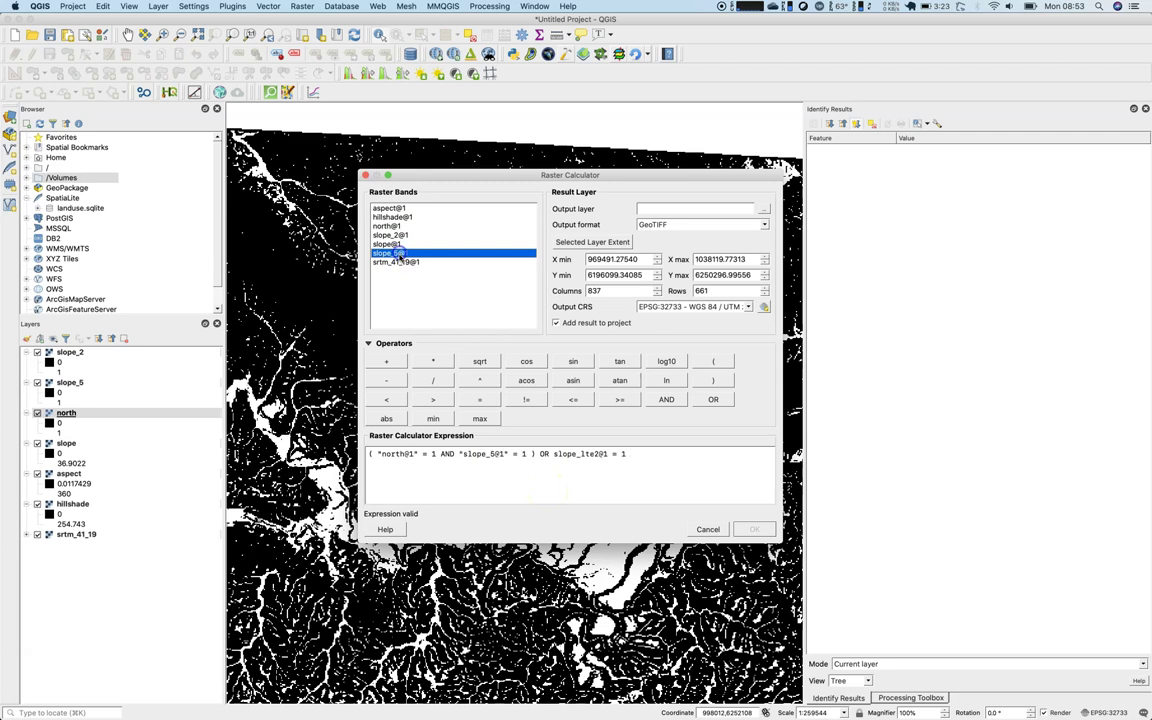
pyautogui.moveTo(550, 454); pyautogui.dragTo(607, 455)
pyautogui.press('Delete')
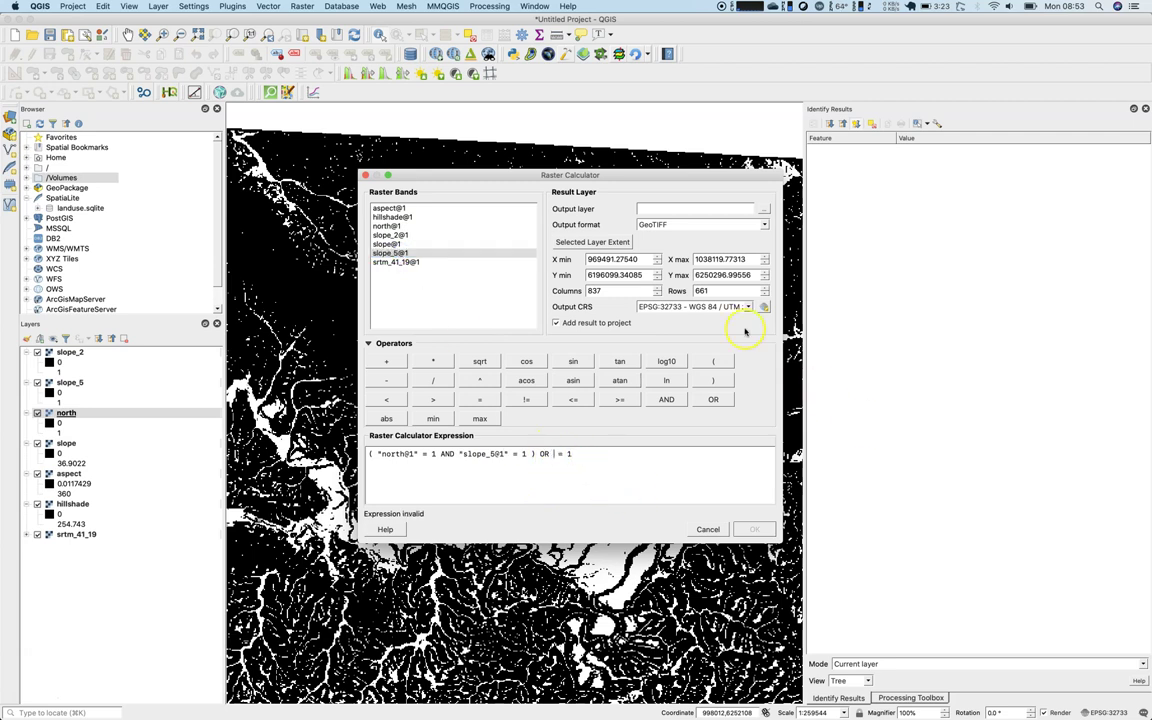
pyautogui.doubleClick(390, 235)
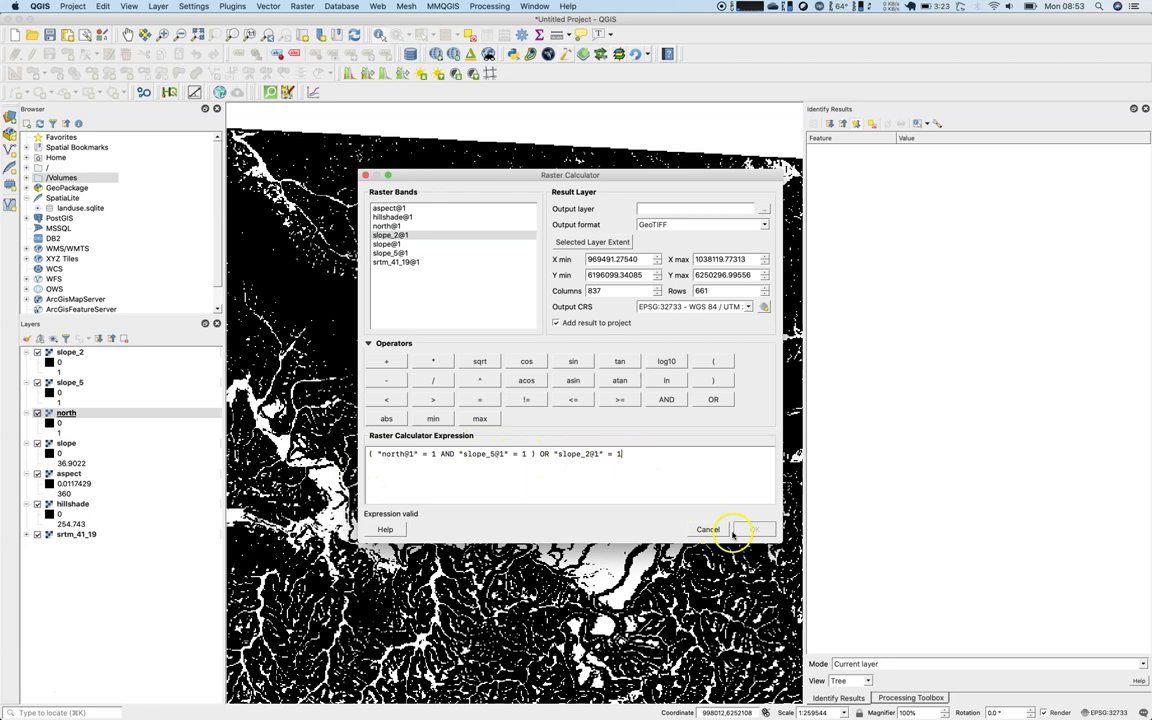
# Save the result as suitable_areas_raw.tif and run the calculation.
pyautogui.click(764, 209)
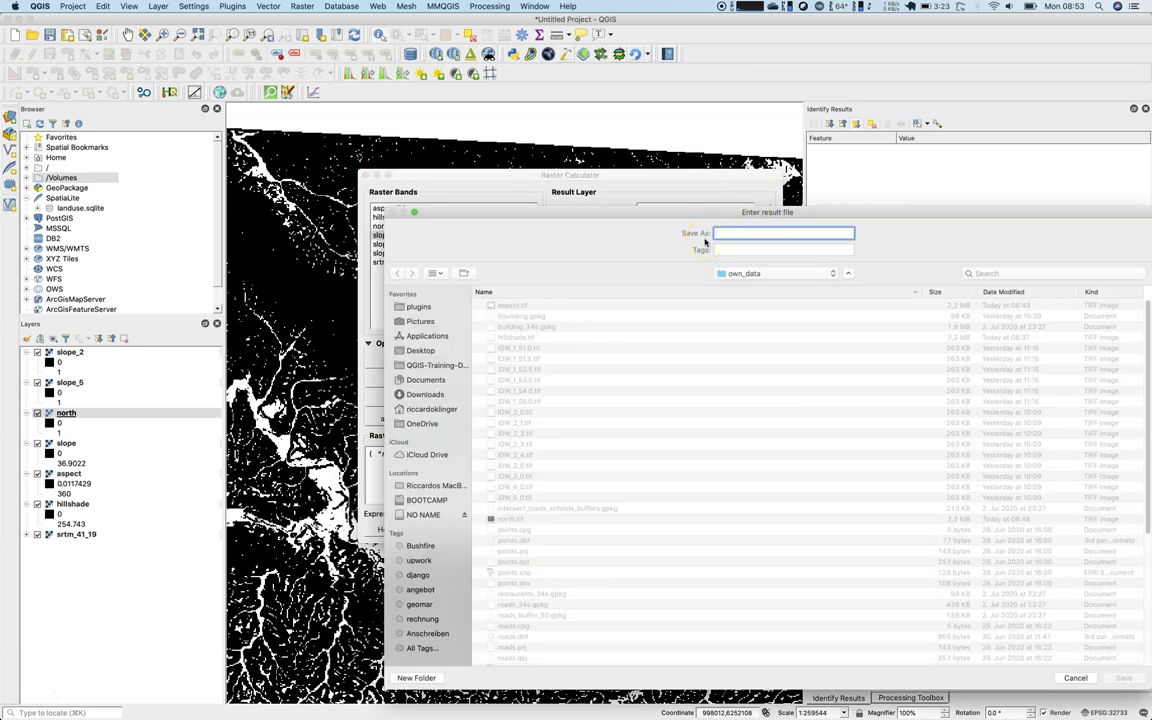
pyautogui.write('suitable_areas_raw.tif')
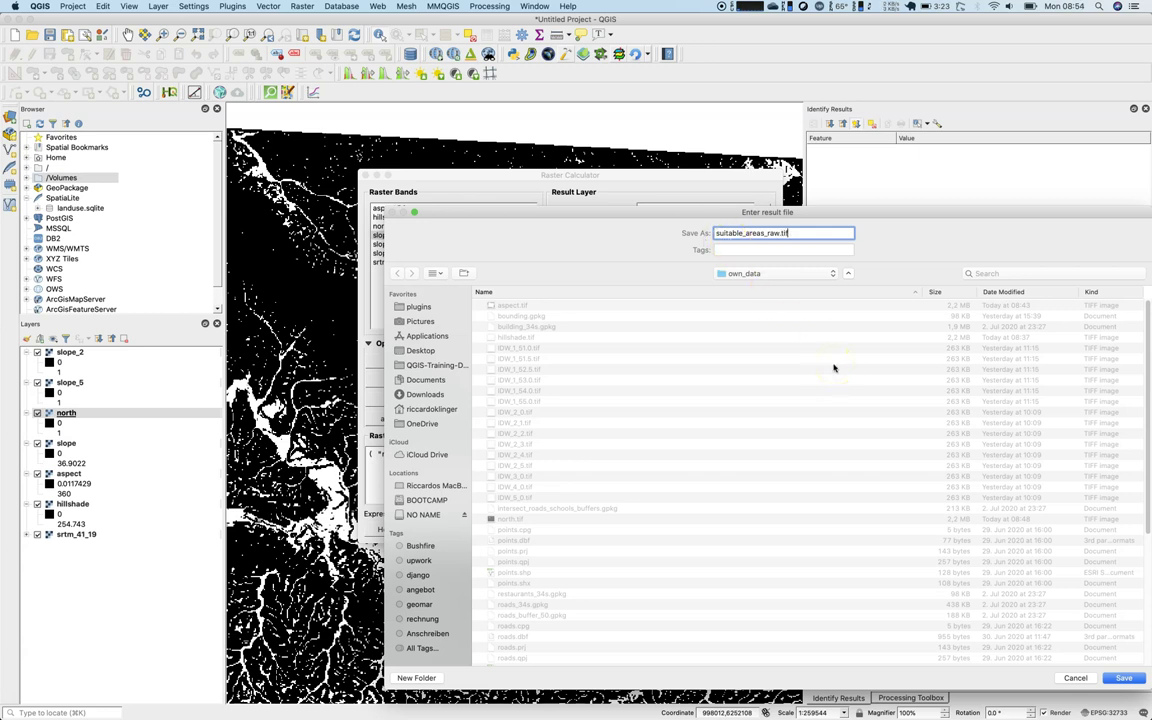
pyautogui.click(1121, 678)
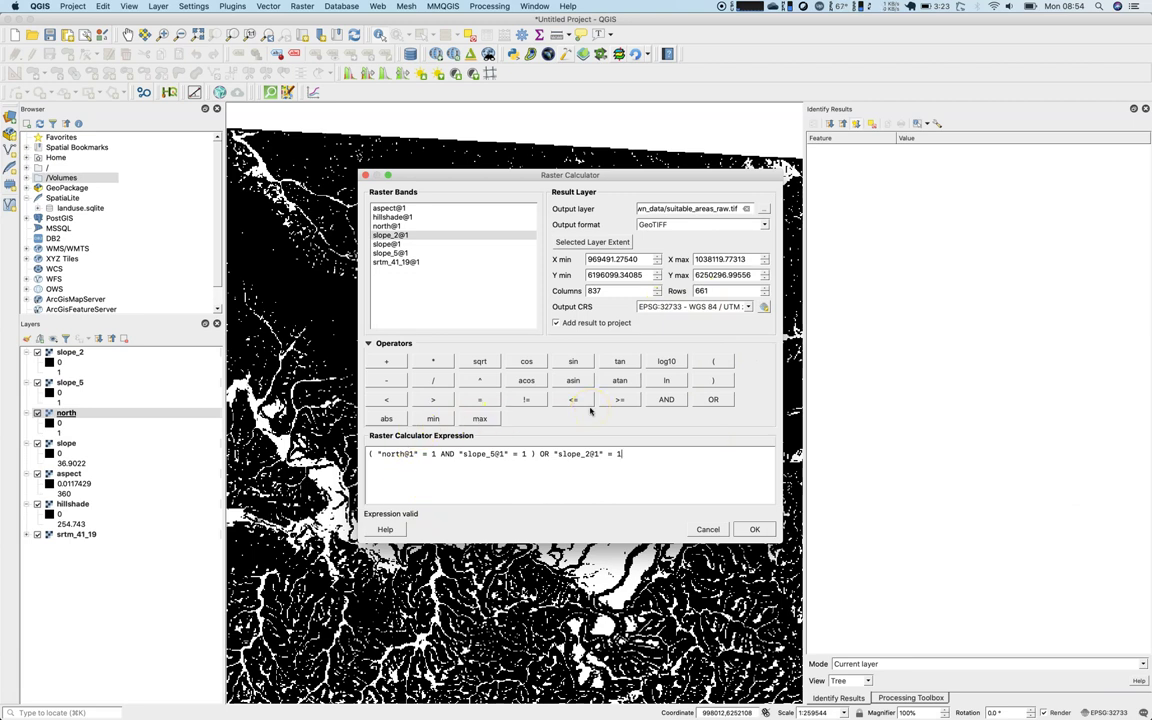
pyautogui.click(764, 532)
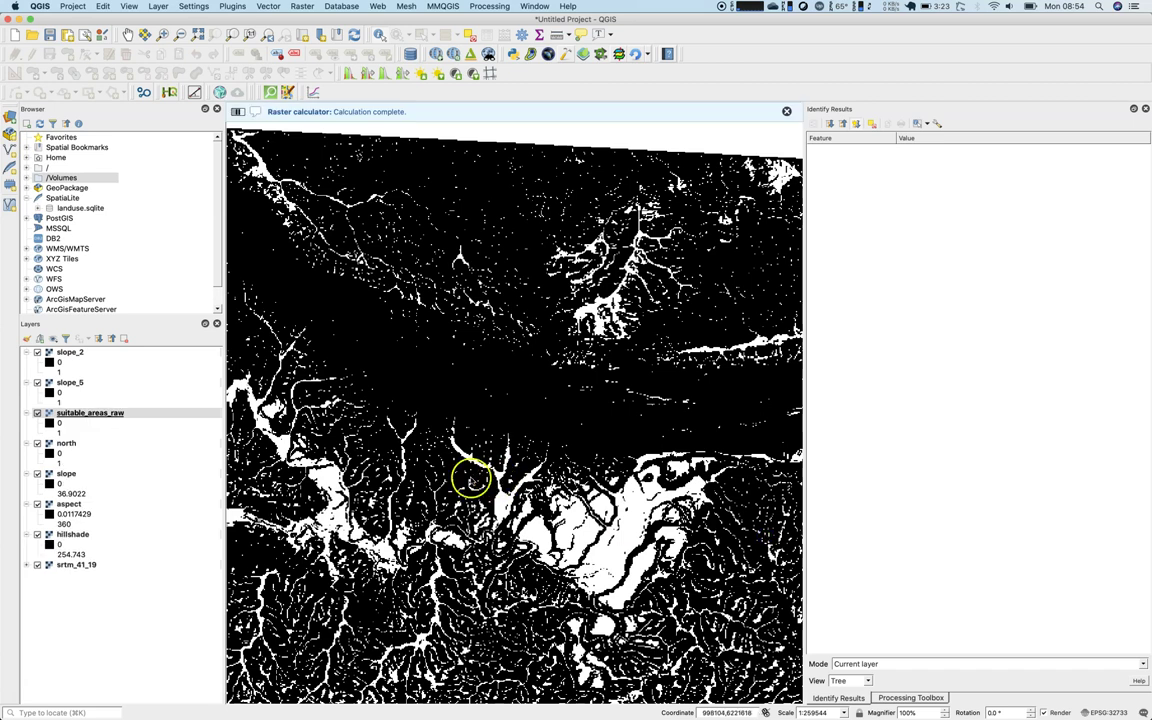
# Drag suitable_areas_raw above the other layers and zoom into the map.
pyautogui.moveTo(100, 418); pyautogui.dragTo(106, 350)
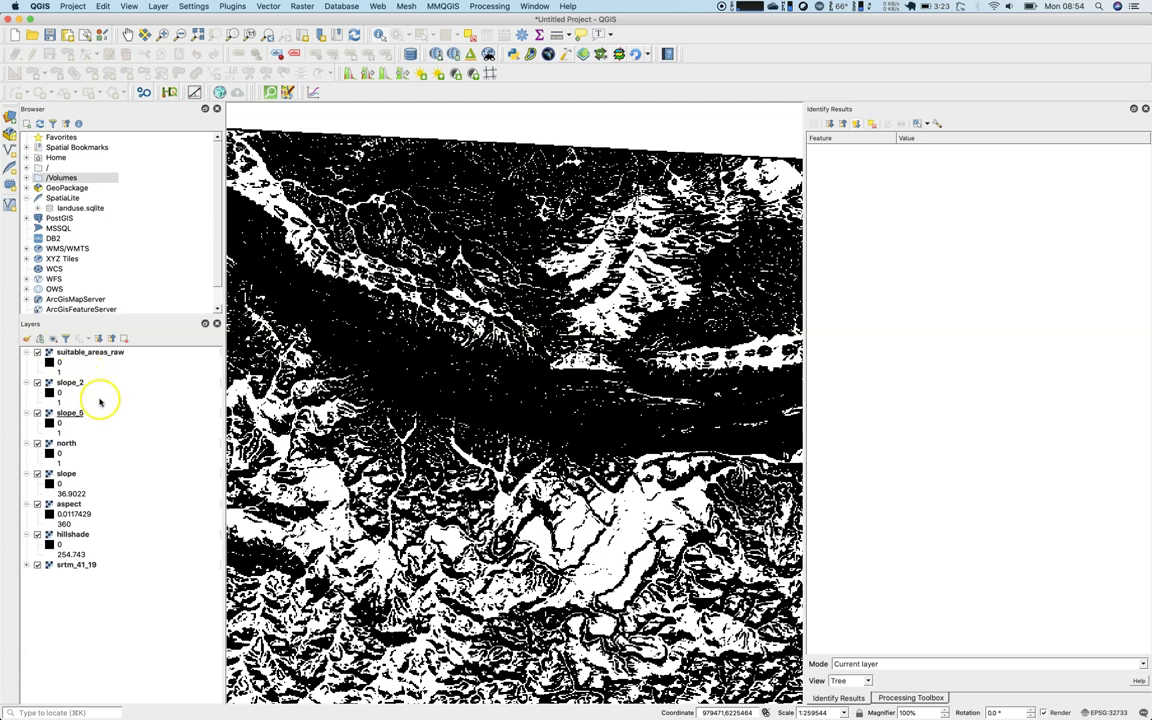
pyautogui.scroll(1, 531, 503)
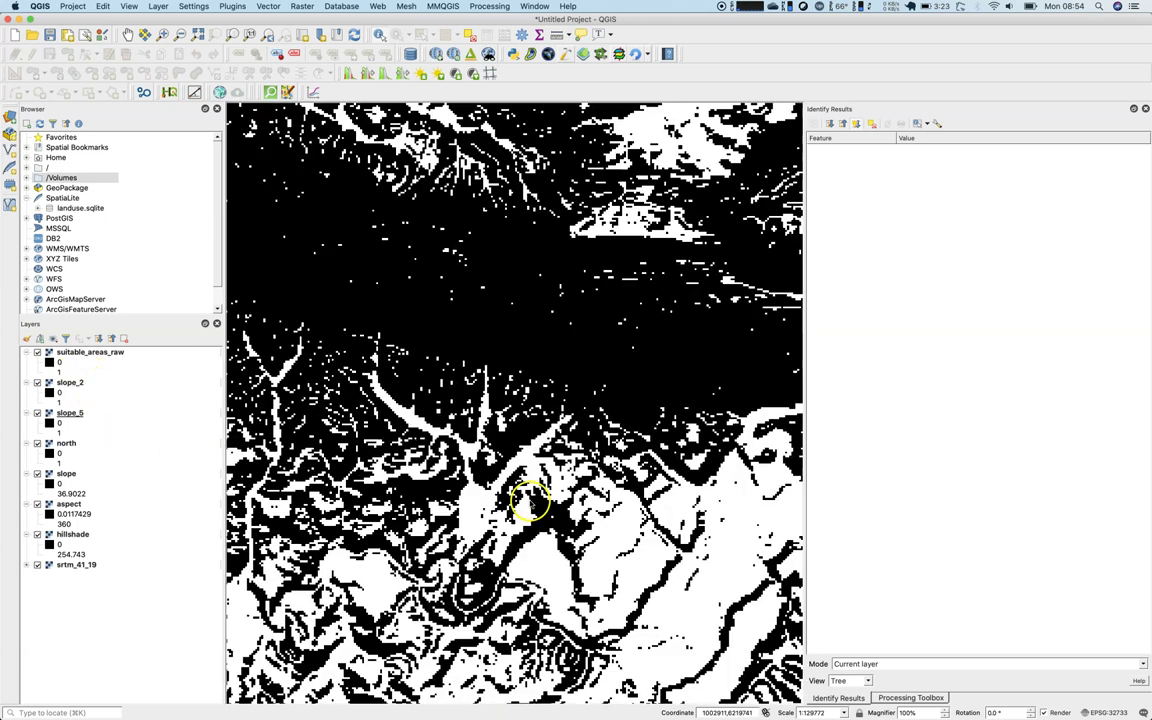
pyautogui.scroll(1, 531, 503)
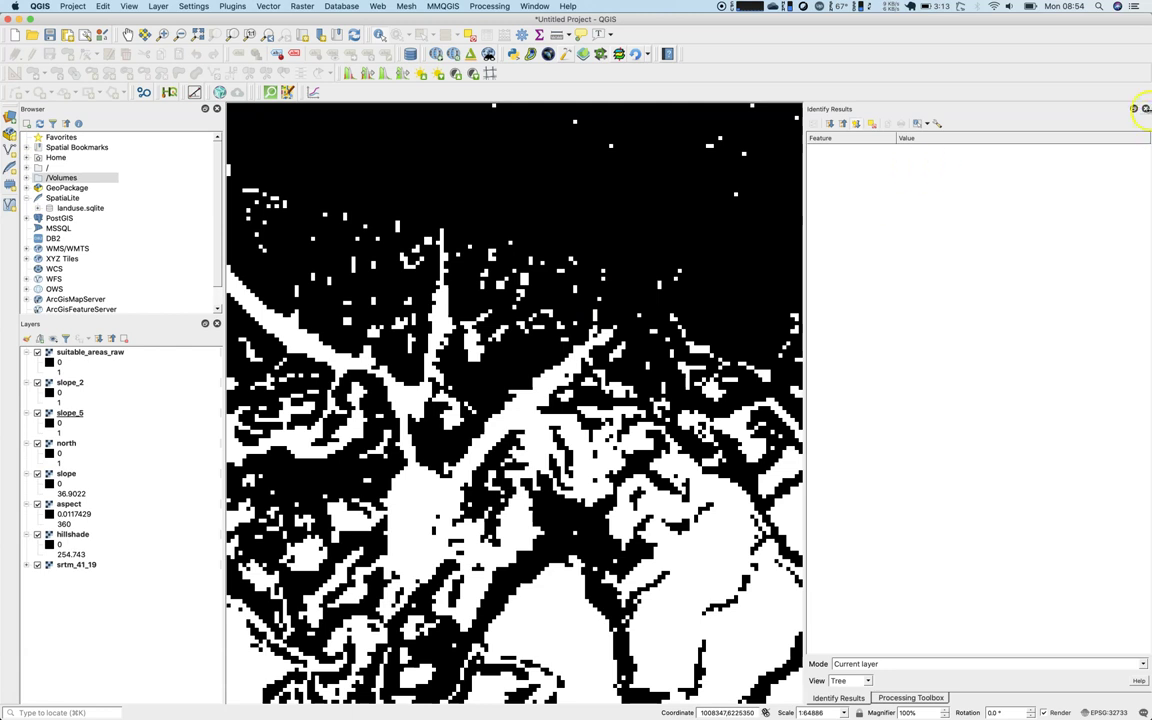
# Open GDAL Sieve on suitable_areas_raw with threshold 8 and 8-connectedness enabled.
pyautogui.click(1145, 108)
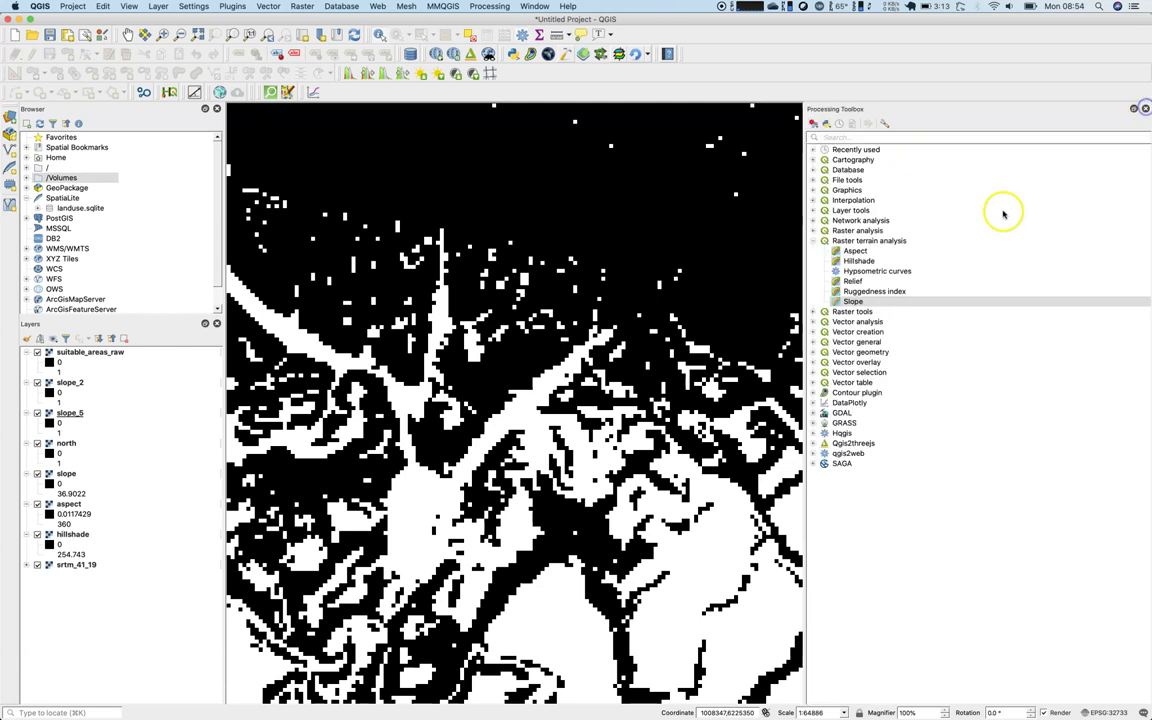
pyautogui.click(923, 138)
pyautogui.write('siev')
pyautogui.doubleClick(862, 168)
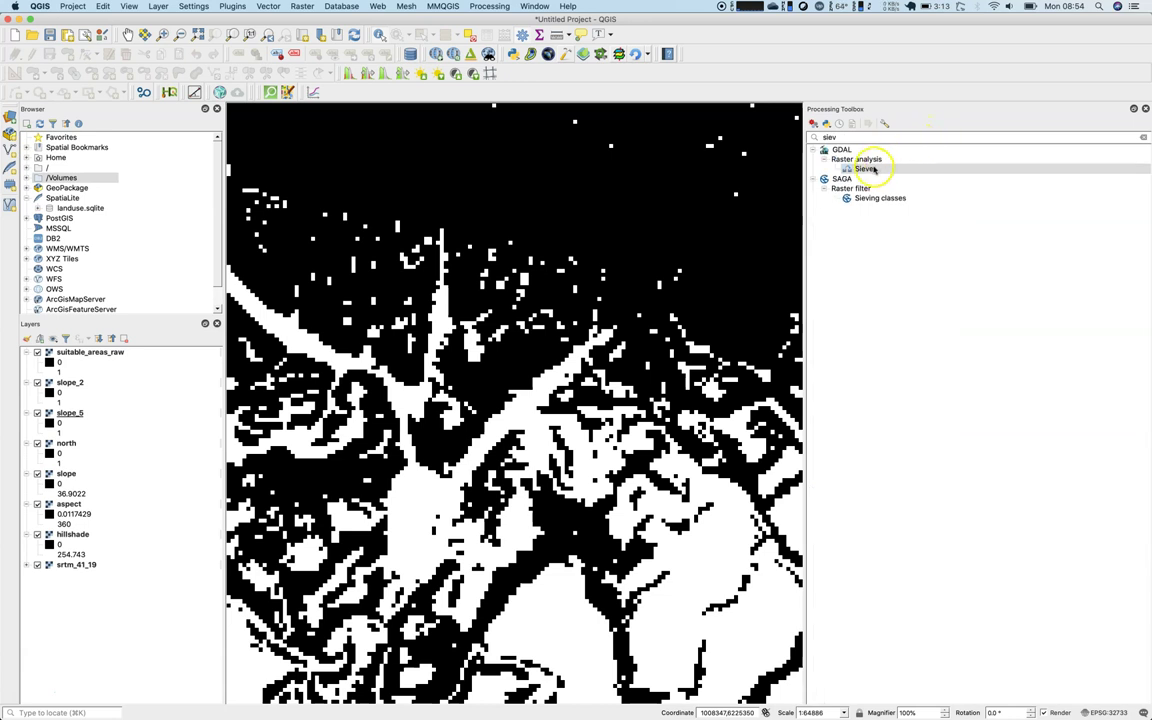
pyautogui.click(357, 188)
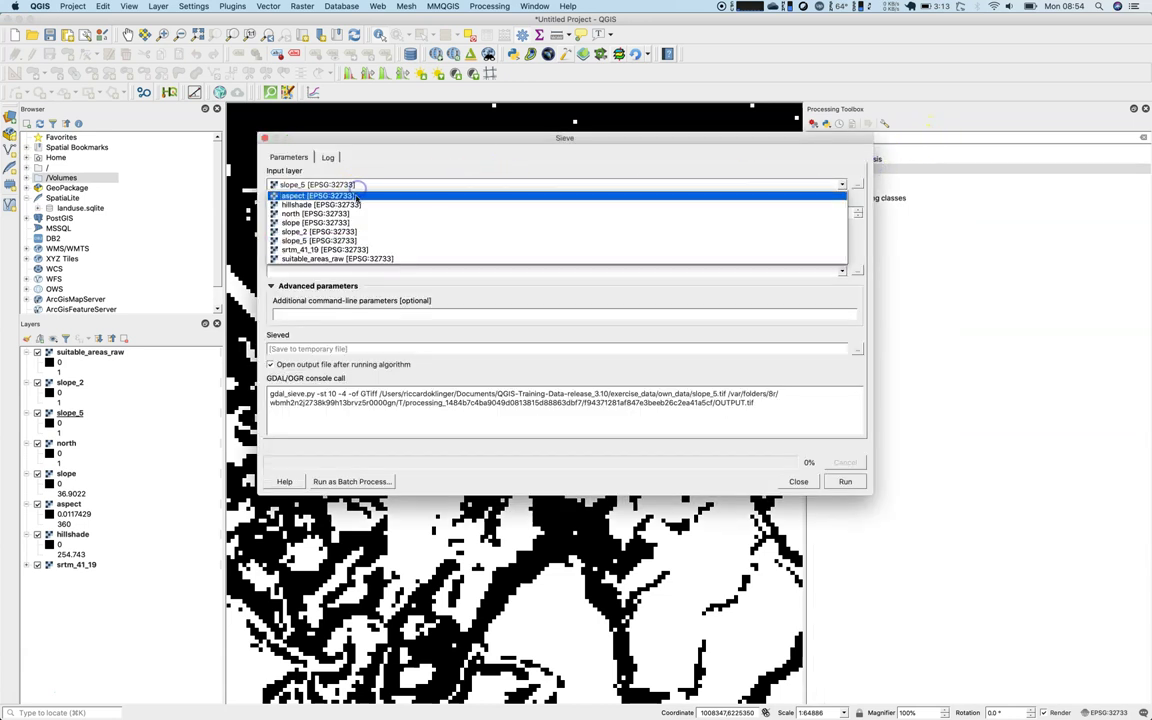
pyautogui.click(357, 258)
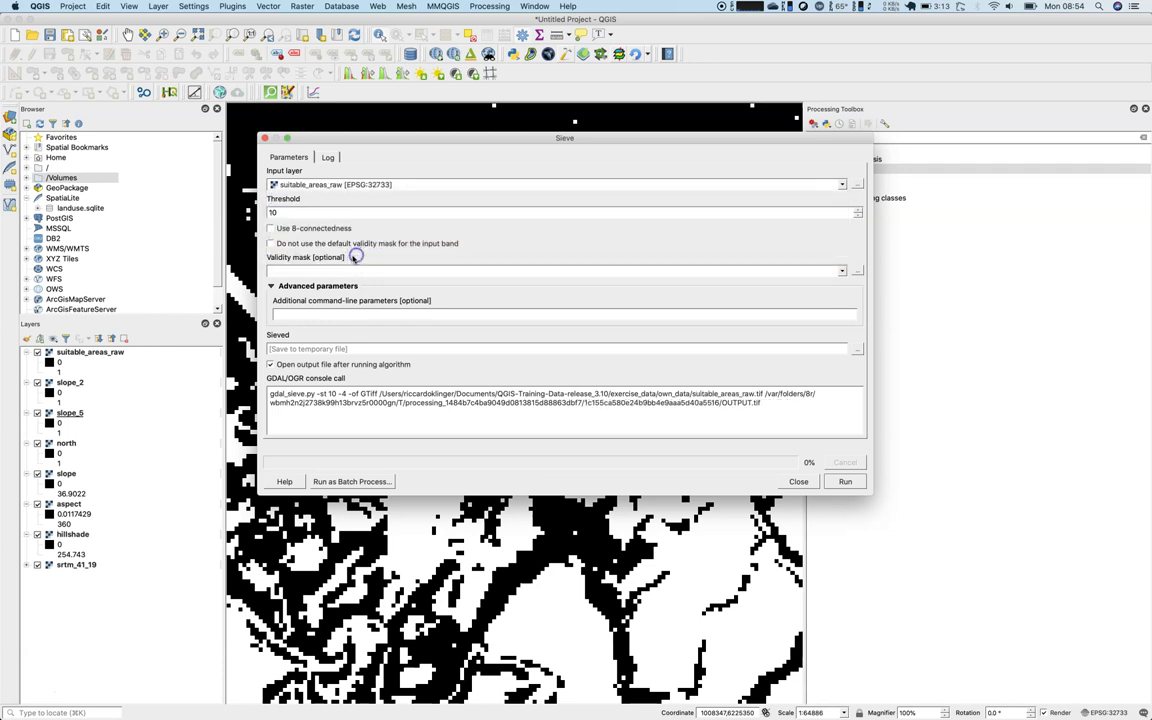
pyautogui.write('8')
pyautogui.click(325, 228)
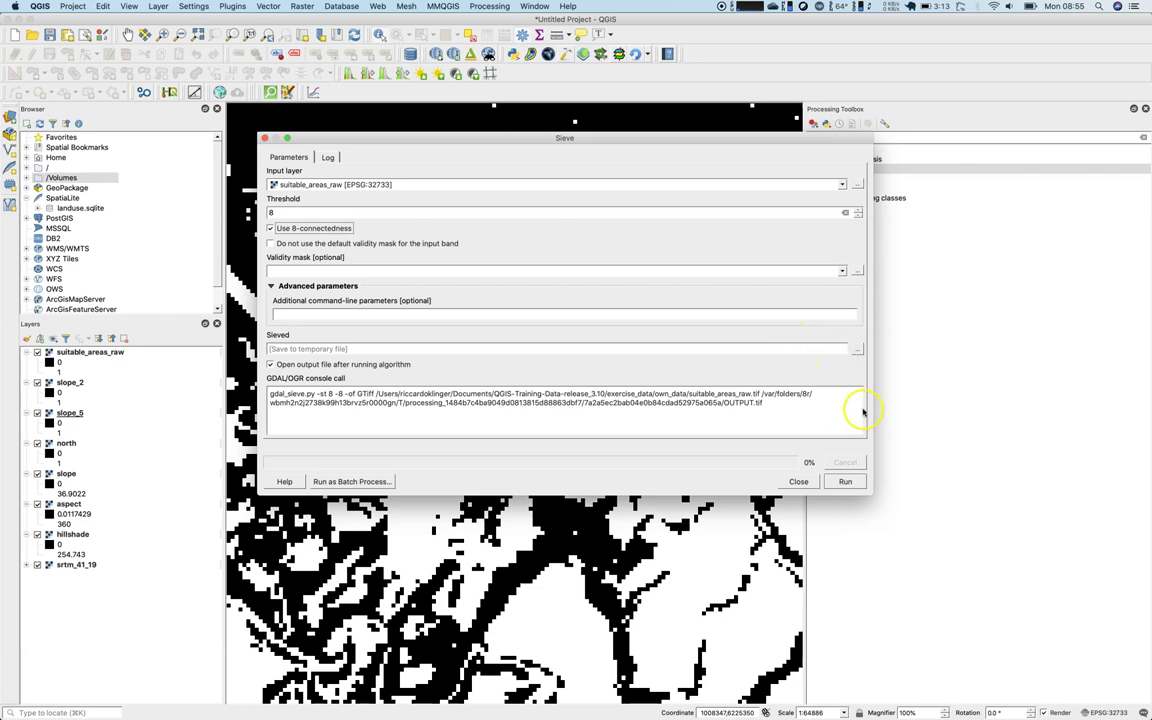
pyautogui.moveTo(868, 493); pyautogui.dragTo(928, 598)
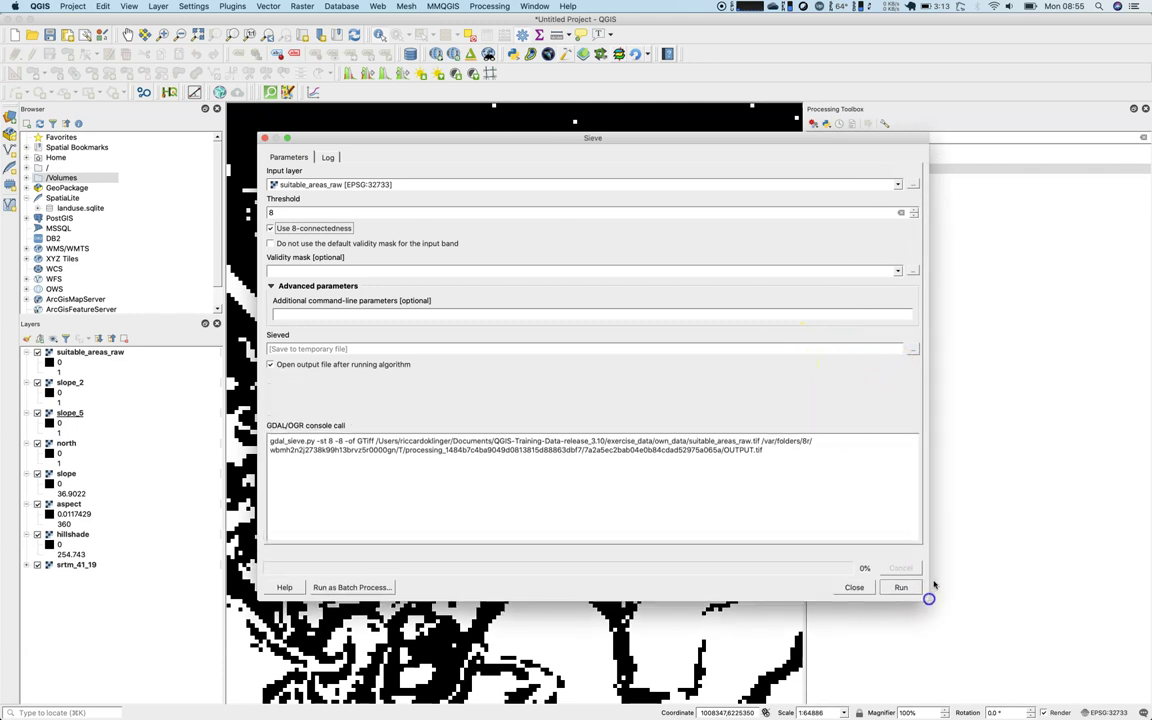
# Save the sieved output as suitable_areas.tif in own_data, run the sieve, and close it.
pyautogui.click(912, 349)
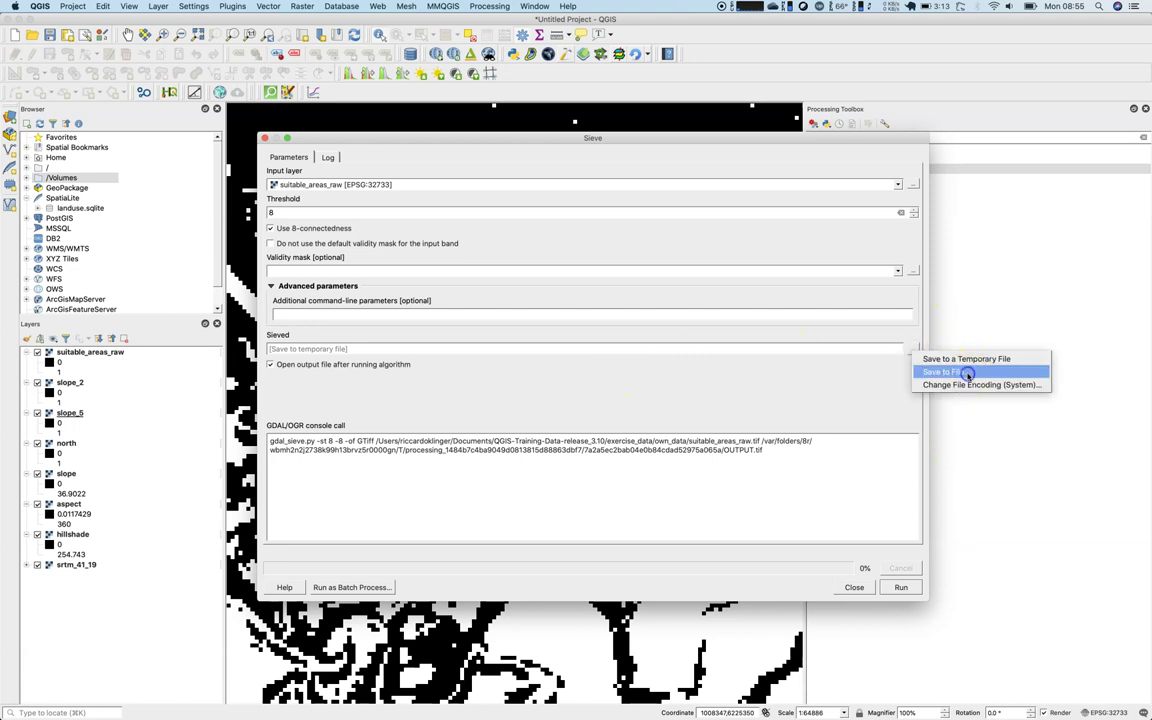
pyautogui.click(967, 373)
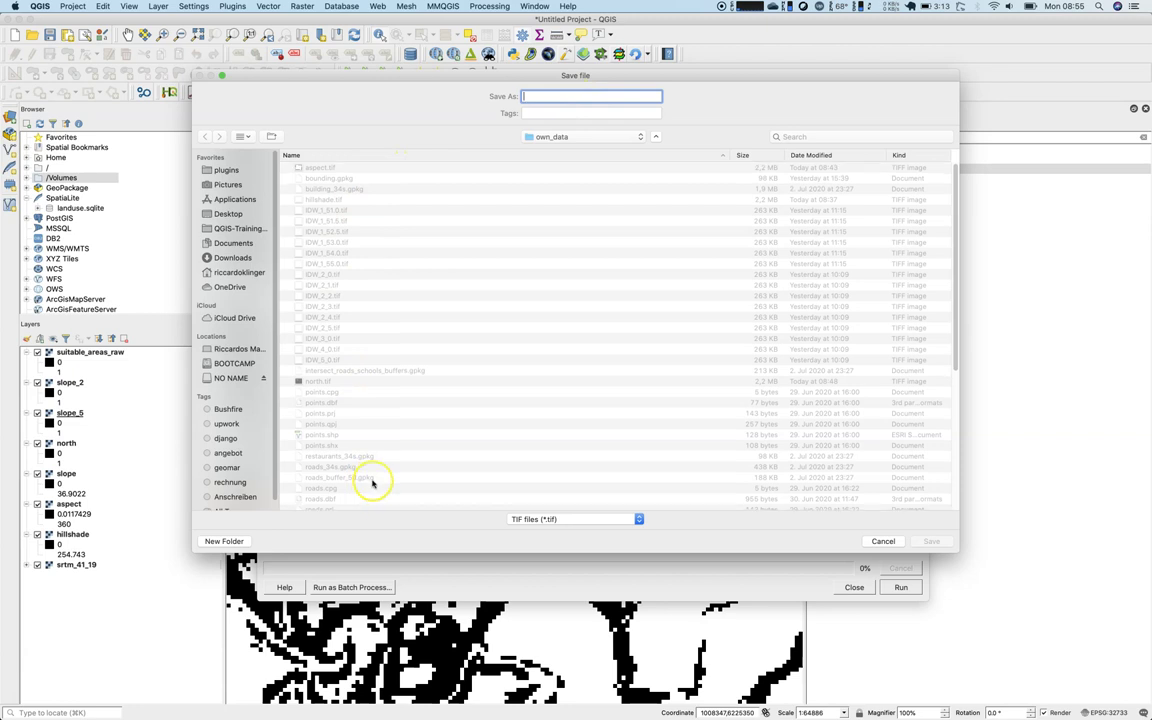
pyautogui.scroll(-5, 372, 483)
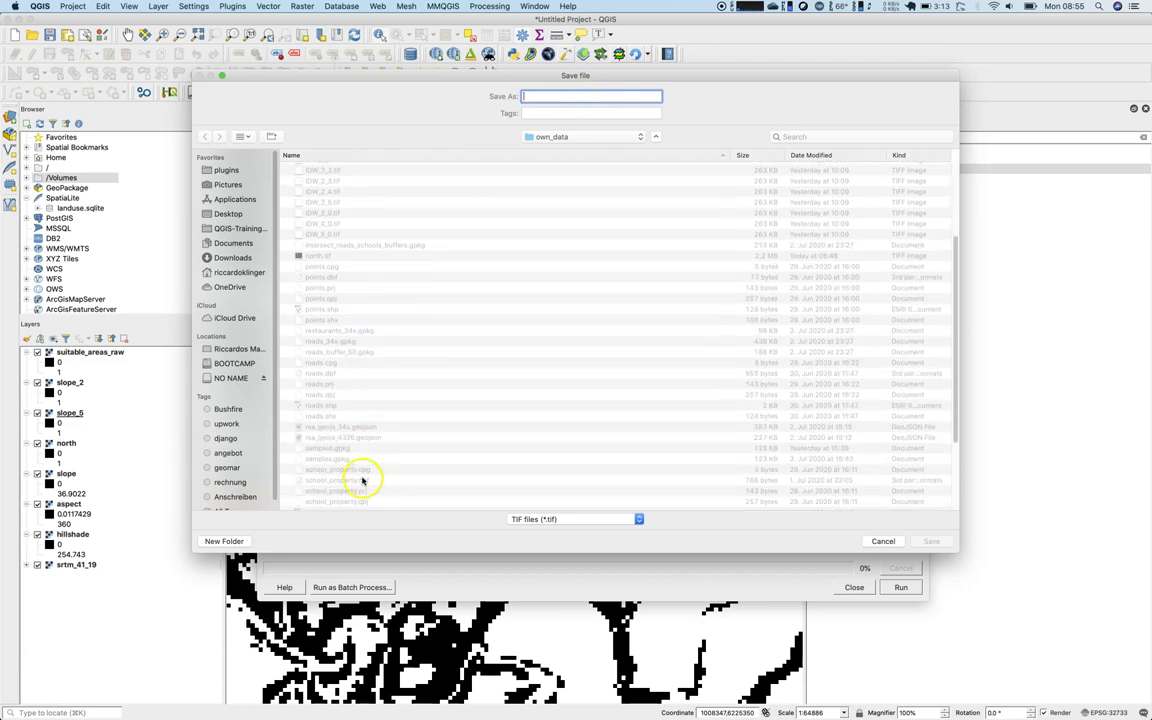
pyautogui.scroll(-3, 361, 470)
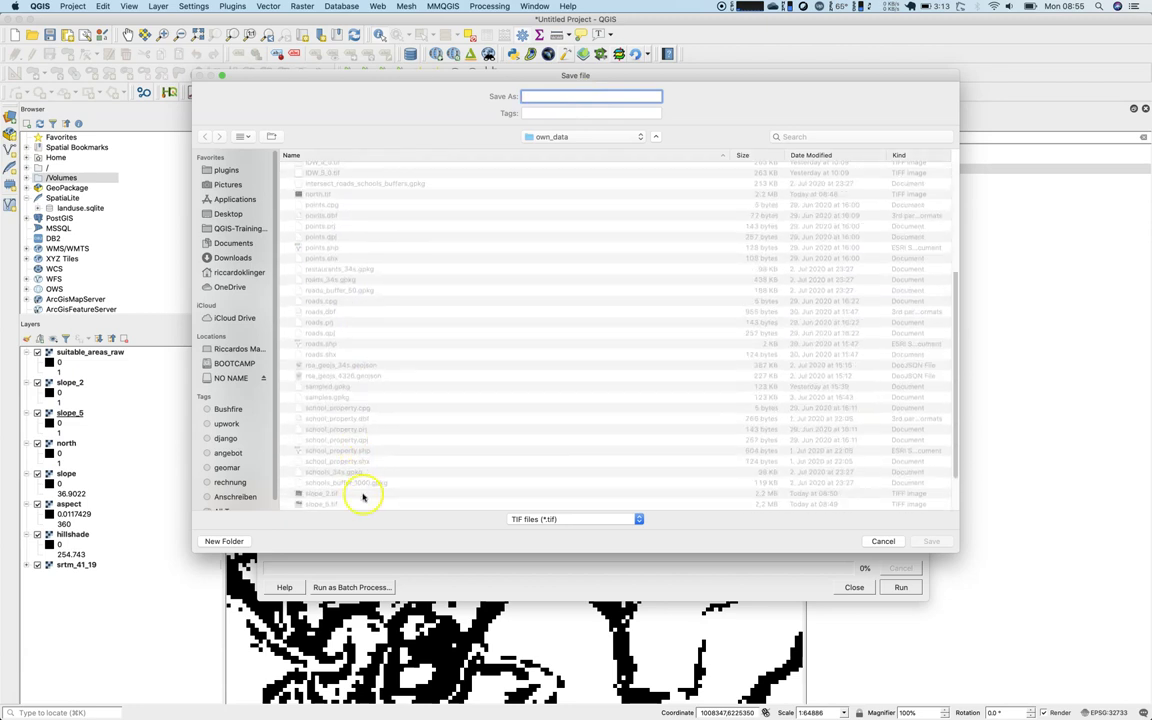
pyautogui.scroll(-3, 367, 410)
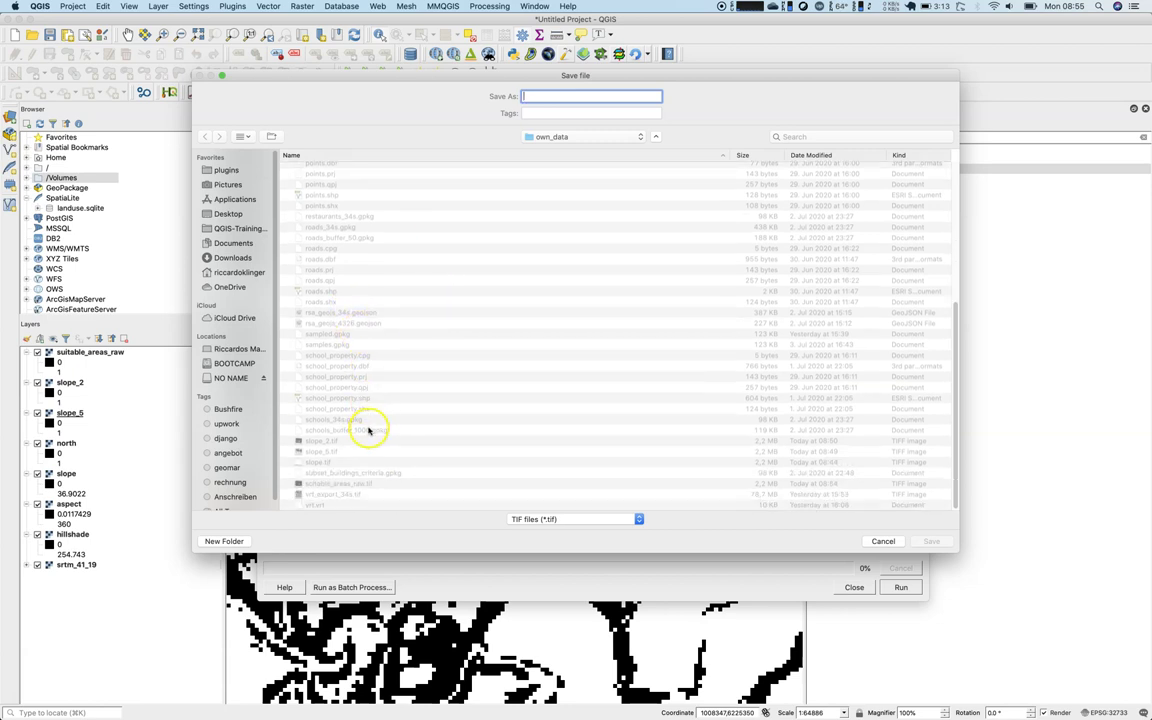
pyautogui.click(350, 482)
pyautogui.doubleClick(579, 97)
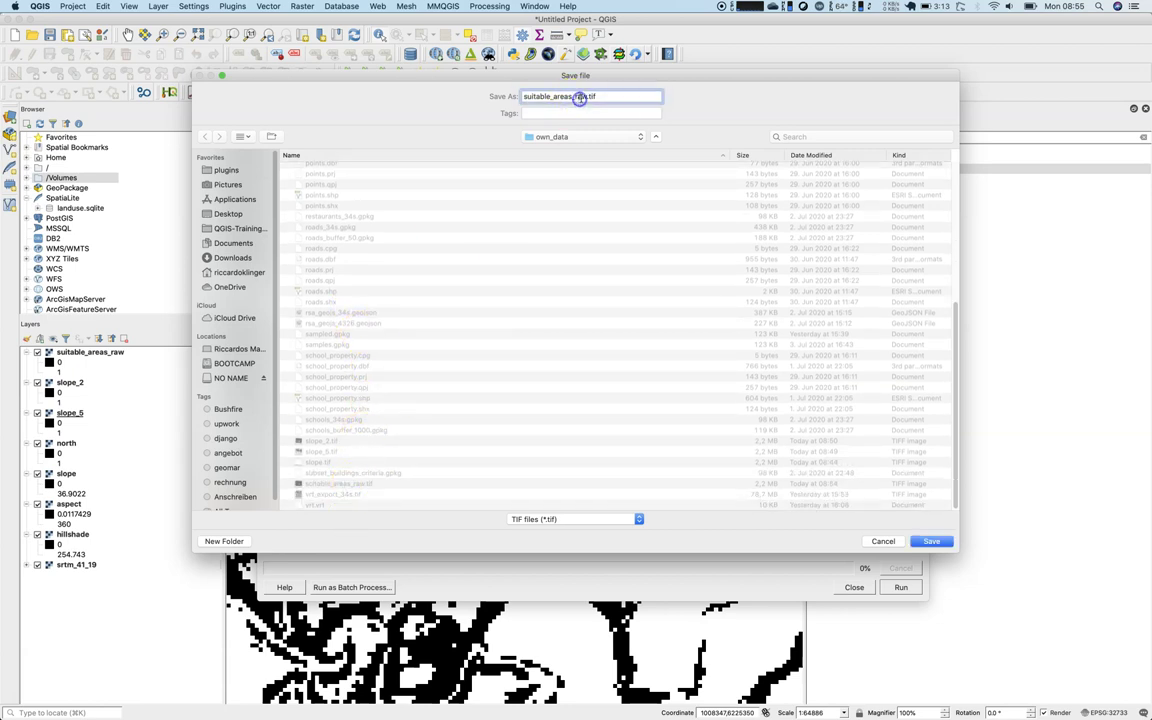
pyautogui.click(581, 97)
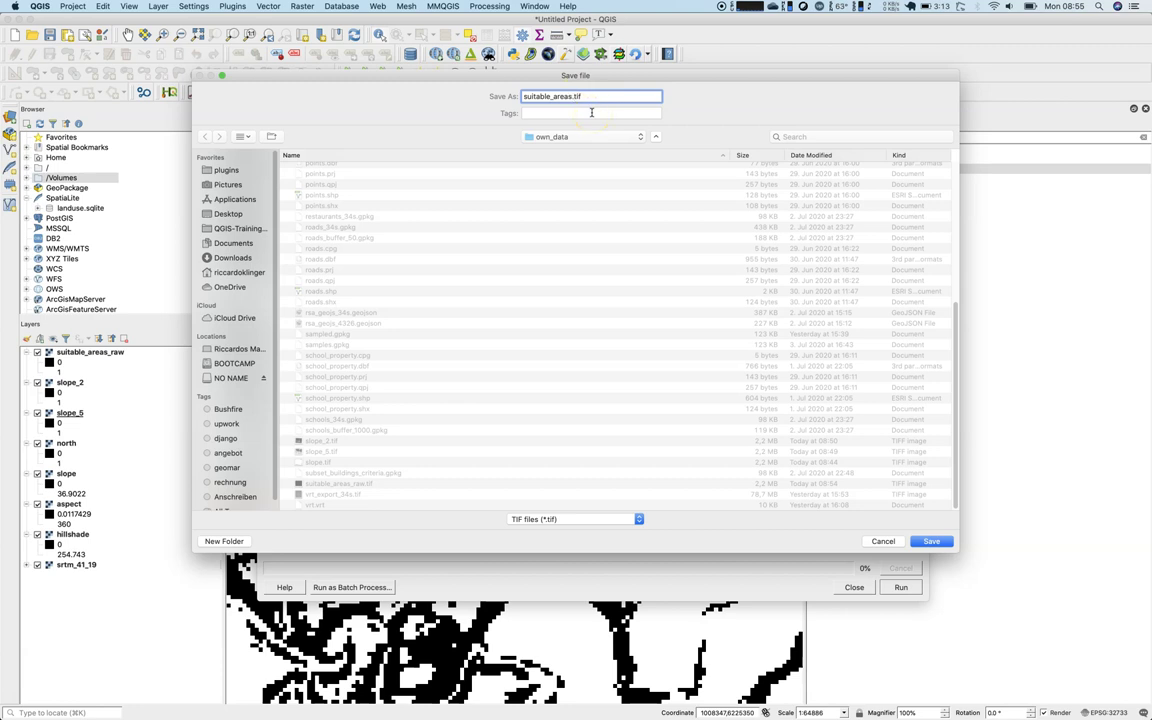
pyautogui.press('Return')
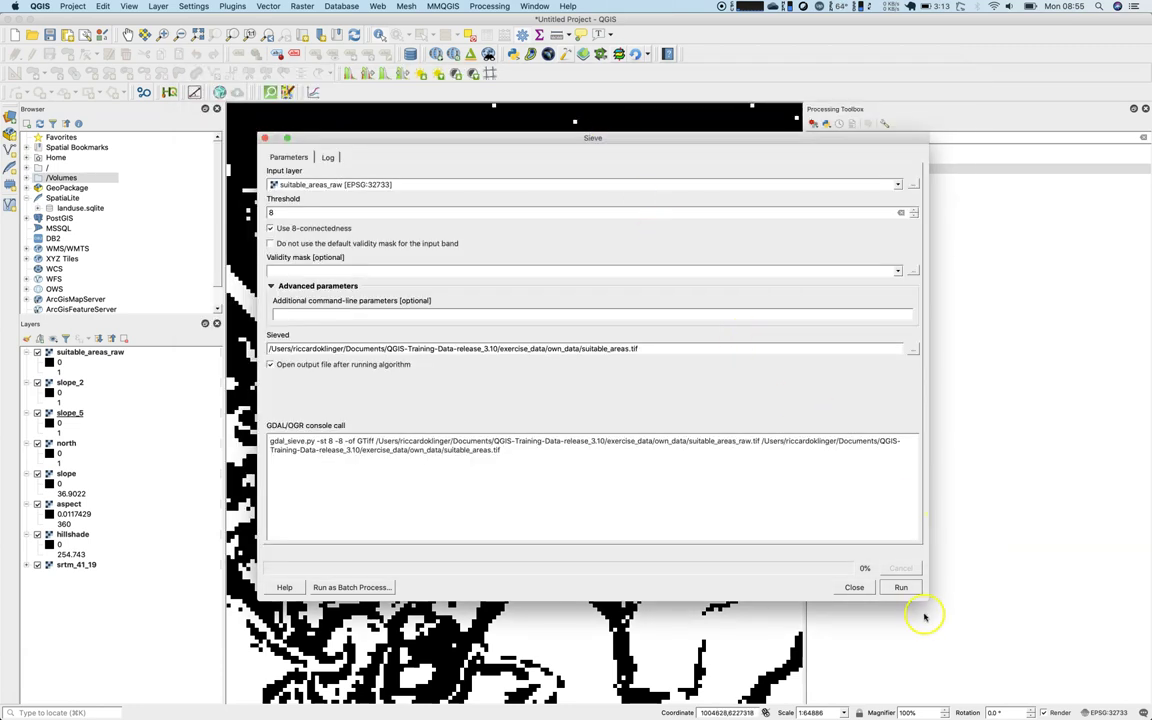
pyautogui.click(902, 588)
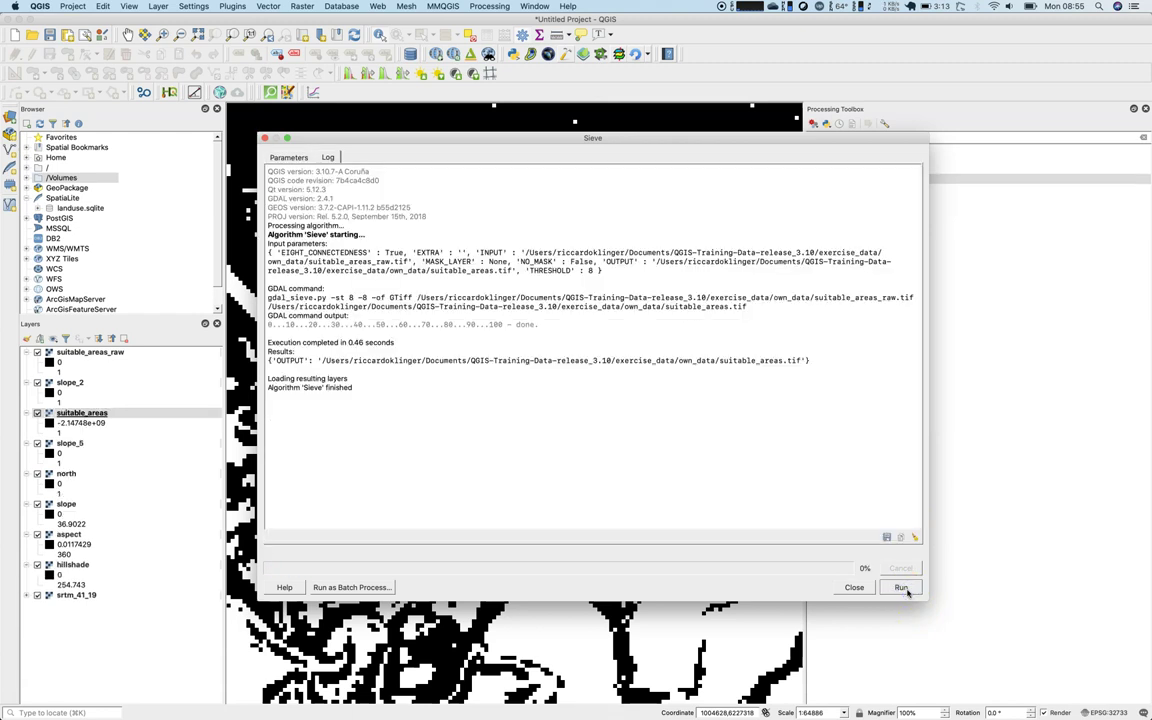
pyautogui.click(862, 588)
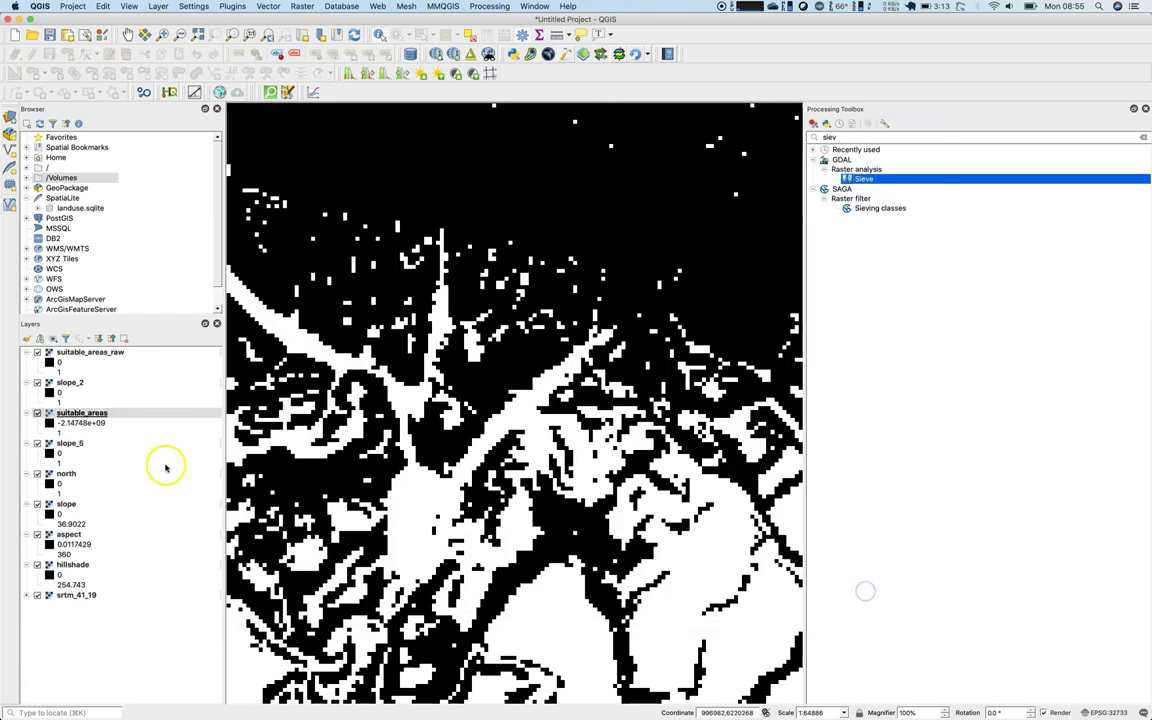
# Move suitable_areas to the top of the layer list and zoom out to the whole raster.
pyautogui.moveTo(85, 410); pyautogui.dragTo(78, 340)
pyautogui.scroll(-1, 522, 591)
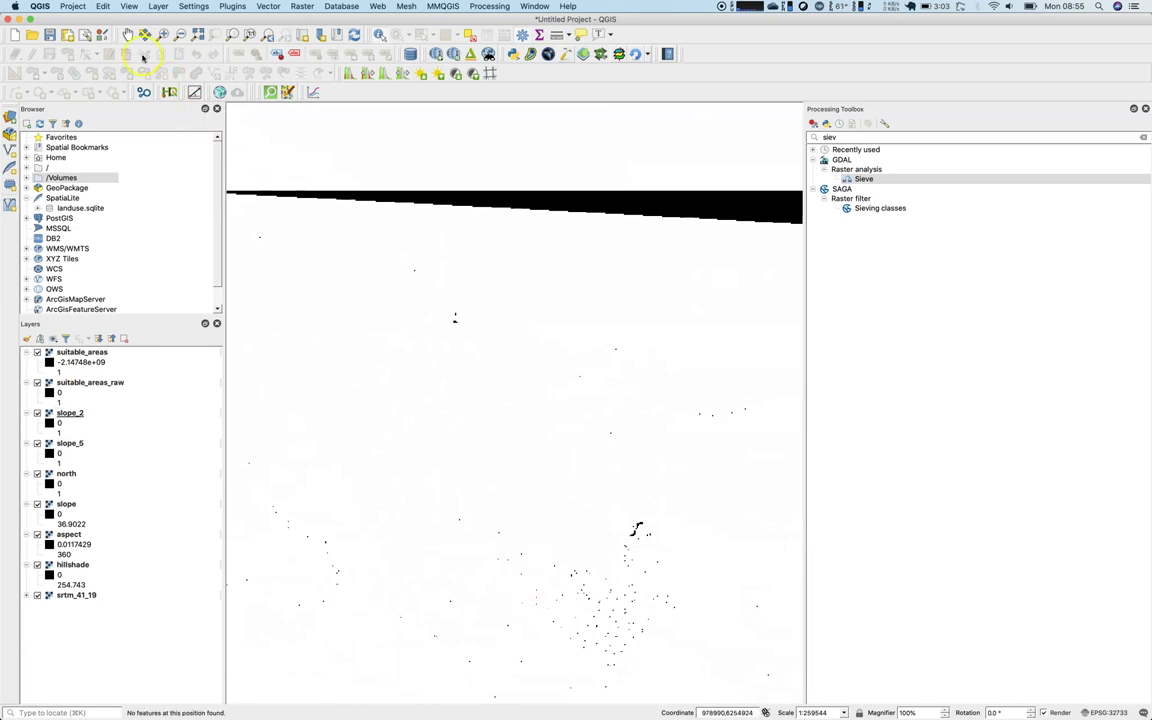
pyautogui.moveTo(455, 518); pyautogui.dragTo(401, 306)
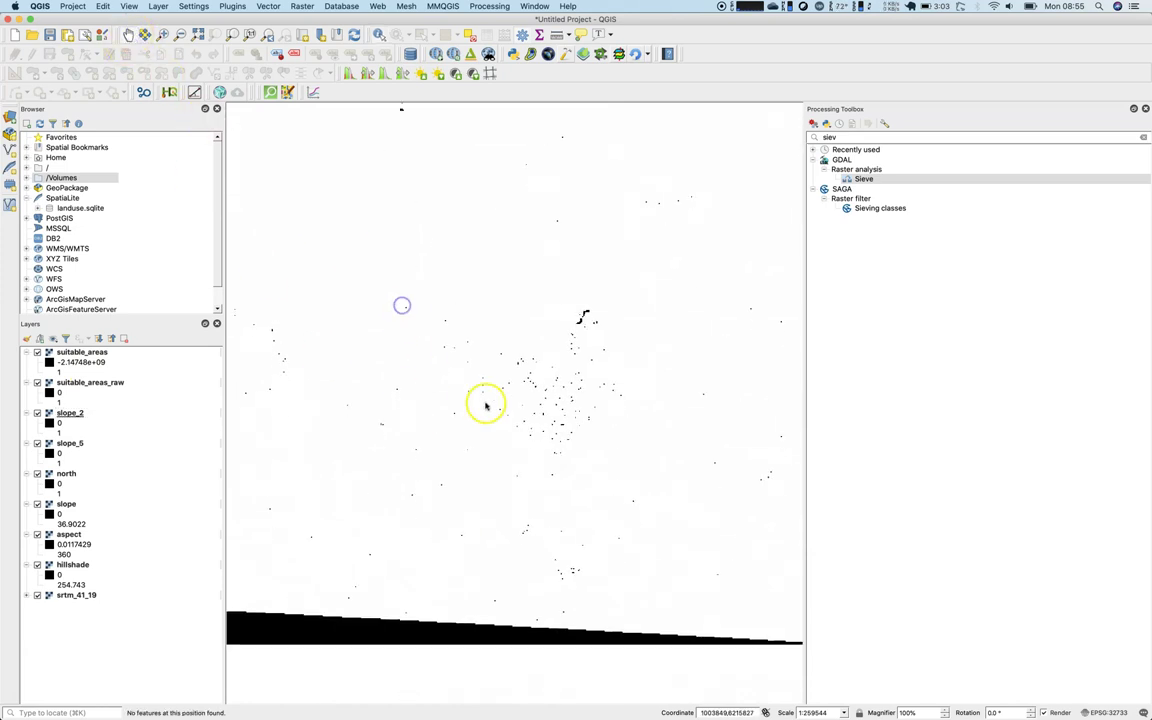
pyautogui.scroll(-1, 488, 405)
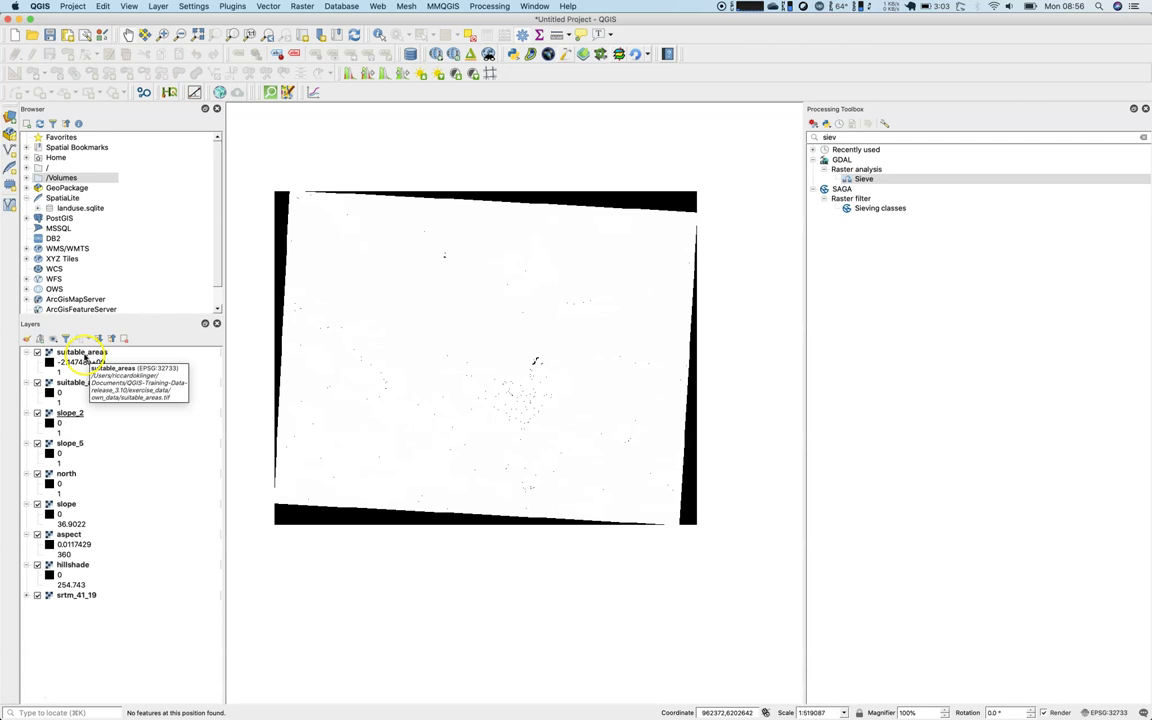
pyautogui.click(84, 353)
pyautogui.doubleClick(84, 353)
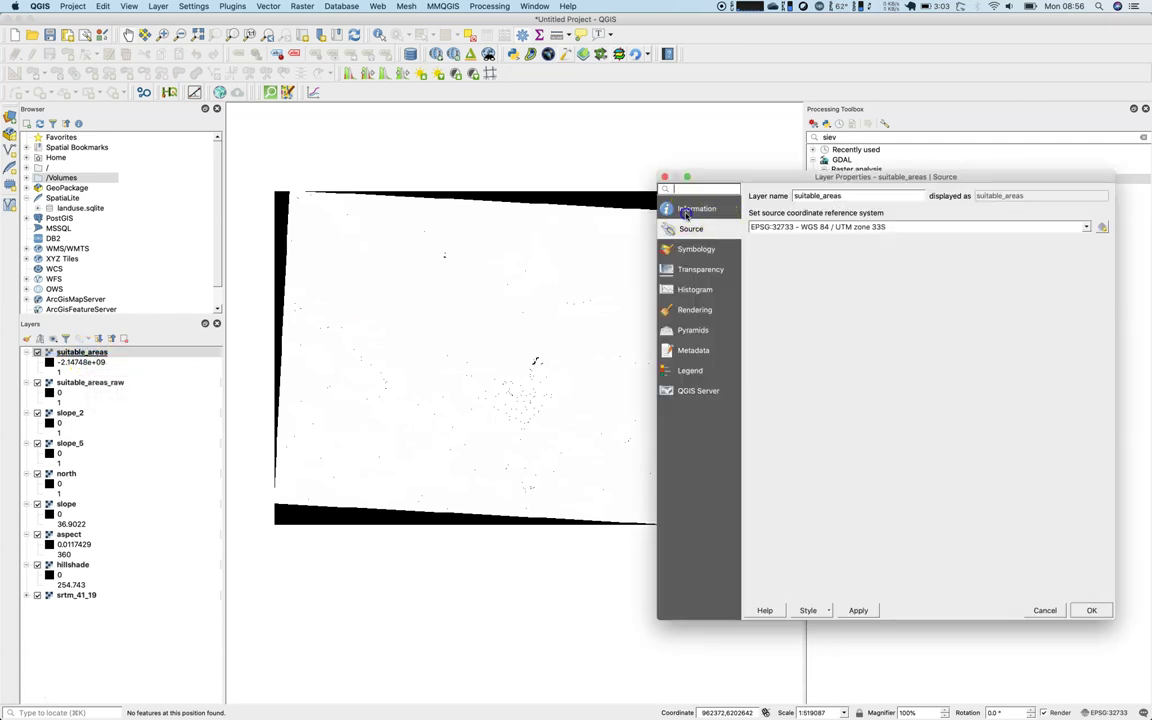
pyautogui.click(690, 208)
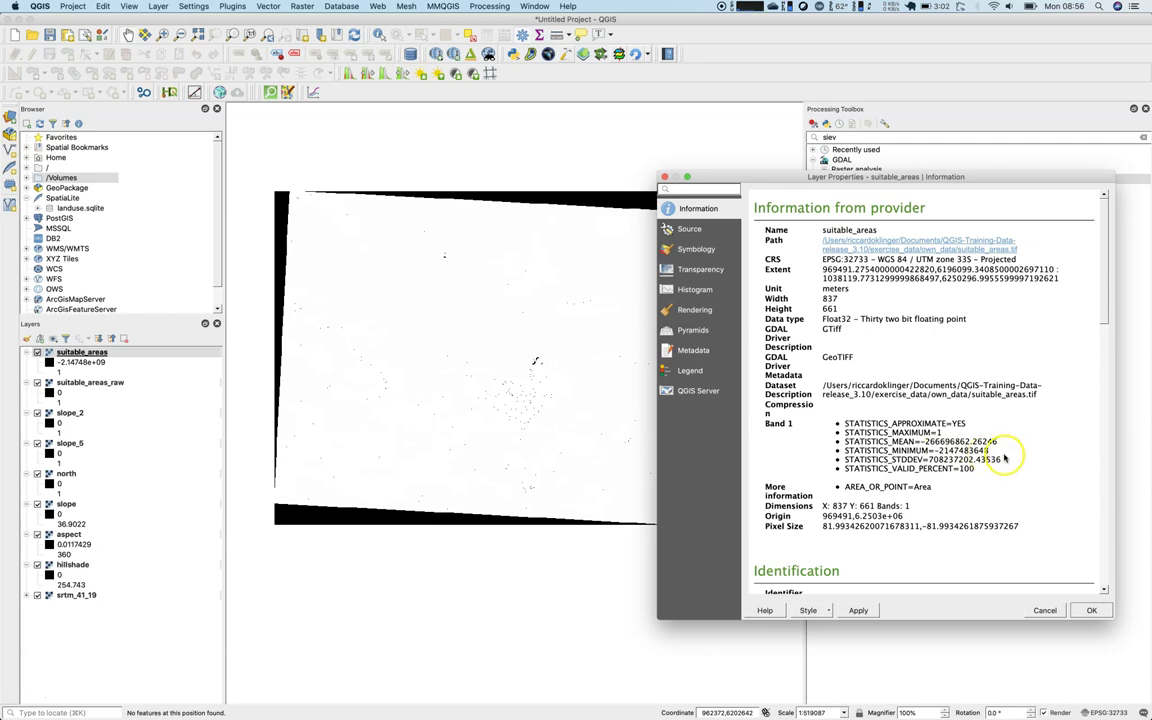
pyautogui.click(1040, 611)
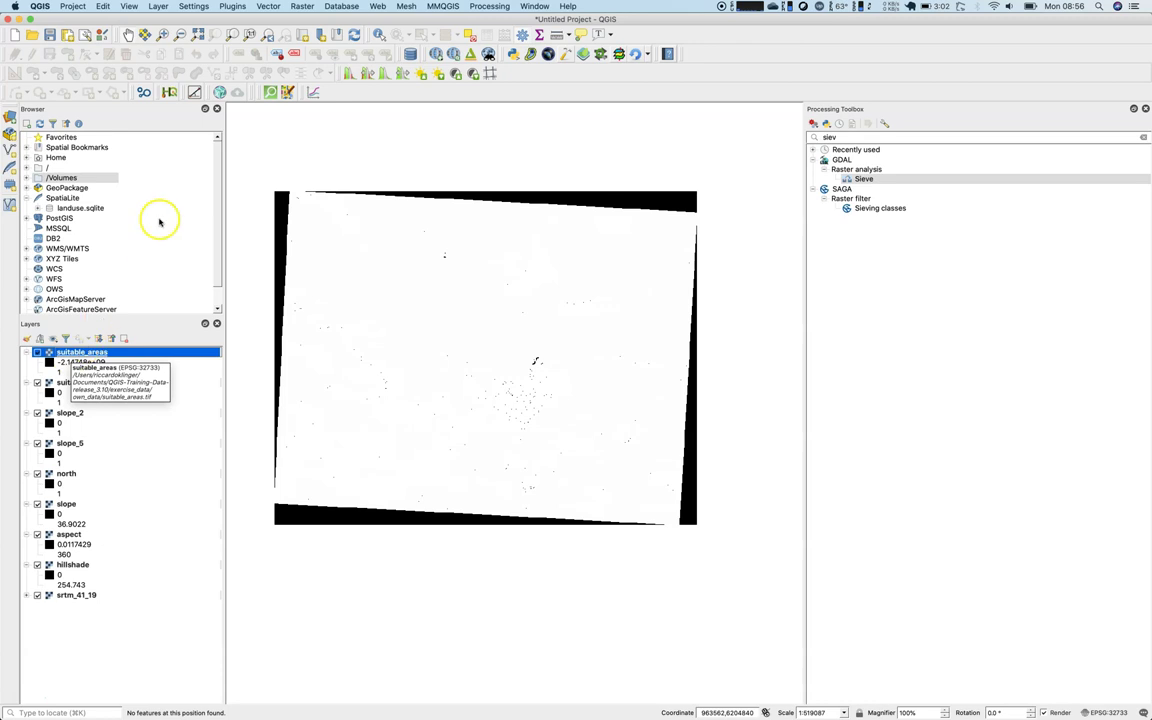
# In the Raster Calculator, build the expression ("suitable_areas@1" <= 0) = 0.
pyautogui.click(304, 7)
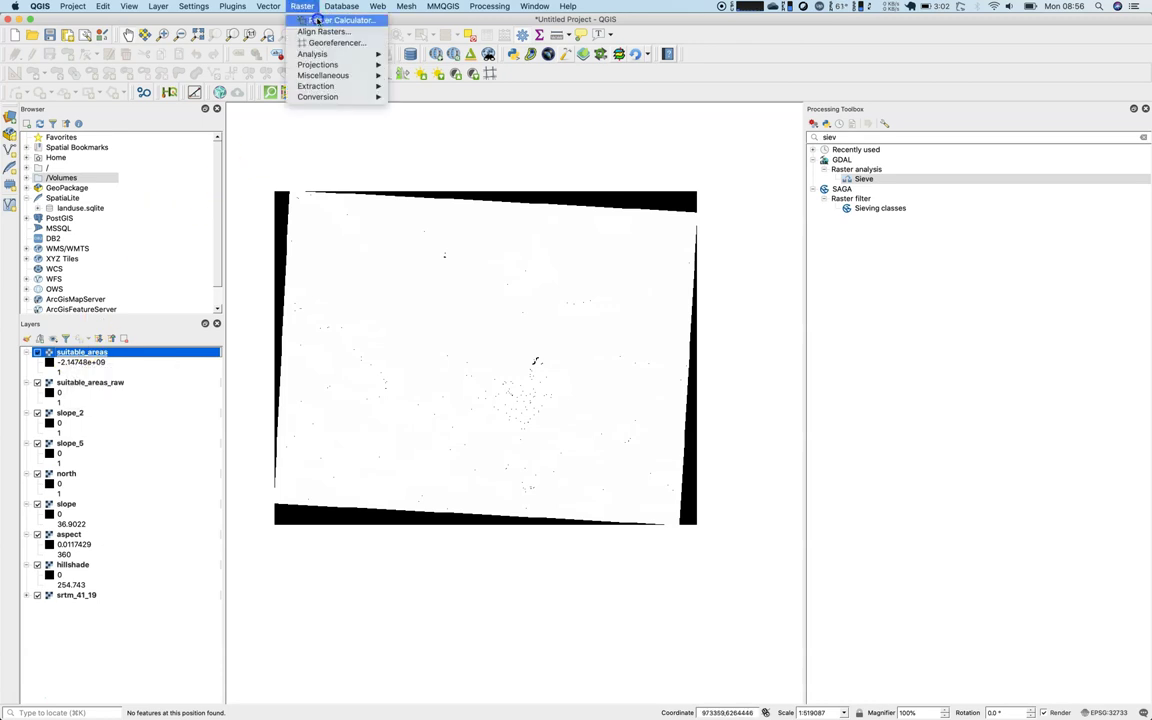
pyautogui.click(318, 21)
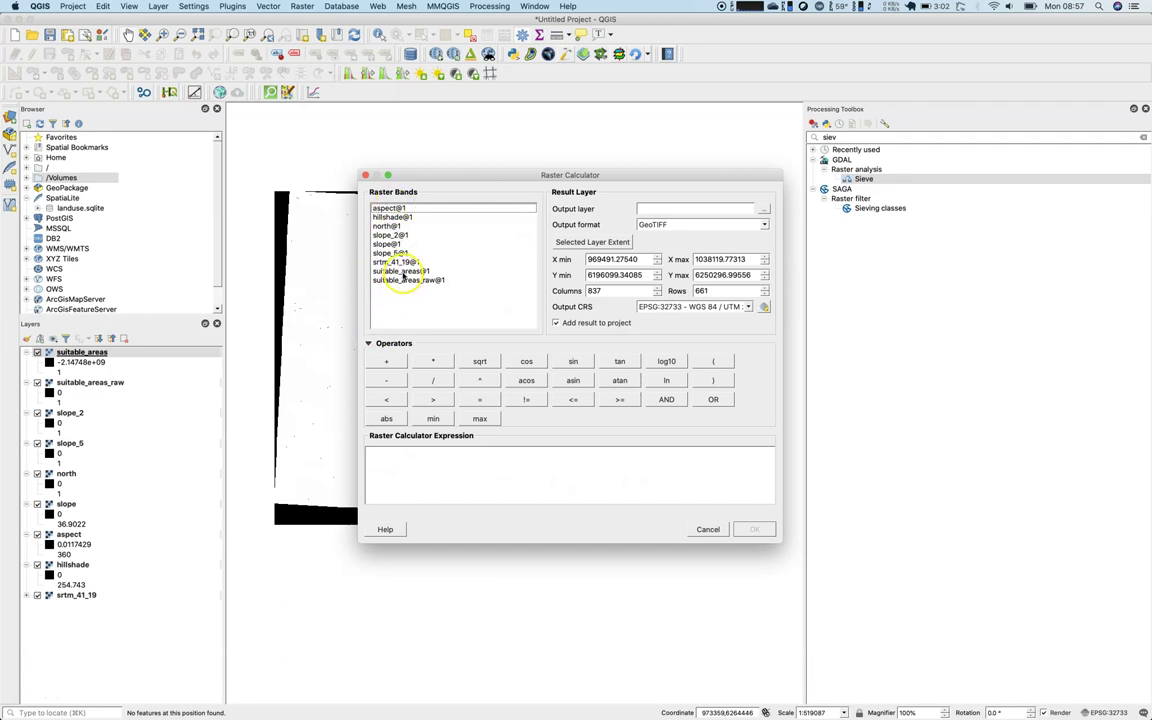
pyautogui.doubleClick(400, 271)
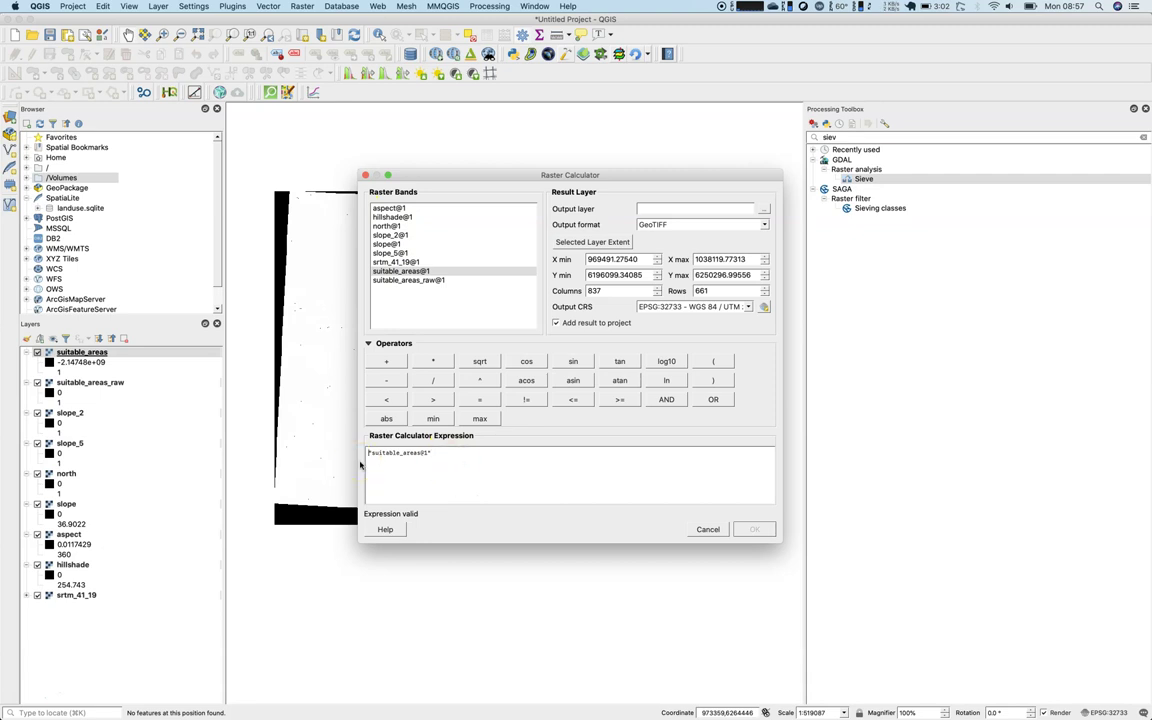
pyautogui.write('(')
pyautogui.write(' <= 0) = 0')
pyautogui.moveTo(456, 454); pyautogui.dragTo(466, 454)
# Save the calculation as suitable_areas_filtered.tif and add the result as a layer.
pyautogui.click(761, 207)
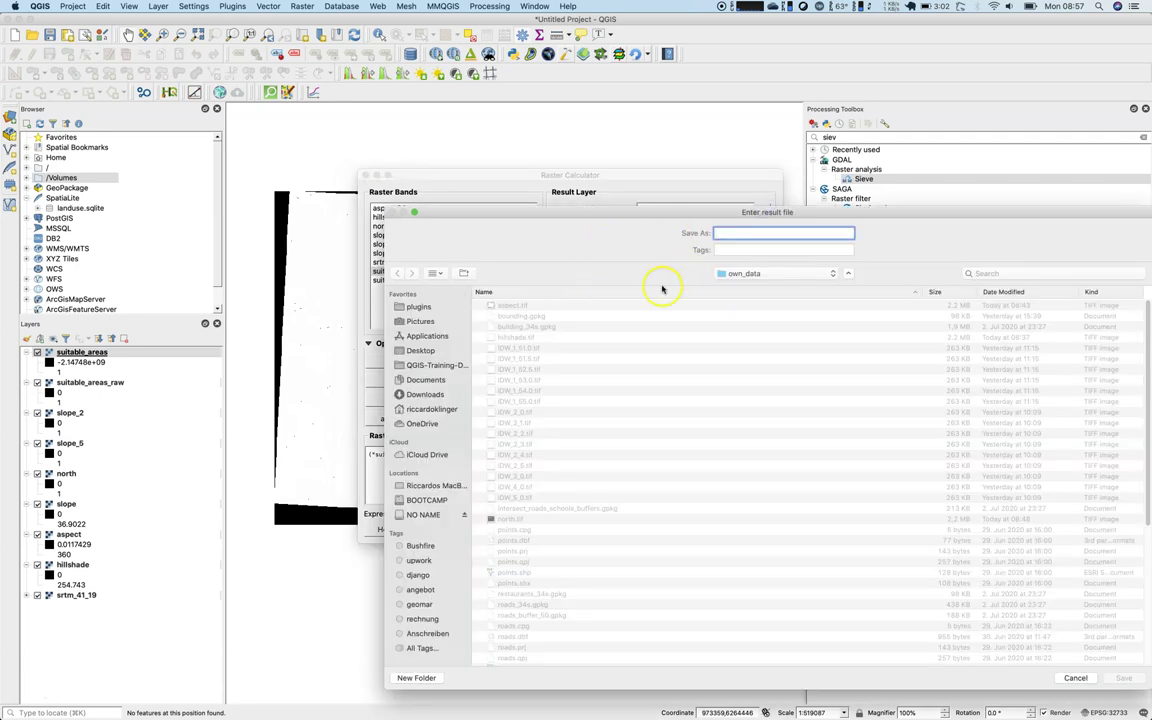
pyautogui.scroll(-10, 625, 575)
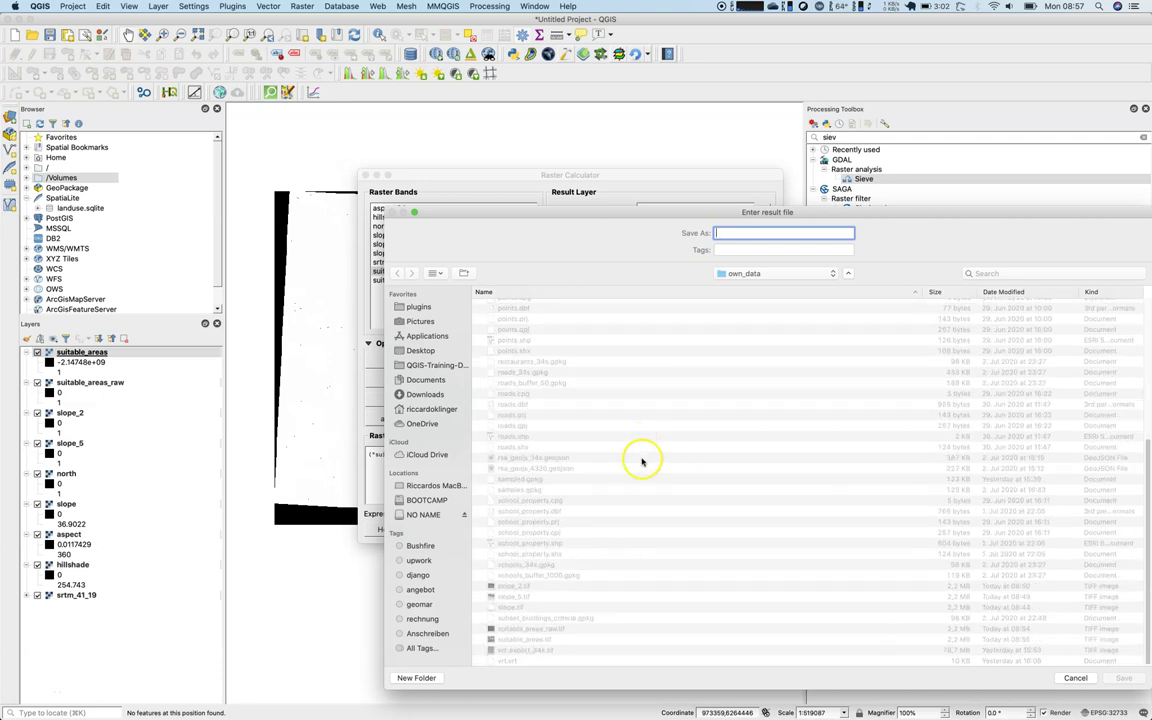
pyautogui.click(548, 628)
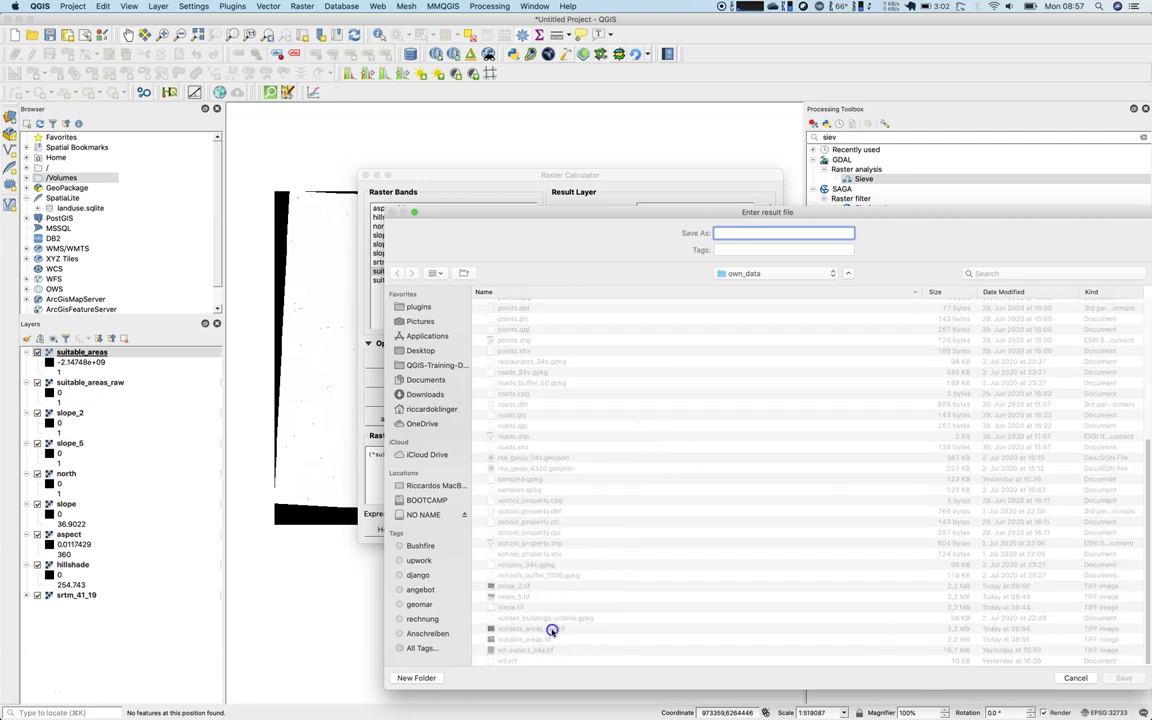
pyautogui.click(778, 232)
pyautogui.press('BackSpace')
pyautogui.press('BackSpace')
pyautogui.press('BackSpace')
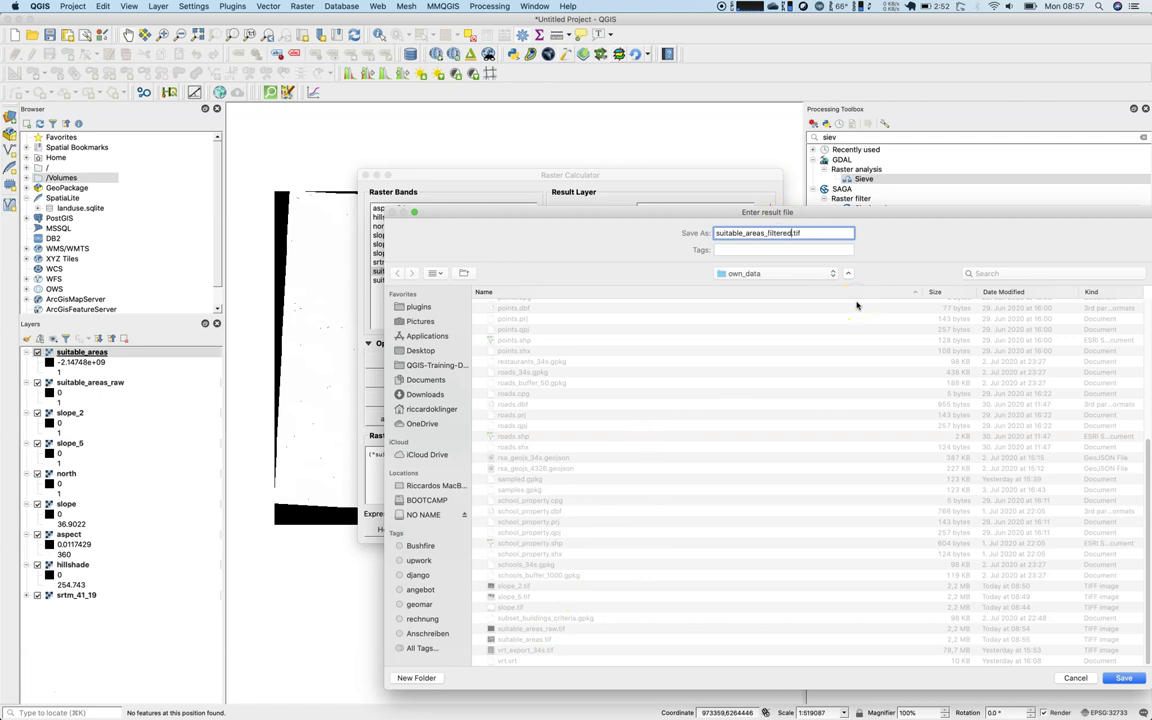
pyautogui.press('Return')
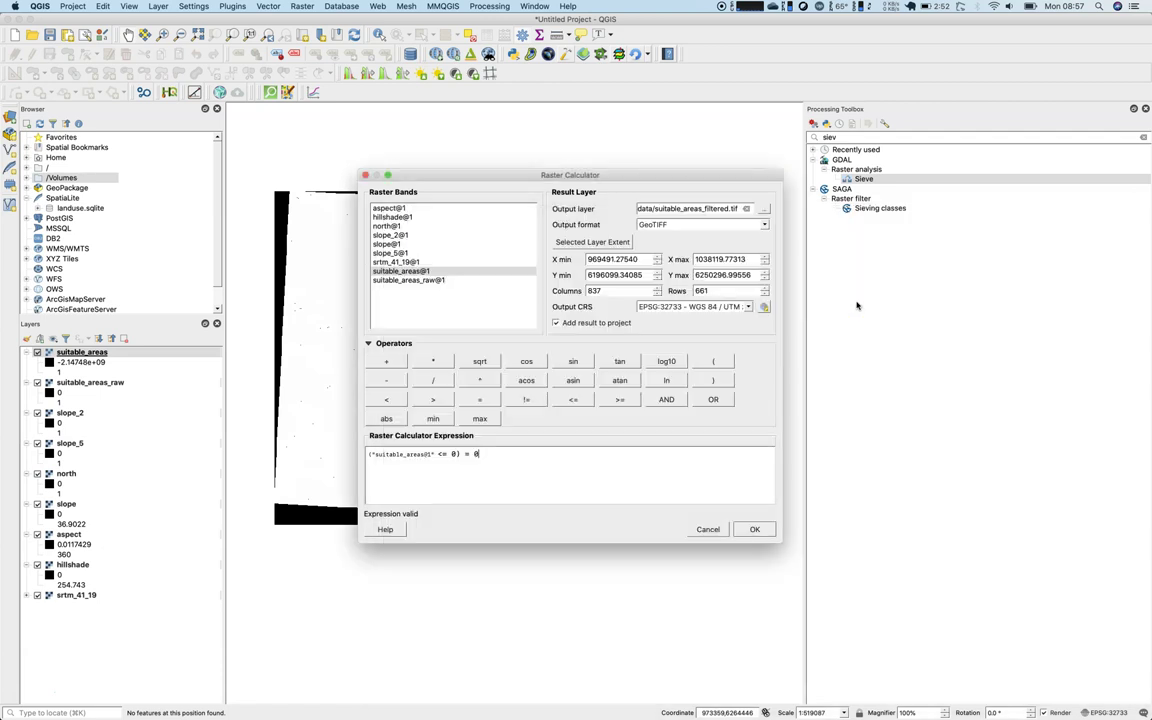
pyautogui.click(758, 530)
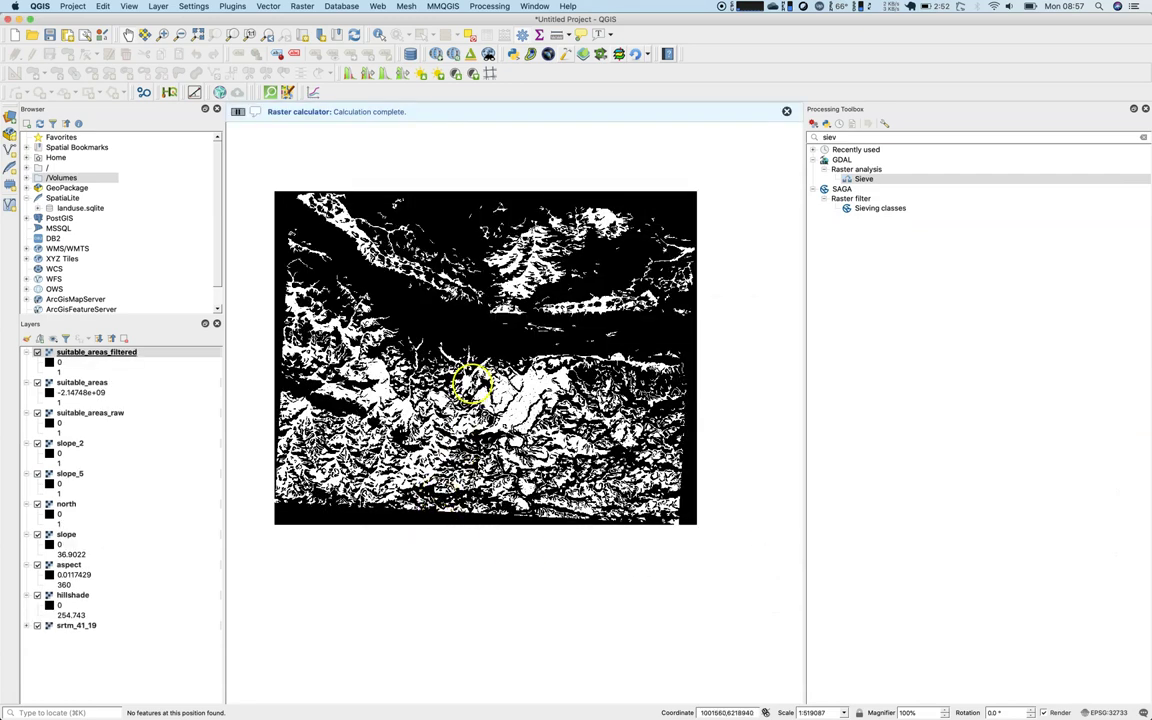
# Identify suitable_areas_filtered pixels: a light area returns Band 1 = 1, a dark area 0.
pyautogui.scroll(2, 472, 385)
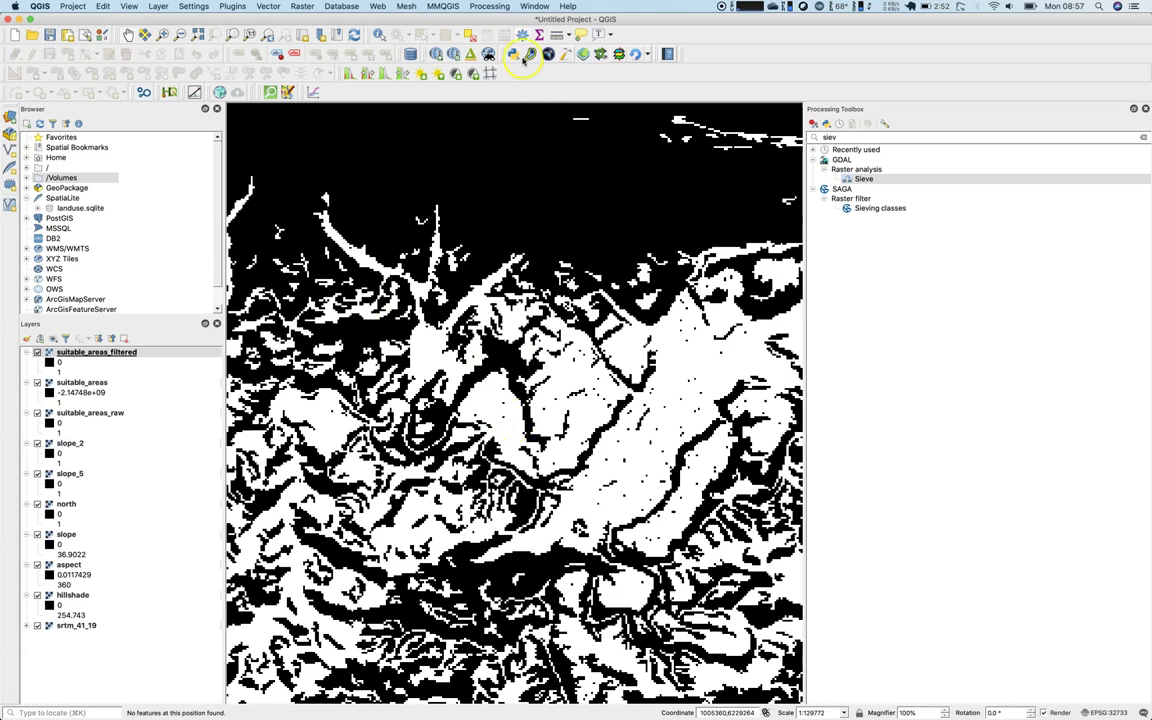
pyautogui.click(380, 35)
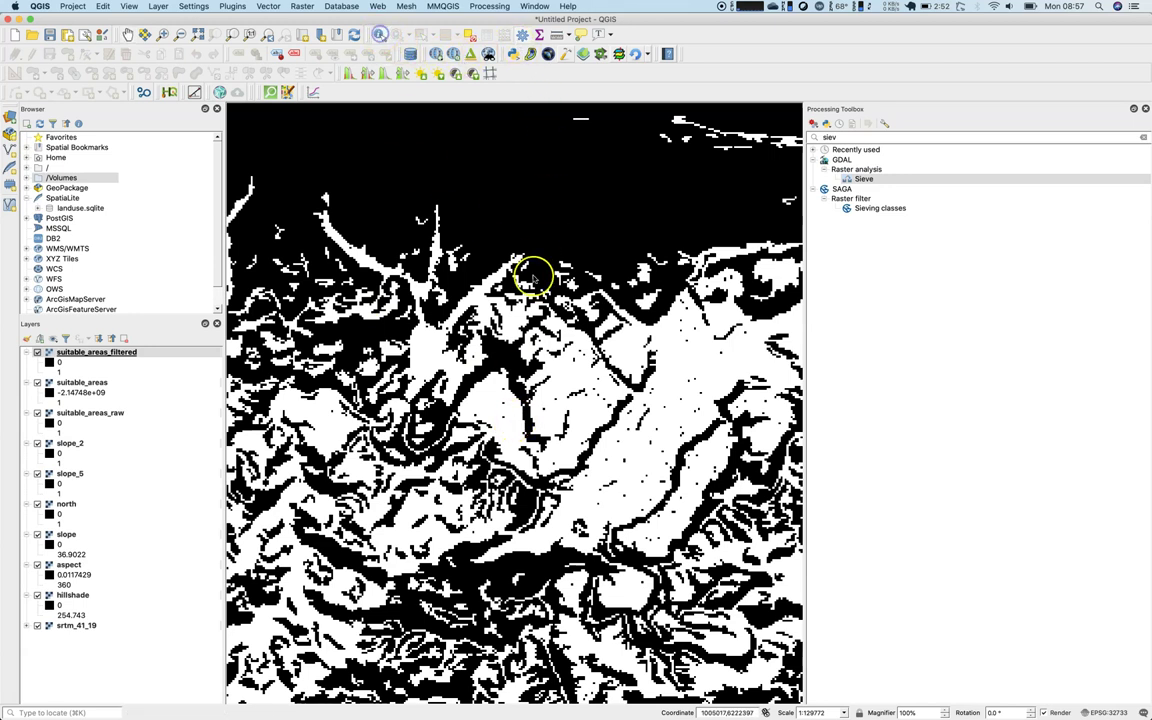
pyautogui.click(680, 356)
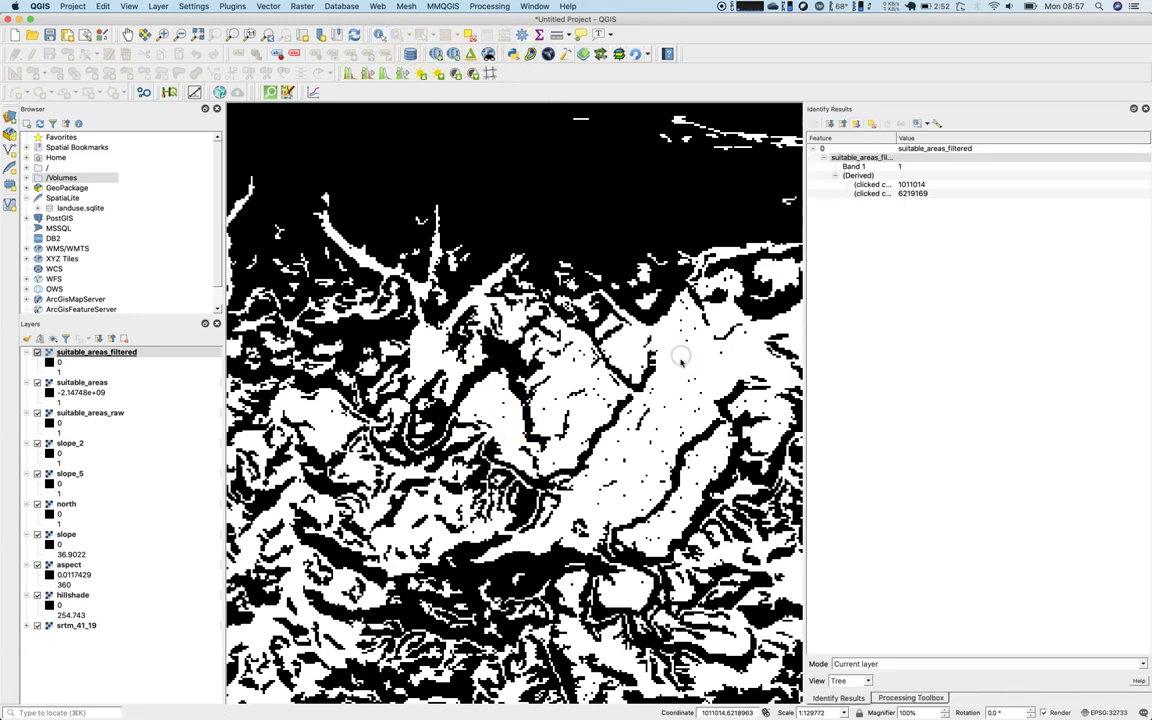
pyautogui.click(709, 221)
# Close Identify Results and open Reclassify by table via a 'reclas' Processing Toolbox search.
pyautogui.click(1145, 108)
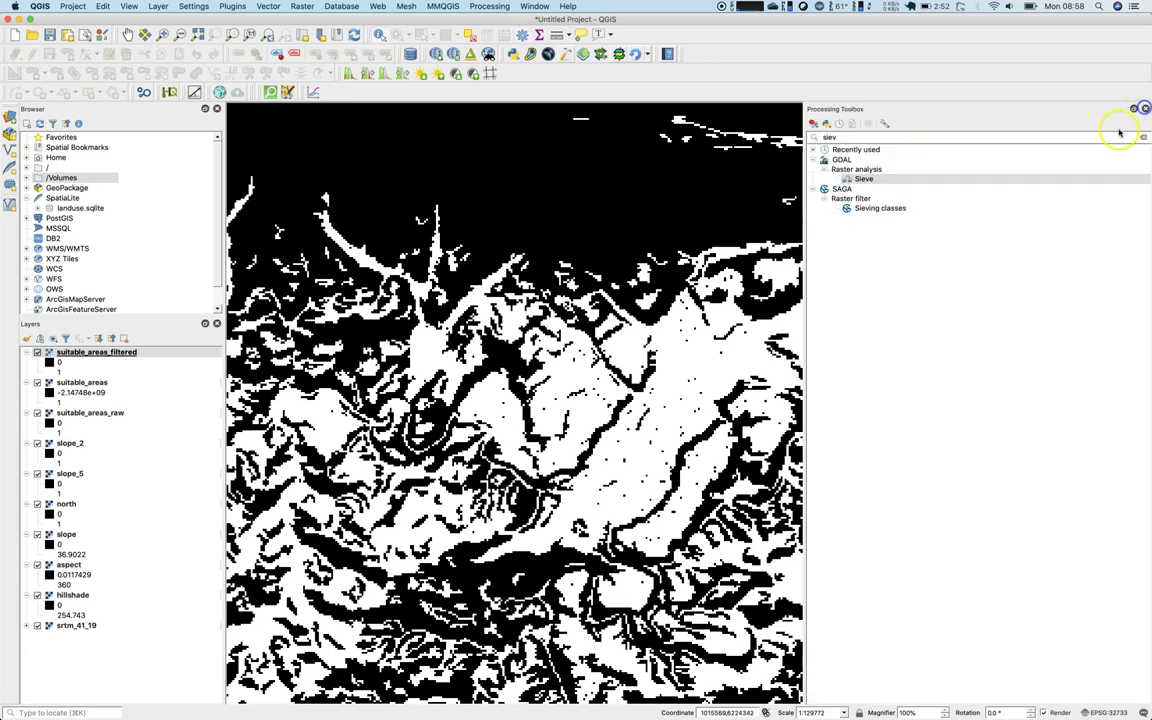
pyautogui.doubleClick(874, 135)
pyautogui.press('BackSpace')
pyautogui.write('r')
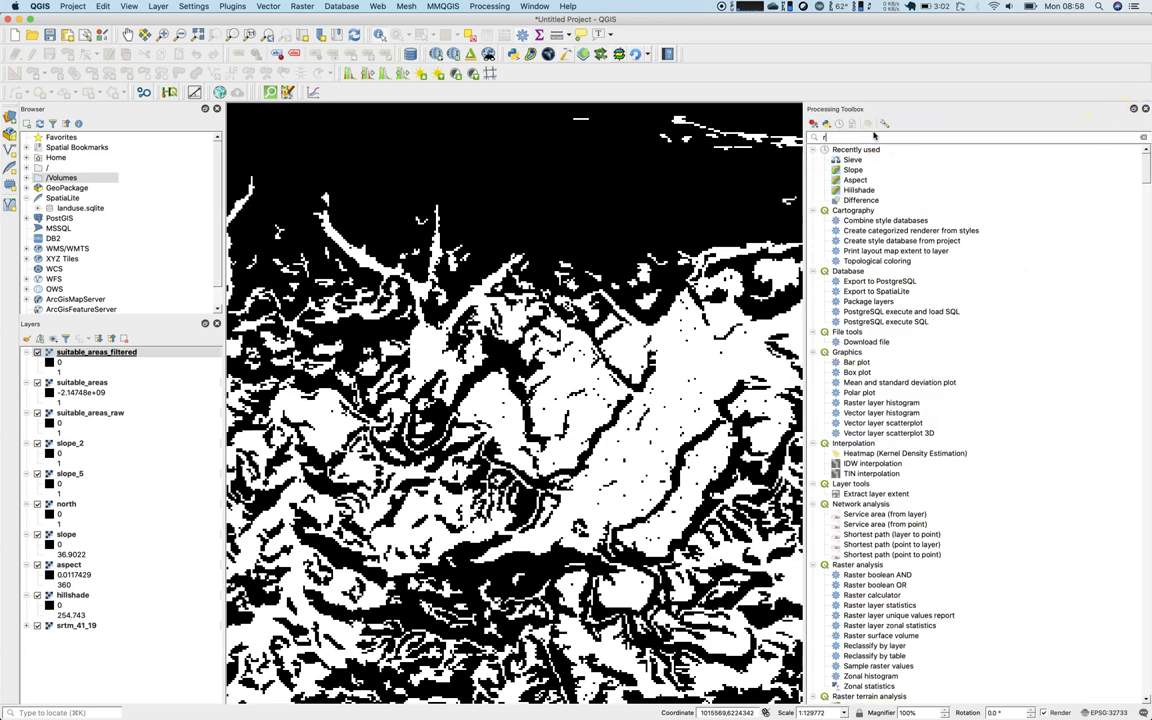
pyautogui.write('eclas')
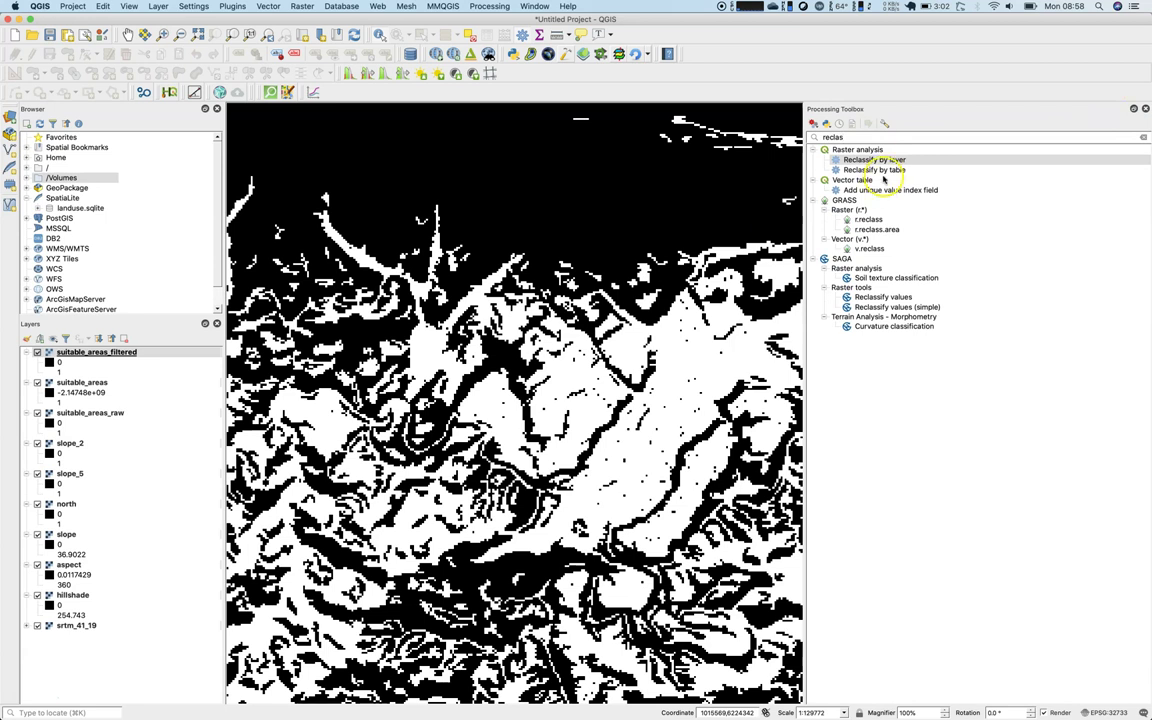
pyautogui.doubleClick(870, 169)
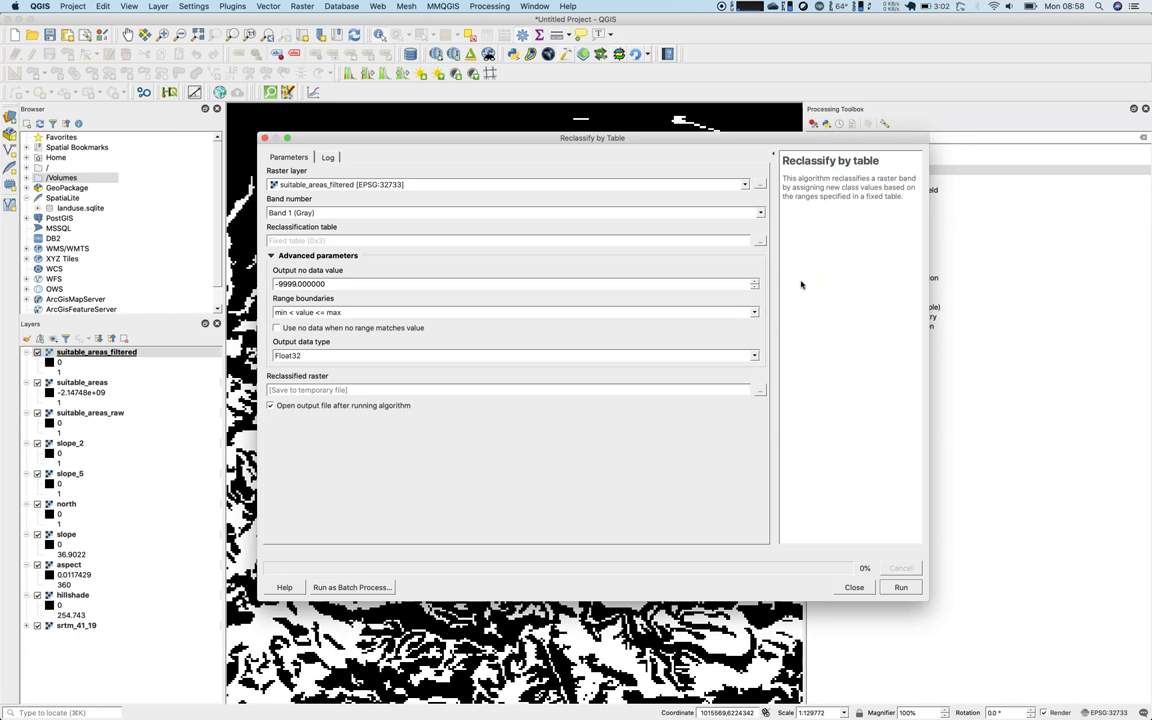
# Choose aspect as the raster layer to reclassify.
pyautogui.click(410, 184)
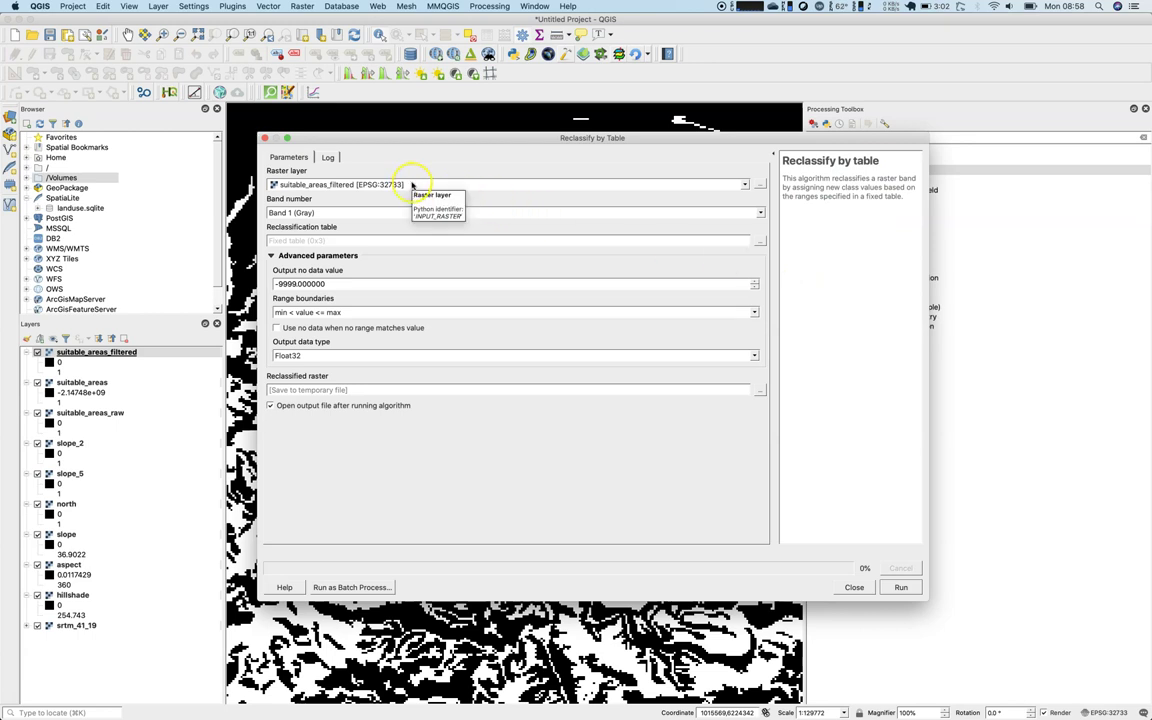
pyautogui.click(411, 185)
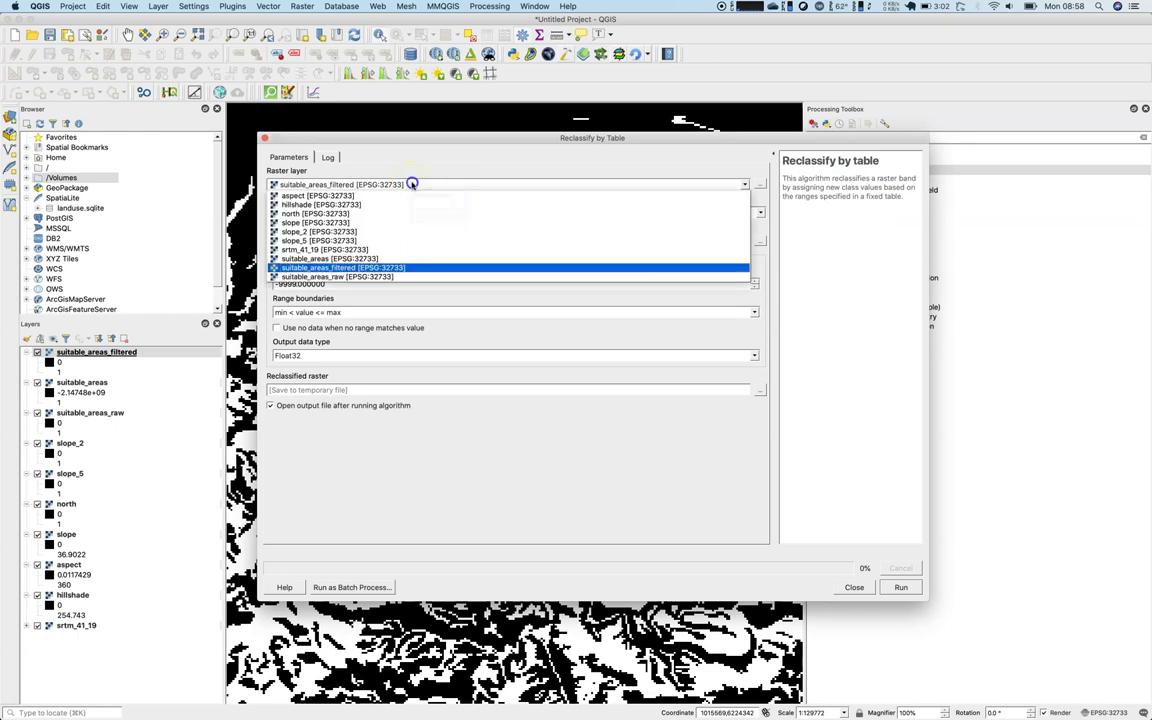
pyautogui.click(360, 196)
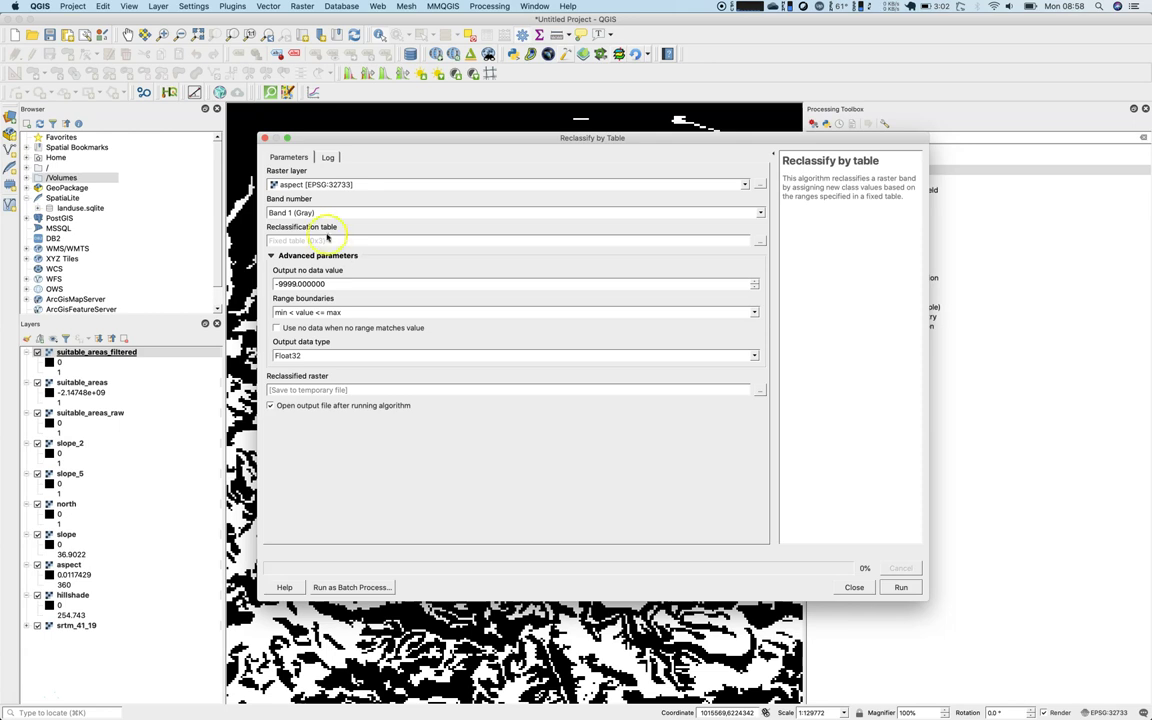
pyautogui.click(295, 212)
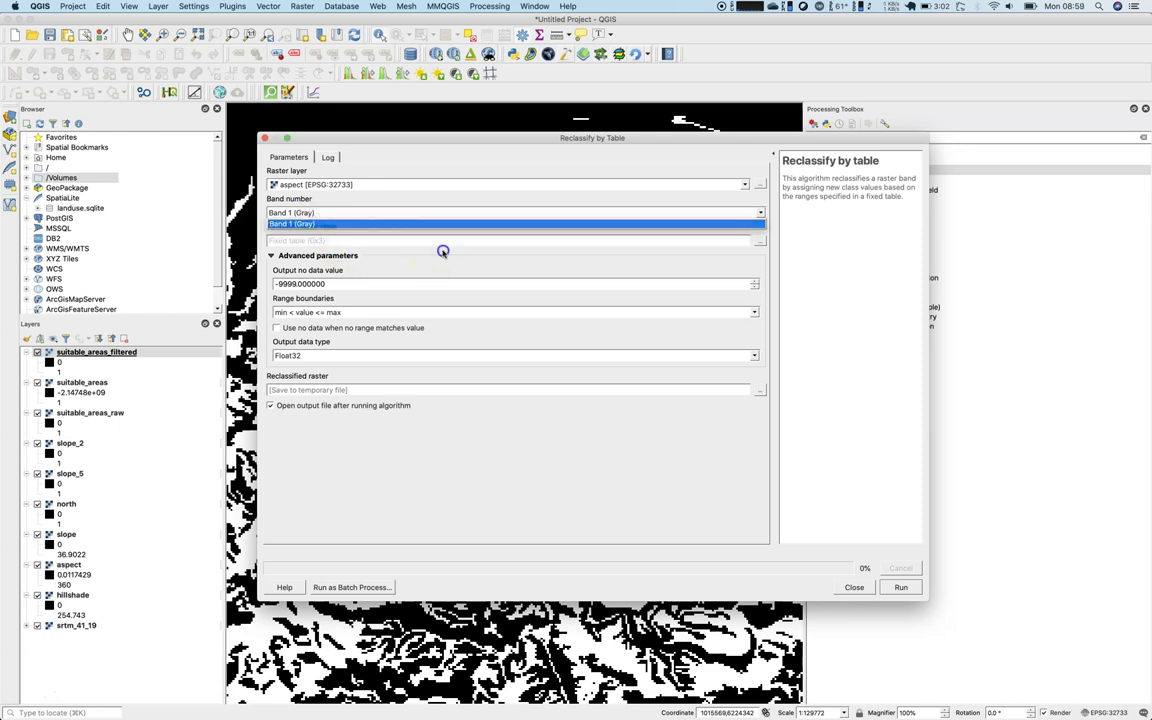
# Keep Band 1 and start a reclassification table with three empty rows.
pyautogui.click(470, 224)
pyautogui.click(760, 243)
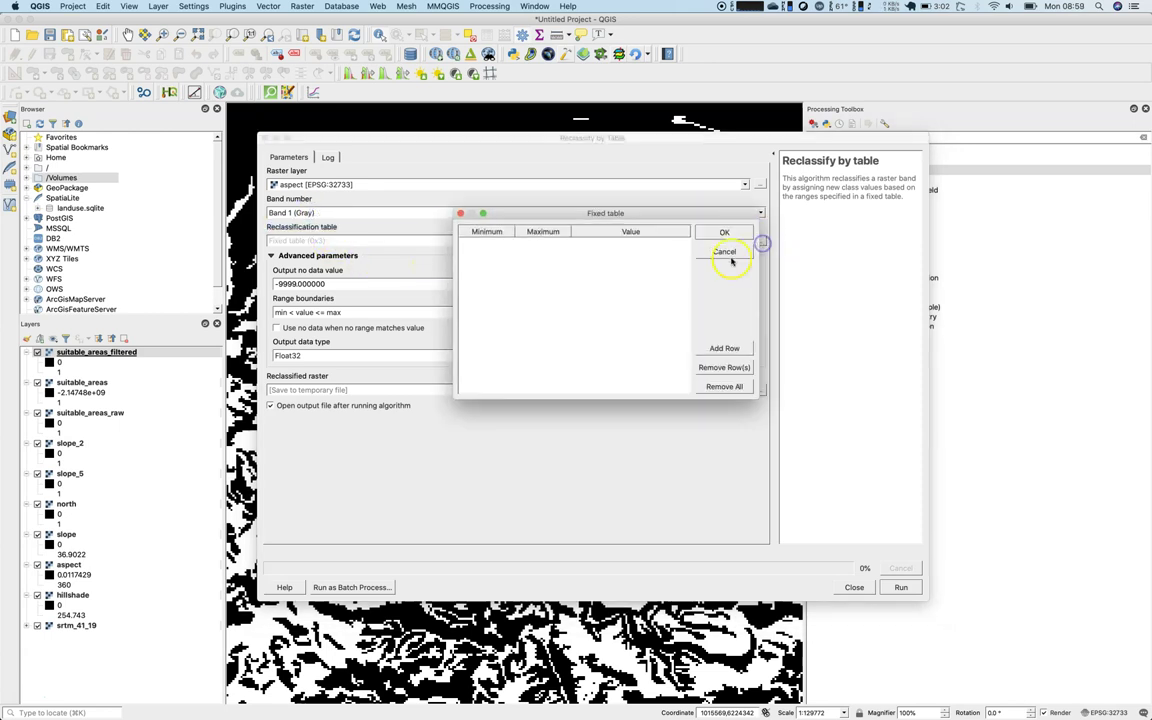
pyautogui.click(708, 347)
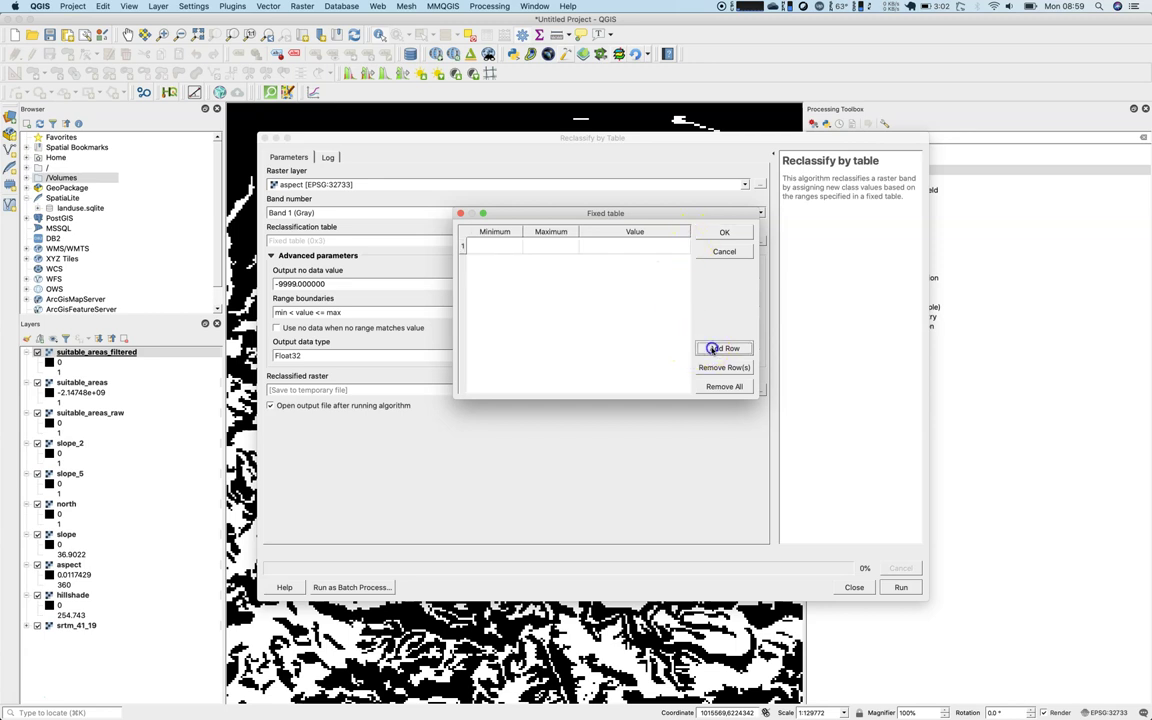
pyautogui.click(708, 347)
pyautogui.click(708, 347)
pyautogui.click(708, 347)
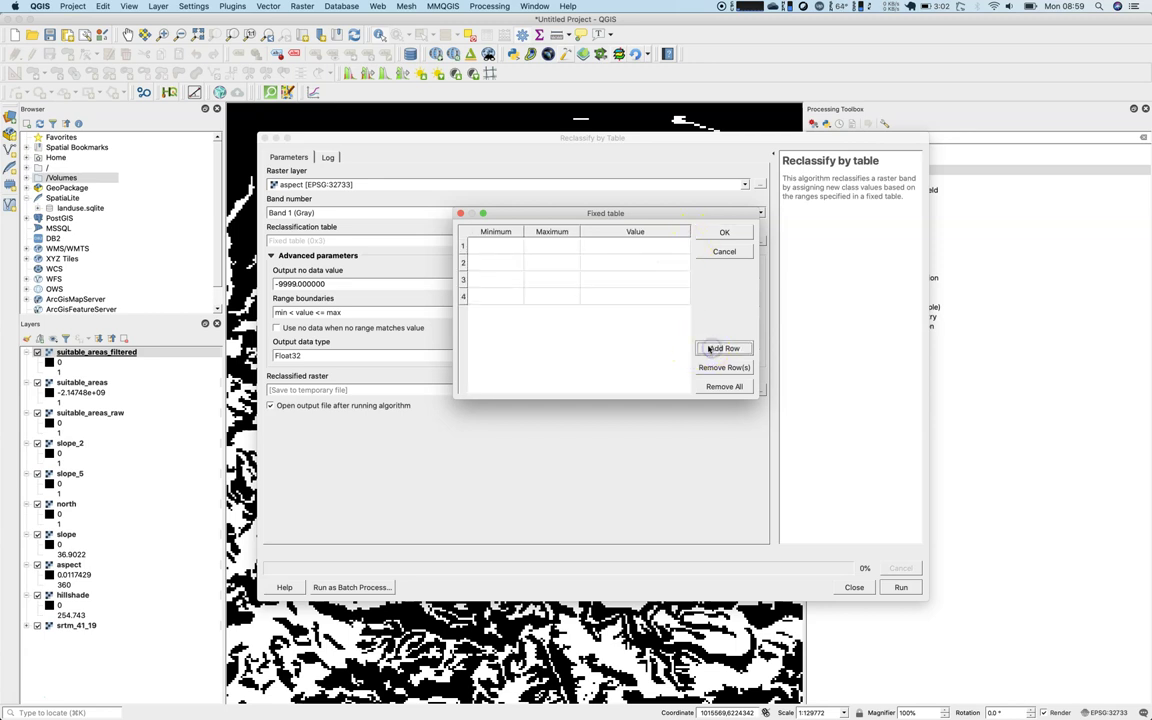
# Enter the first two rows: 0–45 → 1 and 315–360 → 1.
pyautogui.click(496, 245)
pyautogui.write('0')
pyautogui.press('Tab')
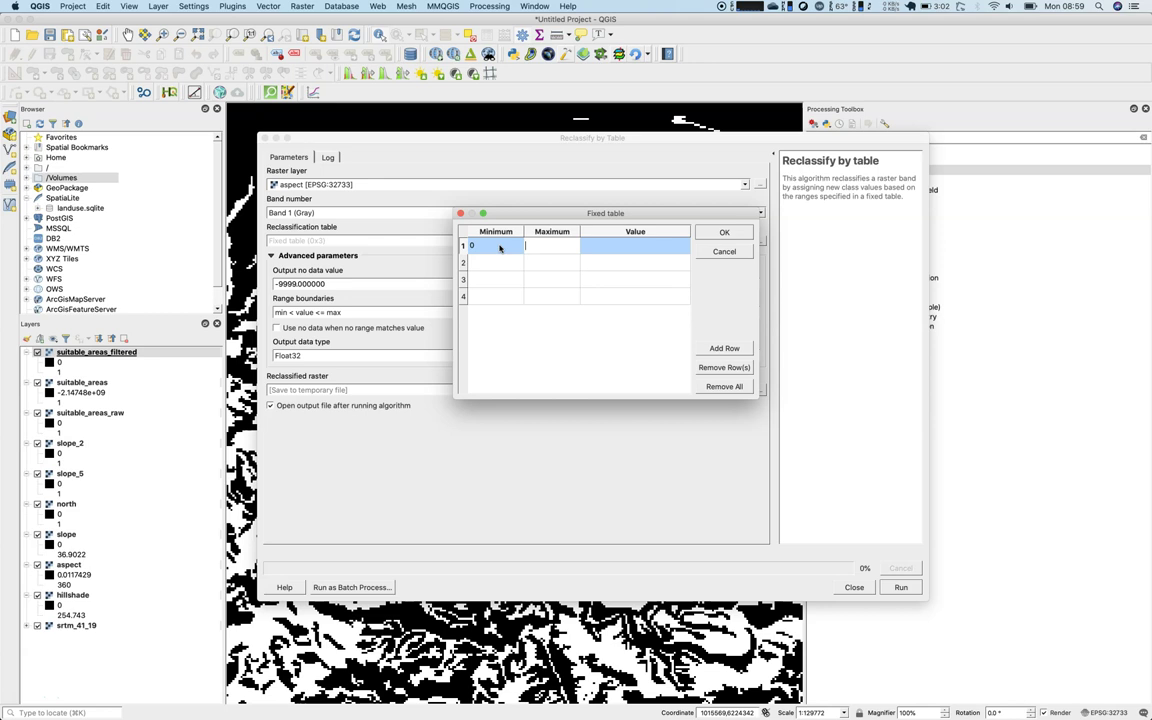
pyautogui.press('Tab')
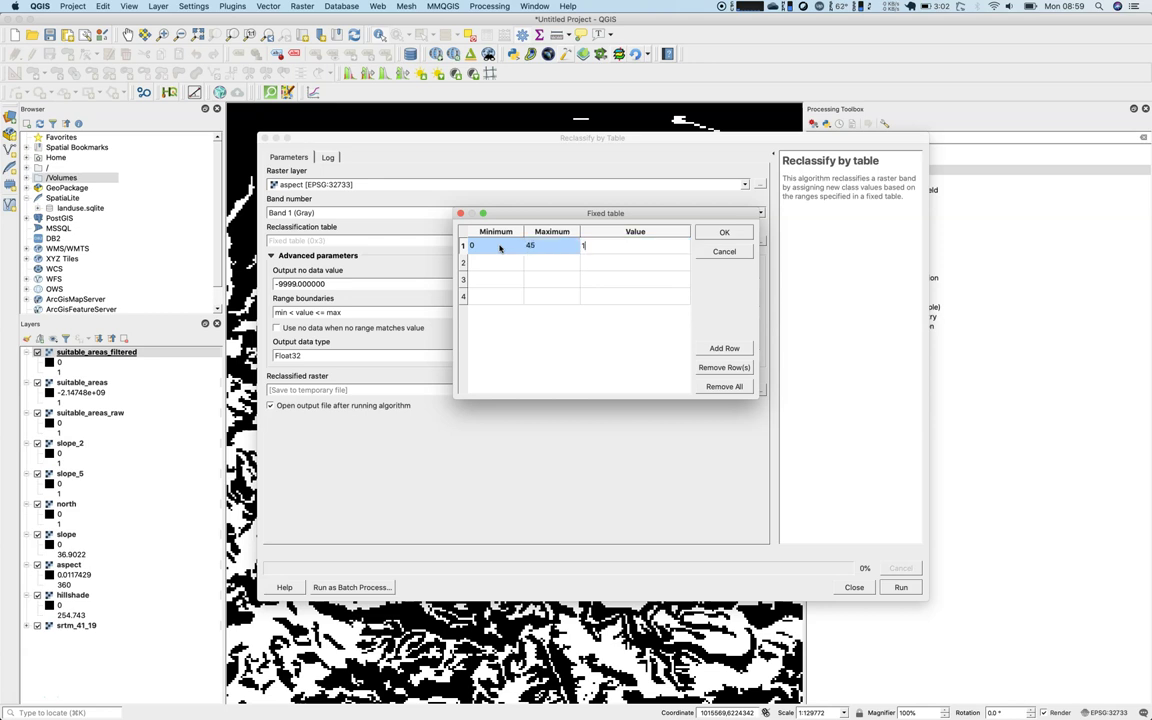
pyautogui.press('Tab')
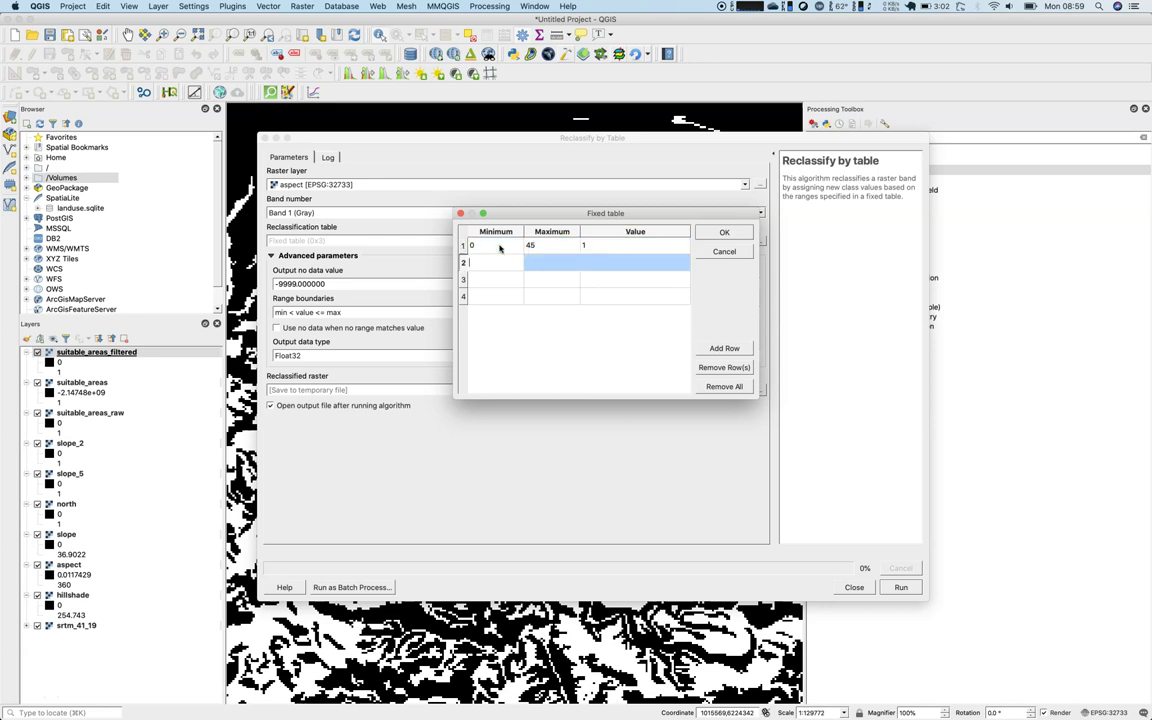
pyautogui.write('315')
pyautogui.press('Tab')
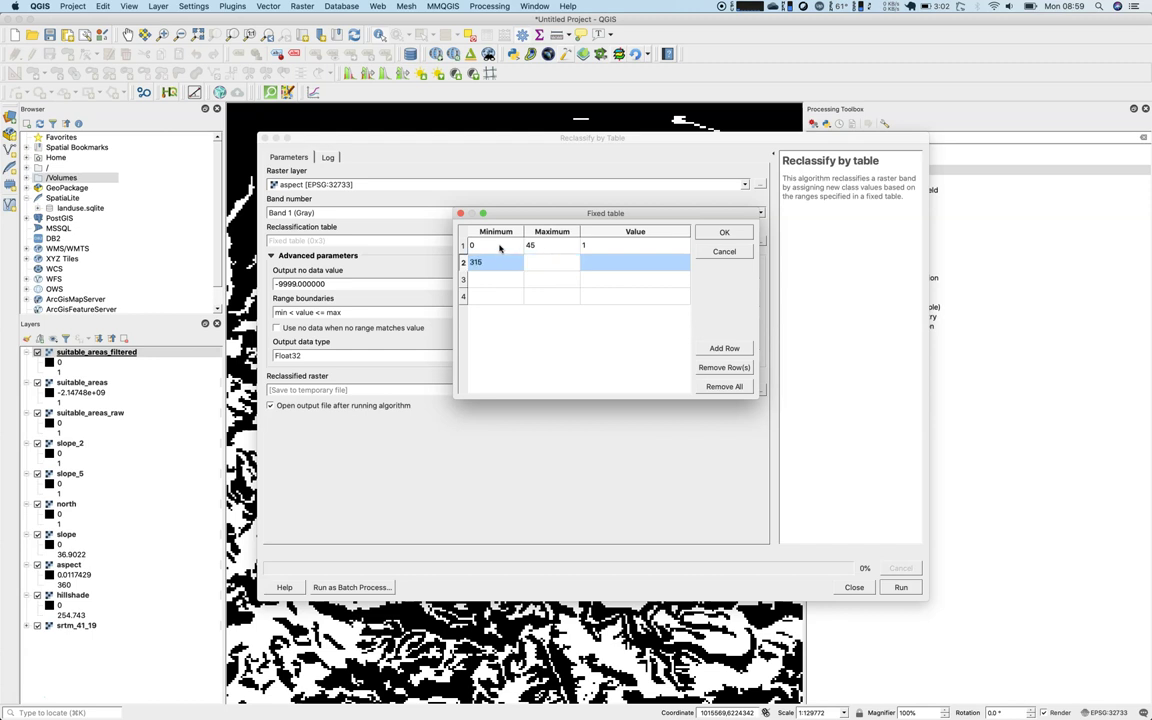
pyautogui.write('360')
pyautogui.press('Tab')
pyautogui.write('1')
pyautogui.press('Tab')
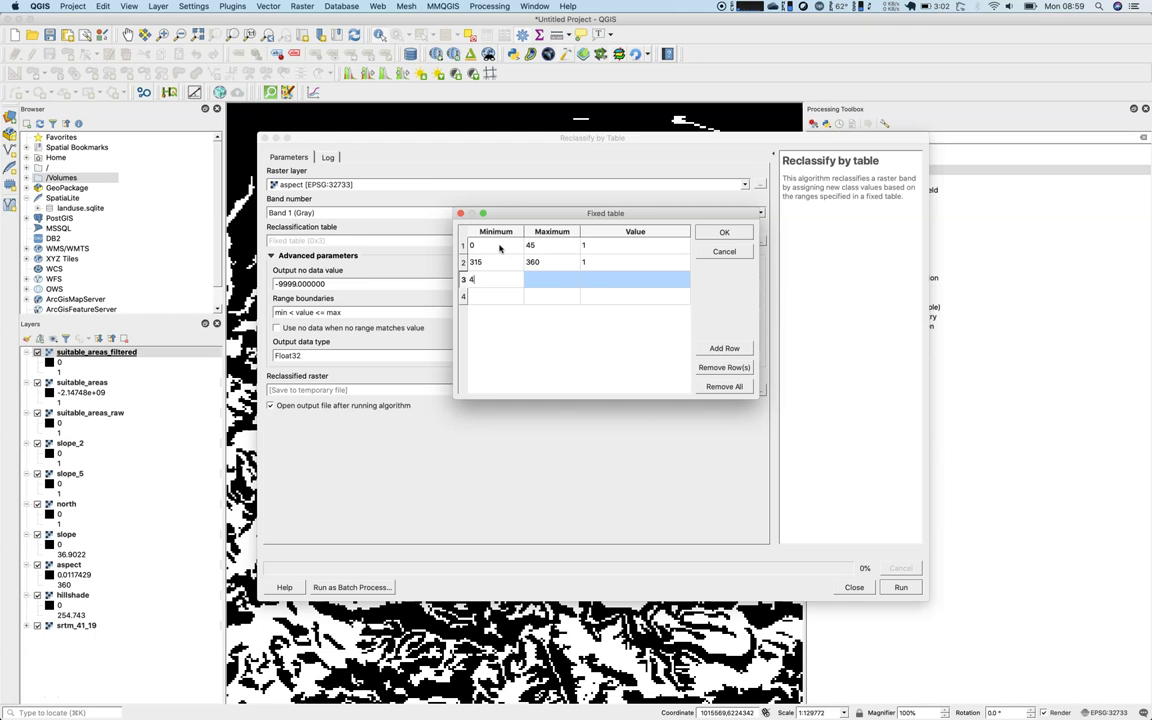
# Enter rows 45–135 → 2 and 135–225 → 3, correcting the 225 maximum.
pyautogui.press('Tab')
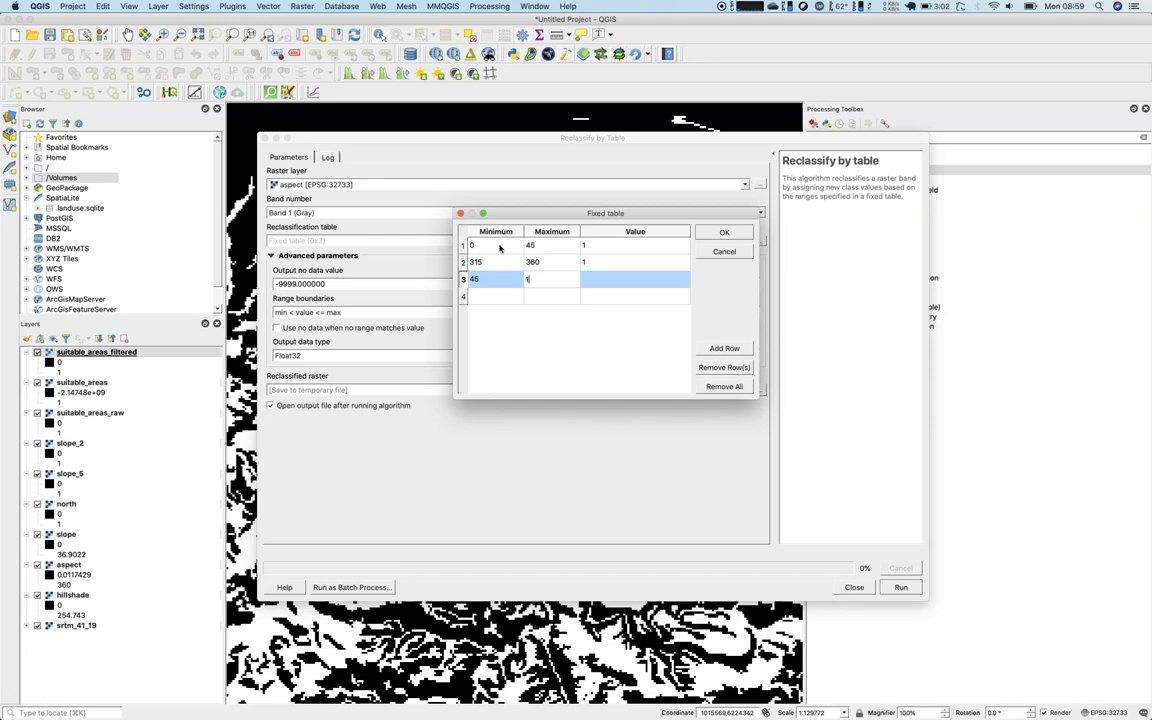
pyautogui.press('Tab')
pyautogui.write('2')
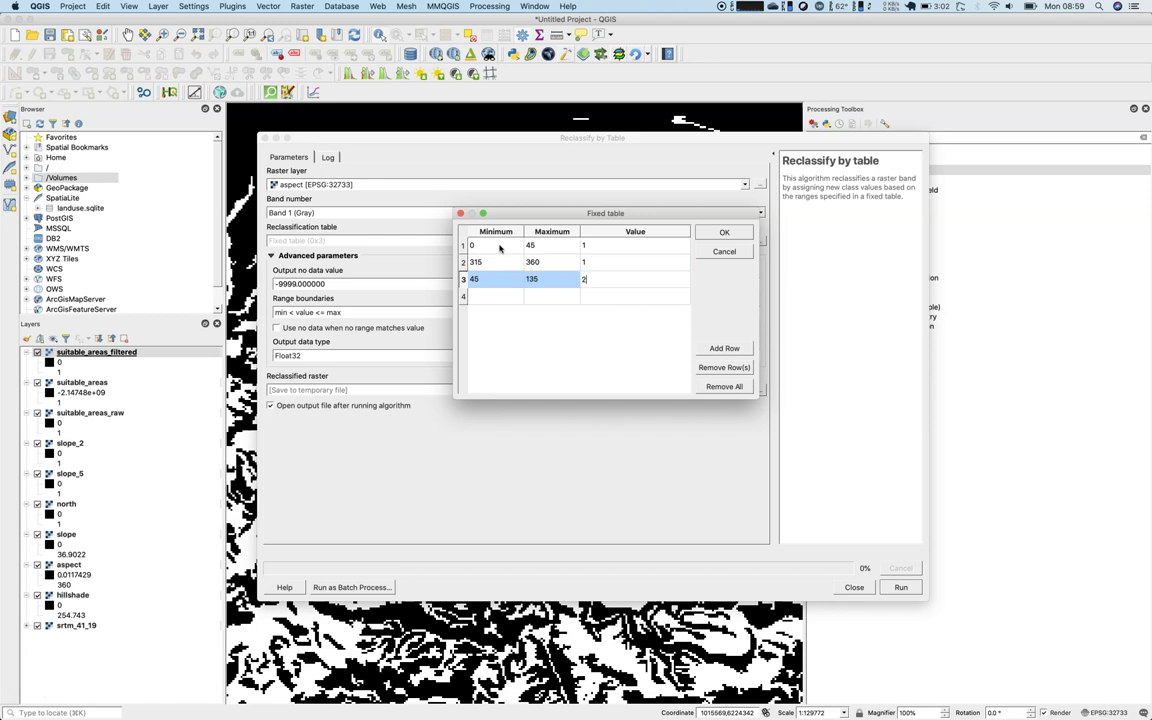
pyautogui.click(477, 298)
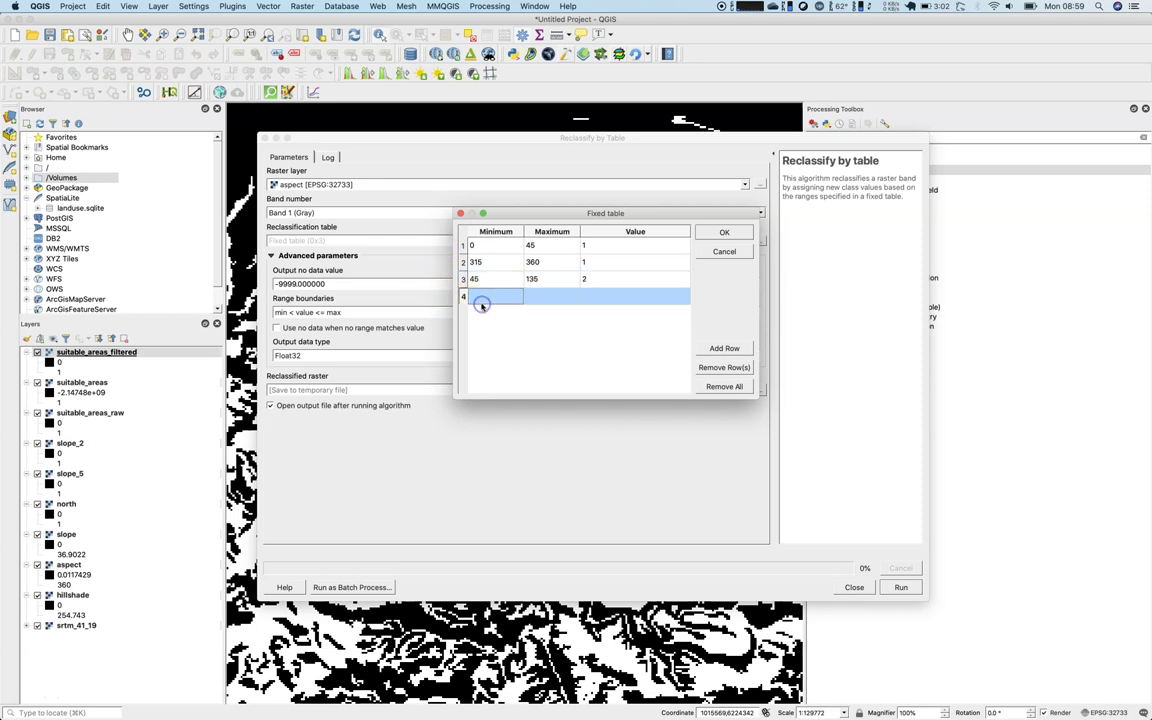
pyautogui.write('135')
pyautogui.press('Tab')
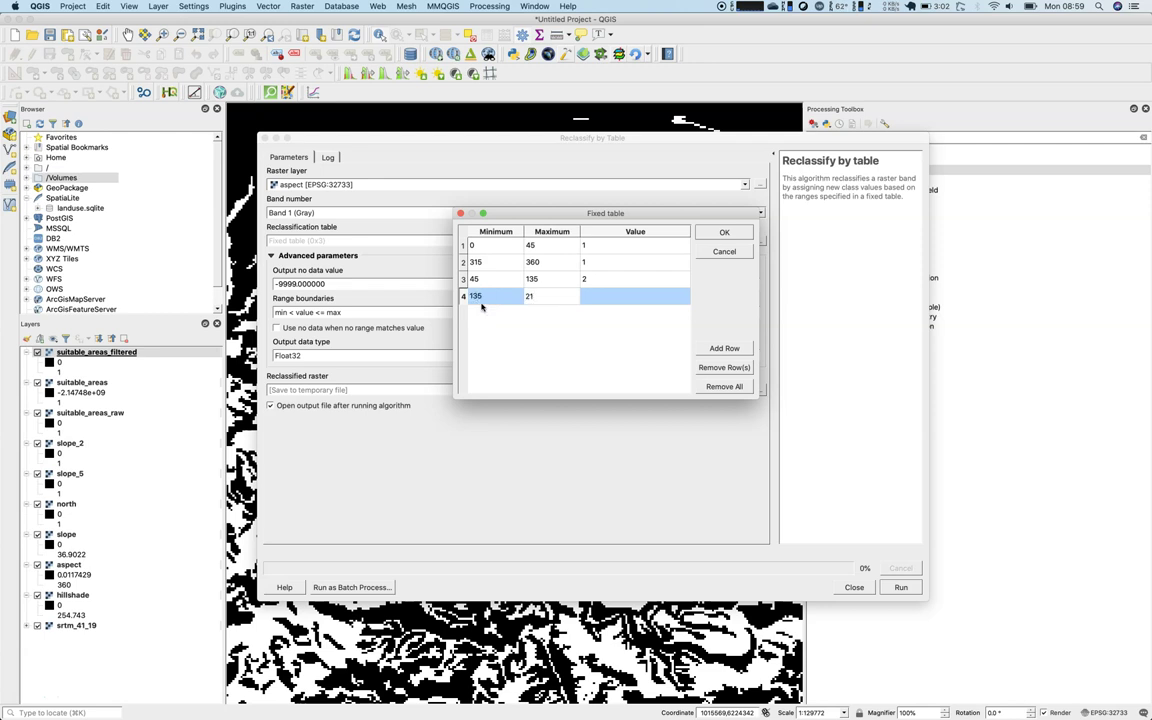
pyautogui.press('Tab')
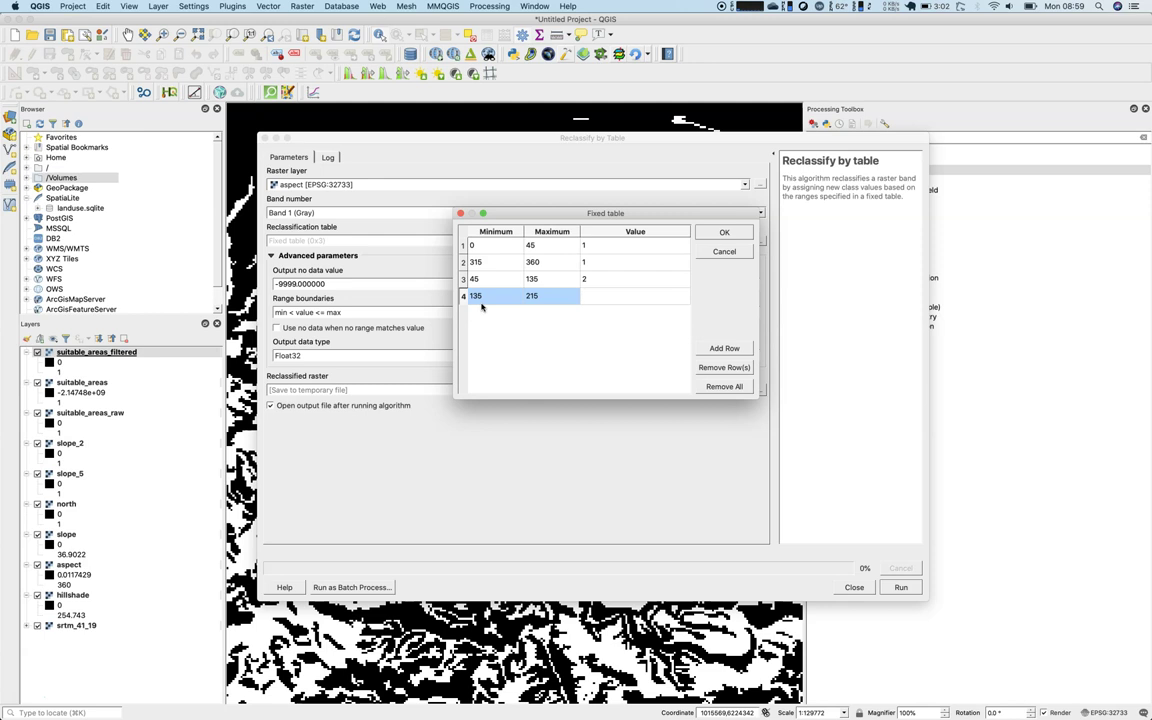
pyautogui.write('3')
pyautogui.click(733, 235)
pyautogui.click(532, 298)
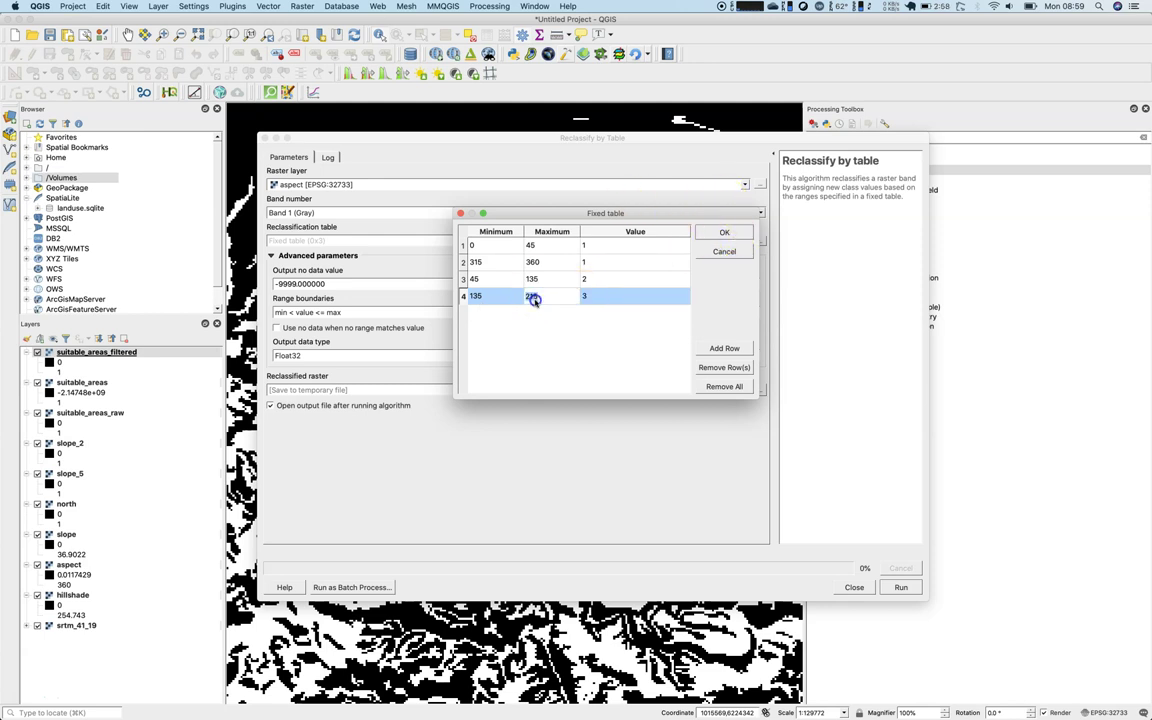
pyautogui.write('224')
# Add a fifth row mapping 225–315 to 4.
pyautogui.click(724, 348)
pyautogui.doubleClick(503, 316)
pyautogui.write('225')
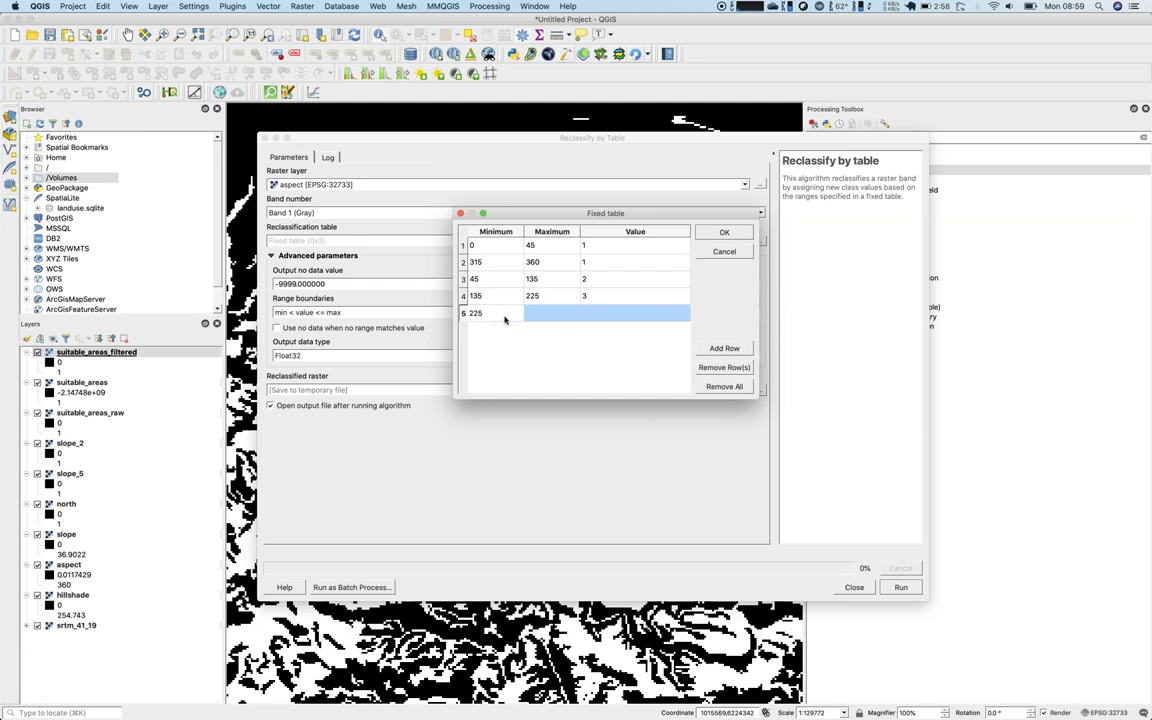
pyautogui.press('Tab')
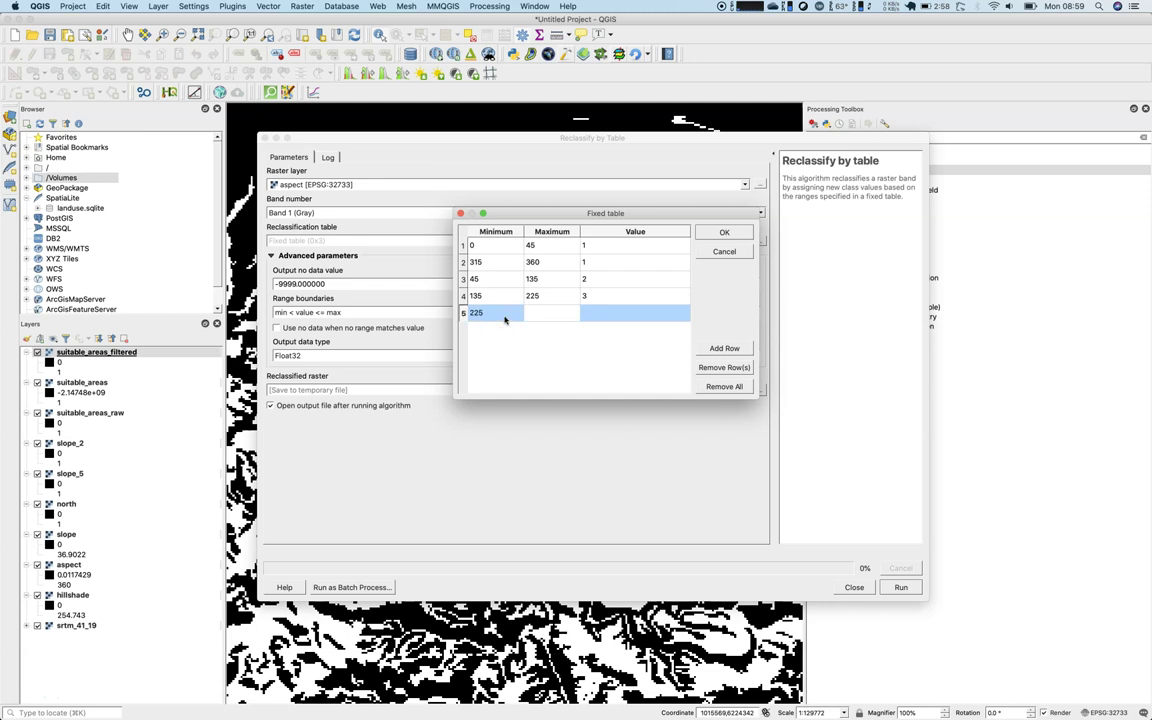
pyautogui.write('315')
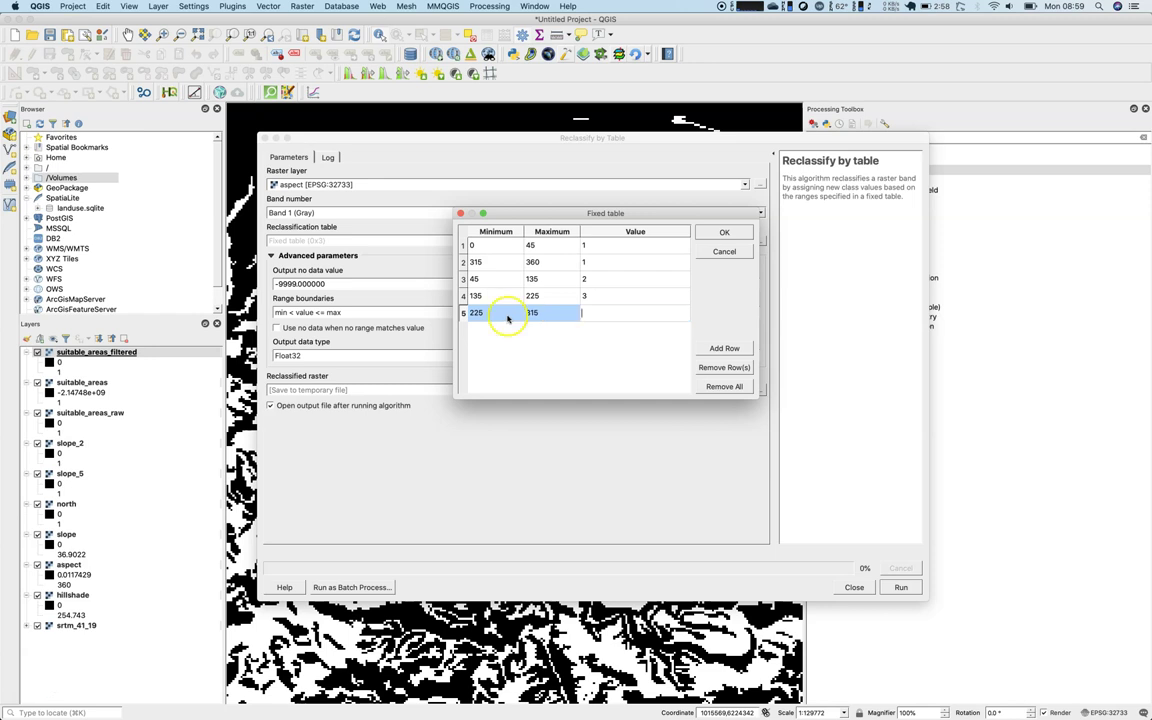
pyautogui.press('Tab')
pyautogui.write('4')
pyautogui.click(724, 348)
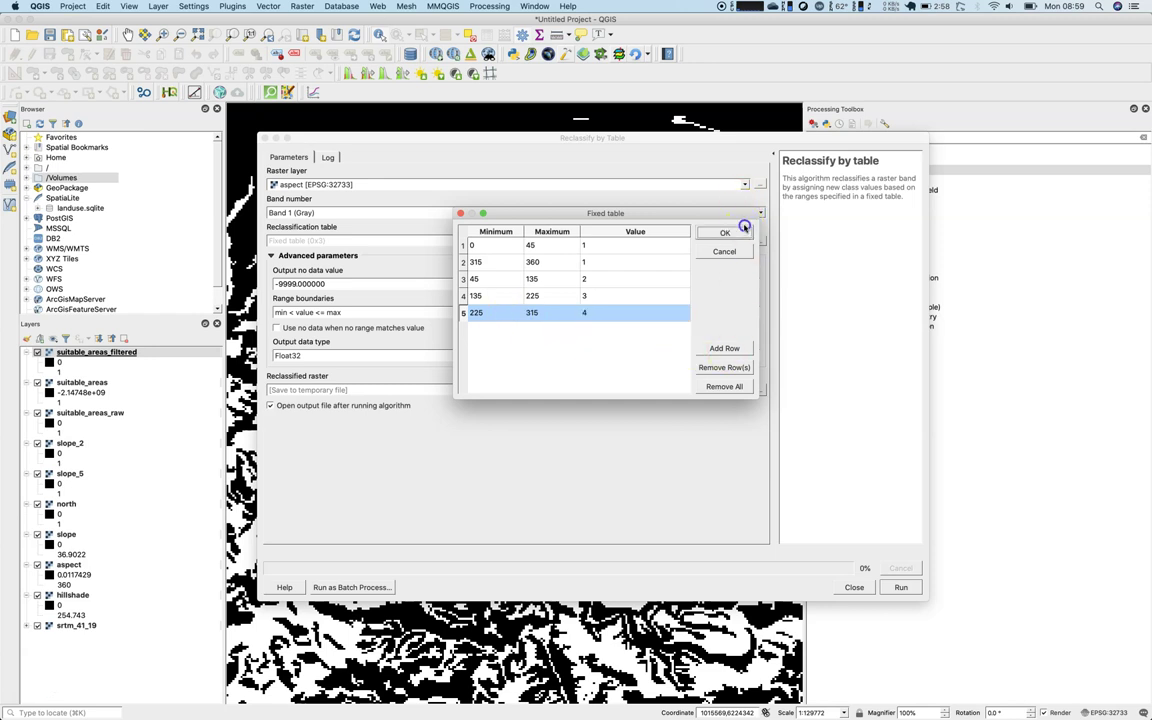
# Accept the five-row table and keep the min < value <= max range rule.
pyautogui.click(740, 231)
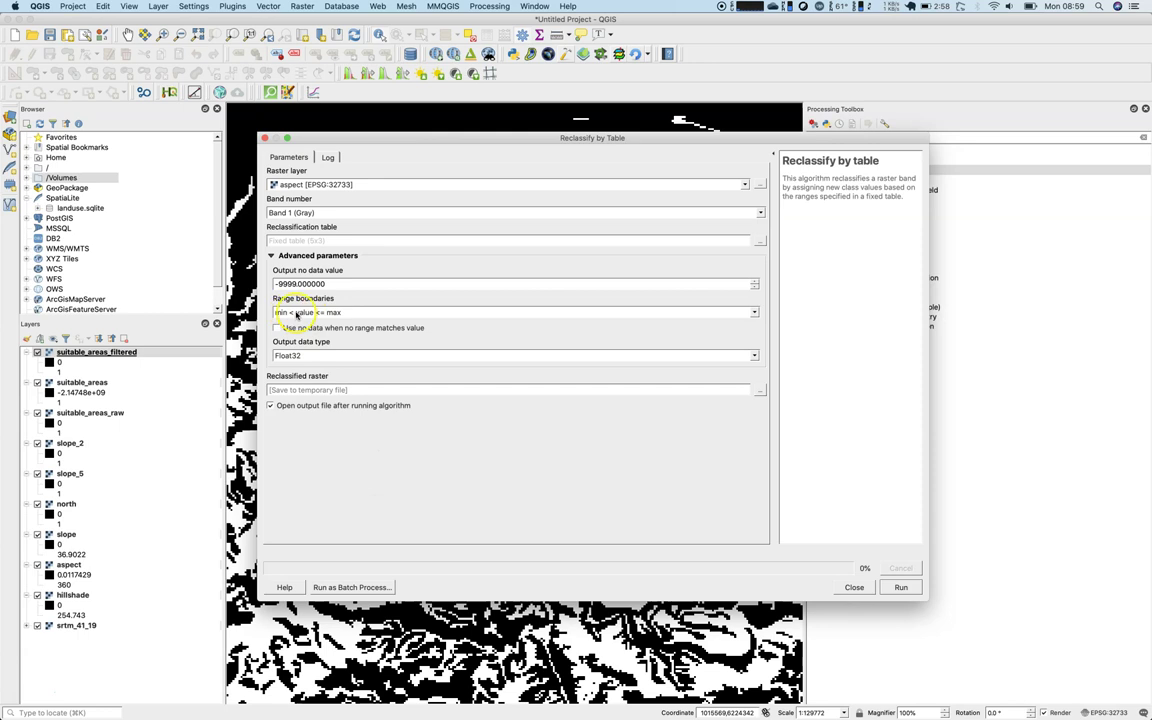
pyautogui.click(296, 314)
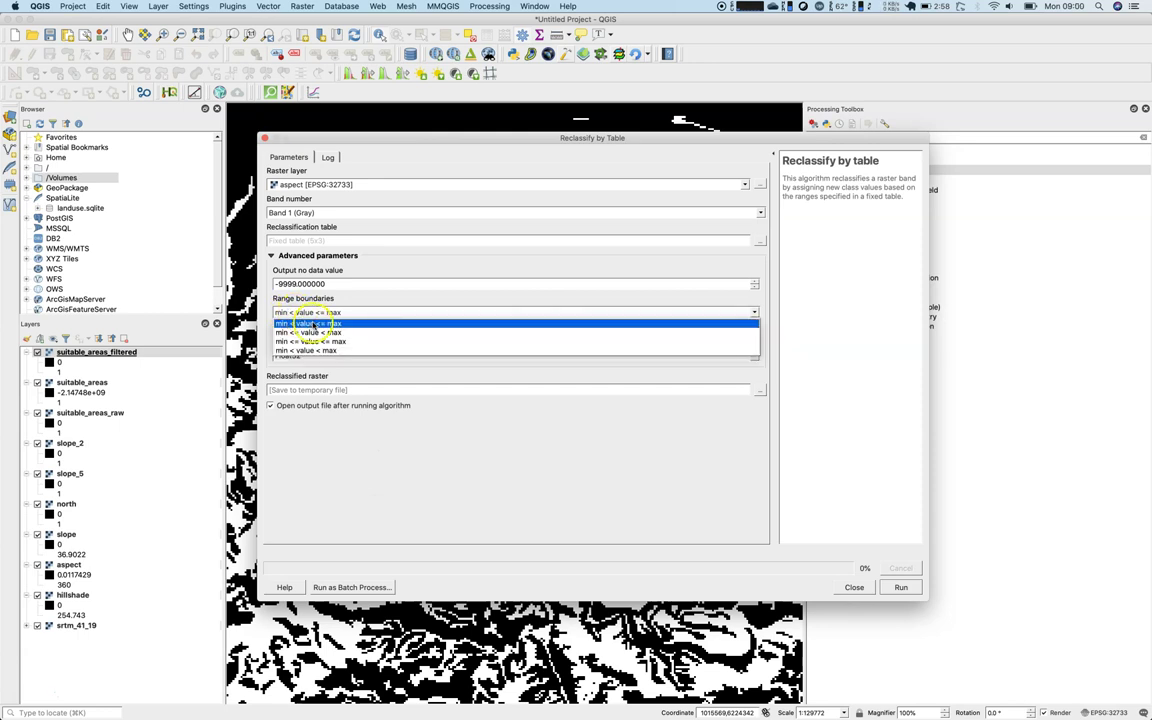
pyautogui.click(345, 312)
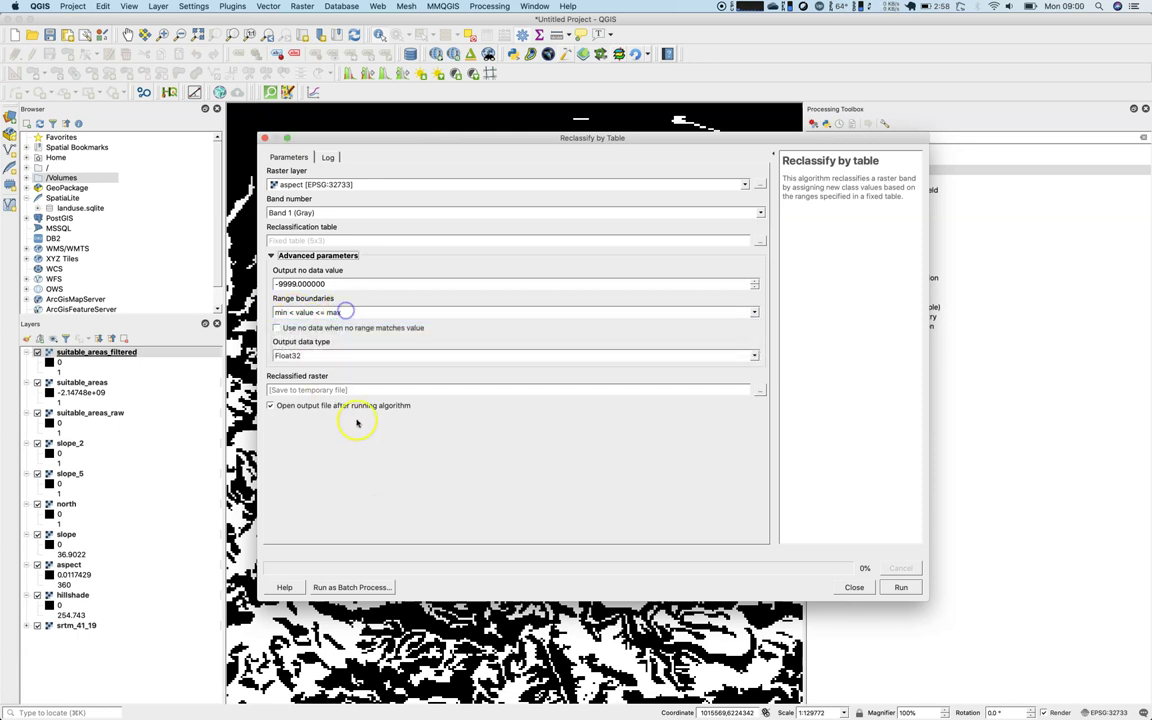
# Change the output data type from Float32 to UInt16.
pyautogui.click(303, 355)
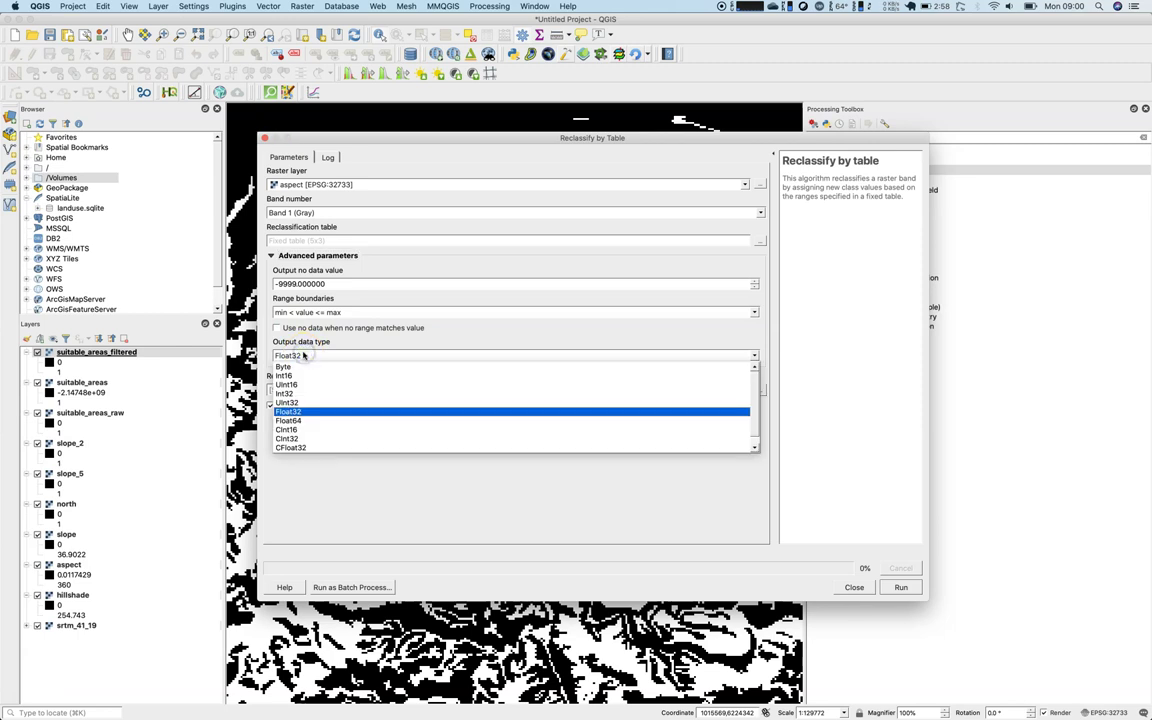
pyautogui.click(303, 355)
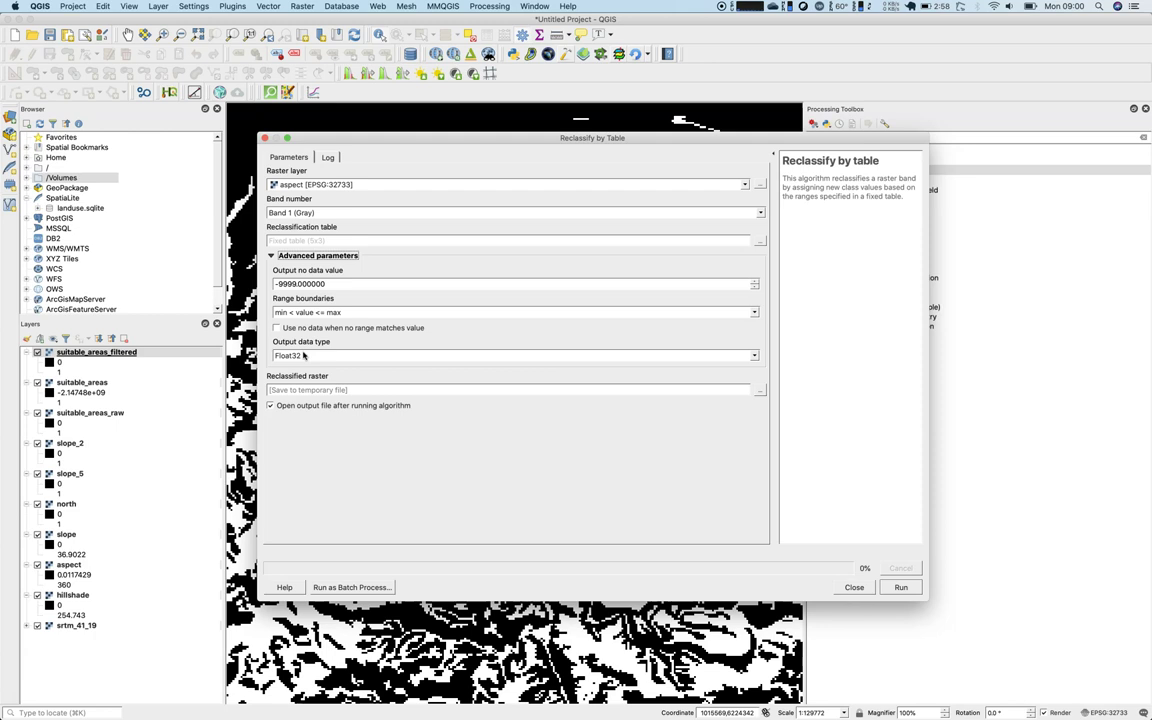
pyautogui.click(303, 355)
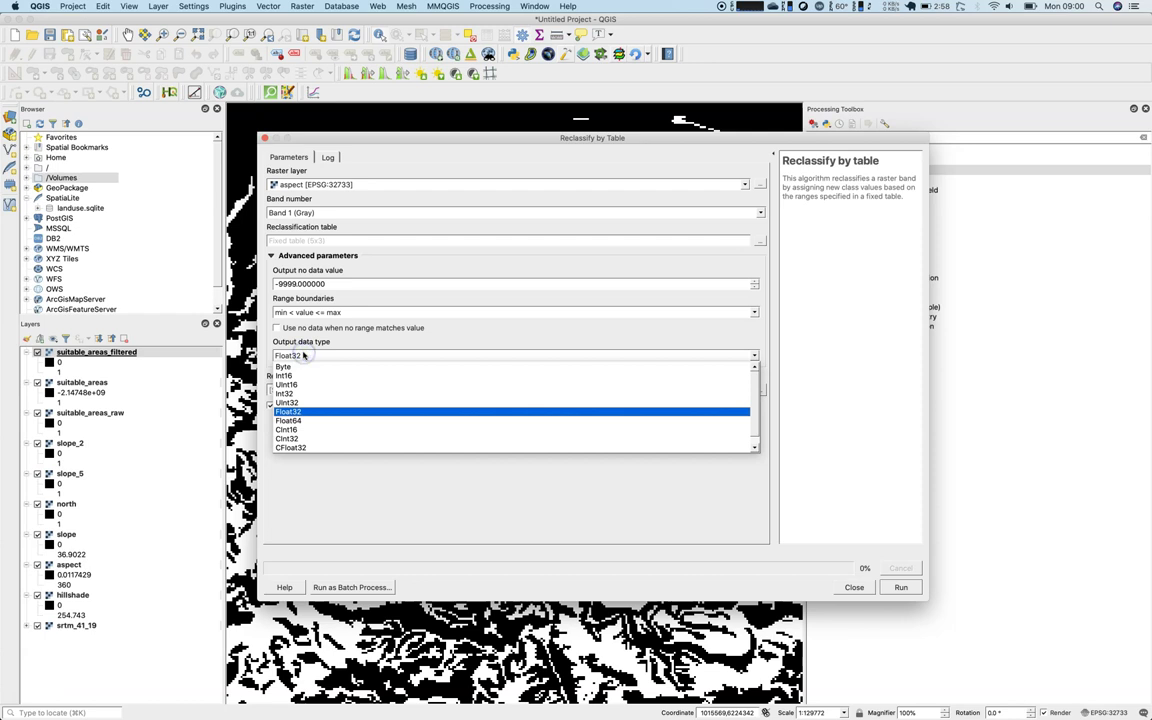
pyautogui.scroll(-1, 310, 380)
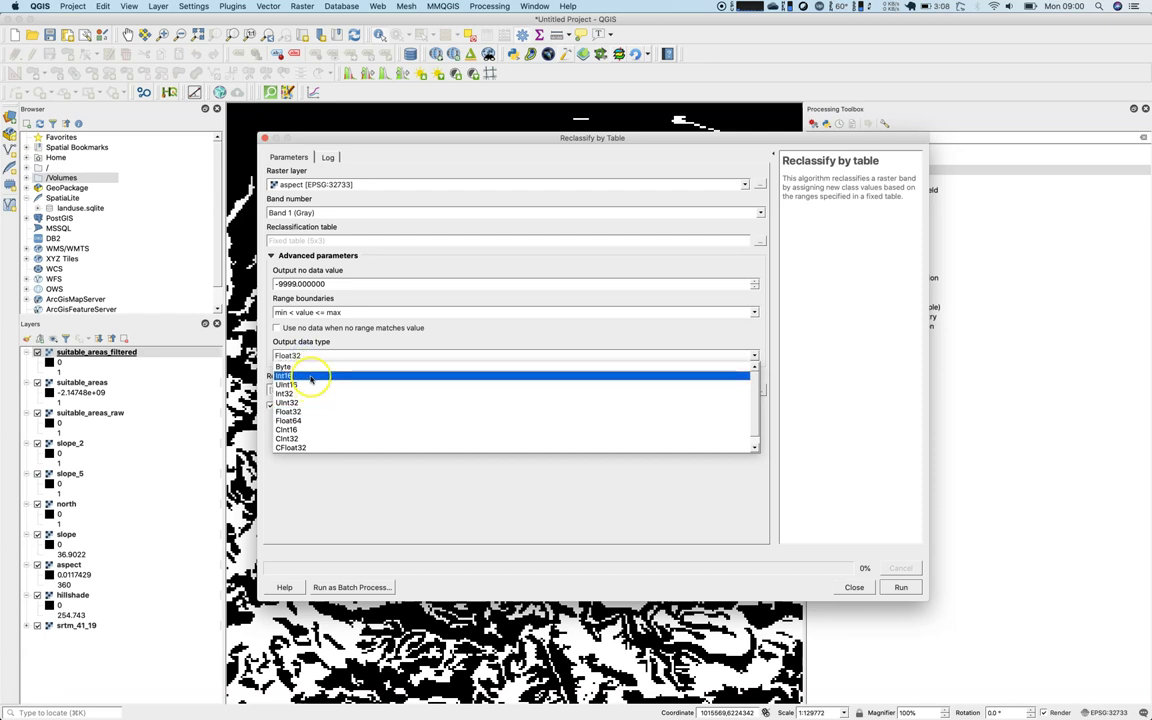
pyautogui.scroll(1, 310, 379)
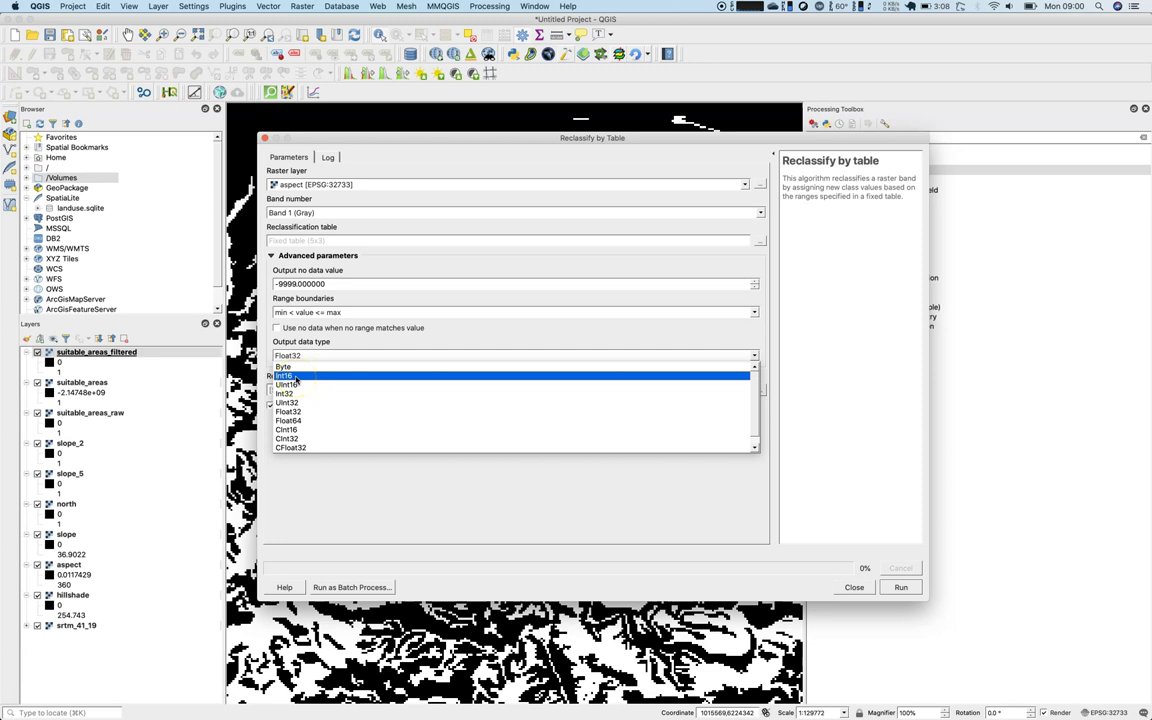
pyautogui.click(295, 377)
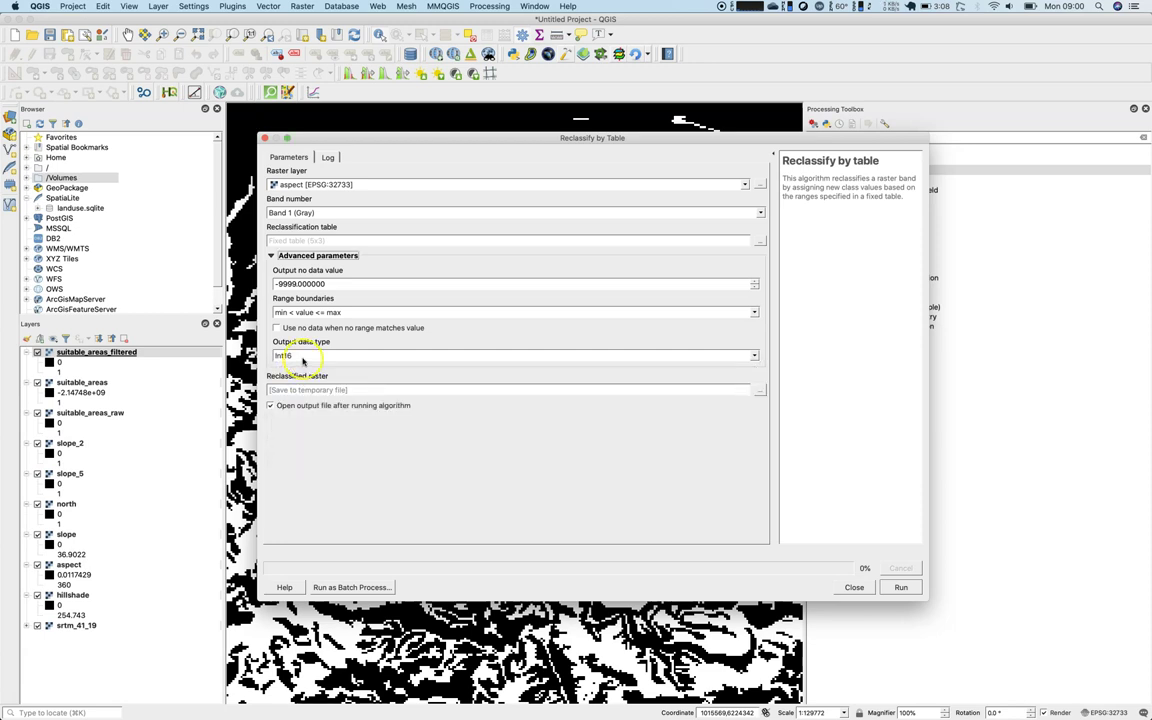
pyautogui.click(297, 355)
pyautogui.click(302, 385)
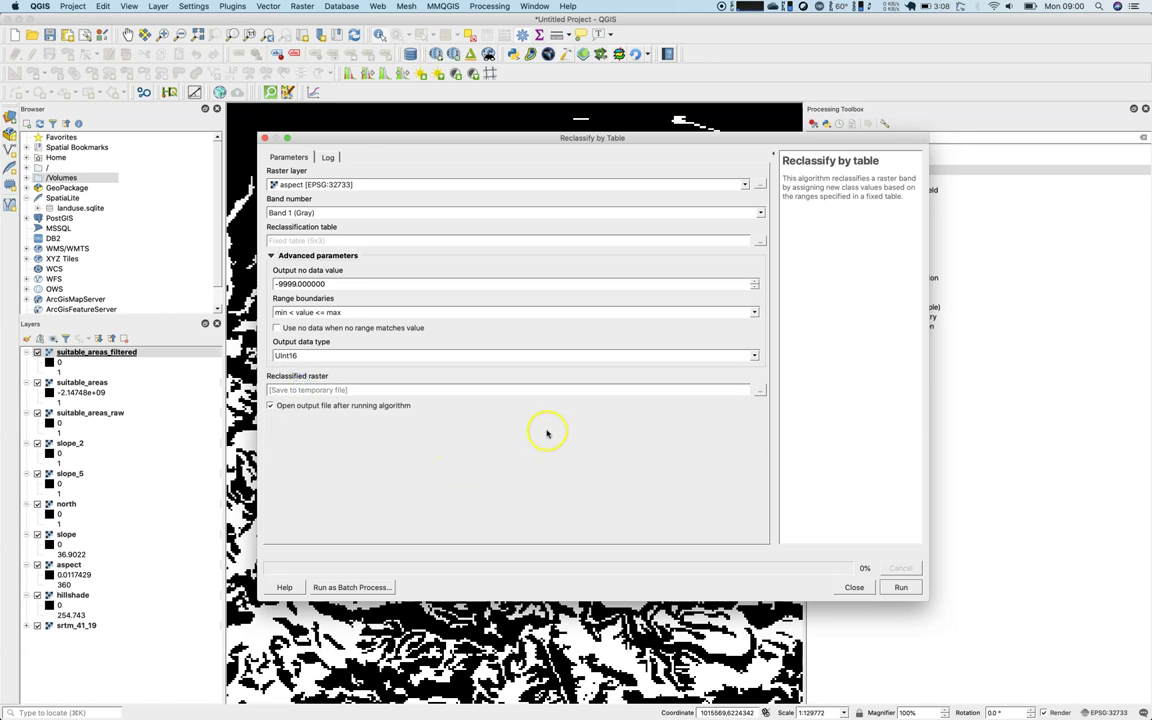
# Save the reclassified raster to aspect_classified.tif and run, adding the aspect_classified layer.
pyautogui.click(759, 389)
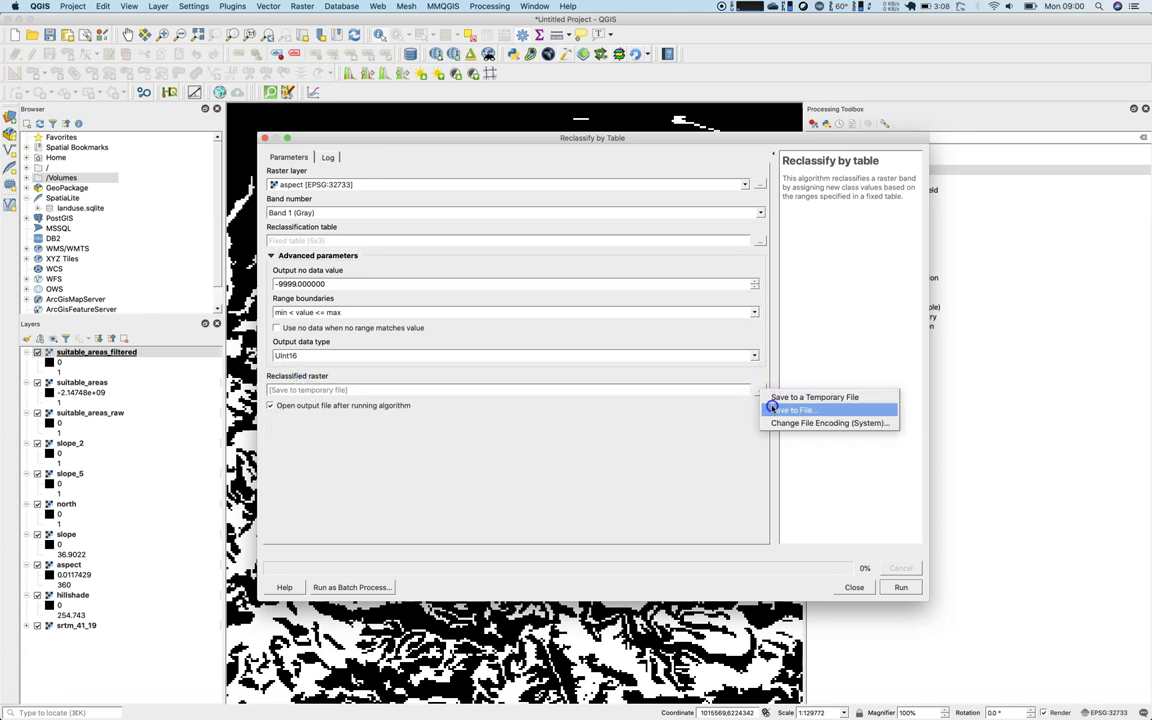
pyautogui.click(775, 409)
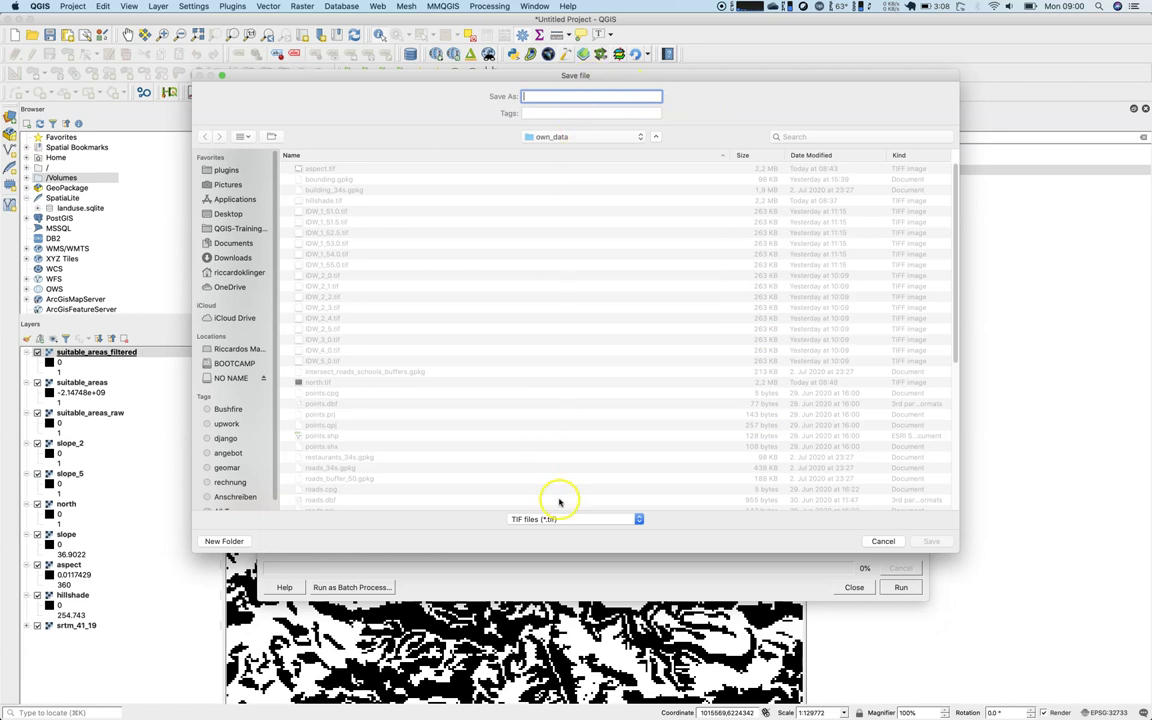
pyautogui.write('aspect_classi')
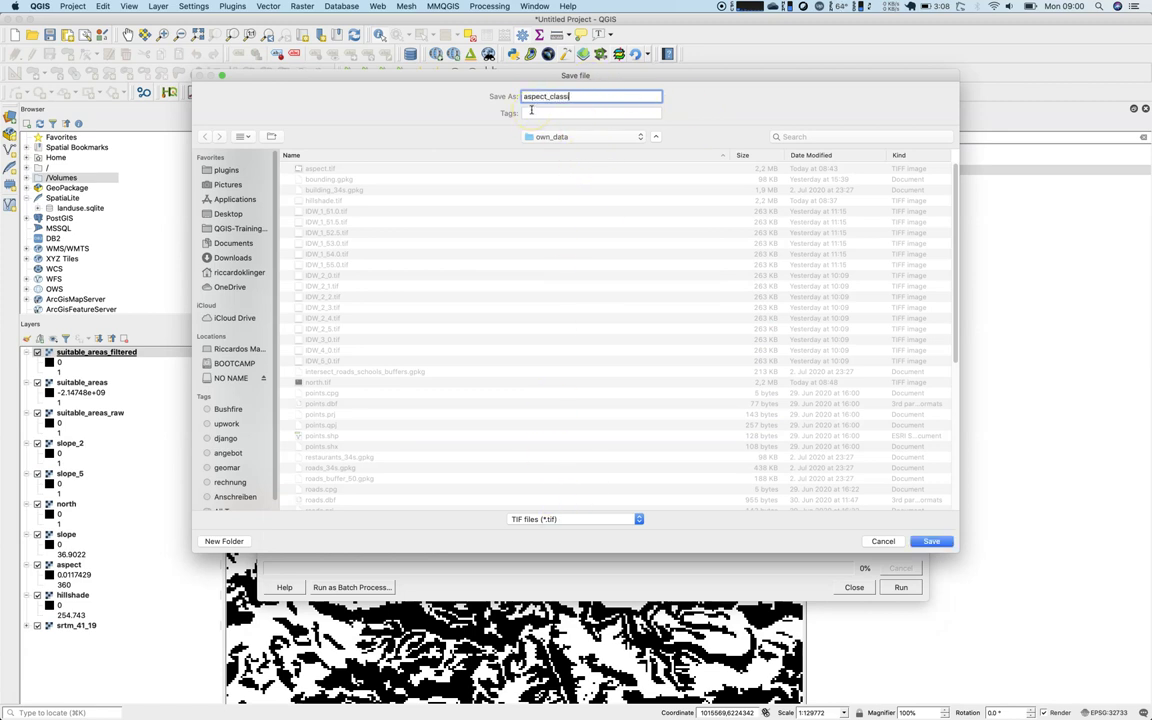
pyautogui.write('fied.tif')
pyautogui.press('Return')
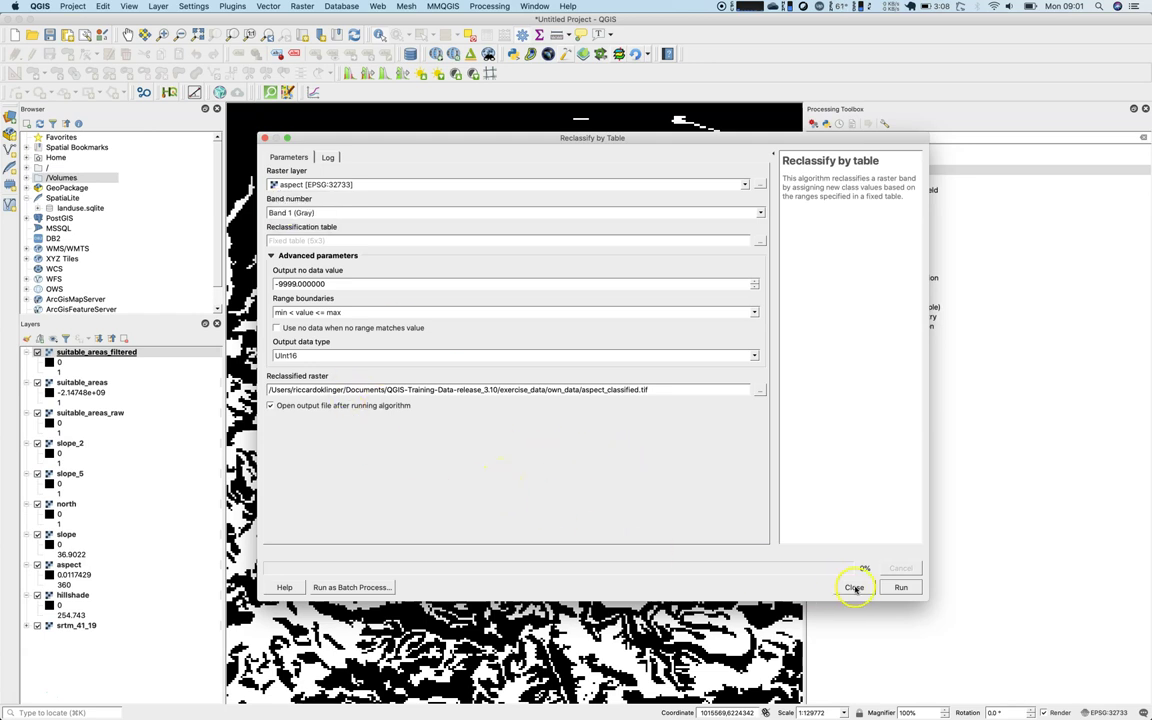
pyautogui.click(892, 586)
# Set aspect_classified's grey stretch maximum from 55537 to 4, giving a 1–4 display range.
pyautogui.click(852, 588)
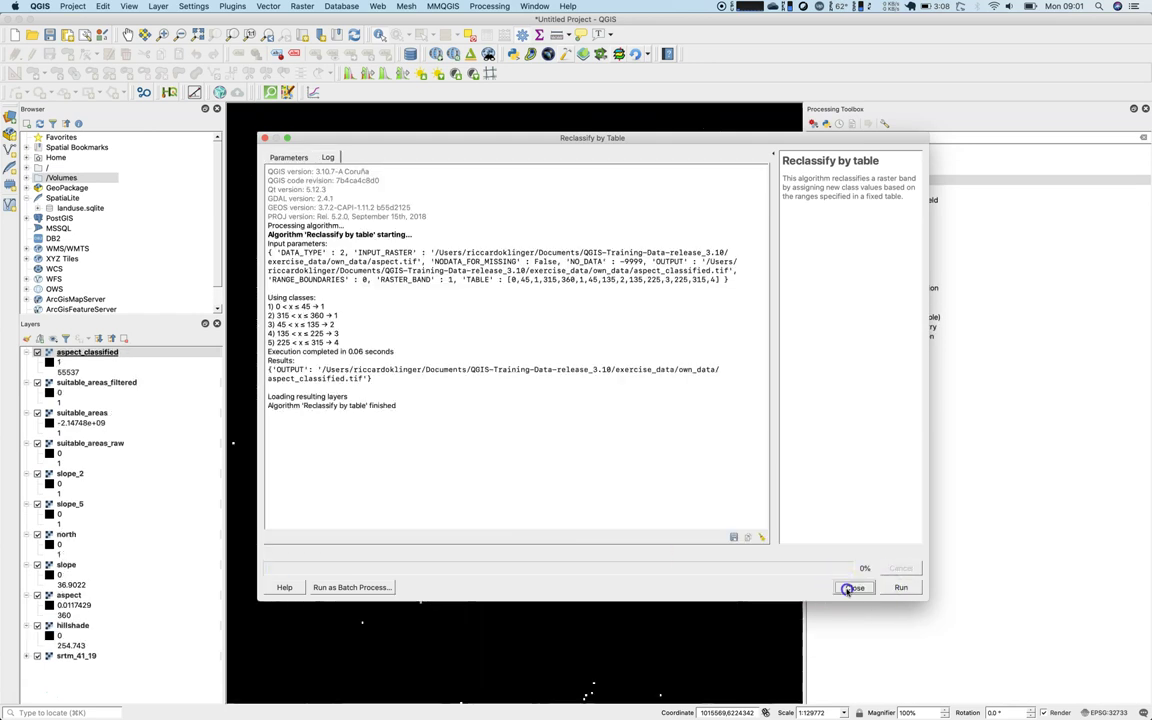
pyautogui.click(75, 354)
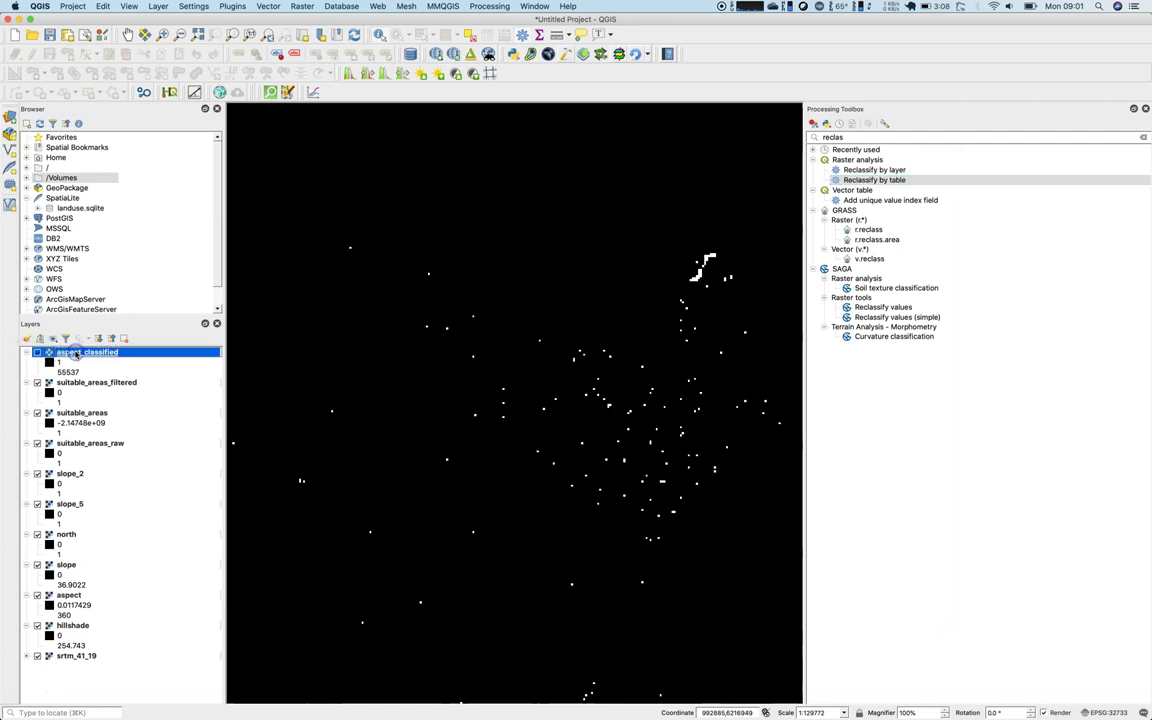
pyautogui.scroll(-2, 408, 448)
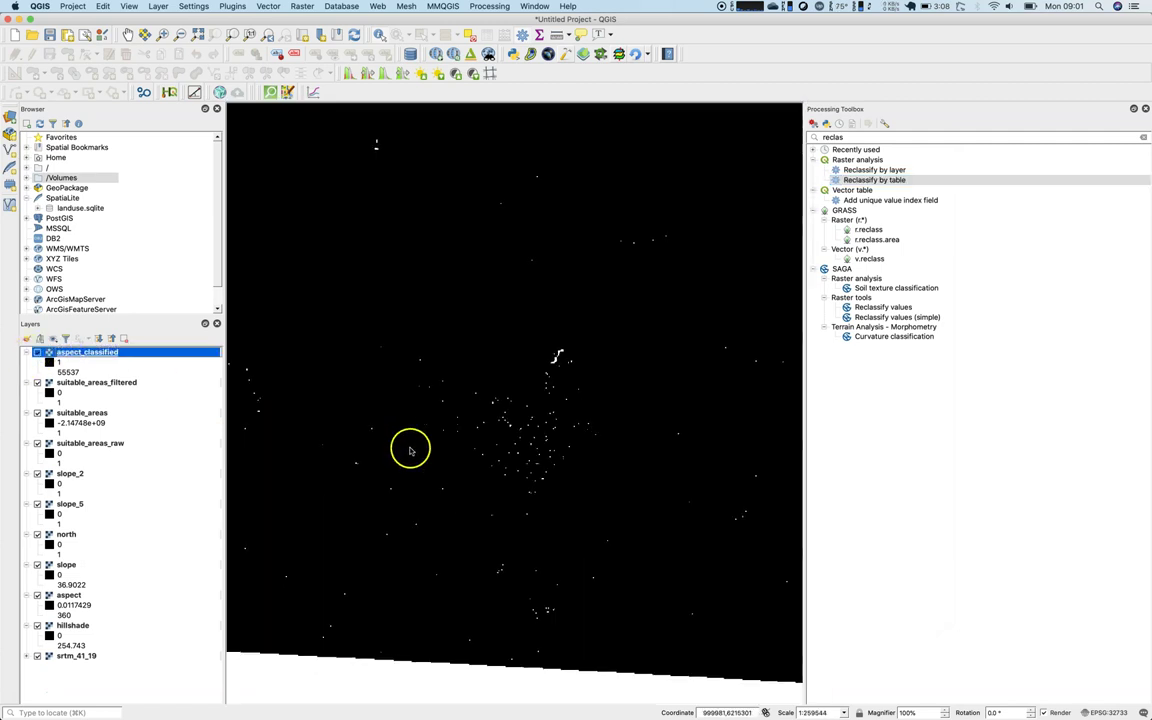
pyautogui.doubleClick(62, 372)
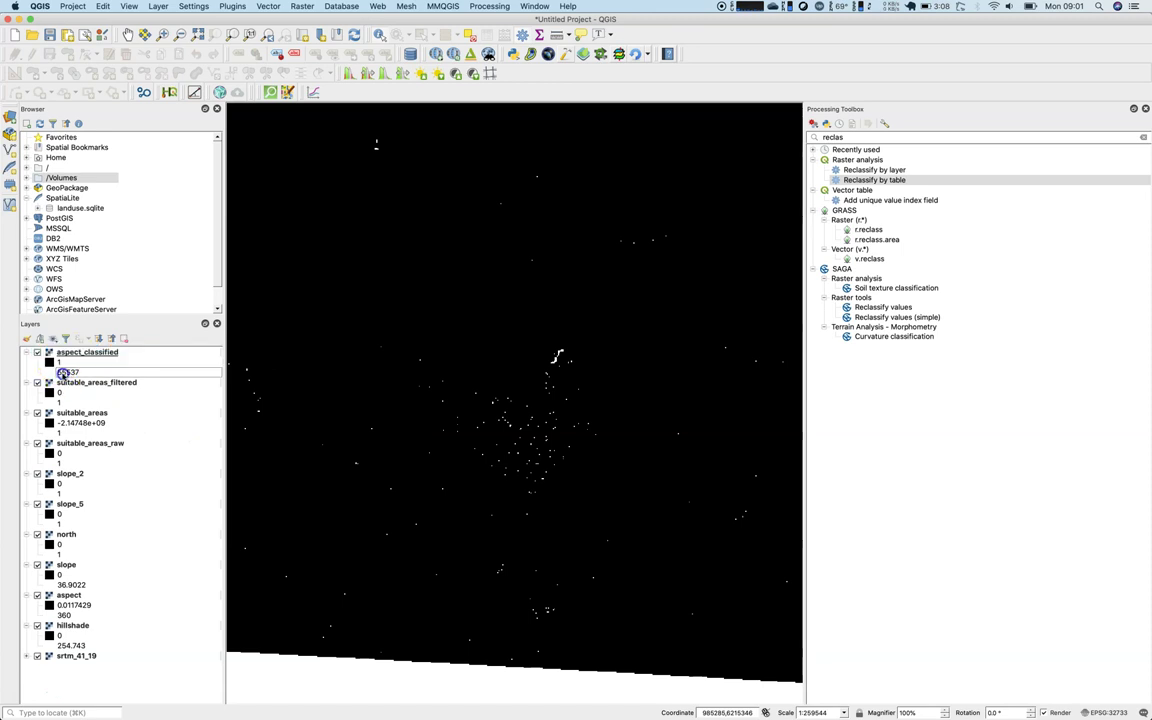
pyautogui.doubleClick(75, 352)
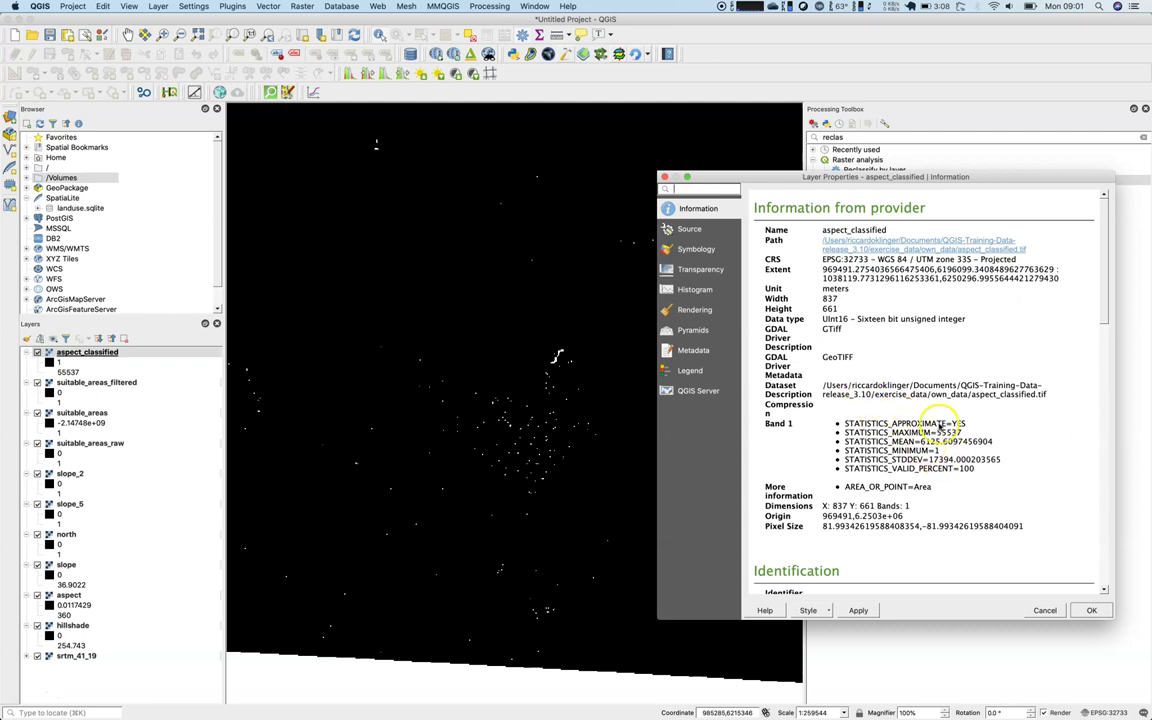
pyautogui.click(692, 230)
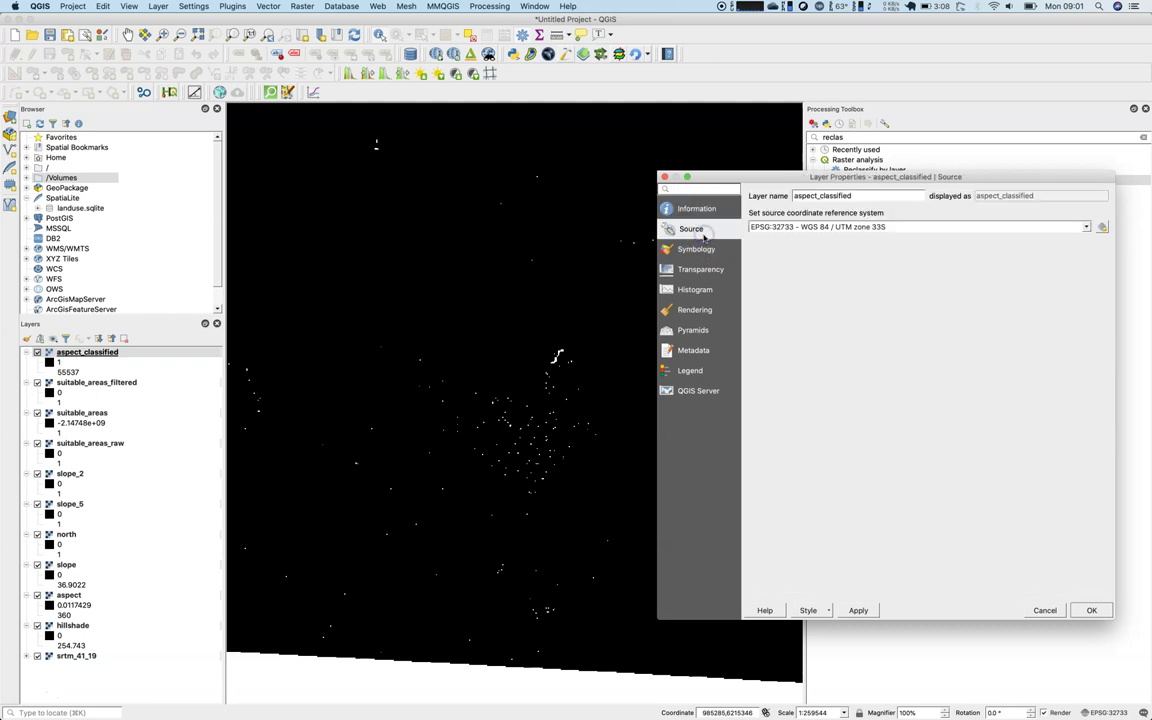
pyautogui.click(700, 250)
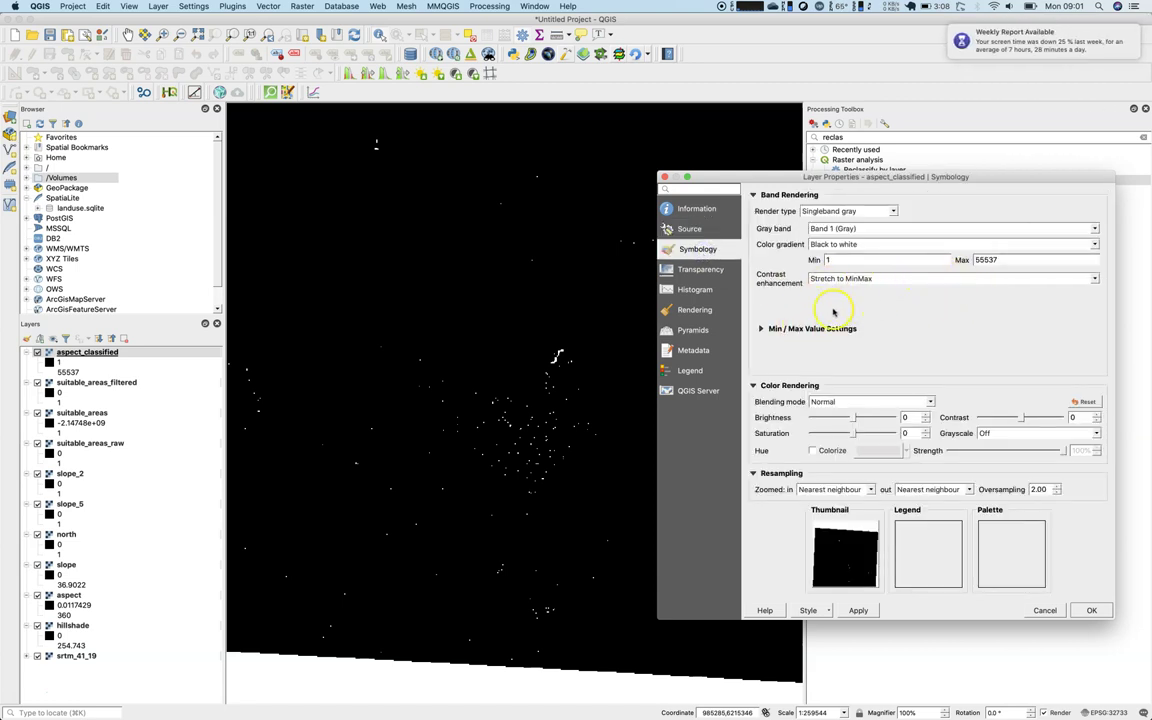
pyautogui.click(760, 328)
pyautogui.click(760, 328)
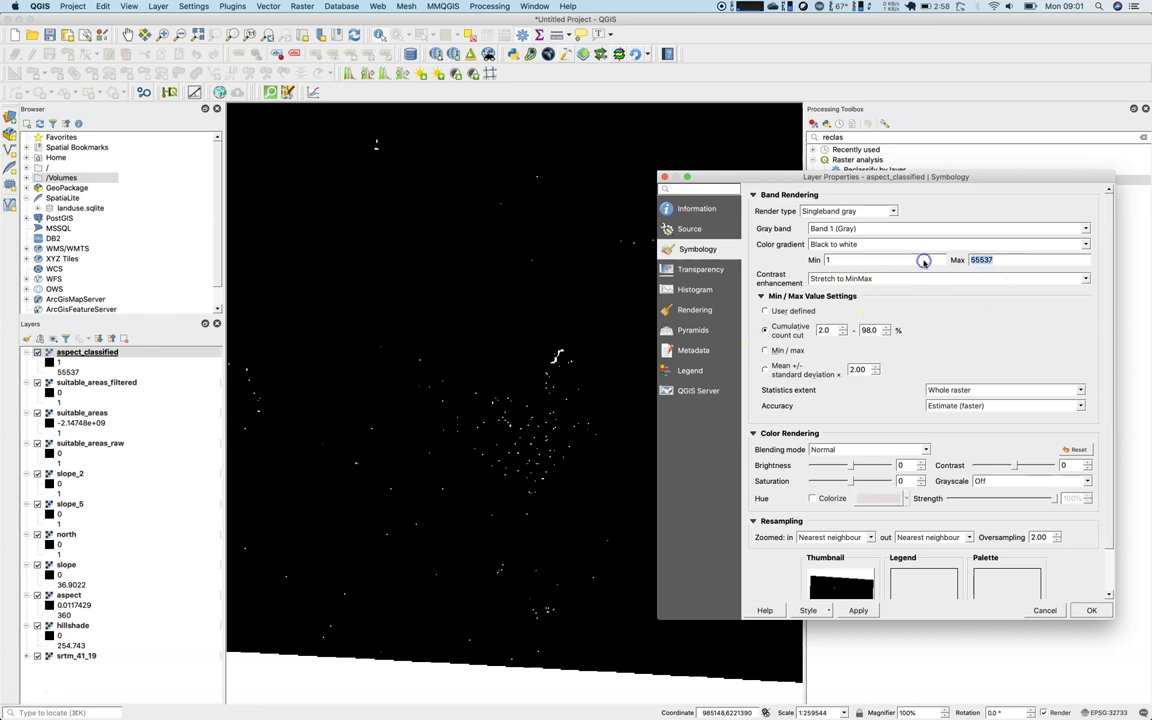
pyautogui.write('4')
pyautogui.click(860, 609)
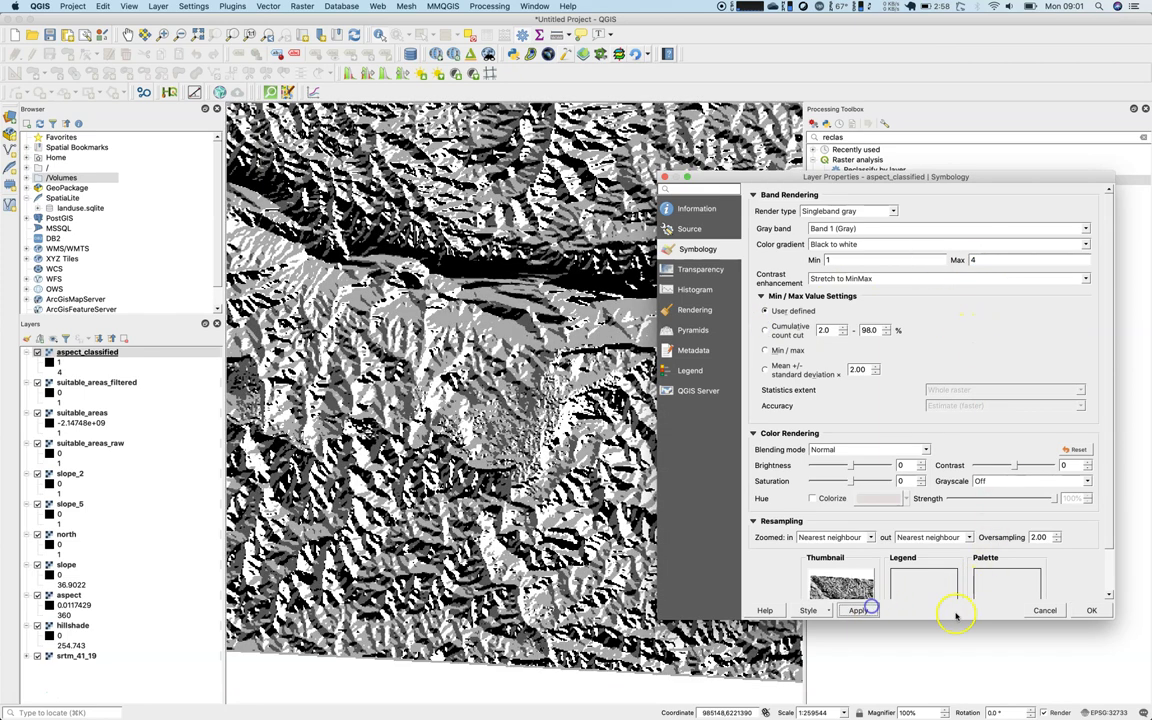
pyautogui.click(1094, 610)
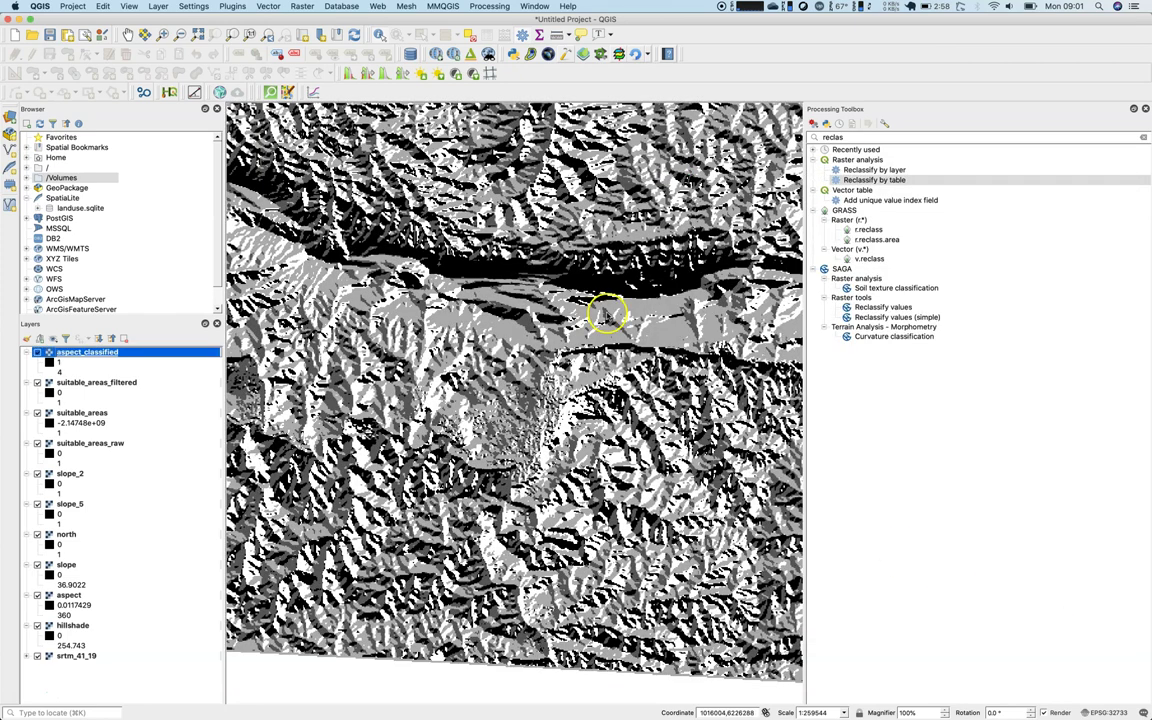
pyautogui.scroll(2, 606, 316)
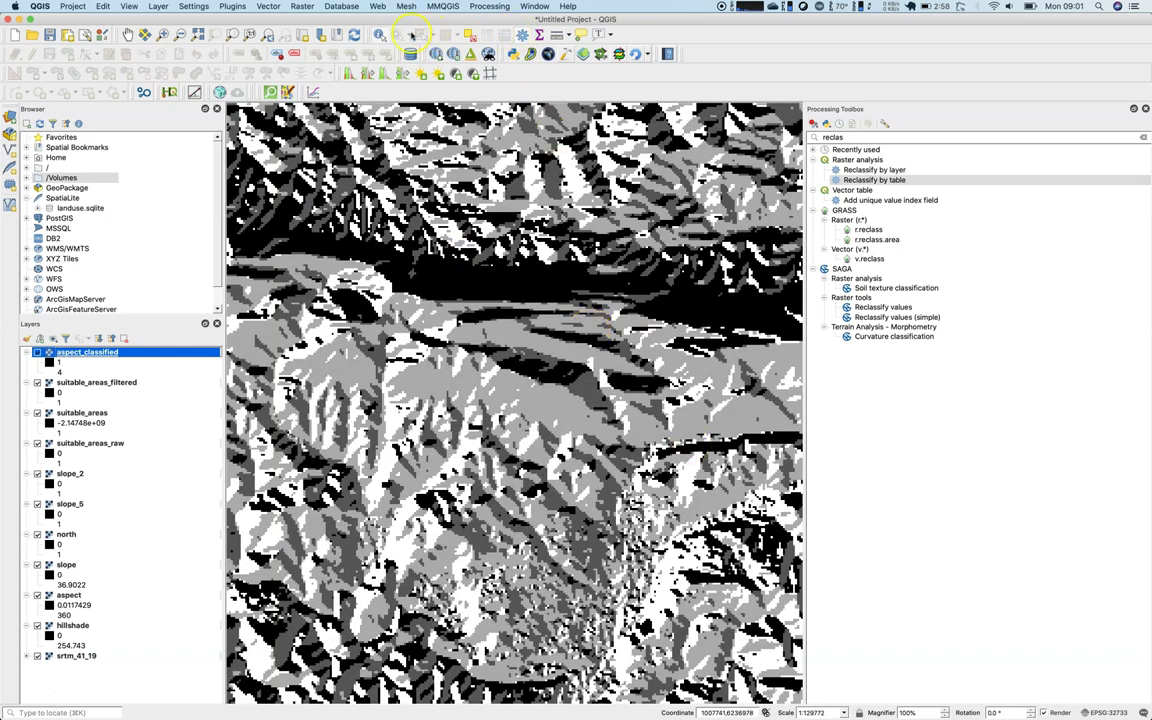
# Identify aspect_classified class values at three spots on the terrain.
pyautogui.click(380, 35)
pyautogui.click(505, 165)
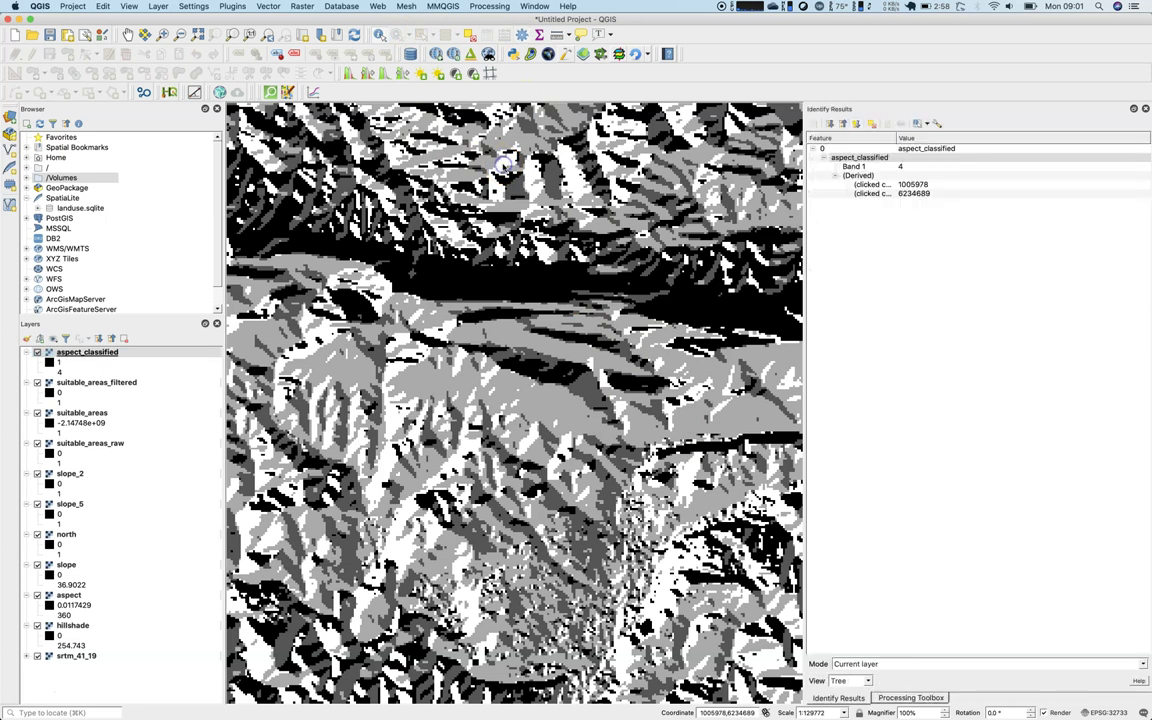
pyautogui.click(491, 272)
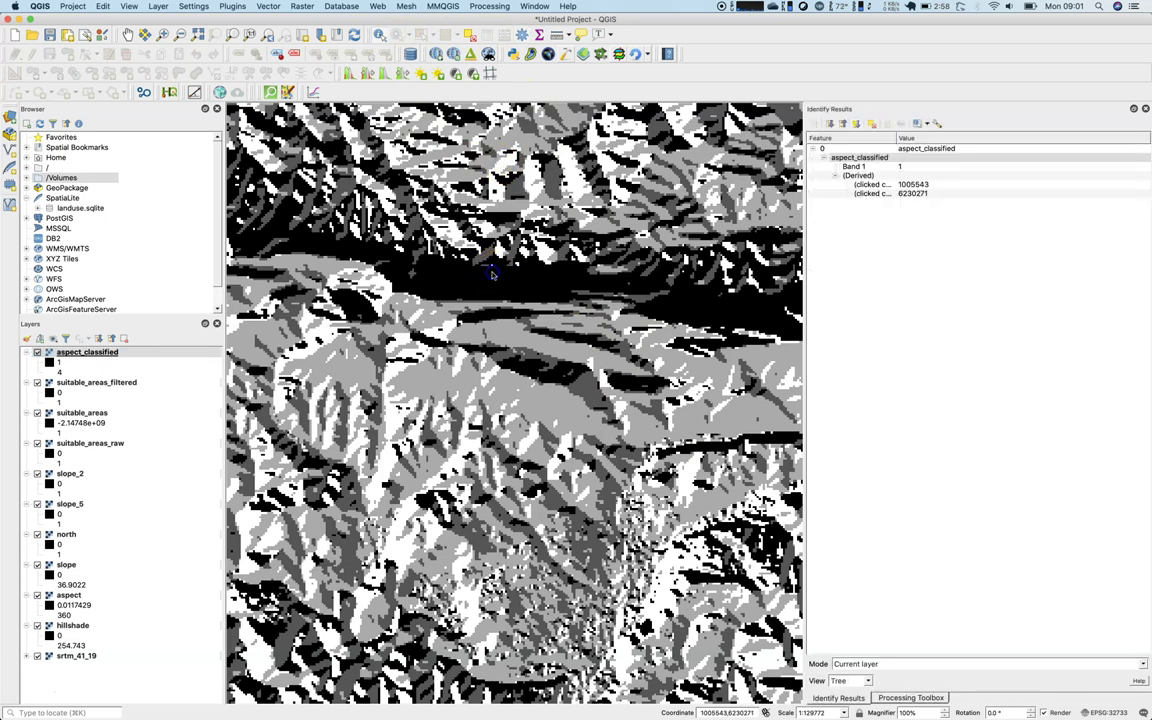
pyautogui.click(510, 330)
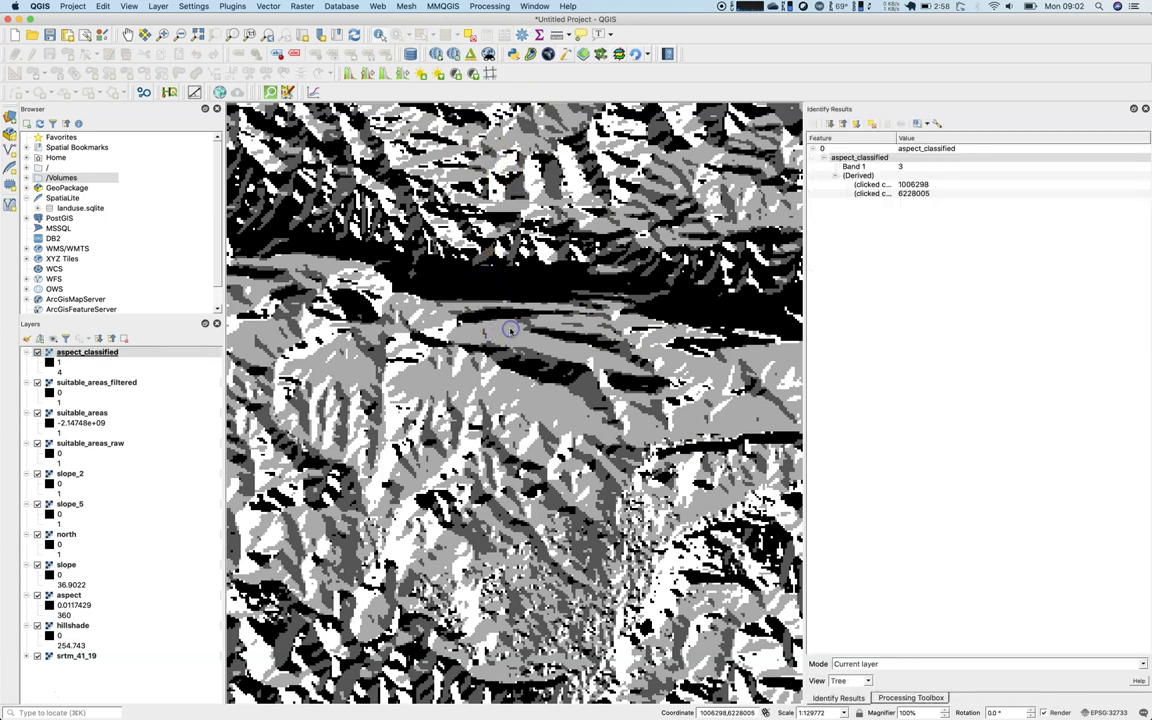
# Inspect aspect_classified's histogram, zooming into the 52000–62000 value range.
pyautogui.click(90, 353)
pyautogui.doubleClick(90, 353)
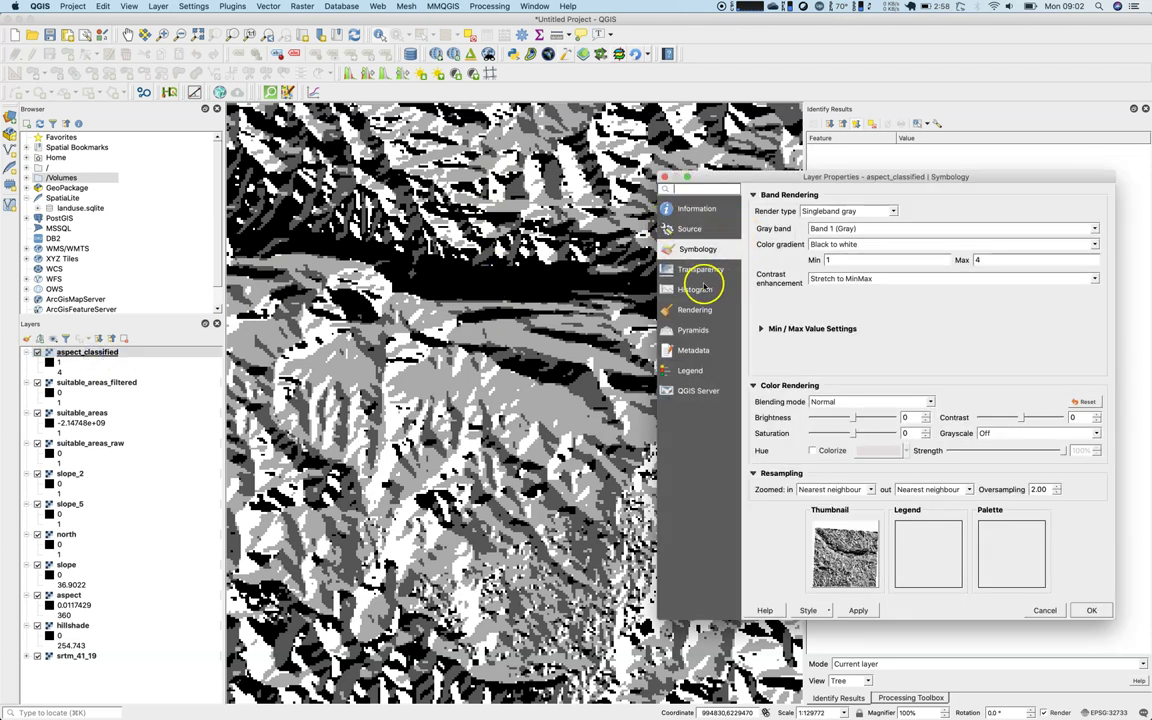
pyautogui.click(697, 289)
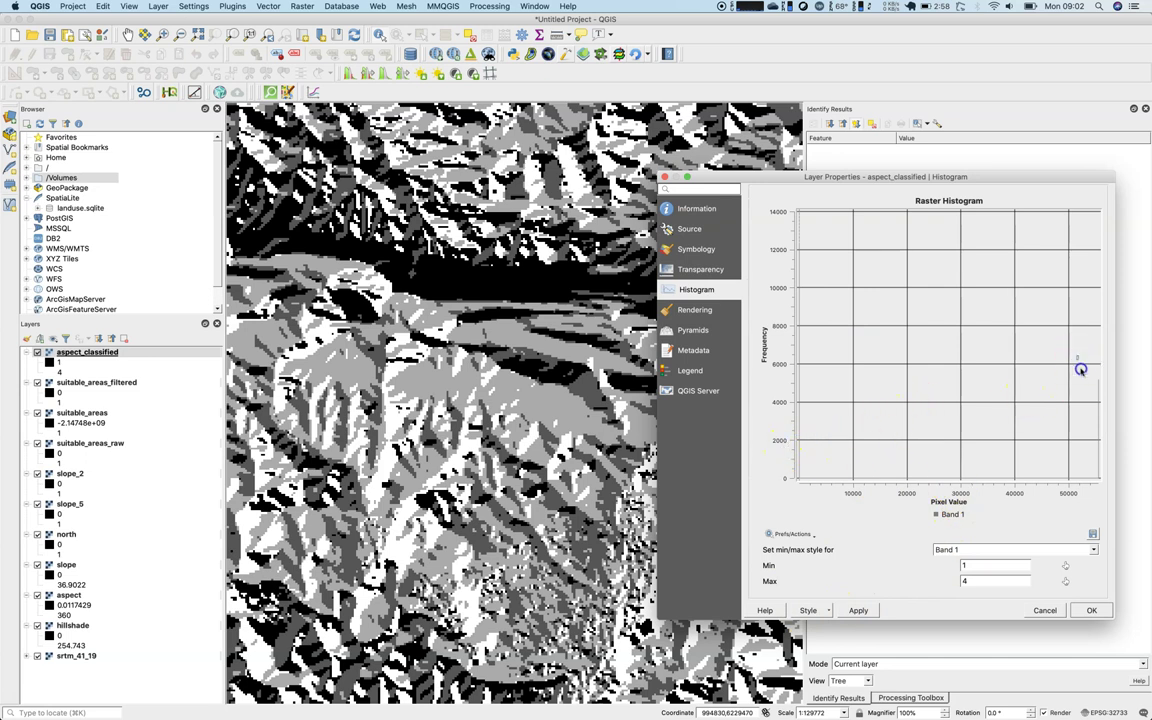
pyautogui.moveTo(1081, 369); pyautogui.dragTo(1134, 496)
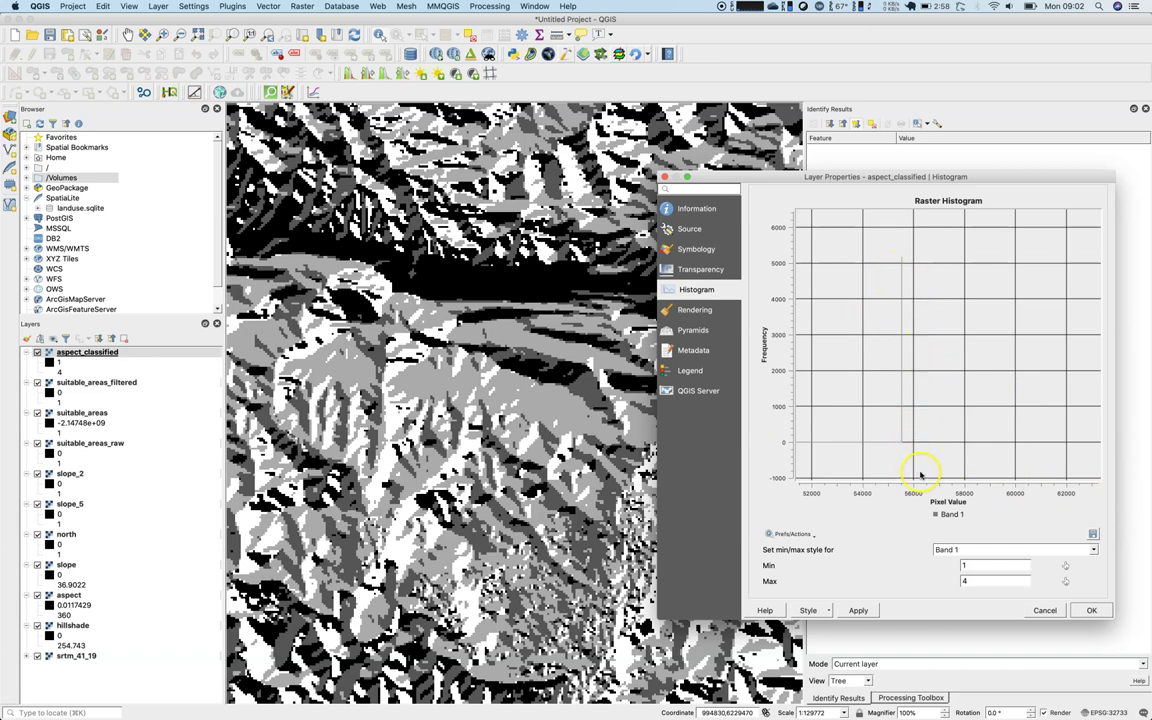
pyautogui.click(1091, 610)
# Query aspect_classified at the raster's top edge, where Band 1 reads 55537.
pyautogui.scroll(-3, 618, 426)
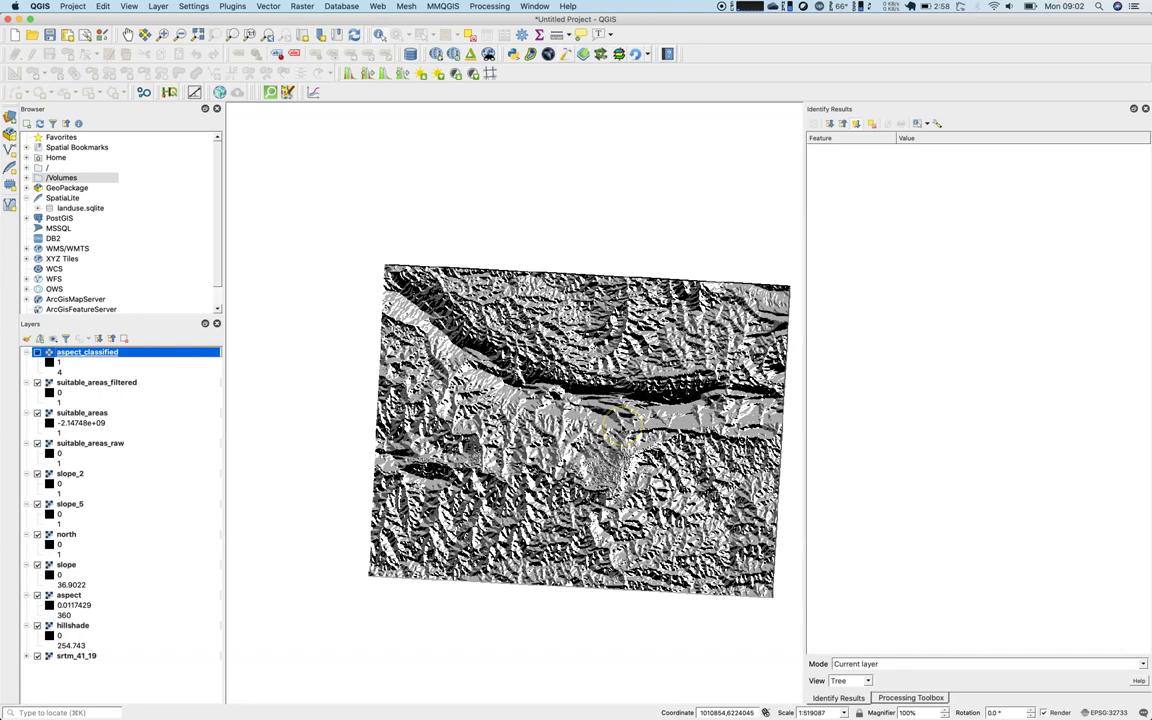
pyautogui.scroll(3, 754, 284)
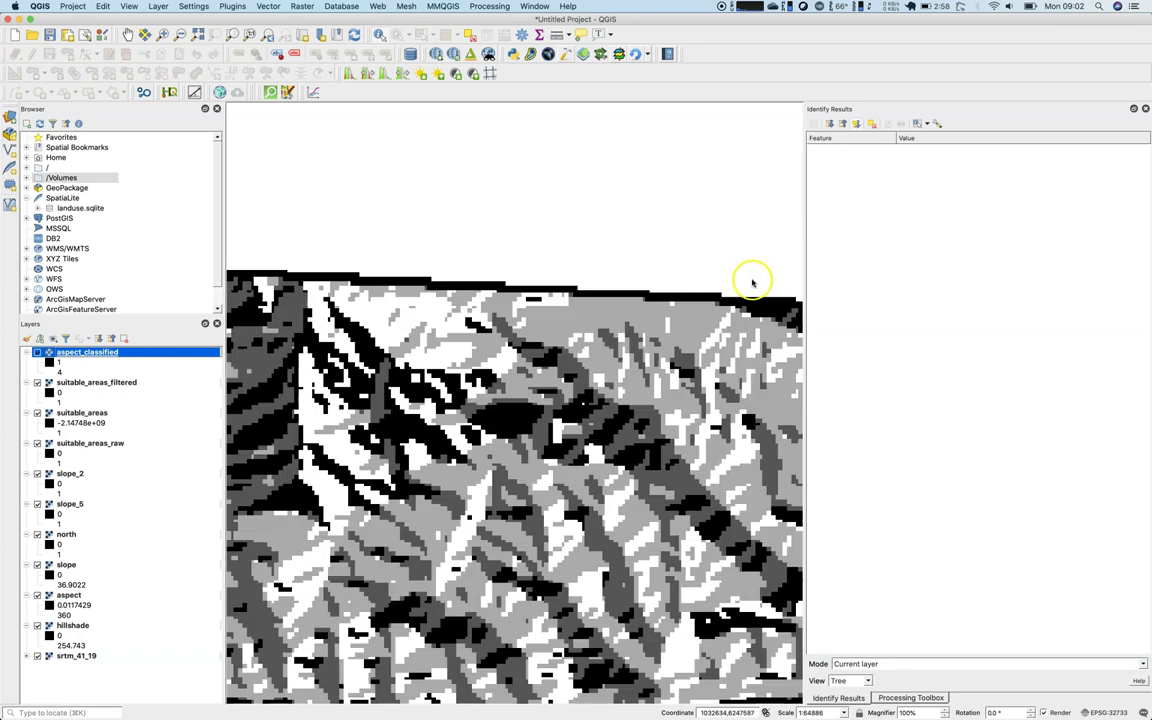
pyautogui.scroll(1, 656, 306)
pyautogui.click(633, 319)
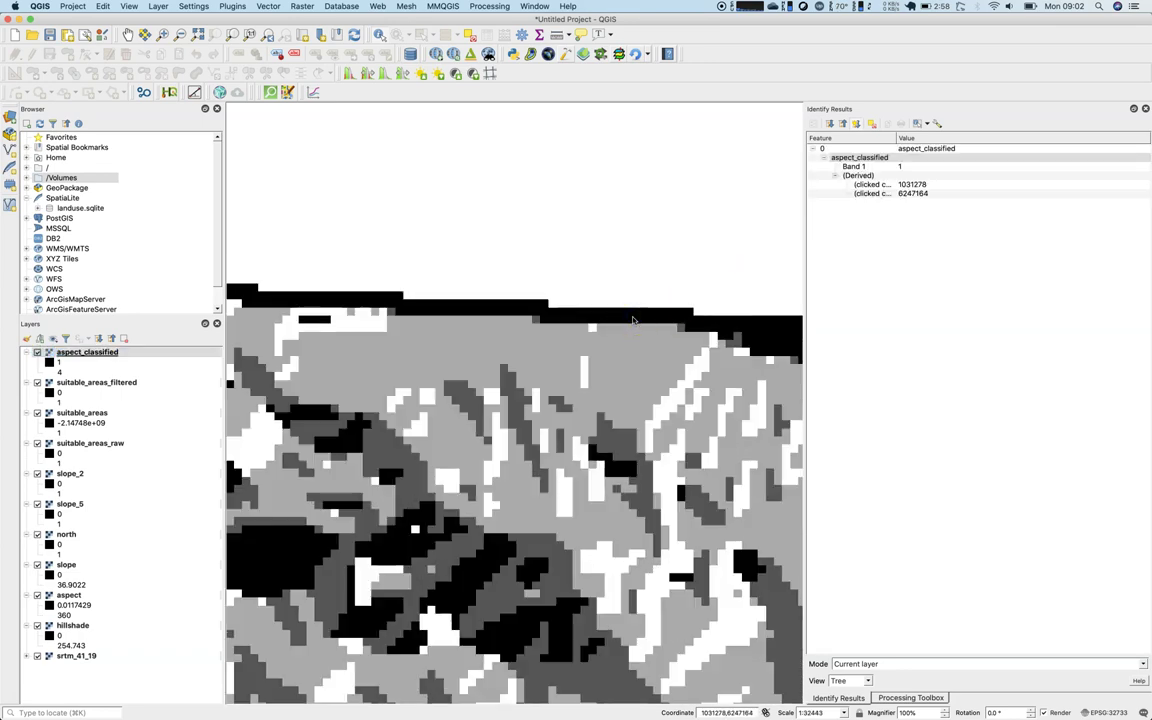
pyautogui.scroll(-5, 600, 380)
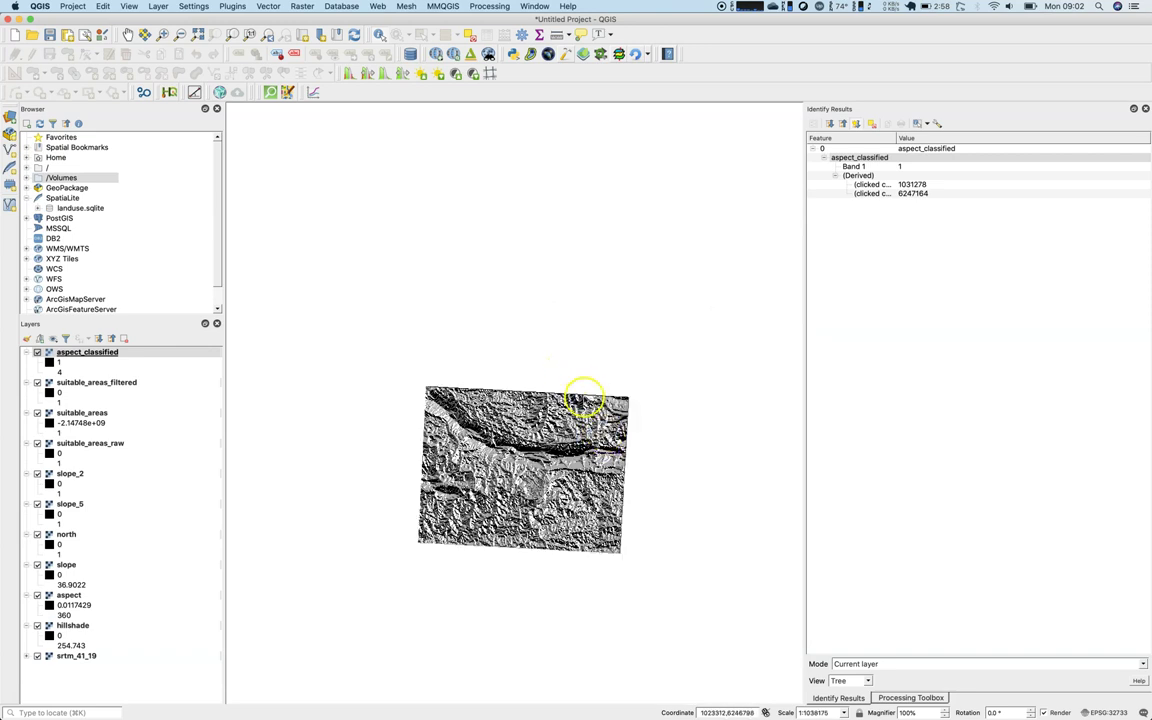
pyautogui.click(588, 392)
pyautogui.scroll(3, 588, 392)
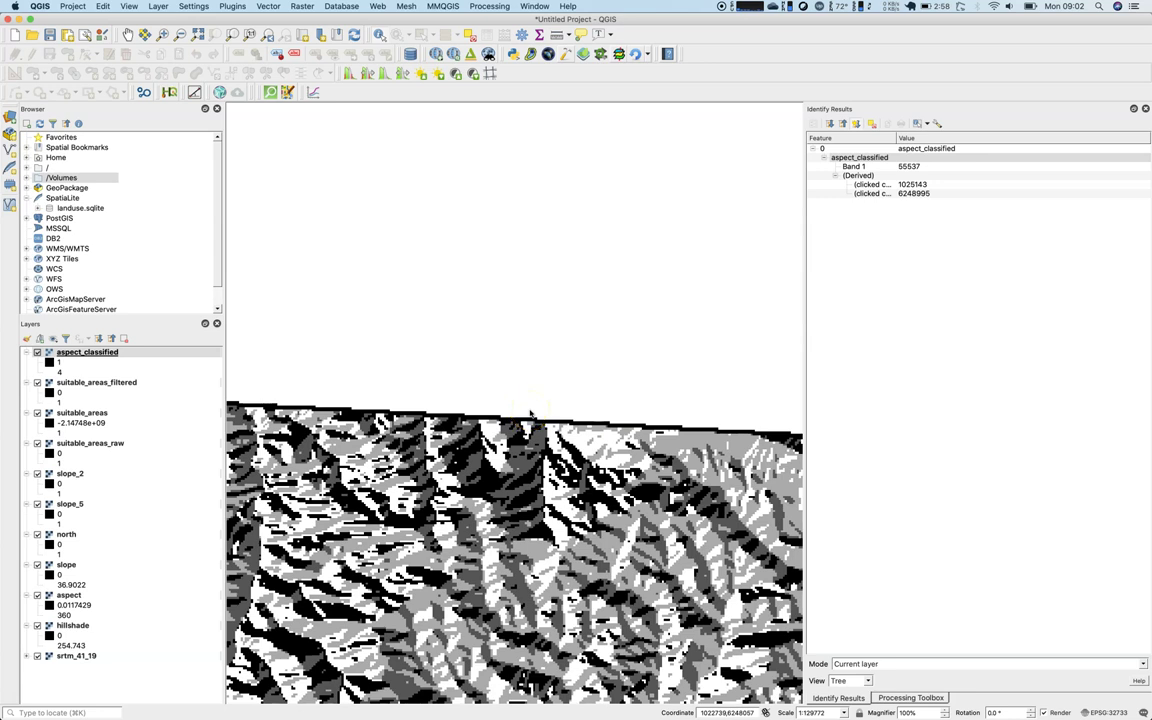
# Open aspect_classified's Transparency settings and add a transparent pixel row.
pyautogui.doubleClick(87, 352)
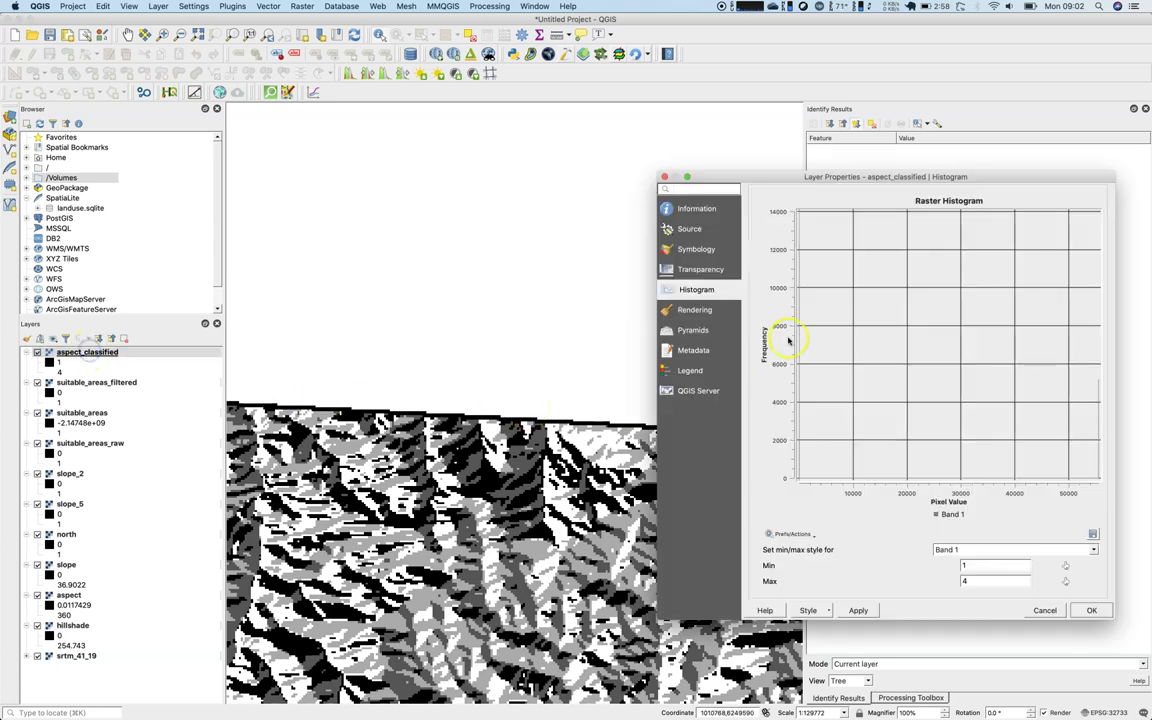
pyautogui.click(680, 229)
pyautogui.click(690, 249)
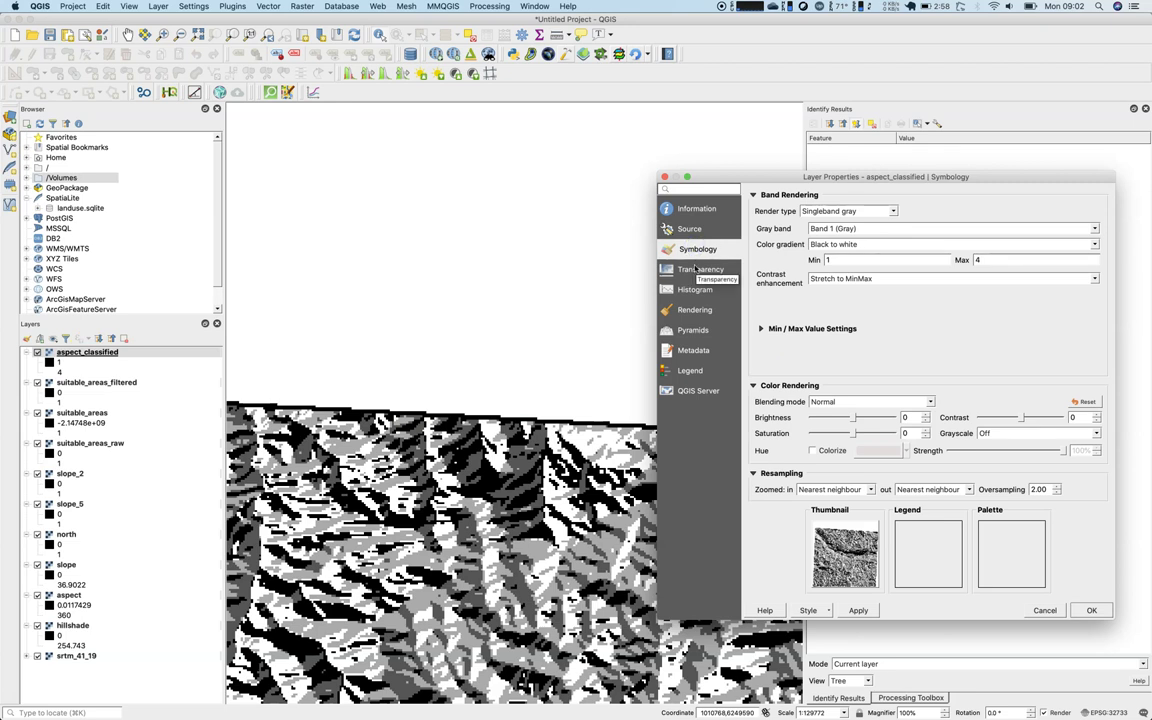
pyautogui.click(697, 270)
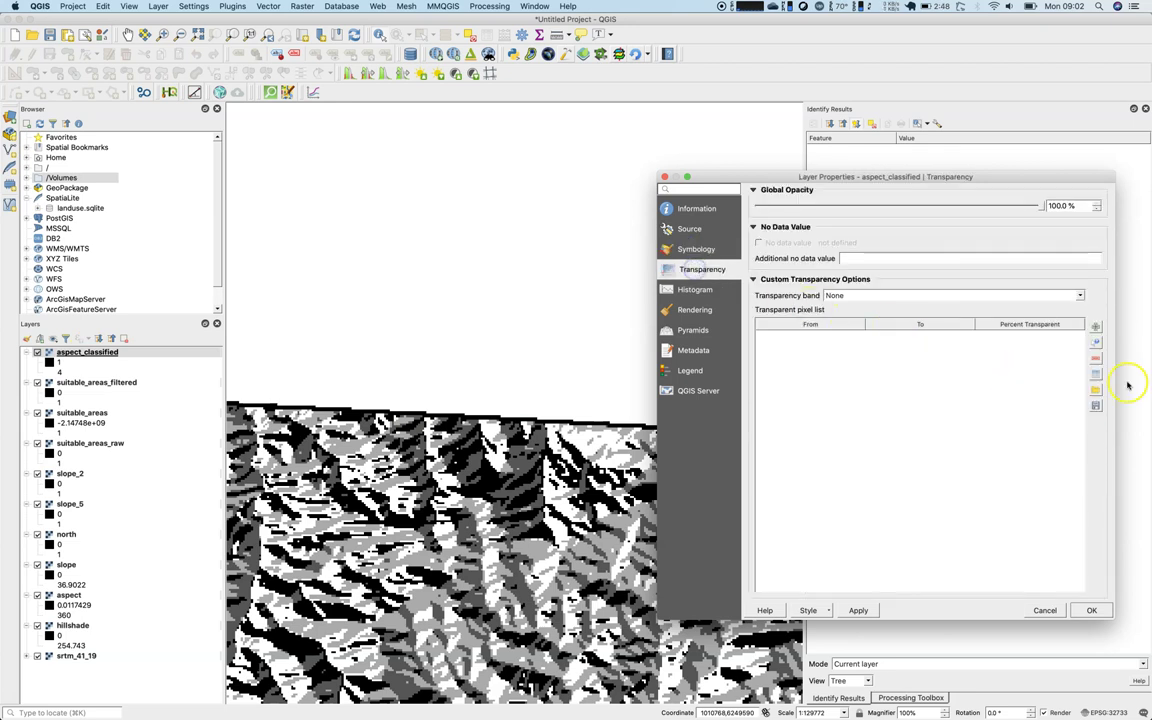
pyautogui.click(1098, 327)
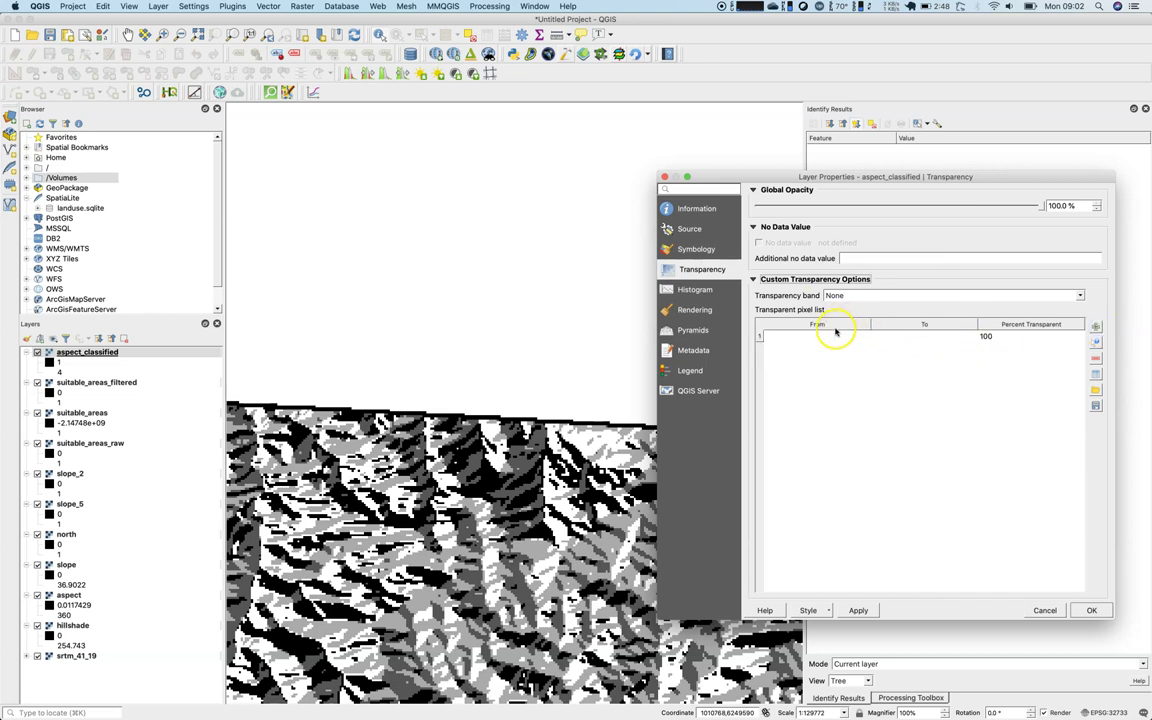
pyautogui.click(862, 258)
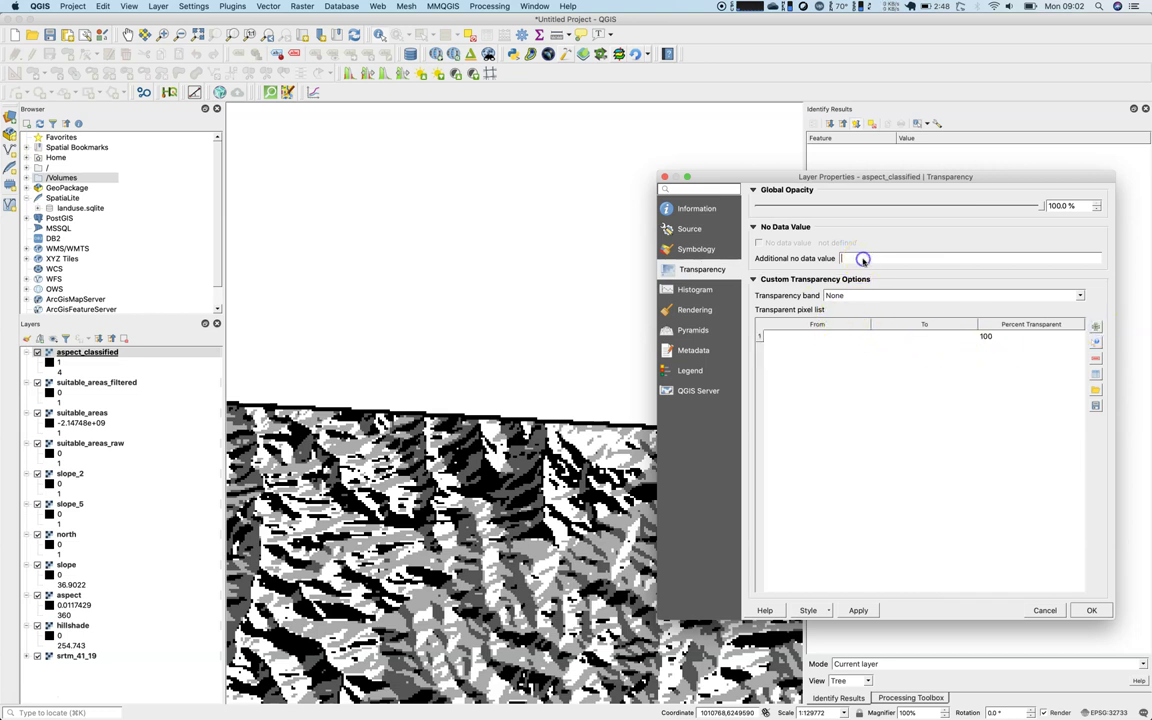
pyautogui.click(855, 176)
pyautogui.moveTo(855, 177); pyautogui.dragTo(620, 249)
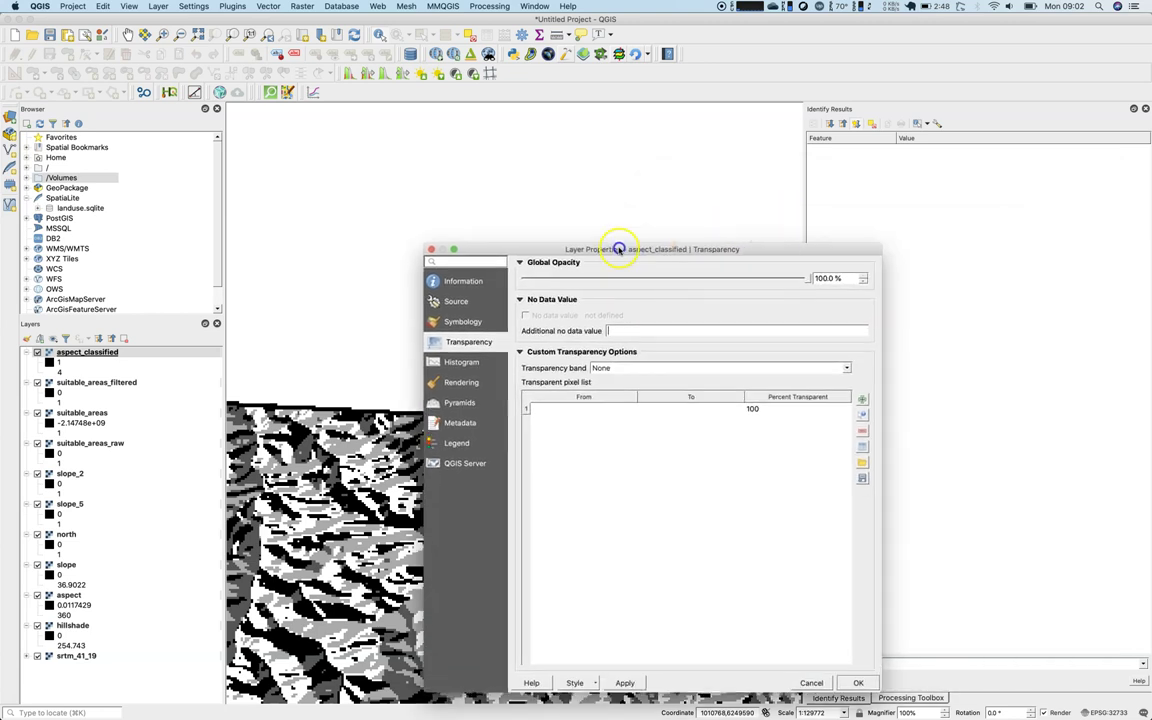
# Set 55537 as an additional no-data value, then hide suitable_areas_filtered and suitable_areas.
pyautogui.click(452, 281)
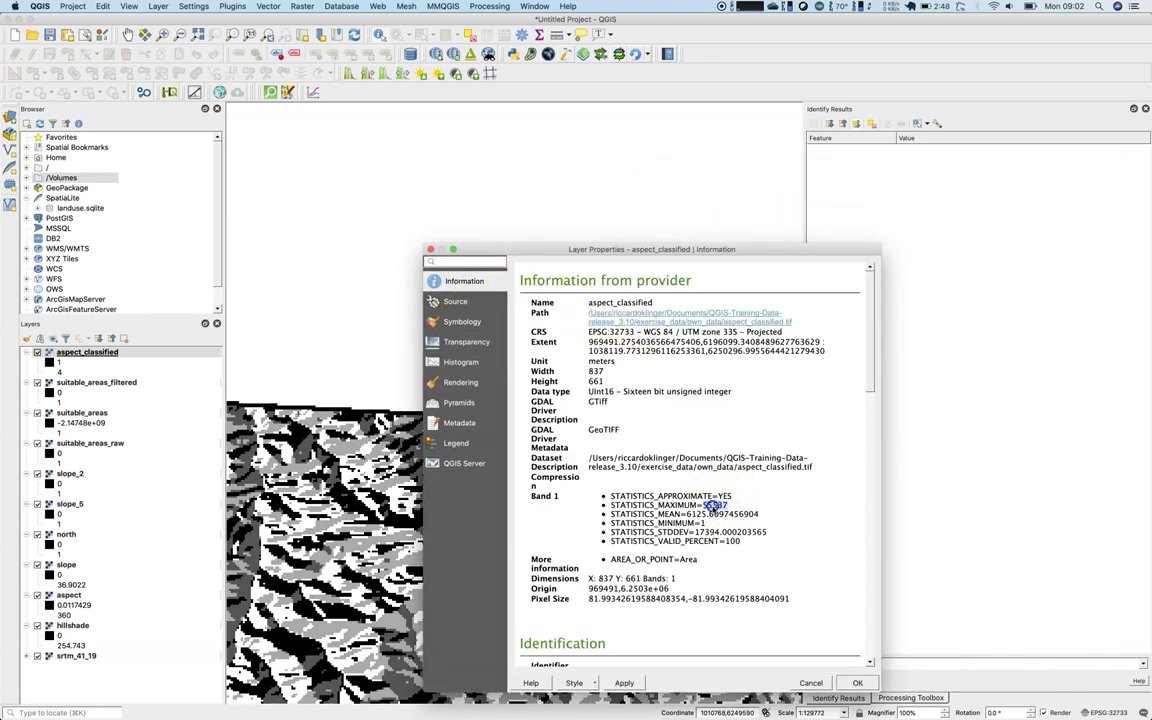
pyautogui.doubleClick(714, 505)
pyautogui.press('super+c')
pyautogui.click(466, 341)
pyautogui.click(625, 331)
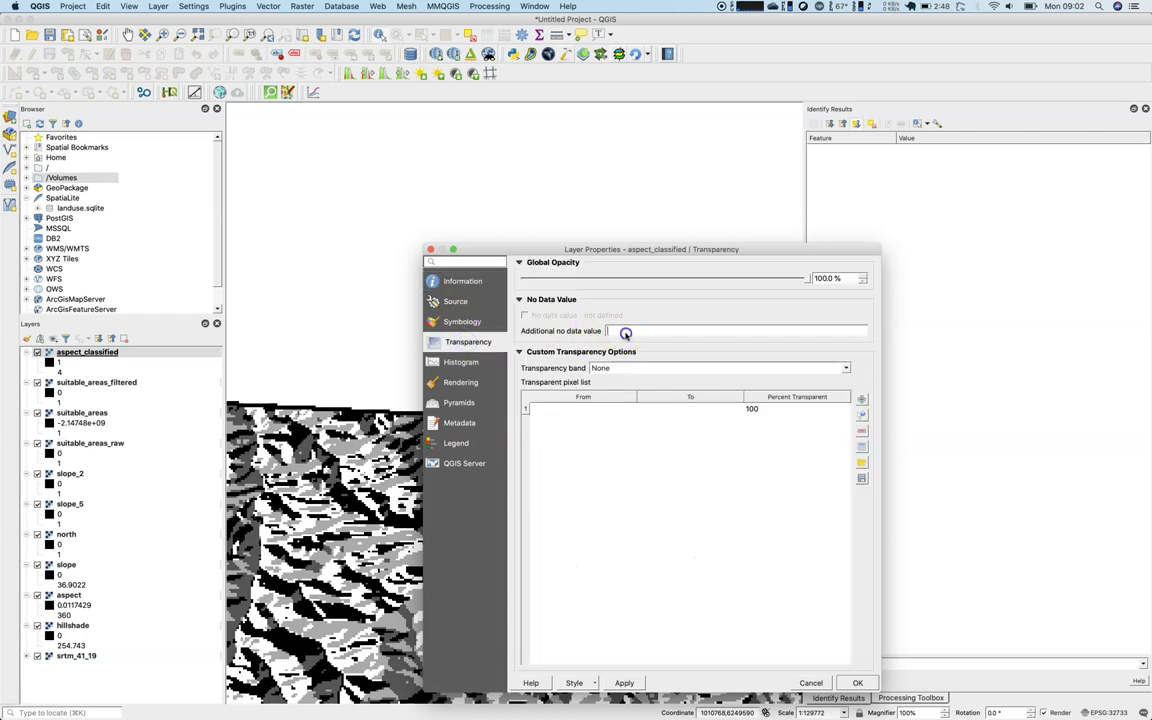
pyautogui.press('super+v')
pyautogui.click(857, 681)
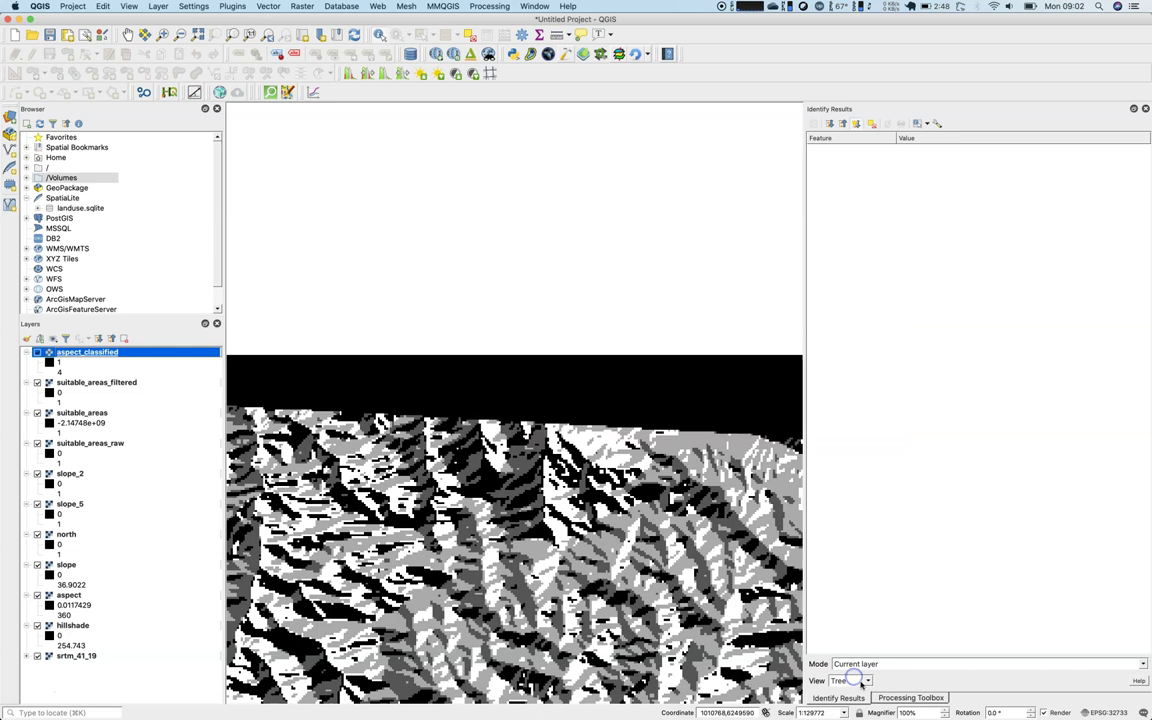
pyautogui.click(37, 382)
pyautogui.click(37, 412)
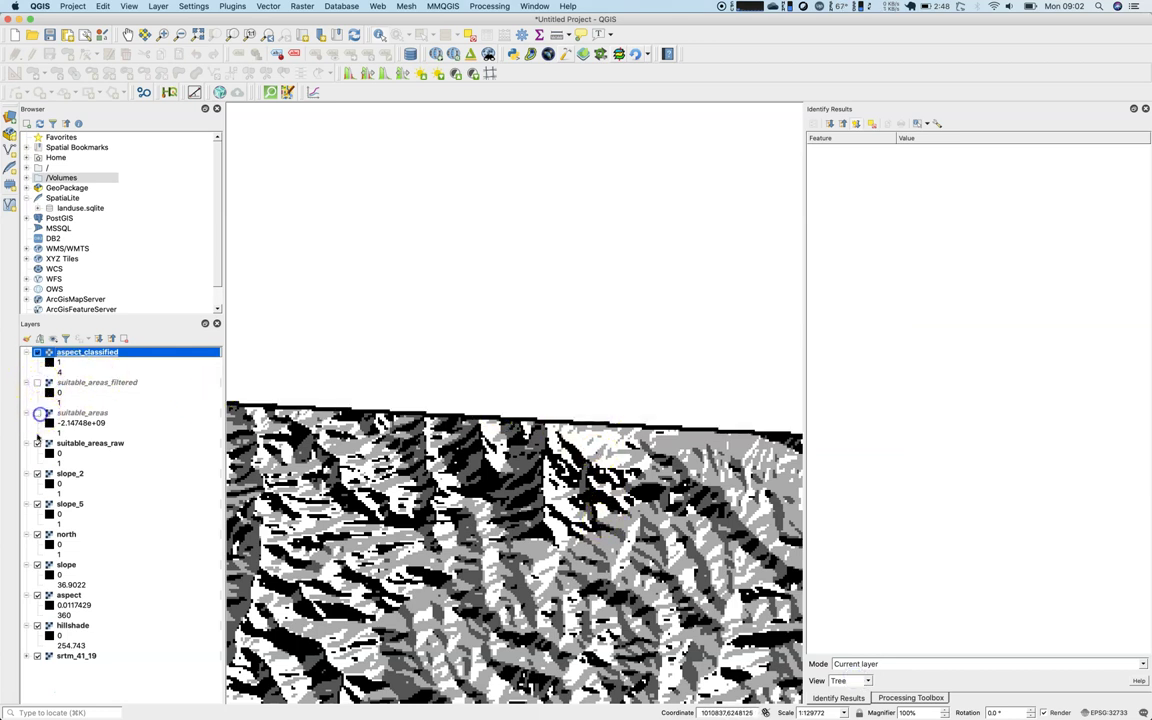
# Hide suitable_areas_raw, slope_2, slope_5, north, slope, aspect, hillshade and srtm_41_19, leaving aspect_classified.
pyautogui.click(37, 443)
pyautogui.click(37, 474)
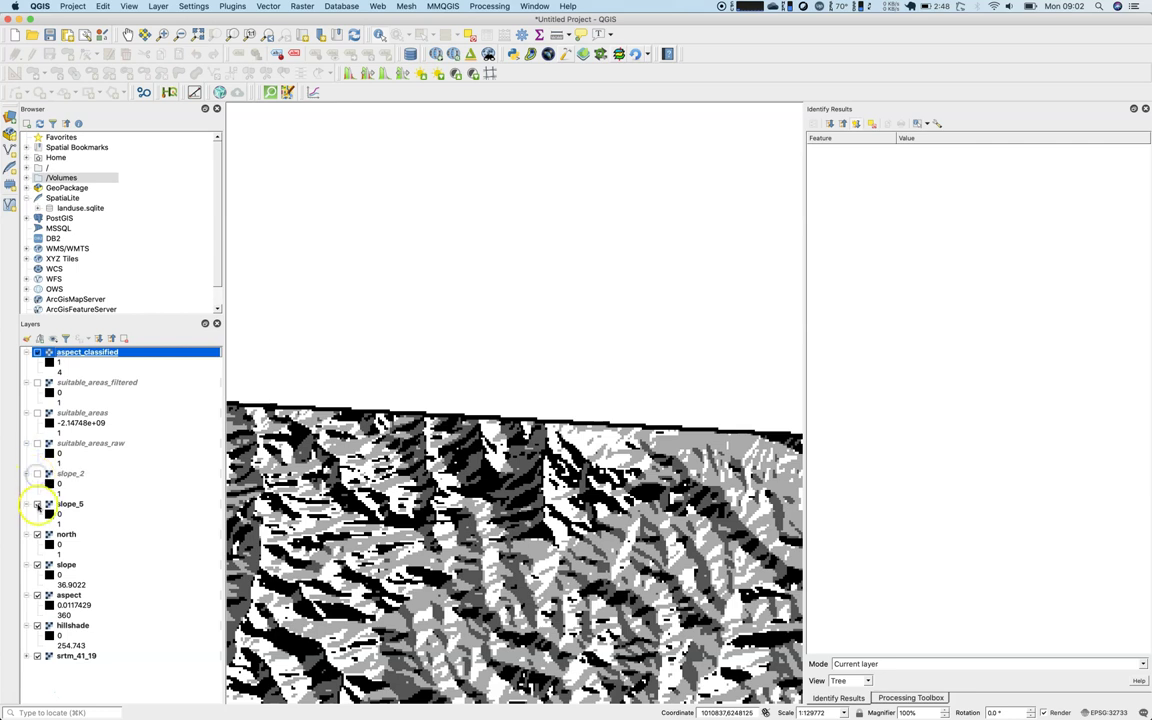
pyautogui.click(37, 504)
pyautogui.click(37, 535)
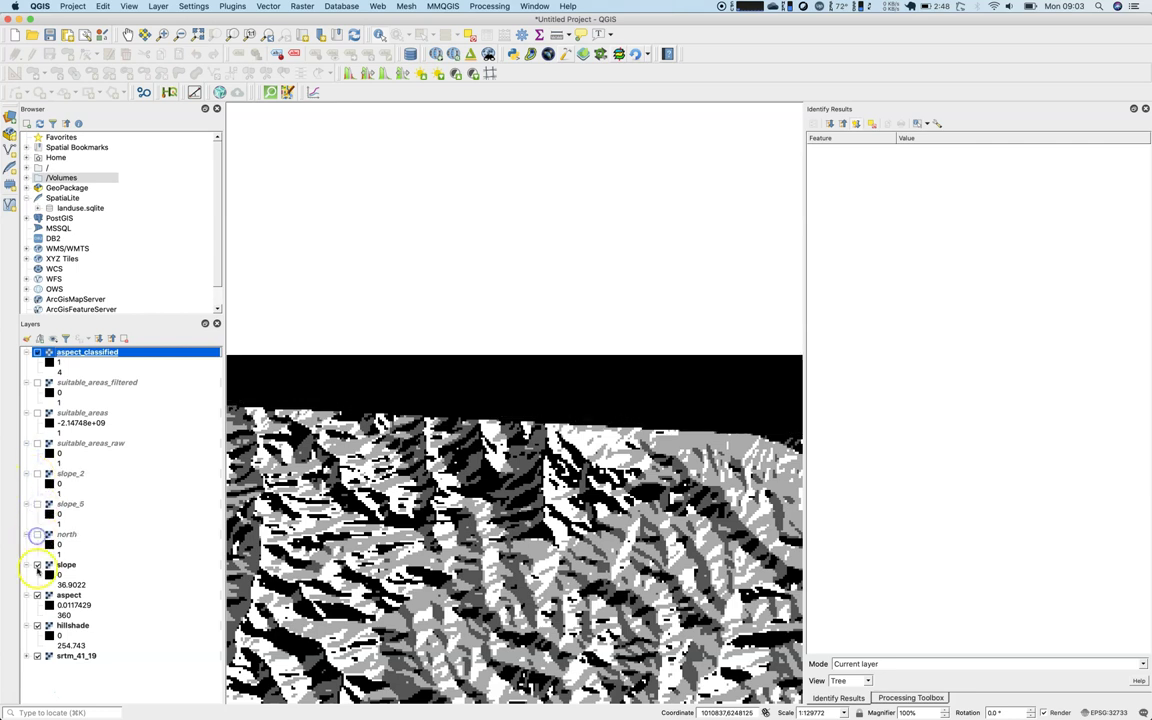
pyautogui.click(37, 565)
pyautogui.click(37, 595)
pyautogui.click(37, 625)
pyautogui.click(37, 656)
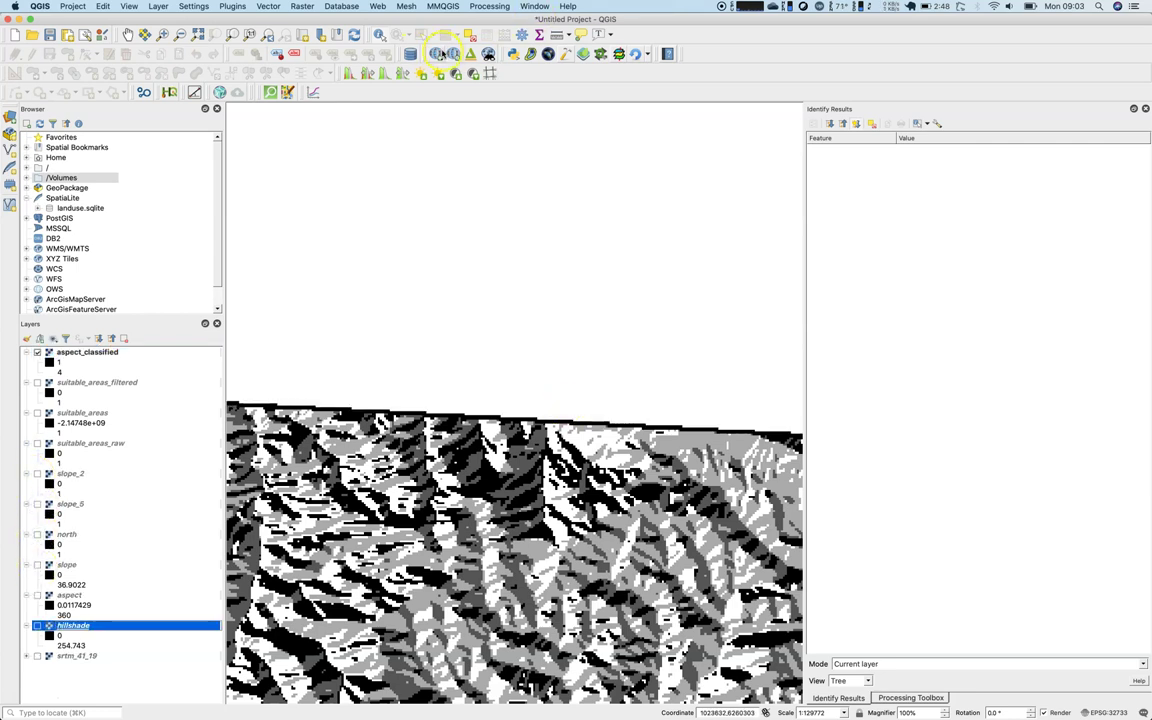
# Add the OSM Standard basemap from QuickMapServices and zoom out.
pyautogui.click(441, 54)
pyautogui.moveTo(512, 465)
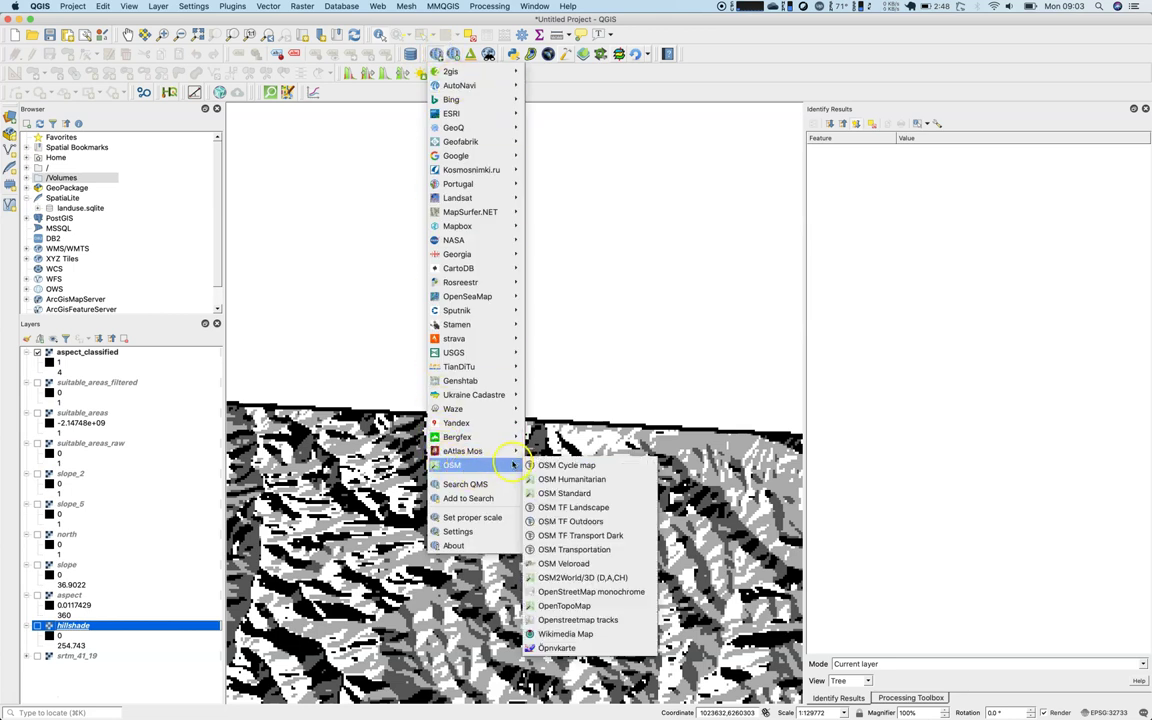
pyautogui.click(570, 494)
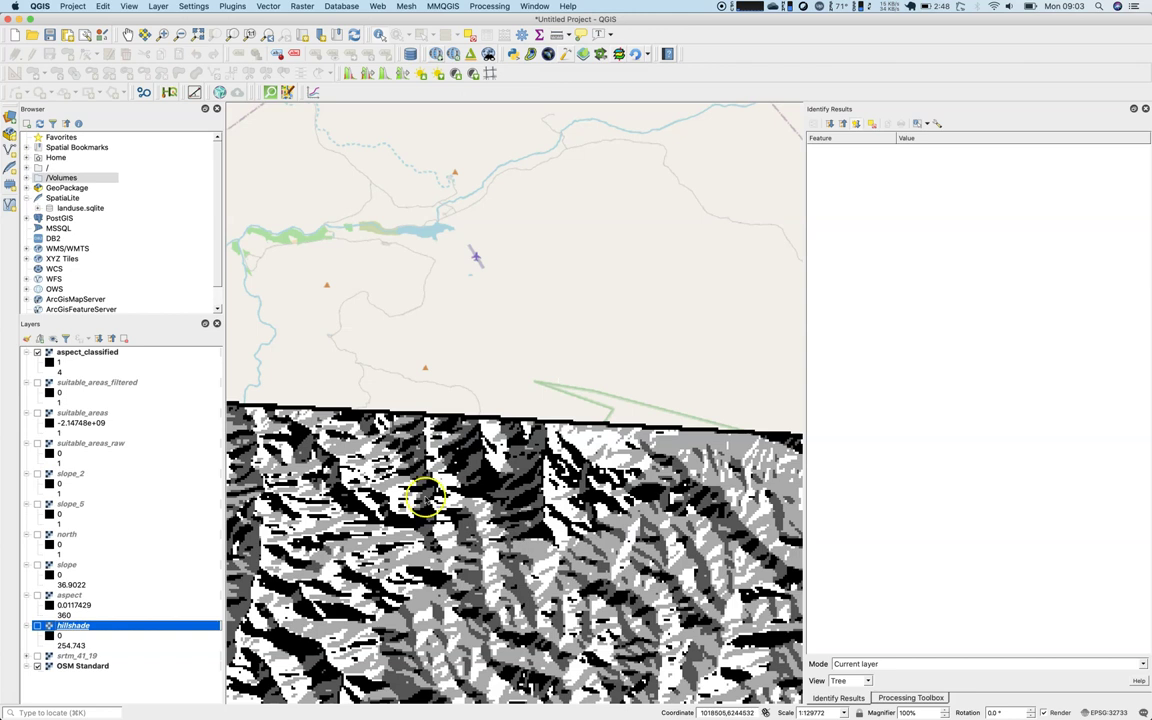
pyautogui.scroll(-1, 408, 552)
pyautogui.scroll(-1, 408, 552)
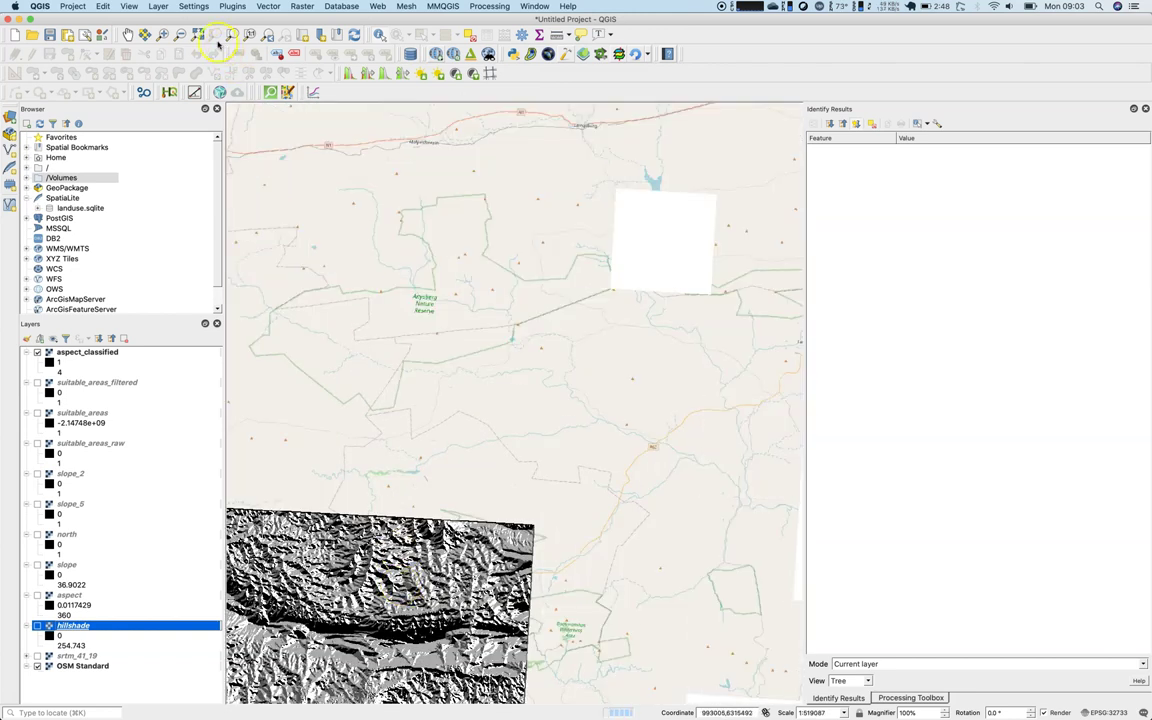
# Pan and zoom so the classified aspect raster sits centred in the map.
pyautogui.click(127, 35)
pyautogui.moveTo(398, 553); pyautogui.dragTo(440, 392)
pyautogui.moveTo(378, 345); pyautogui.dragTo(542, 334)
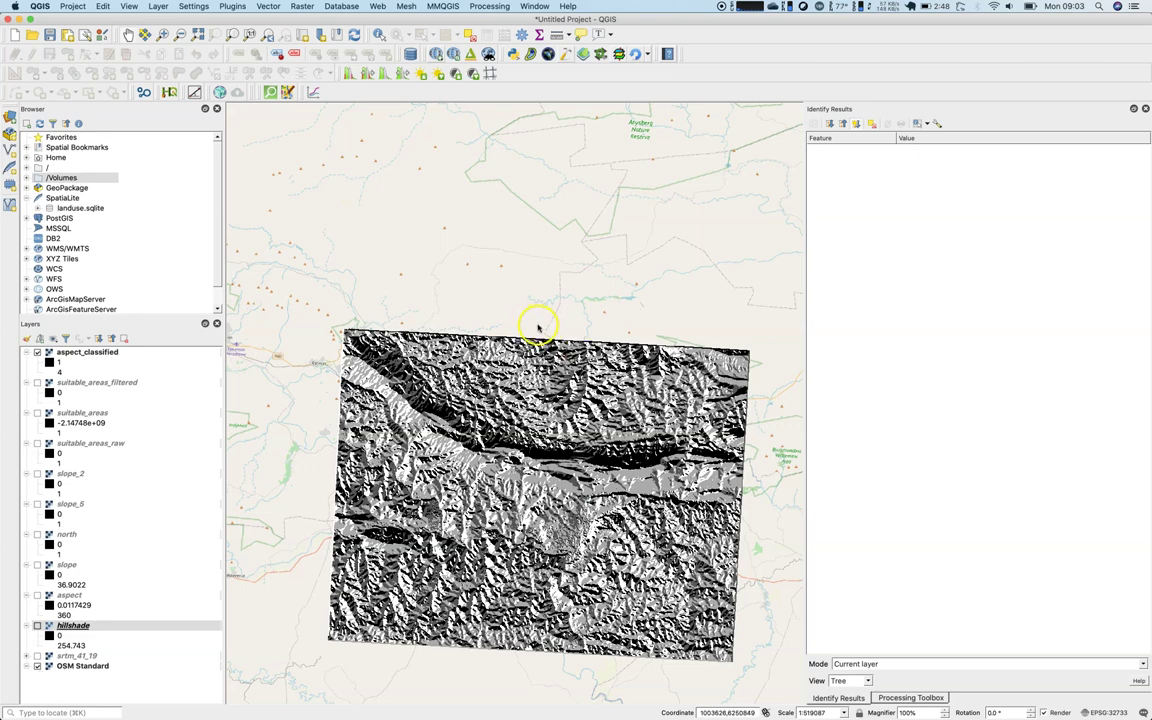
pyautogui.scroll(1, 535, 319)
pyautogui.moveTo(500, 578); pyautogui.dragTo(428, 423)
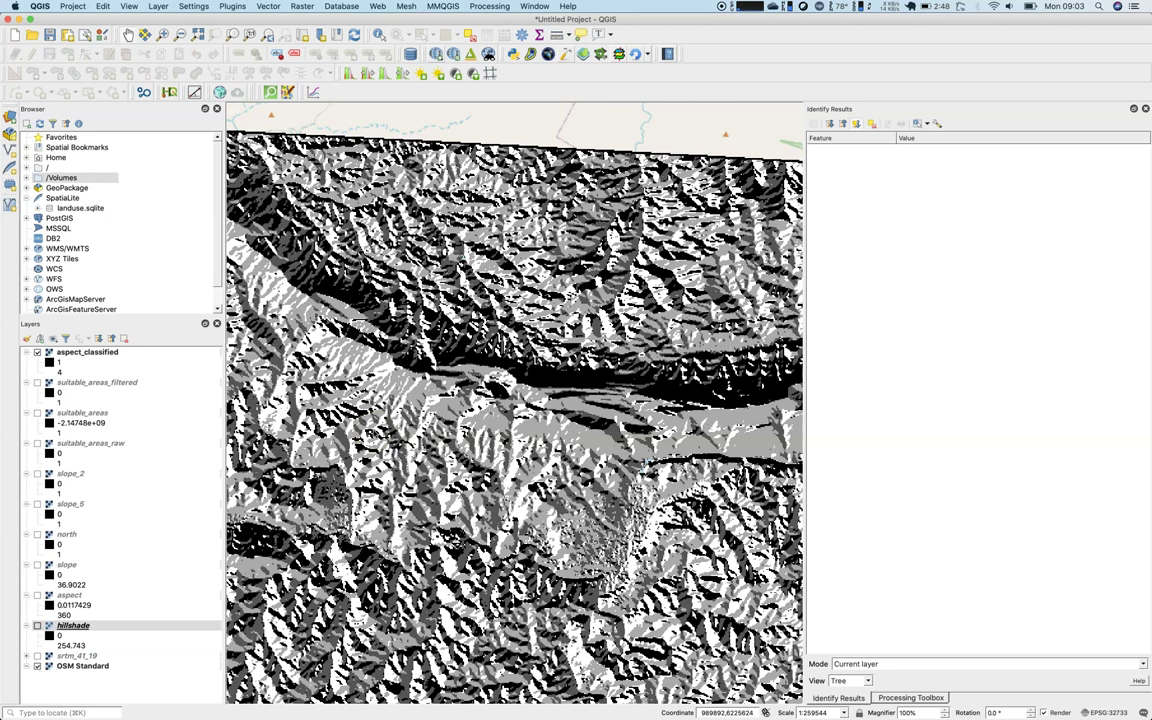
pyautogui.press('super+Tab')
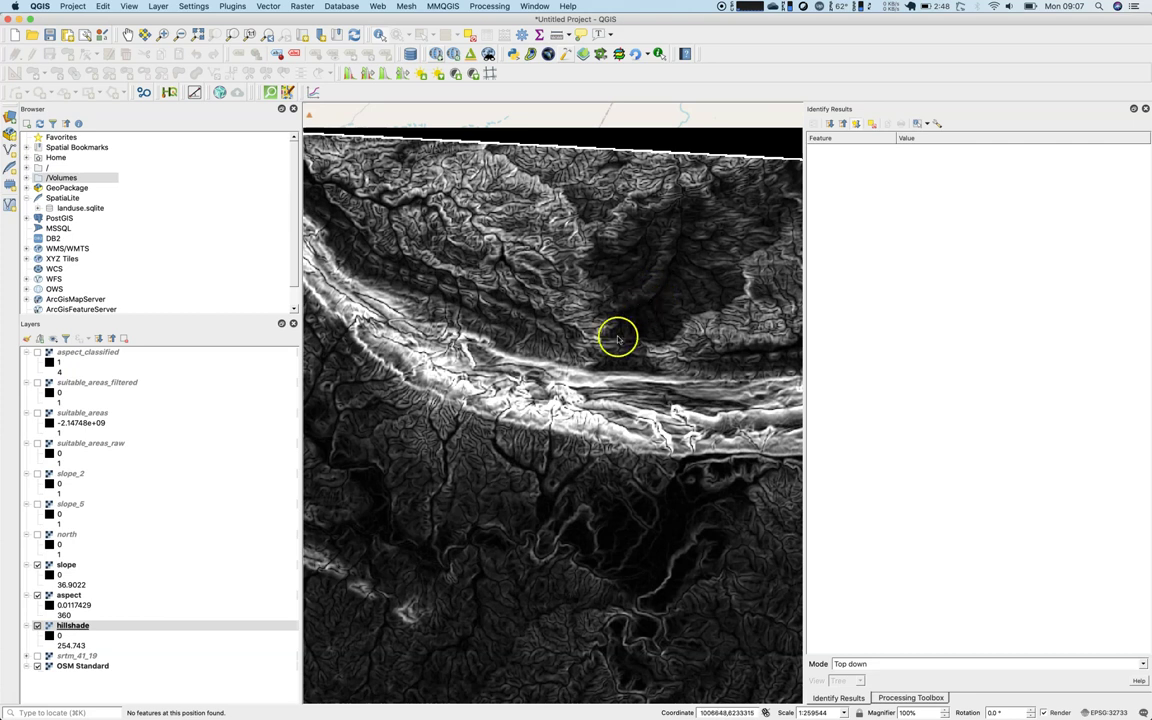
# Identify a map point and inspect its hillshade, aspect and slope result entries.
pyautogui.click(580, 305)
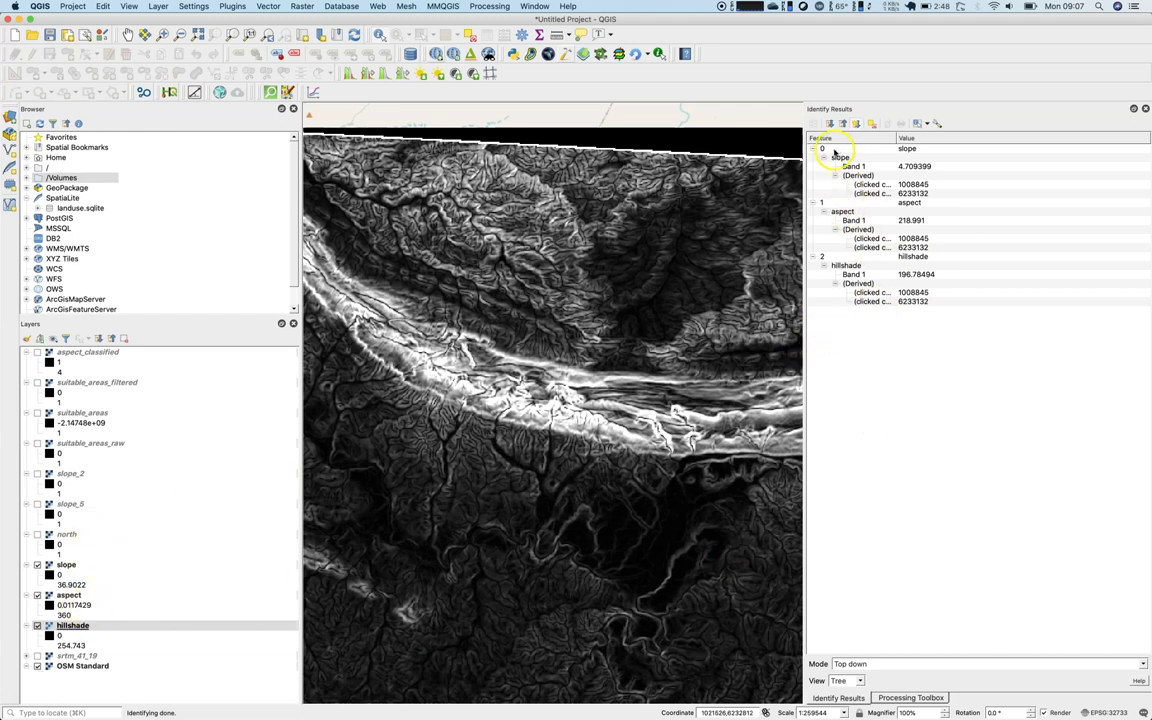
pyautogui.click(847, 265)
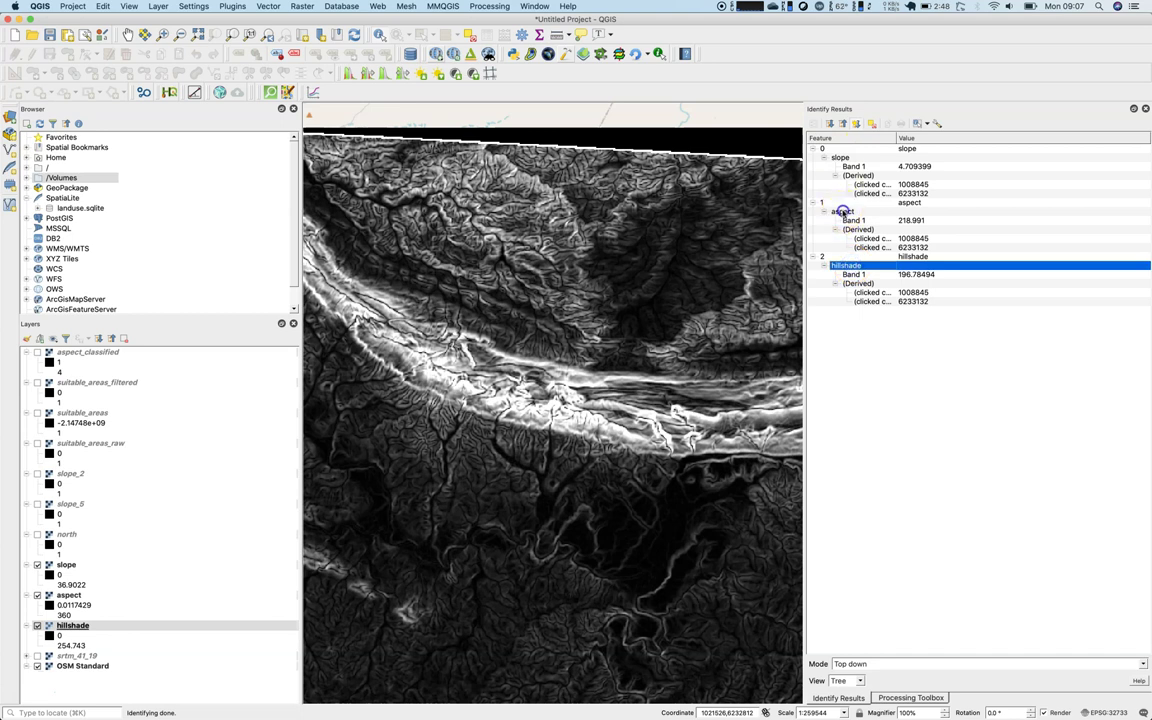
pyautogui.click(842, 212)
pyautogui.click(843, 157)
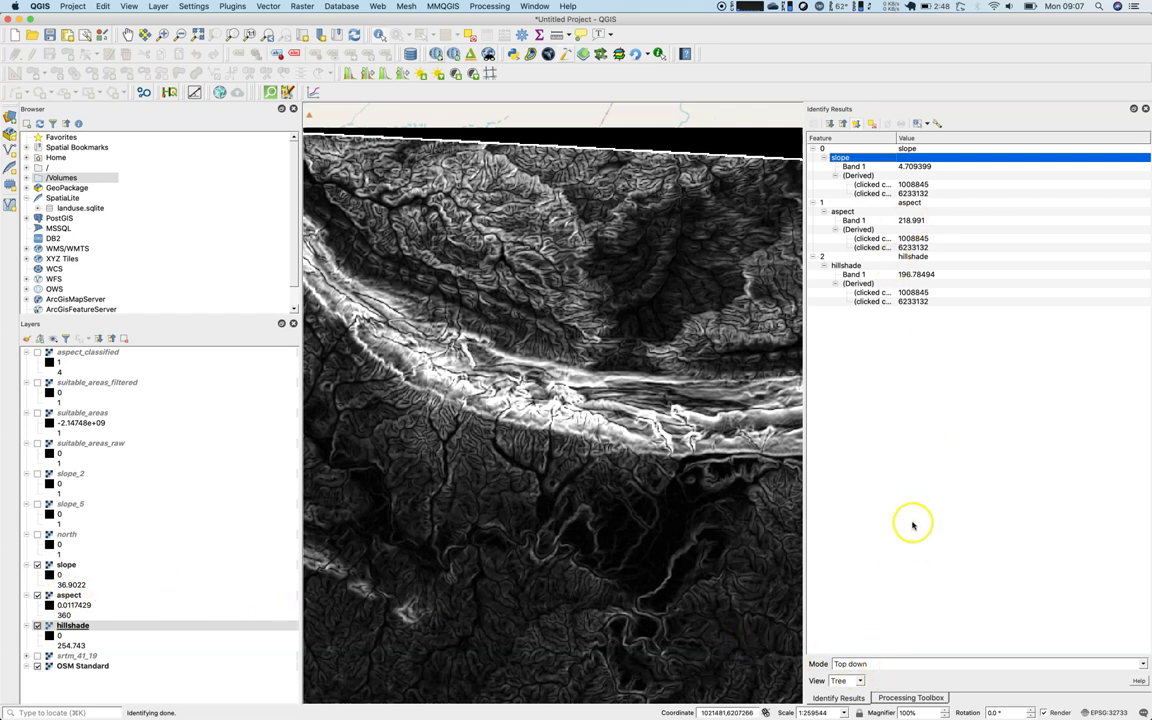
# Switch Identify Results to Table view and query three more map points.
pyautogui.click(840, 681)
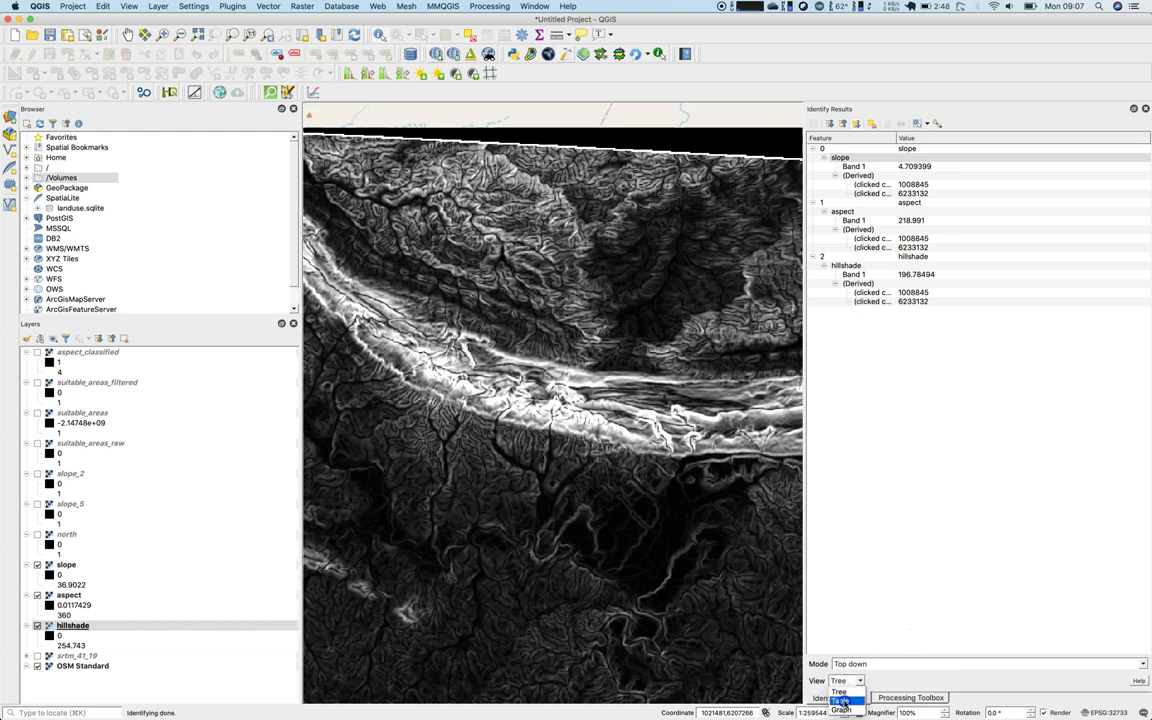
pyautogui.click(840, 699)
pyautogui.click(583, 408)
pyautogui.click(617, 304)
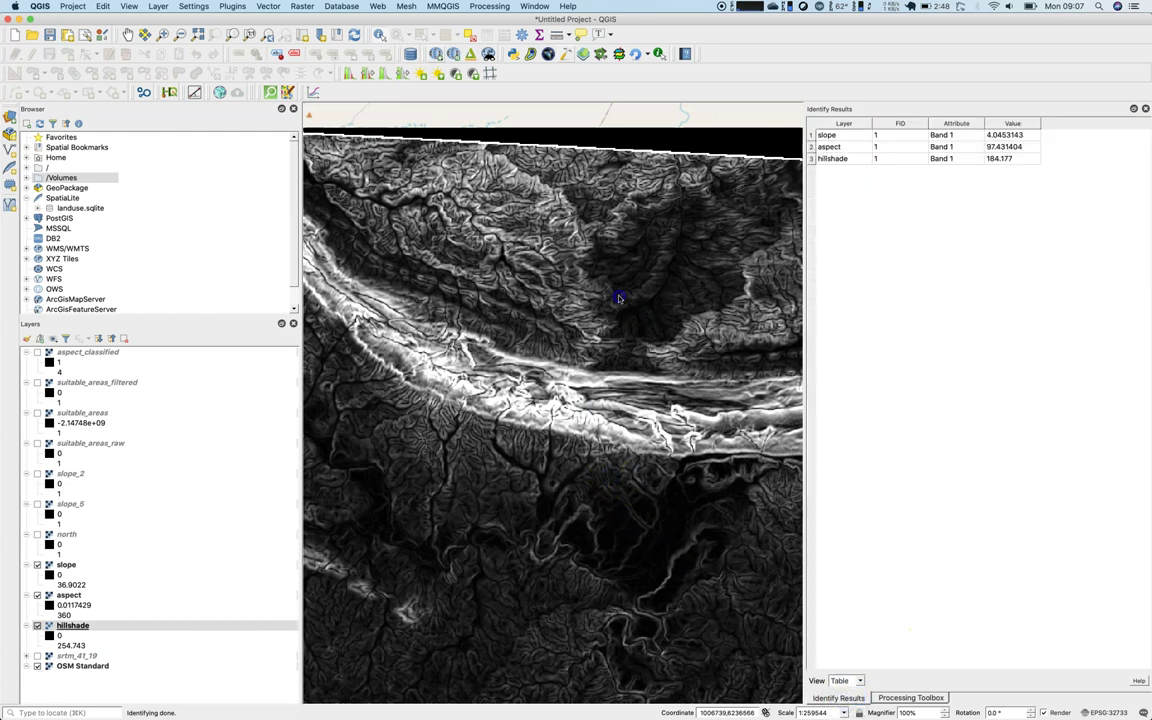
pyautogui.click(425, 493)
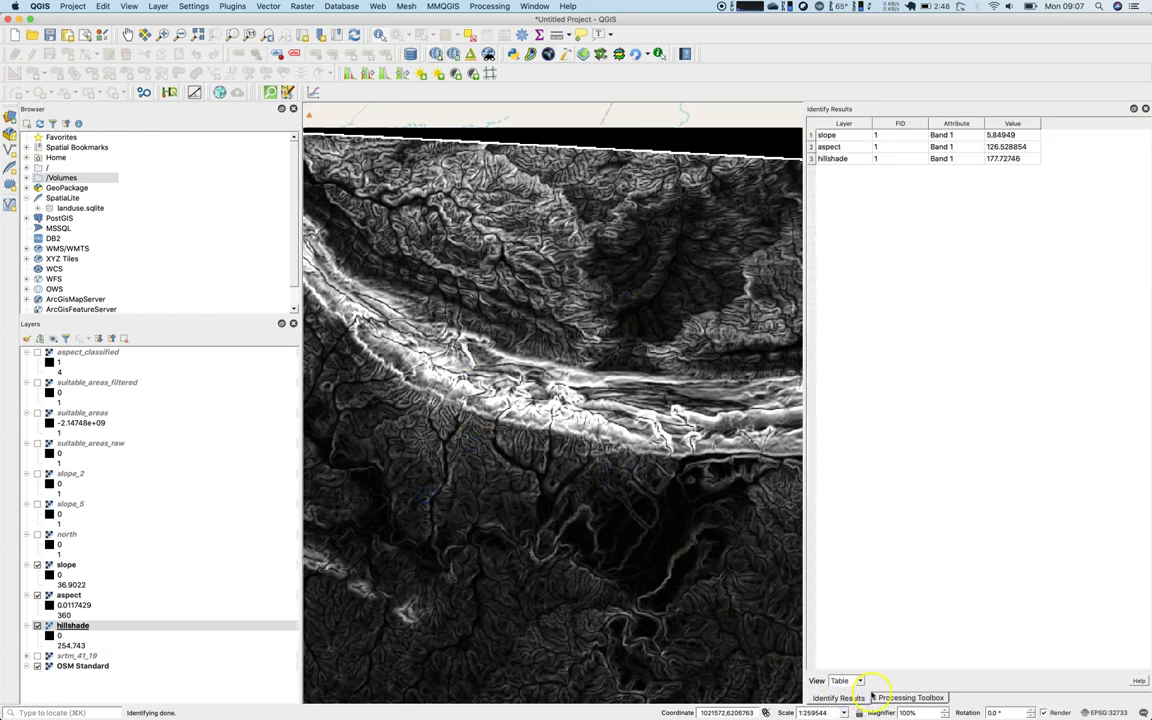
# Show the identify results as a Graph, then return to Table view.
pyautogui.click(841, 681)
pyautogui.click(841, 709)
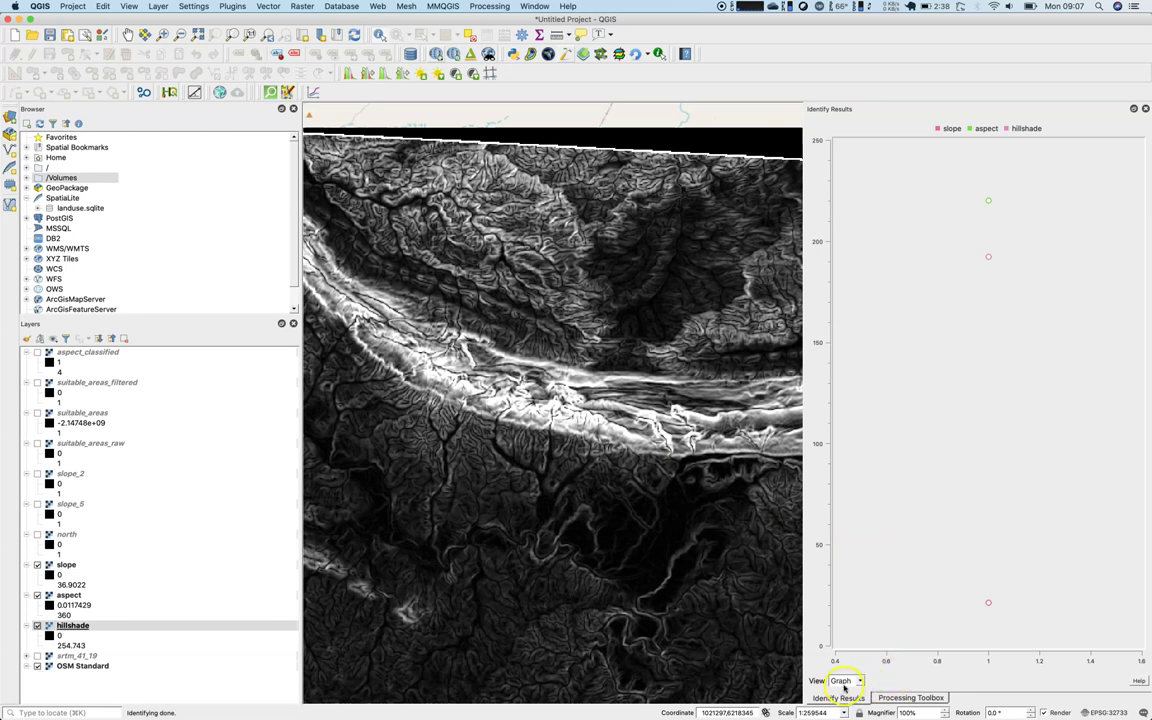
pyautogui.click(841, 681)
pyautogui.click(843, 695)
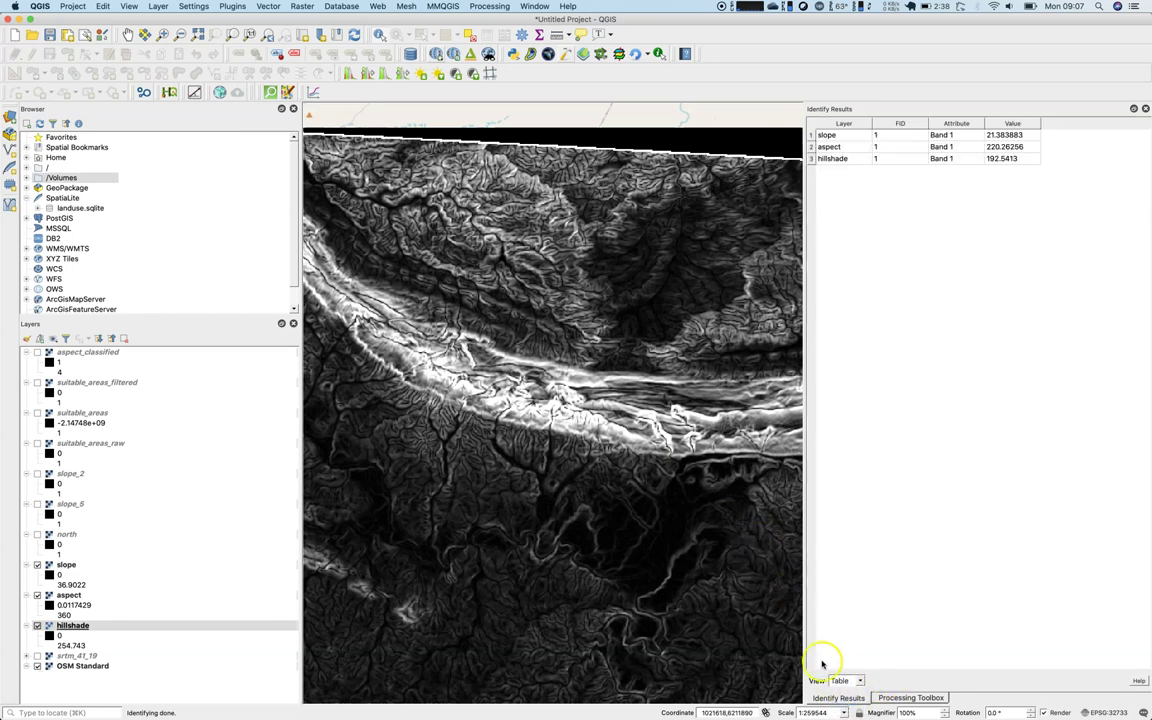
# Set the results view to Tree and mode to Current layer, reading hillshade at two points.
pyautogui.click(841, 681)
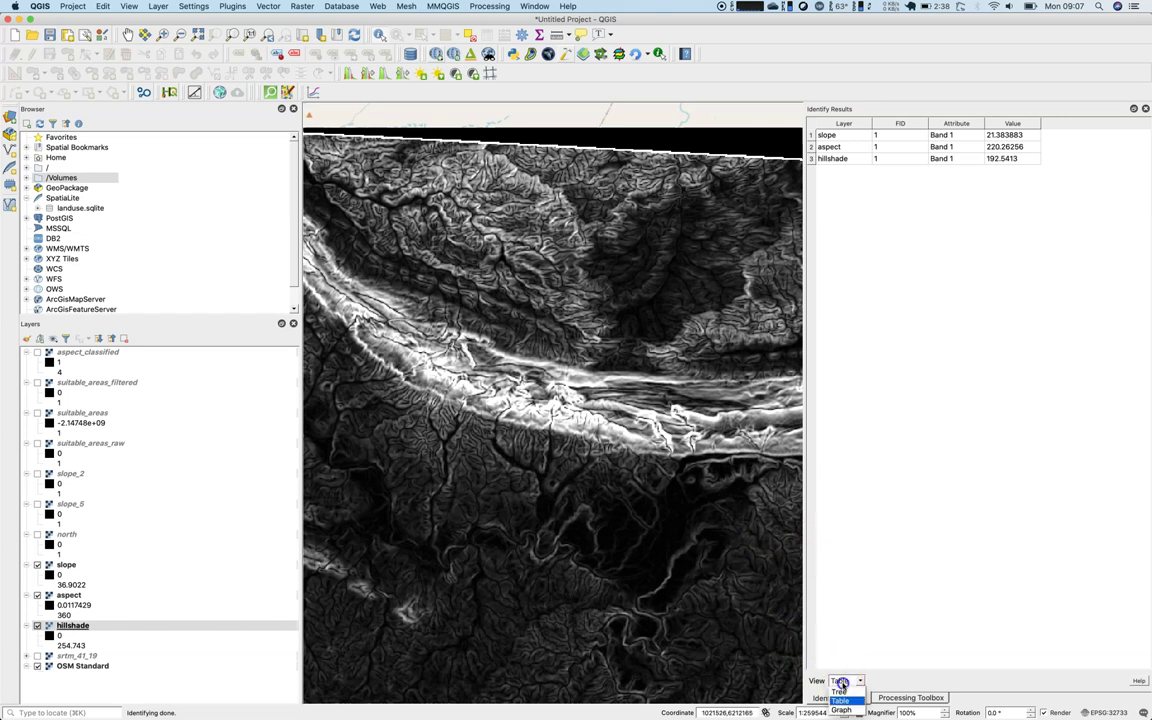
pyautogui.click(843, 689)
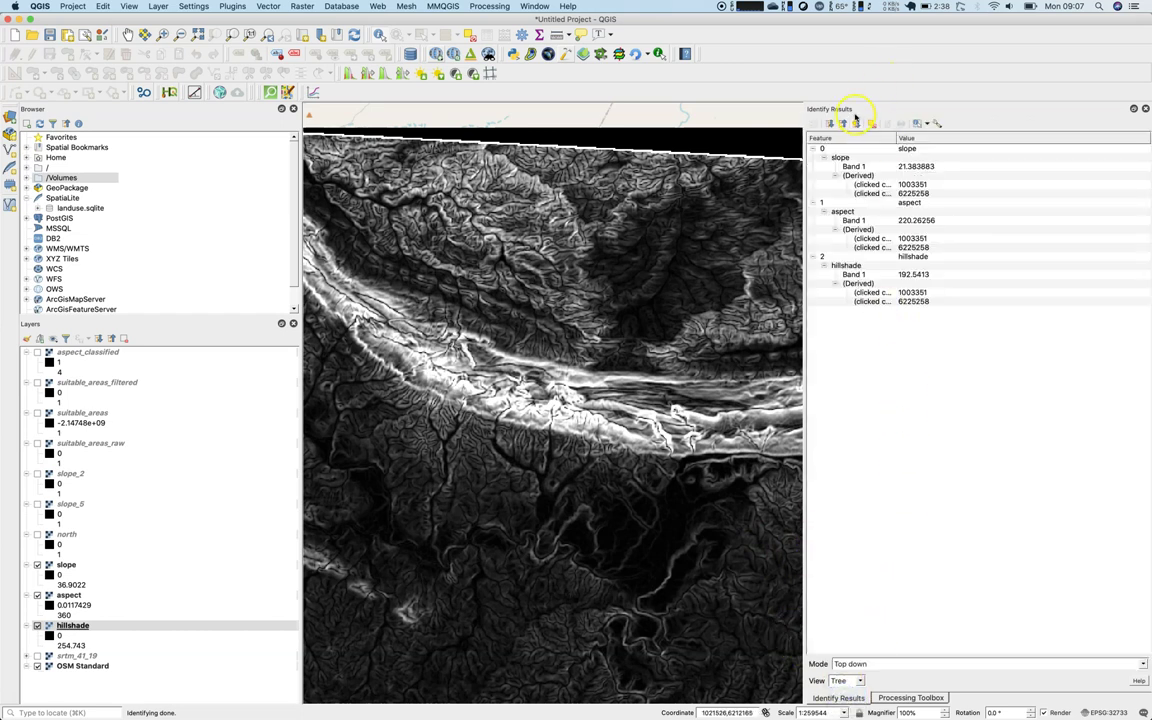
pyautogui.click(792, 160)
pyautogui.click(965, 664)
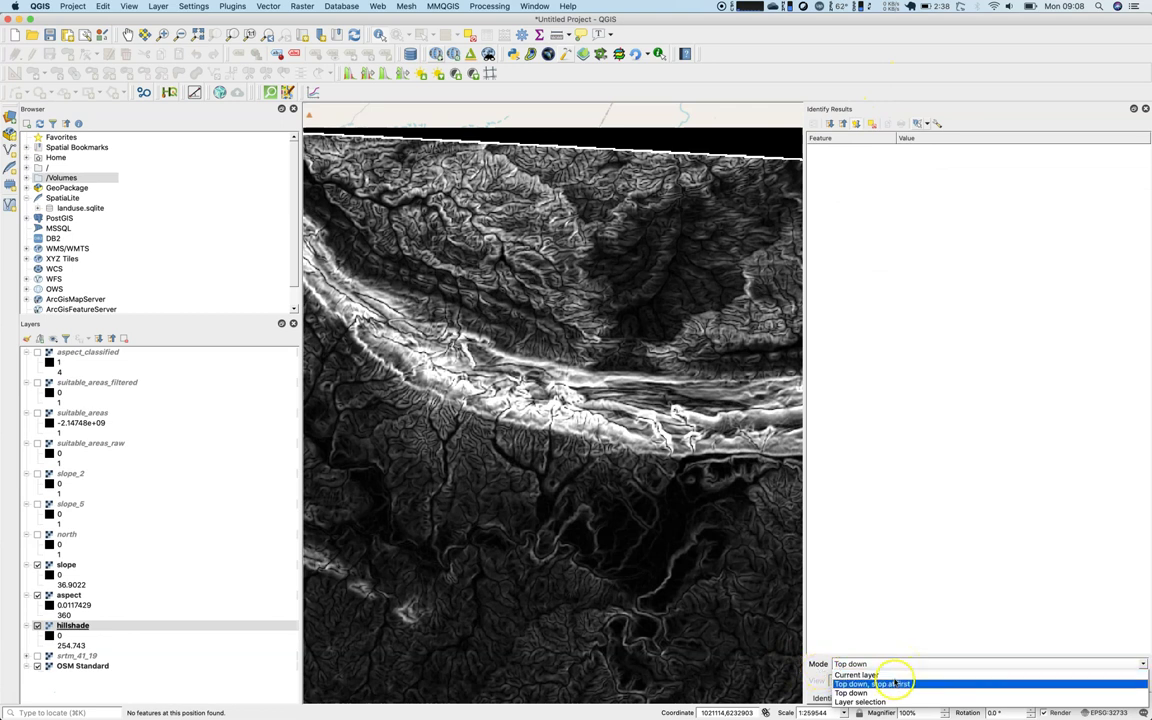
pyautogui.click(894, 677)
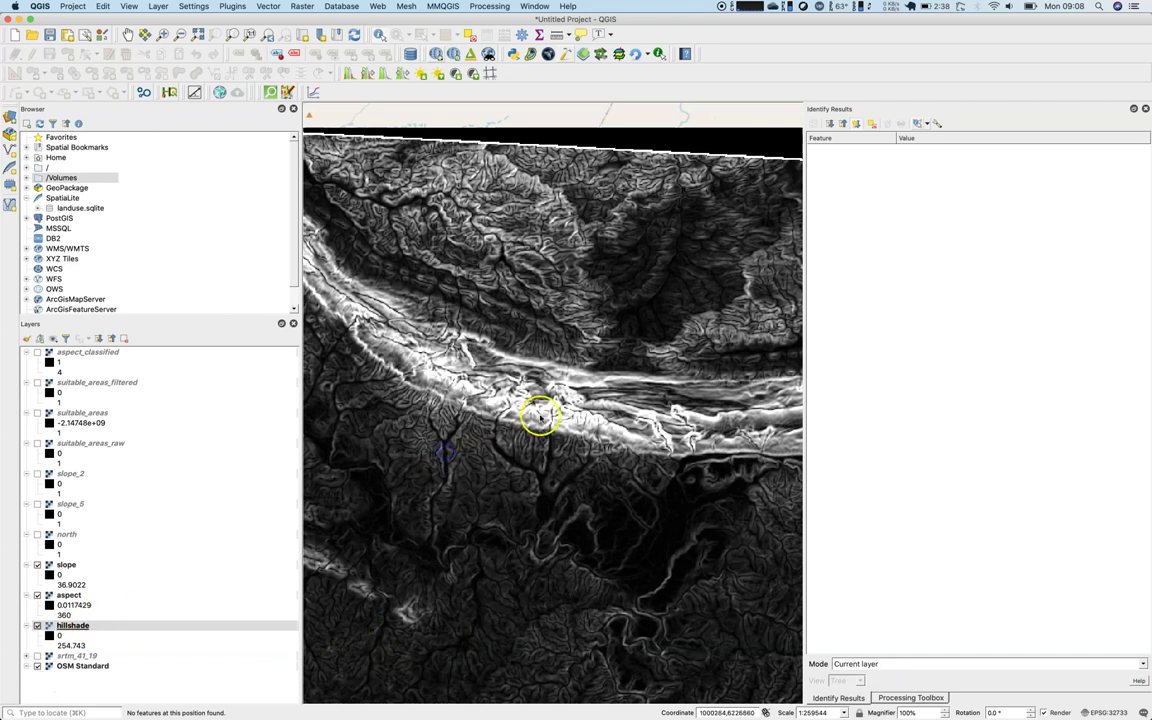
pyautogui.click(548, 462)
pyautogui.click(922, 124)
pyautogui.click(960, 137)
pyautogui.click(500, 341)
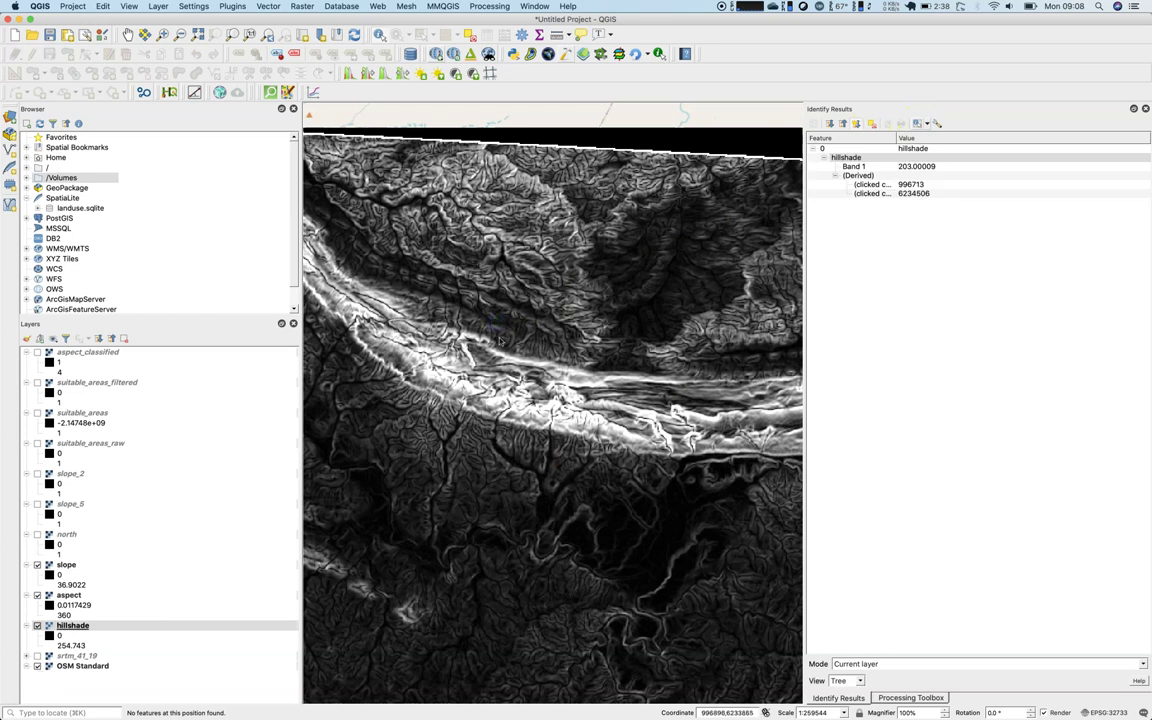
# Switch identify mode to Top down, stop at first and check slope at two points.
pyautogui.click(913, 663)
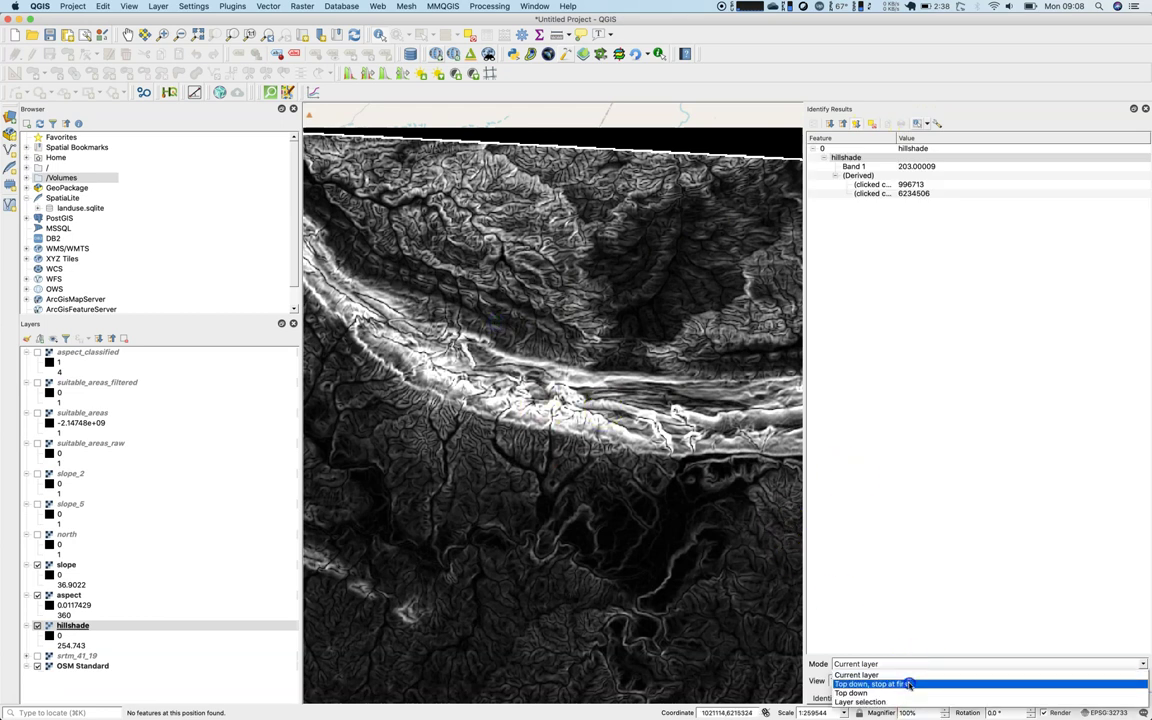
pyautogui.click(909, 684)
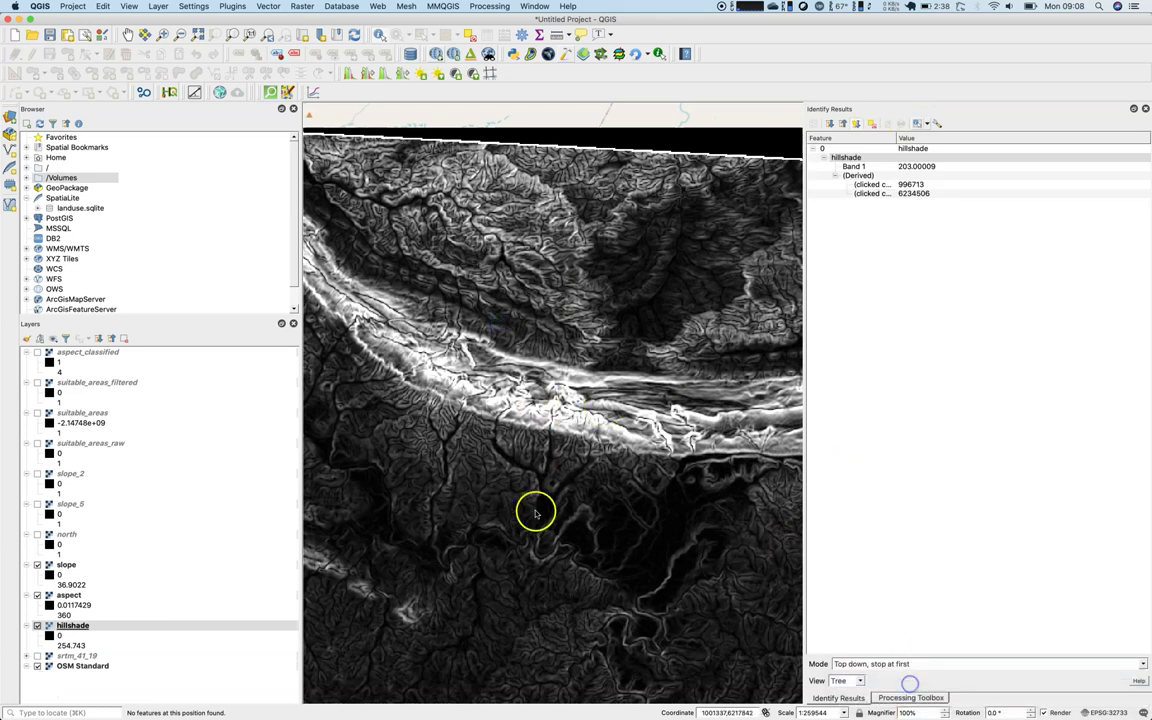
pyautogui.click(545, 437)
pyautogui.click(600, 437)
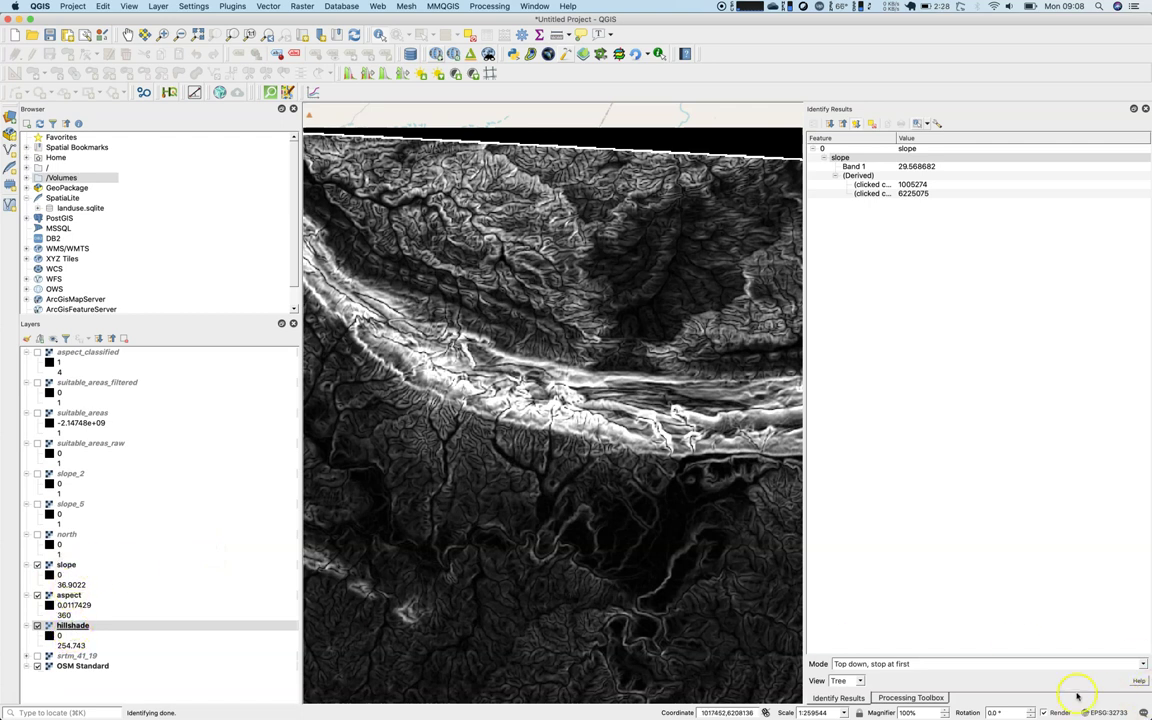
# Set identify mode to Top down and list slope, aspect and hillshade at a point.
pyautogui.click(1051, 665)
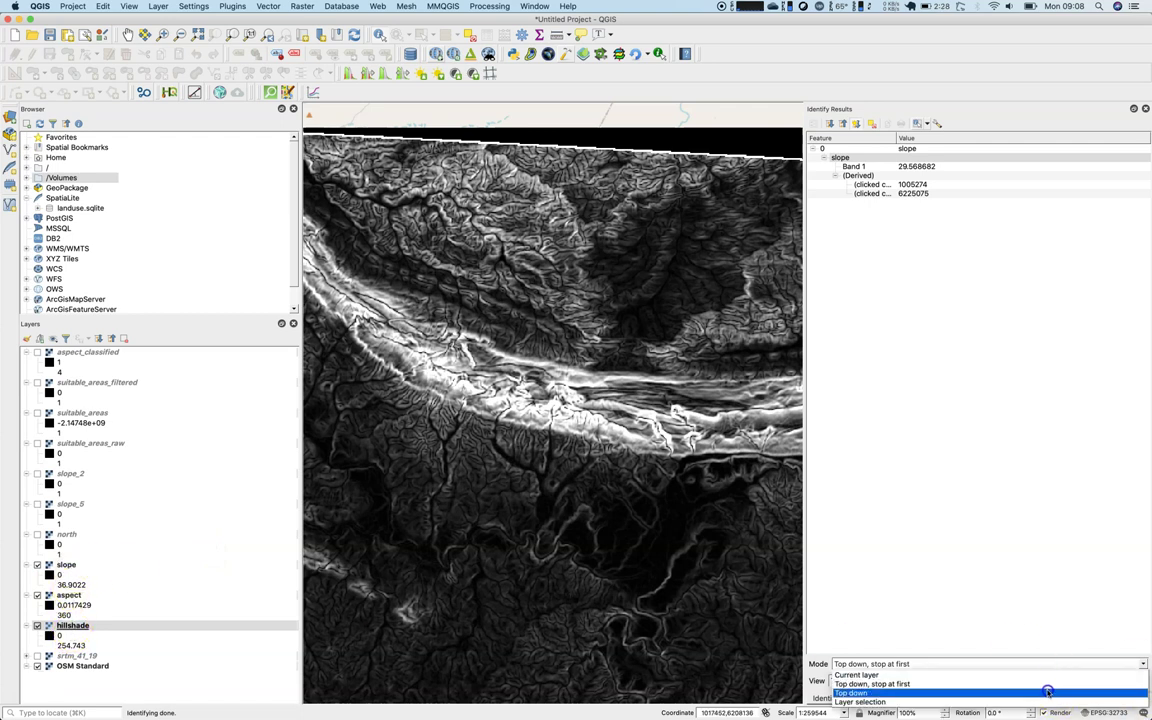
pyautogui.click(1047, 692)
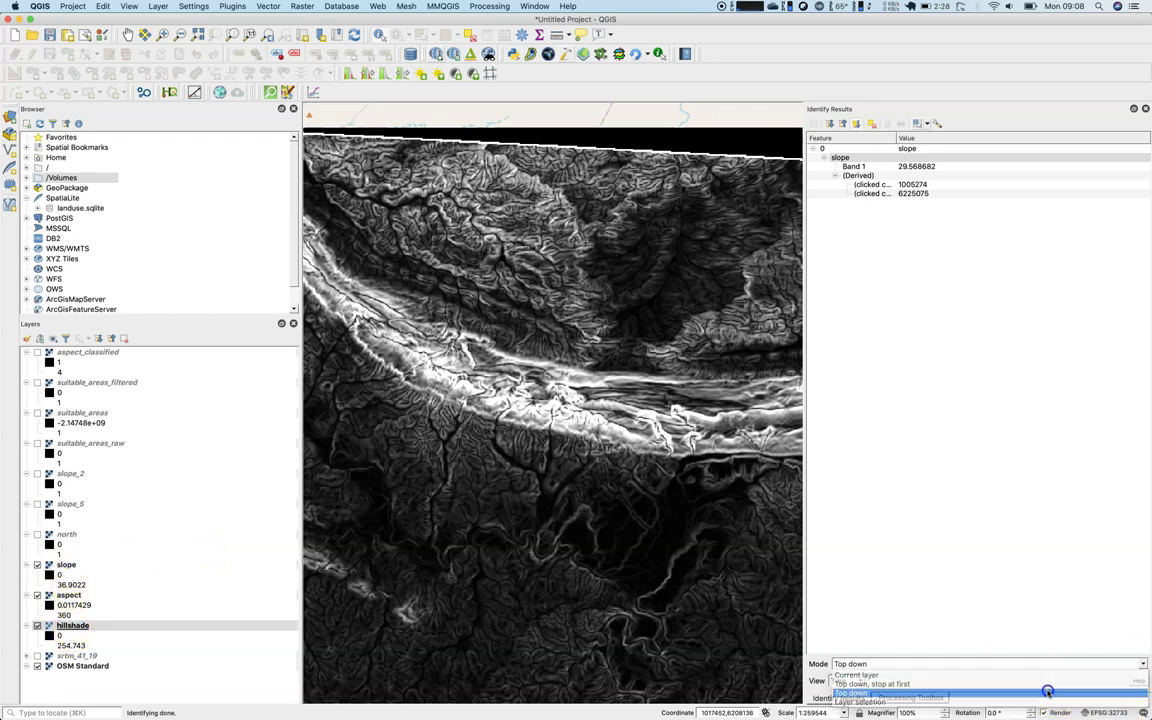
pyautogui.click(596, 357)
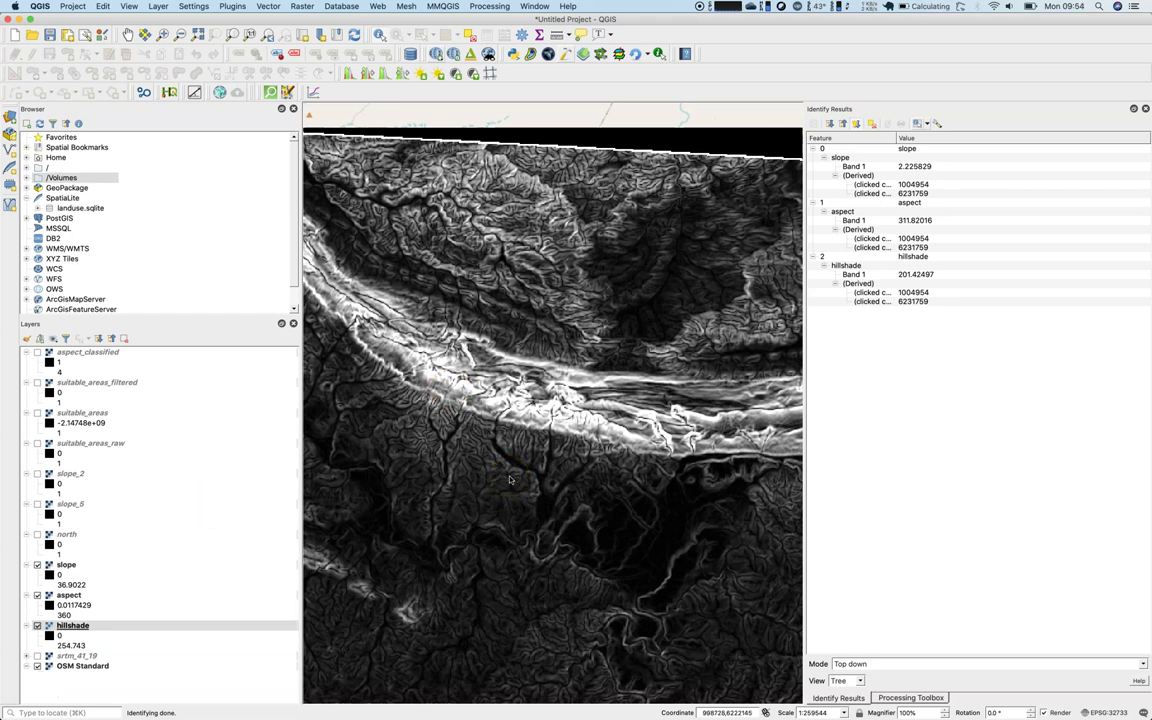
# Confirm Value Tool is installed in the plugin manager, then enable the Value Tool panel.
pyautogui.click(232, 6)
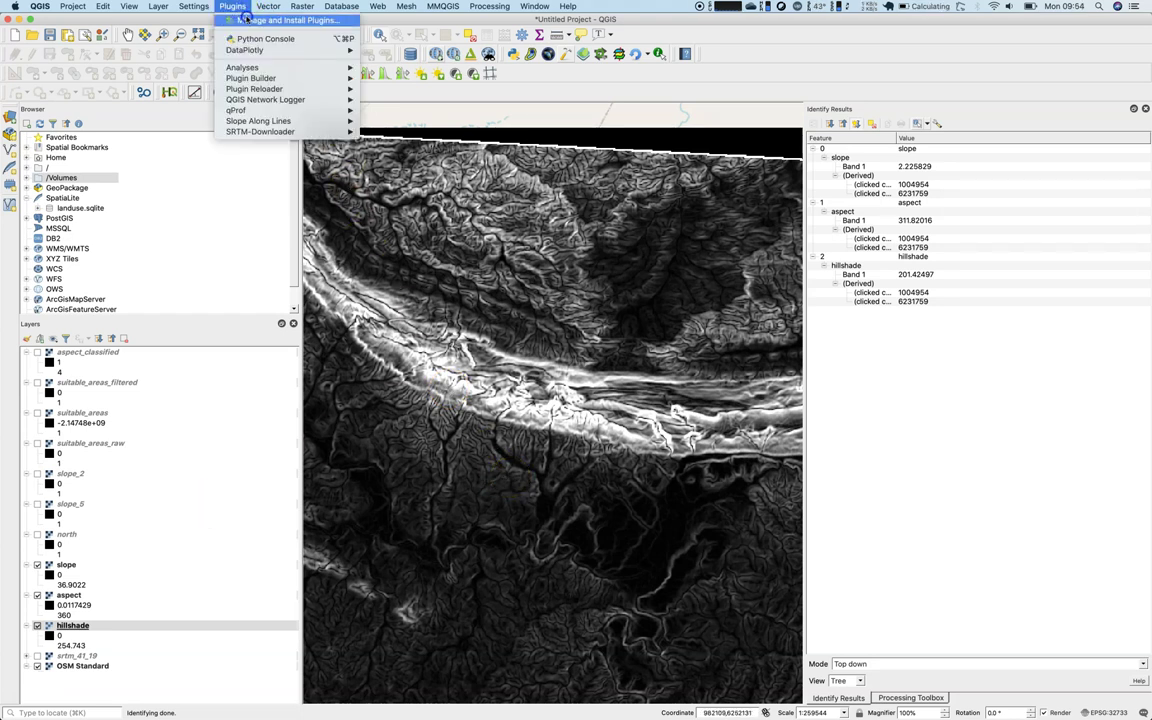
pyautogui.click(245, 19)
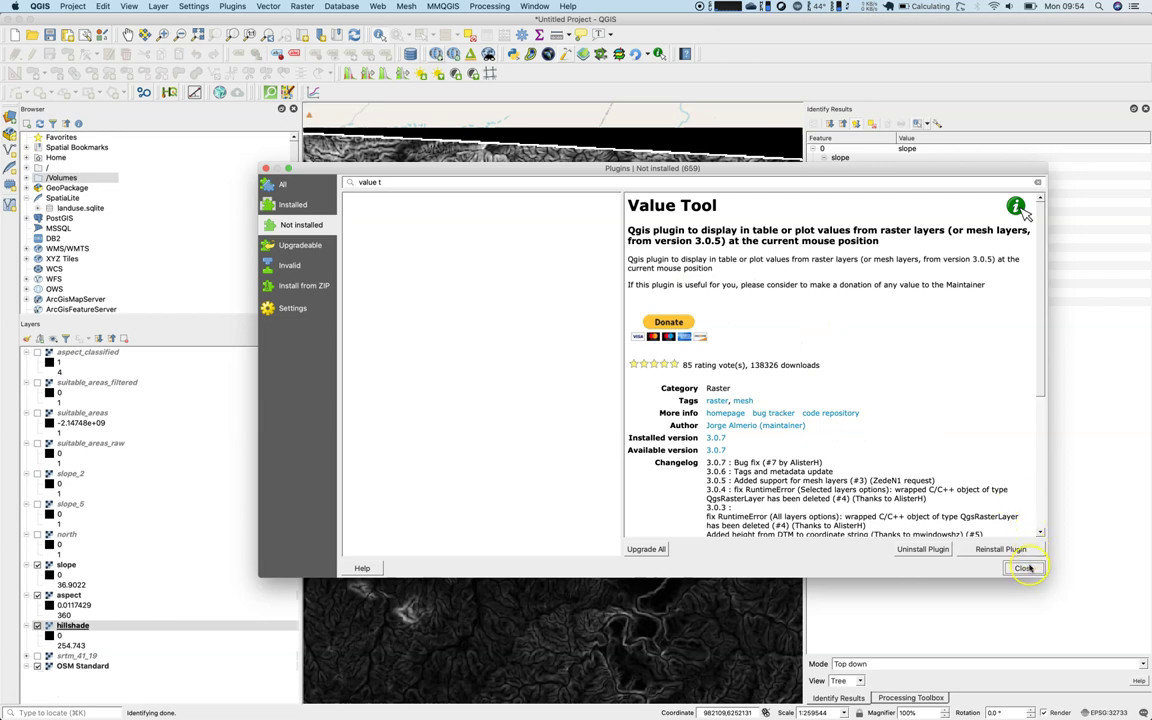
pyautogui.click(1025, 567)
pyautogui.rightClick(560, 102)
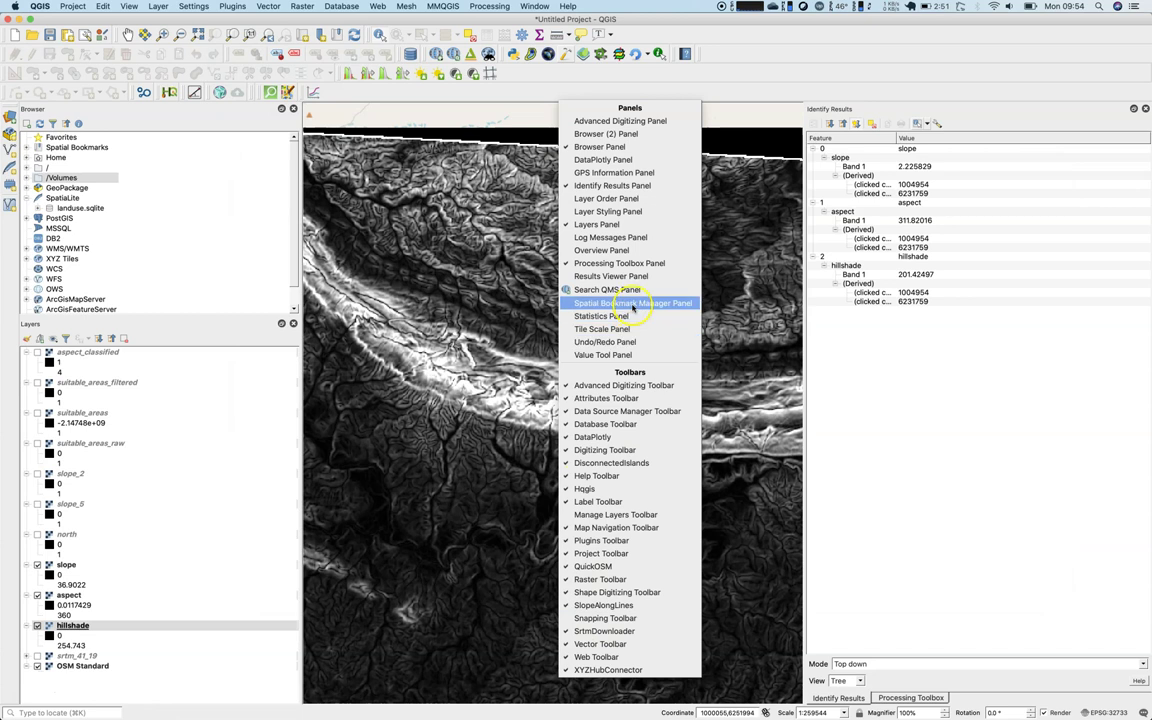
pyautogui.click(598, 355)
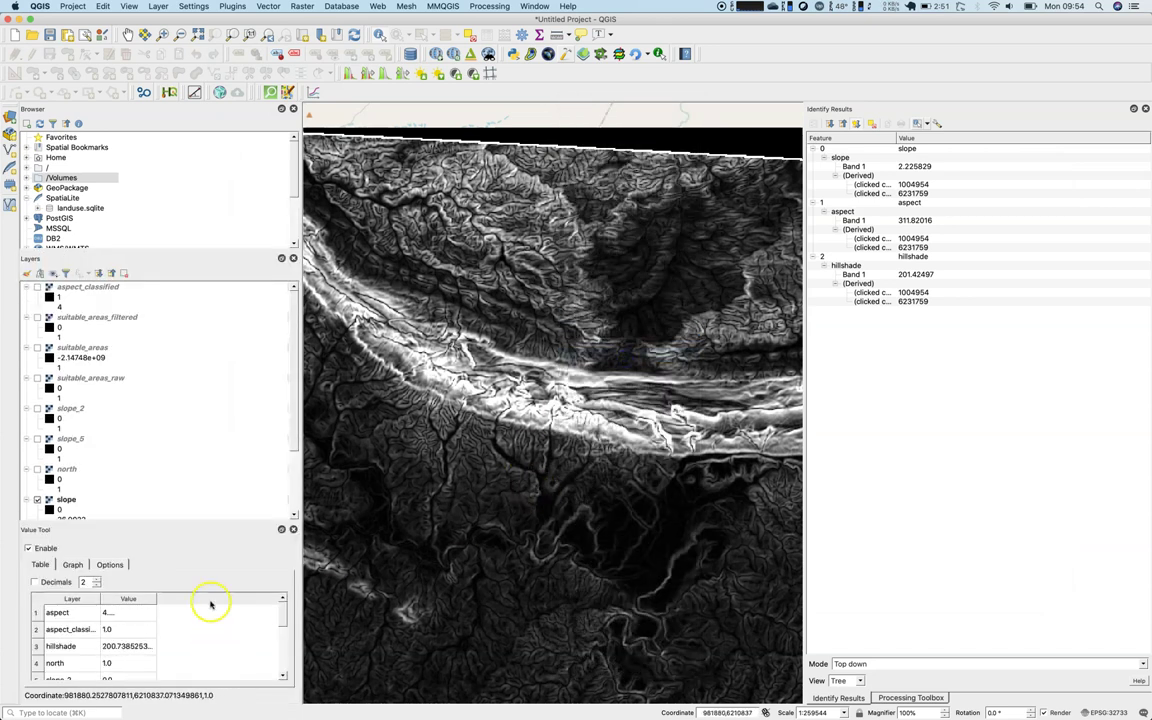
# In Value Tool options, show only visible layers and keep all bands displayed.
pyautogui.click(47, 549)
pyautogui.click(47, 549)
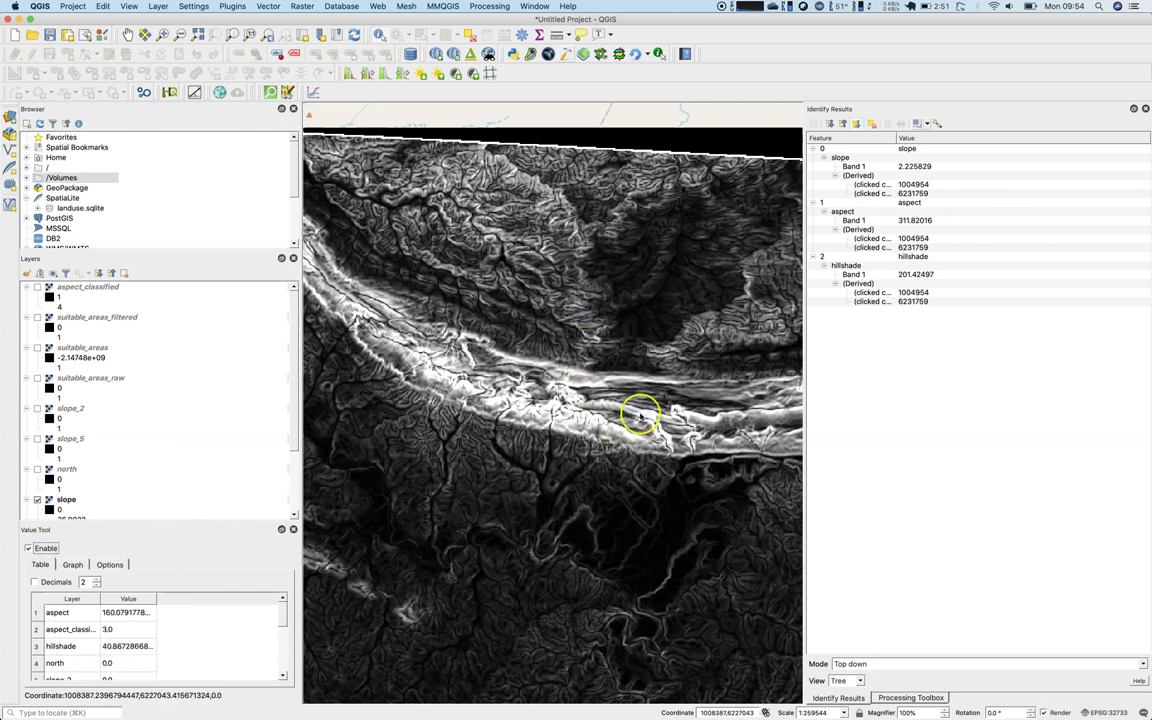
pyautogui.click(112, 565)
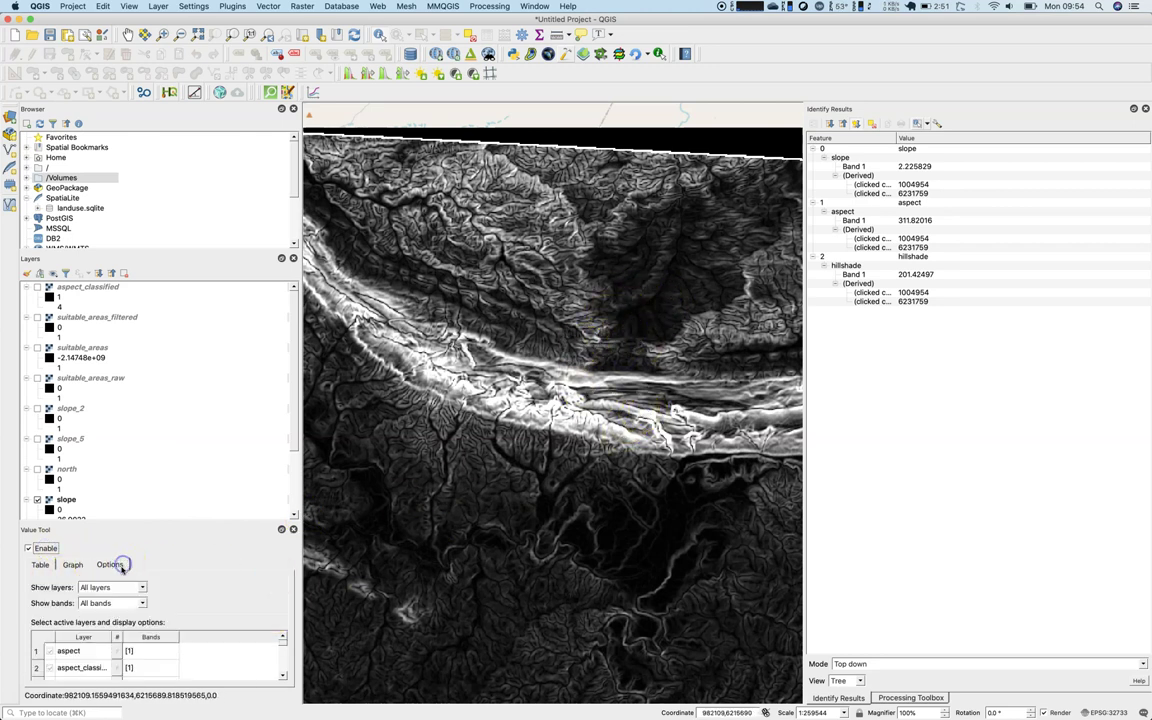
pyautogui.click(116, 587)
pyautogui.click(121, 598)
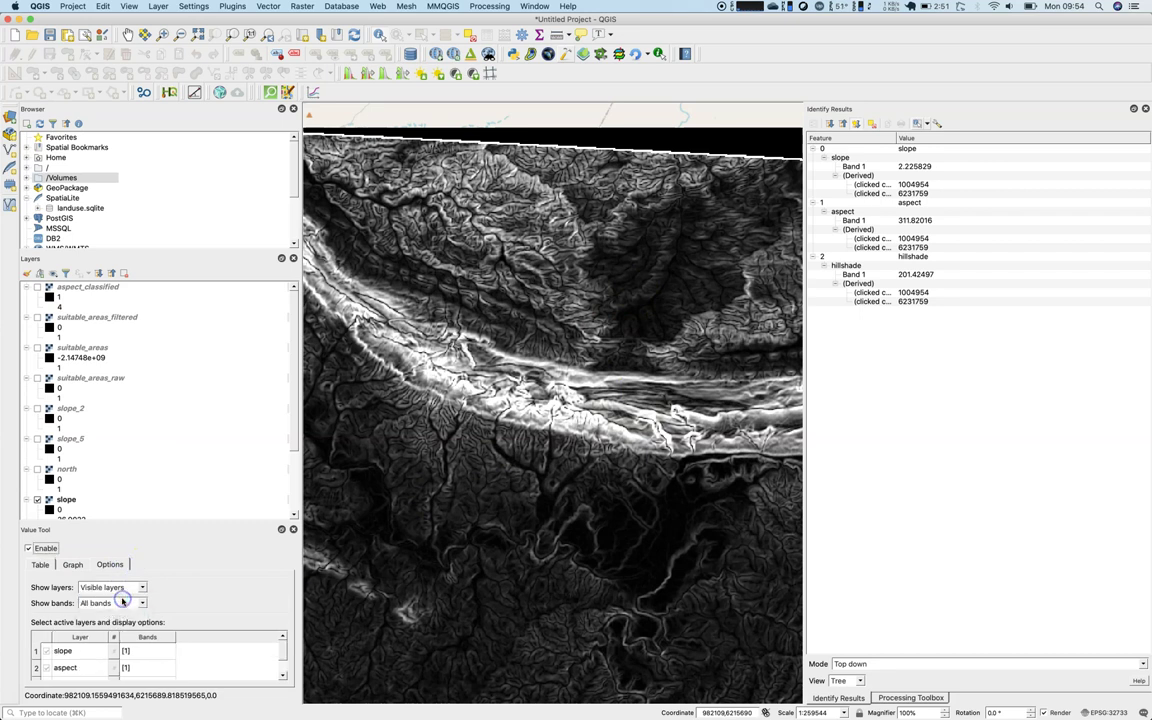
pyautogui.click(116, 587)
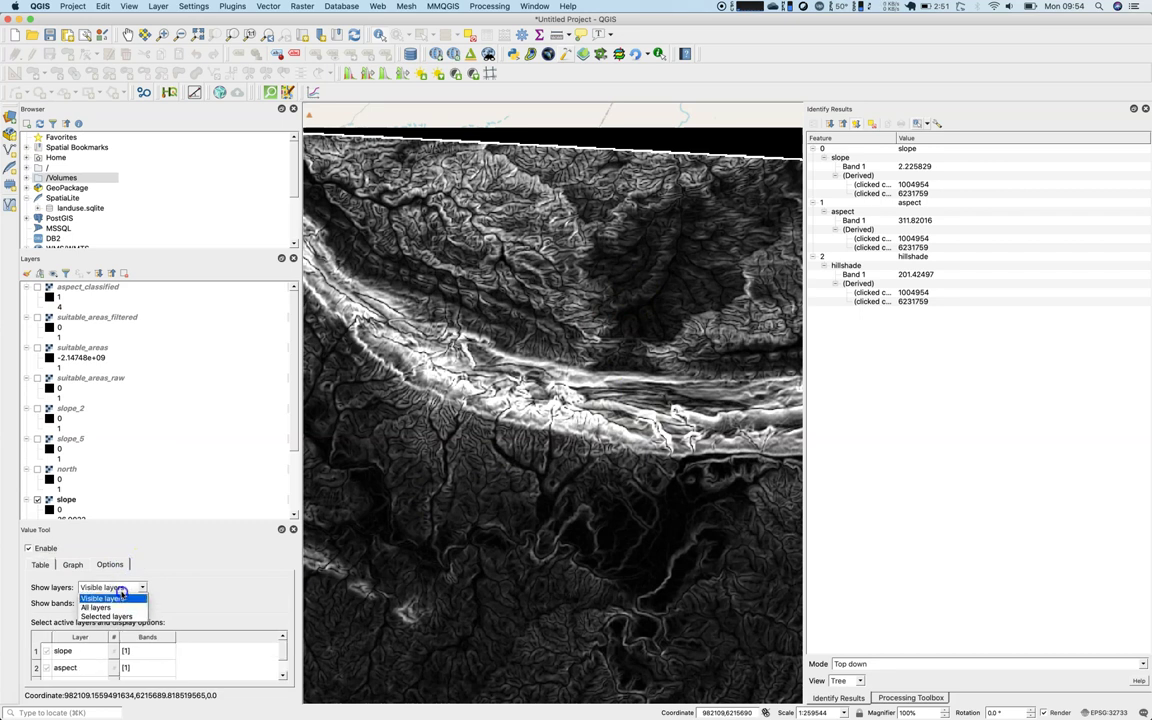
pyautogui.click(122, 589)
pyautogui.click(97, 603)
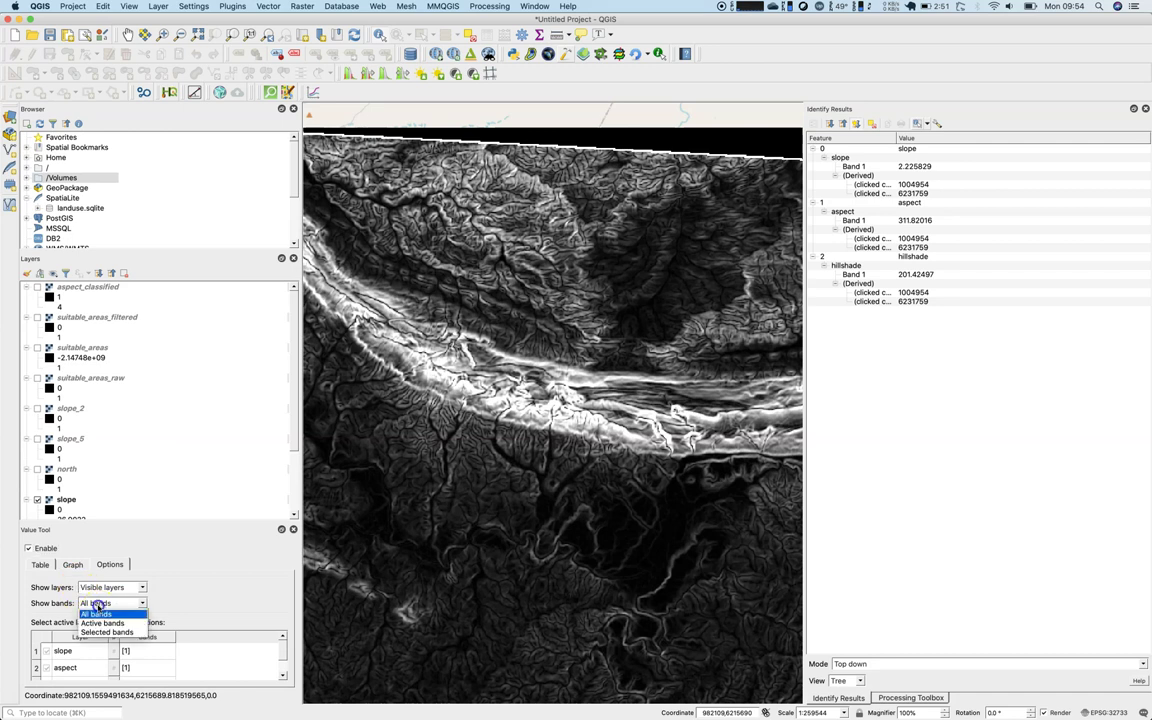
pyautogui.click(97, 603)
pyautogui.click(97, 603)
pyautogui.click(97, 603)
pyautogui.click(48, 564)
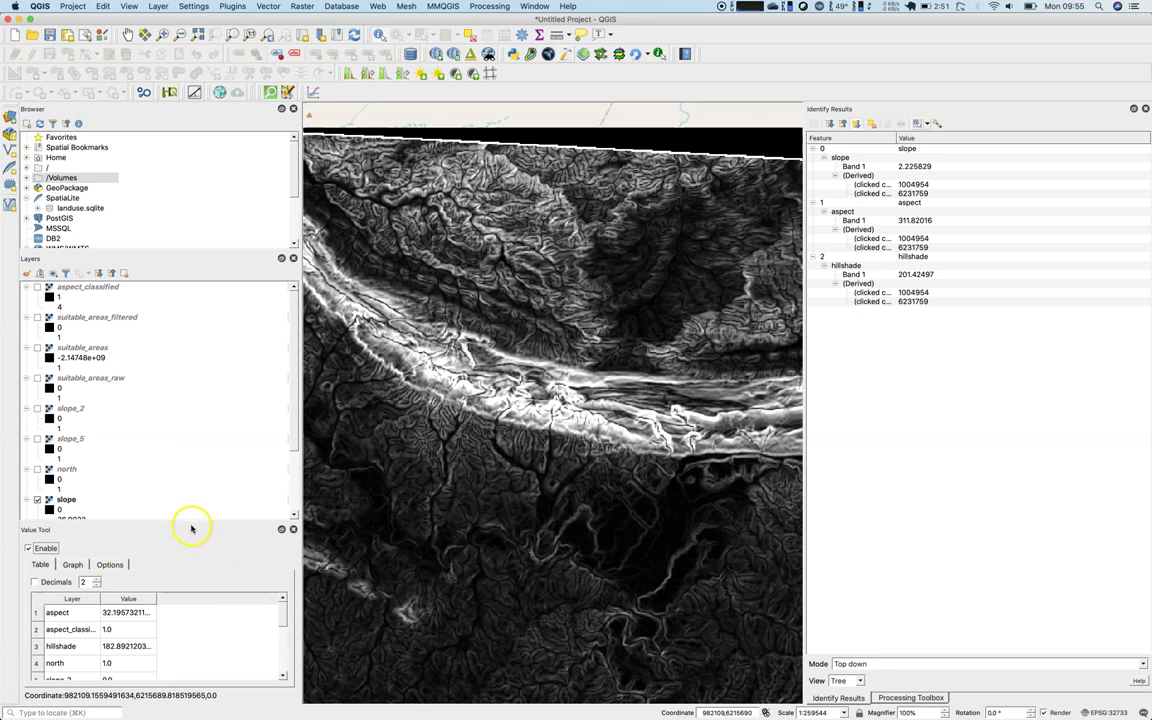
# Float and enlarge the Value Tool, show identify results as a Table, and round to 2 decimals.
pyautogui.moveTo(191, 526); pyautogui.dragTo(303, 296)
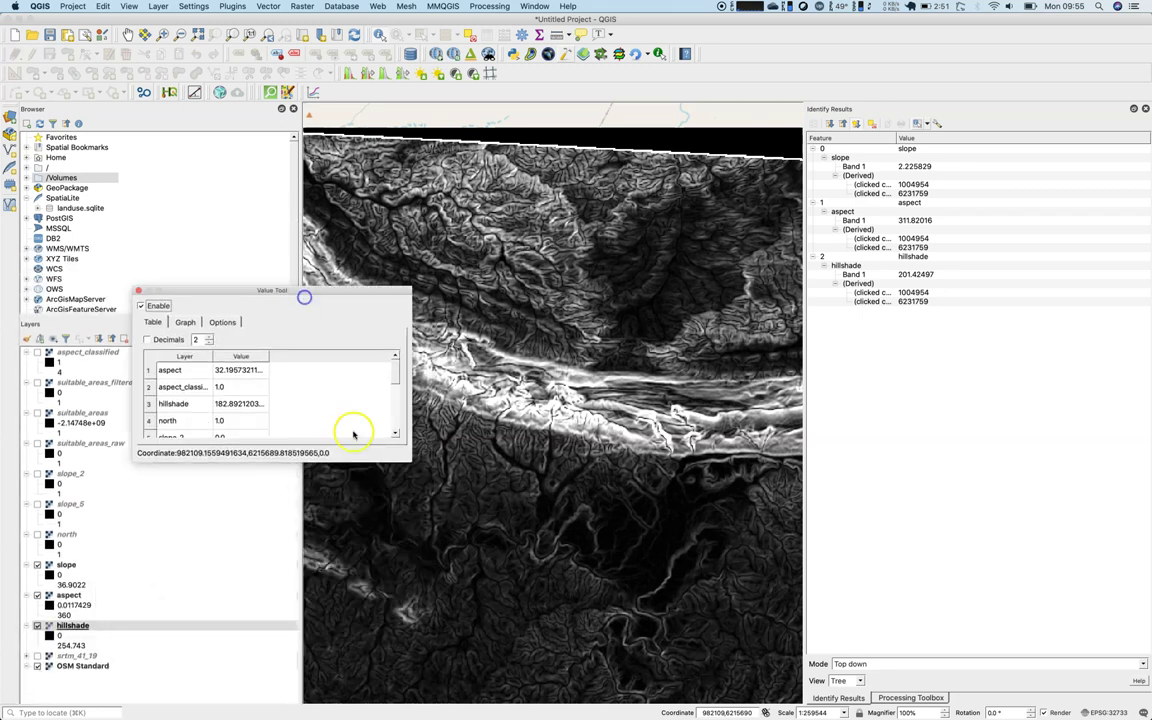
pyautogui.moveTo(404, 463); pyautogui.dragTo(395, 597)
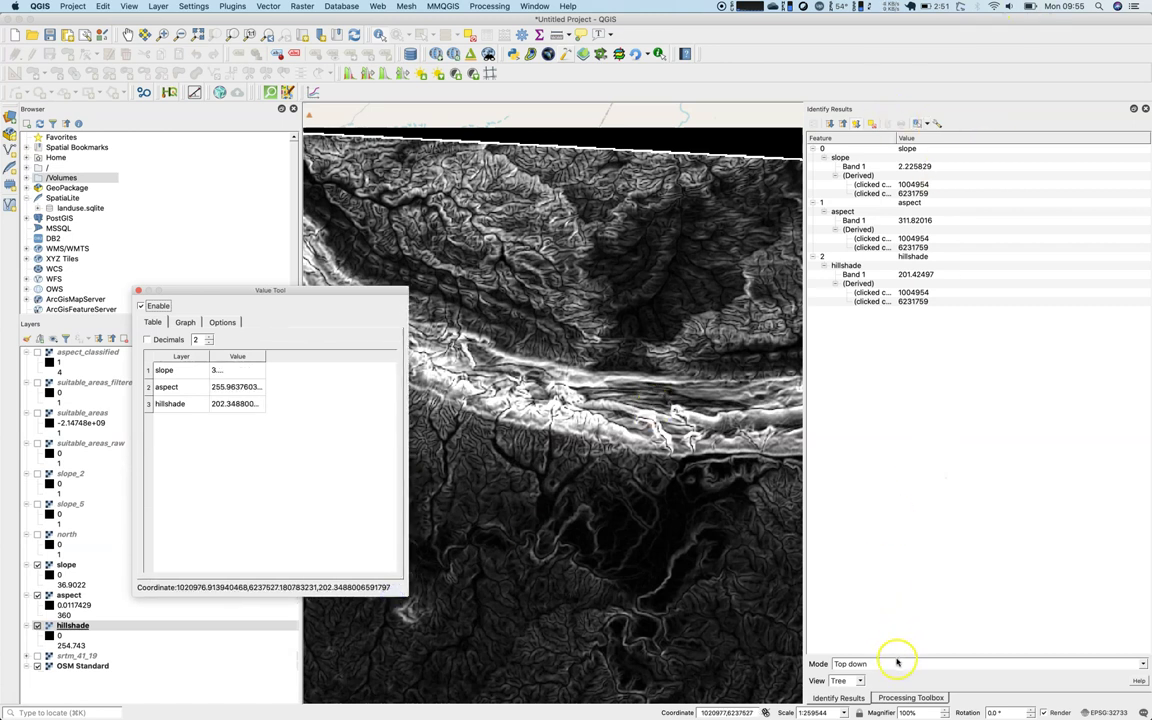
pyautogui.click(847, 683)
pyautogui.click(845, 667)
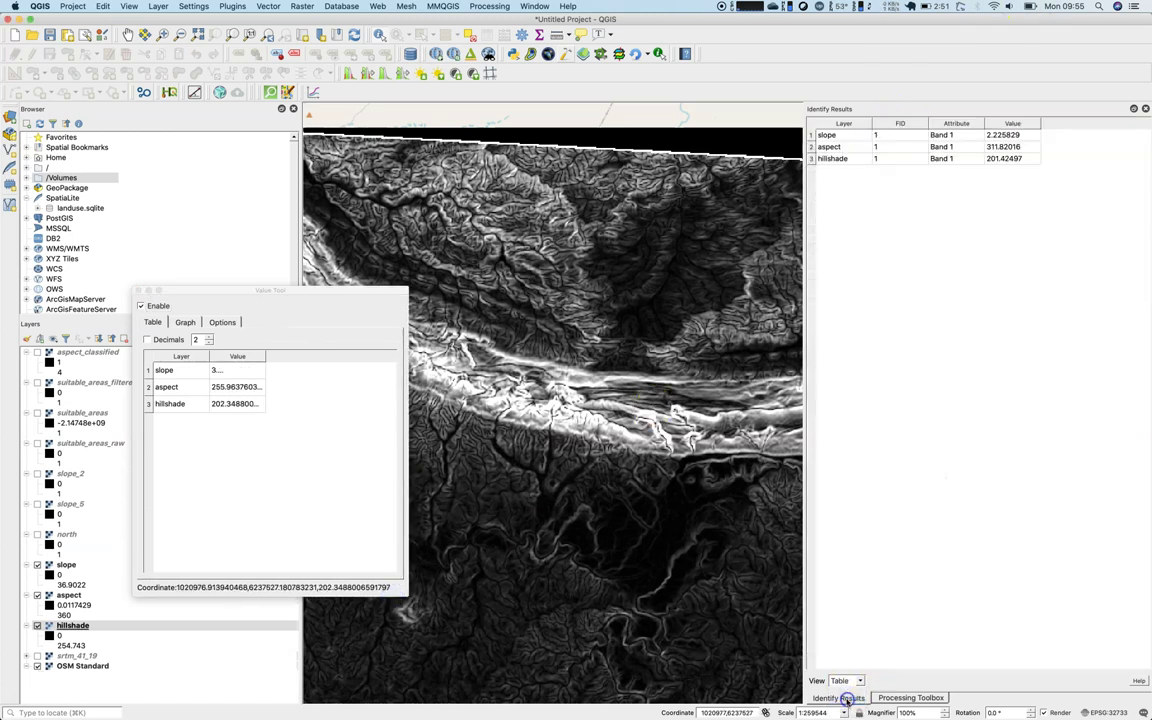
pyautogui.click(683, 403)
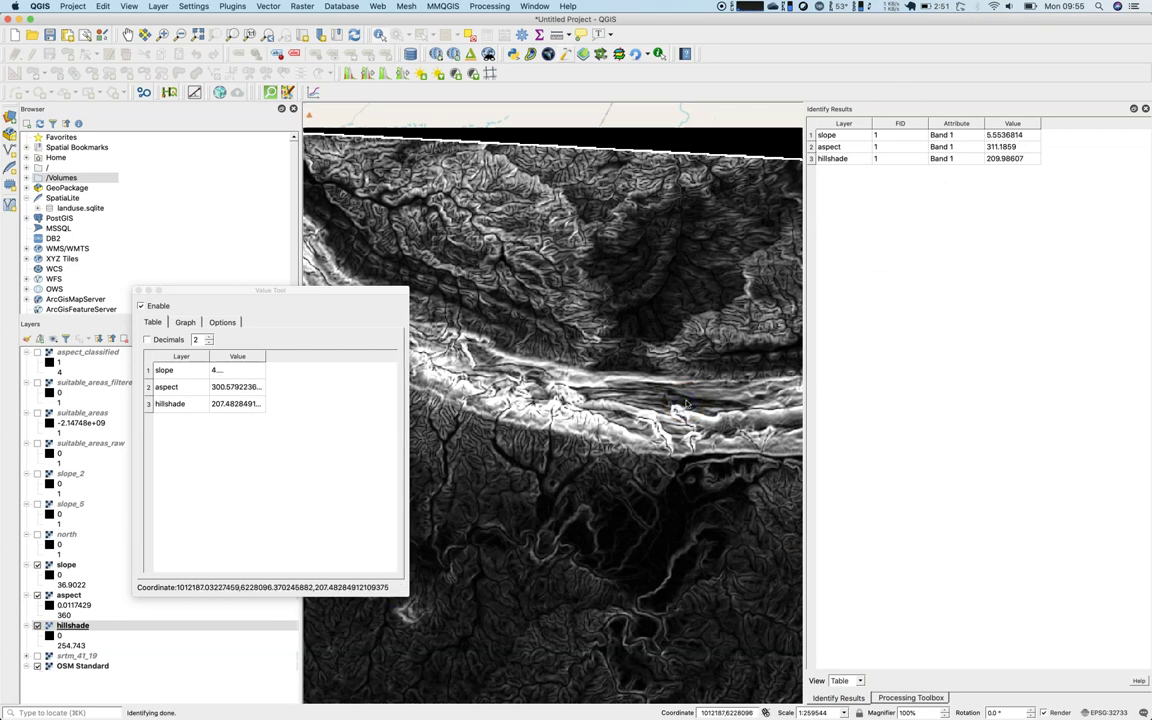
pyautogui.click(666, 400)
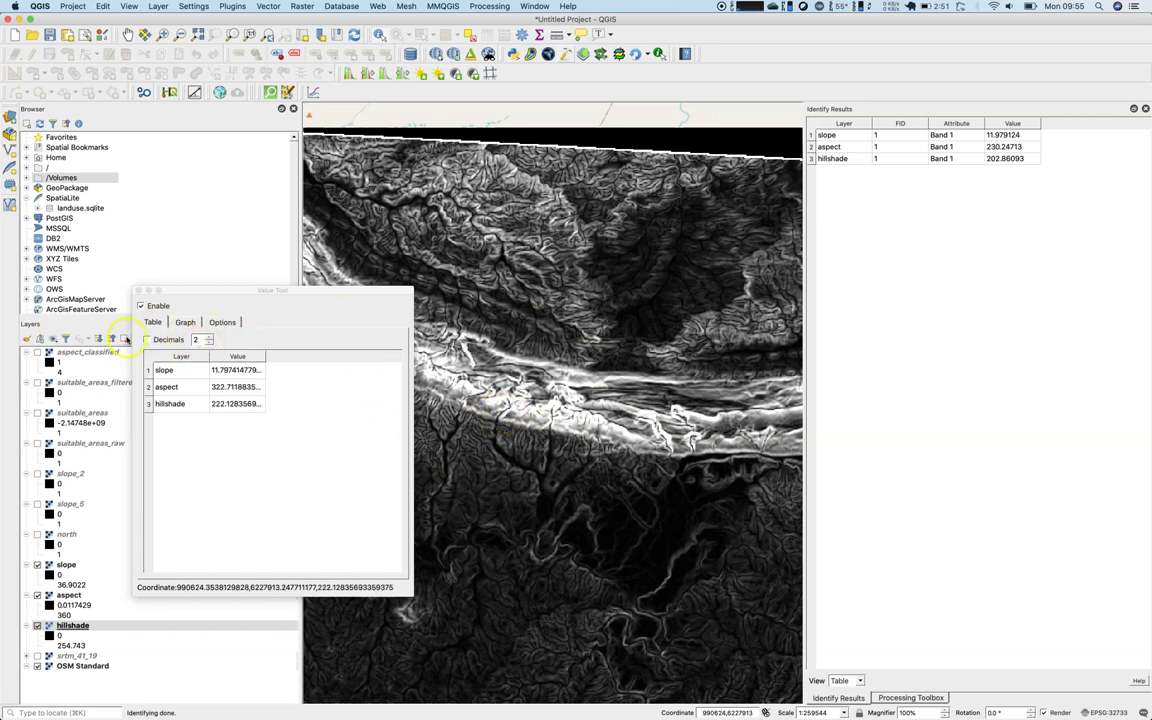
pyautogui.click(147, 339)
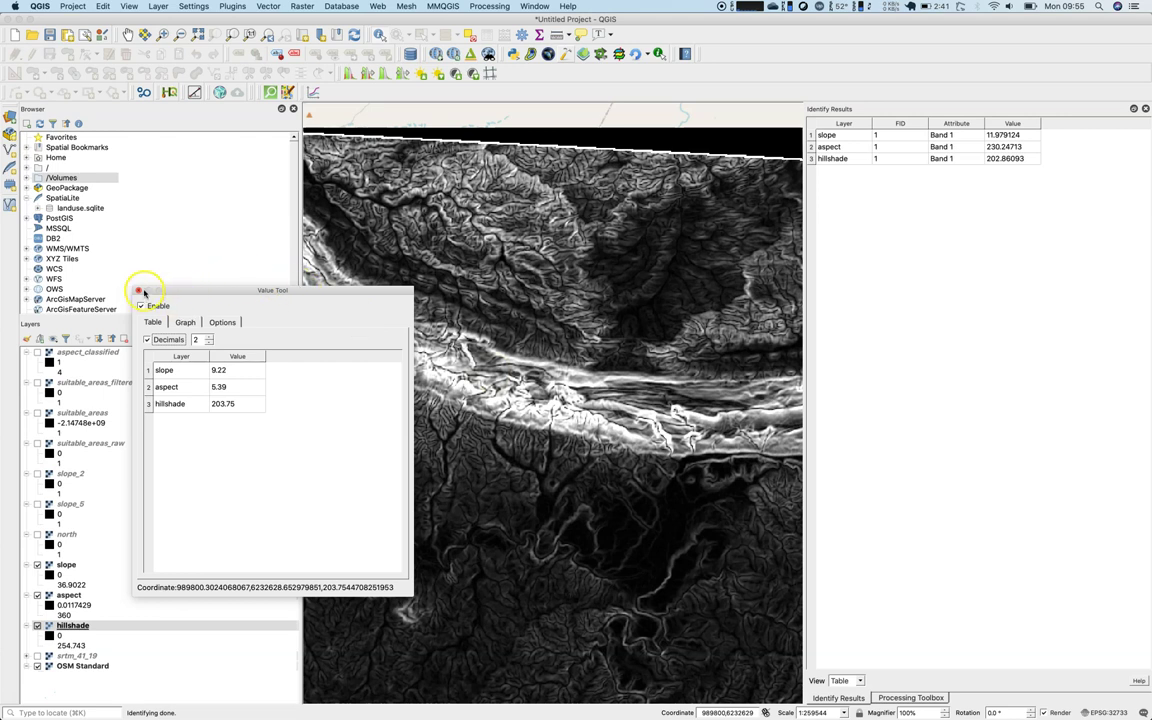
pyautogui.click(142, 290)
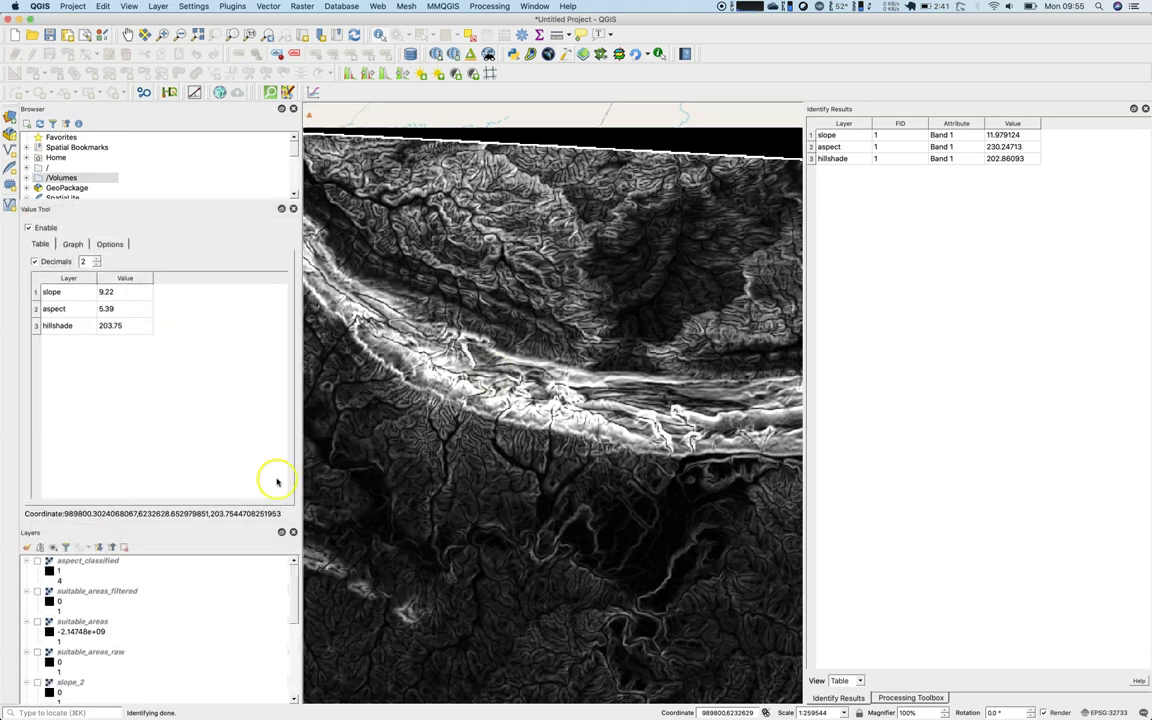